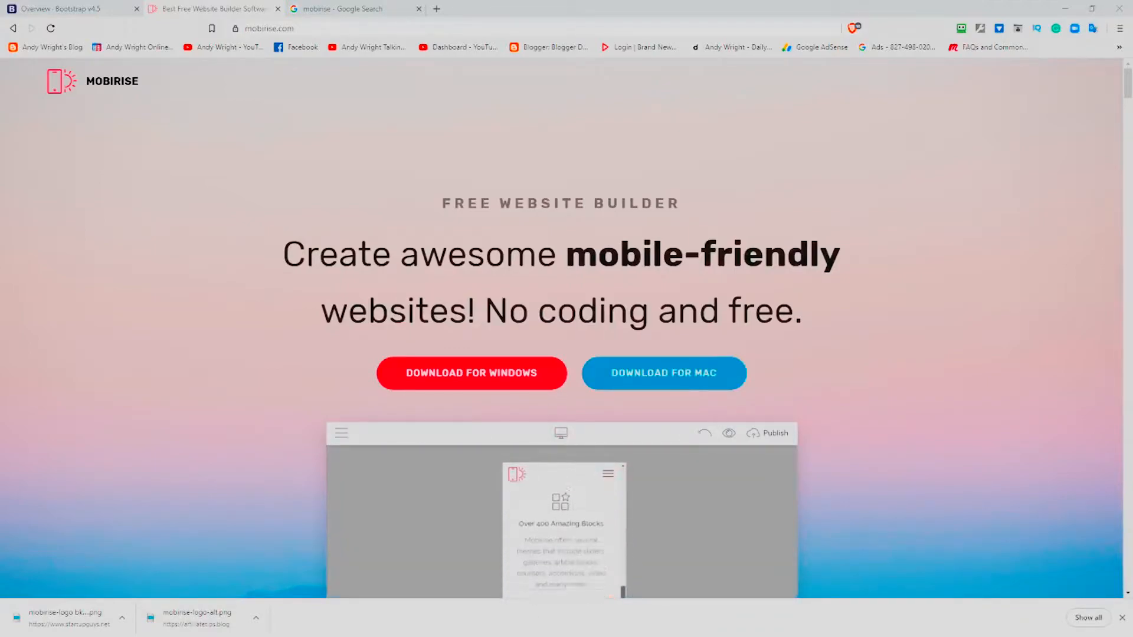
Read the Mobirise homepage introduction and the "How Mobirise Works" section on blocks, inline editing, parameters and publishing
{"action": "scroll", "coordinate": [235, 291], "scroll_direction": "down", "scroll_amount": 10}
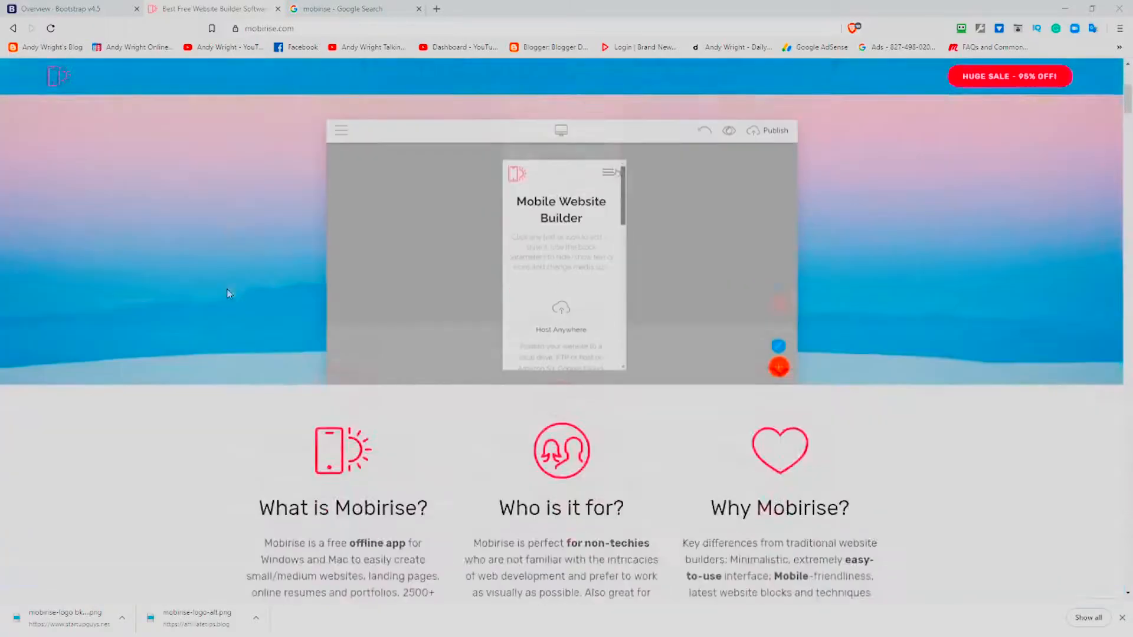
{"action": "scroll", "coordinate": [203, 291], "scroll_direction": "up", "scroll_amount": 2}
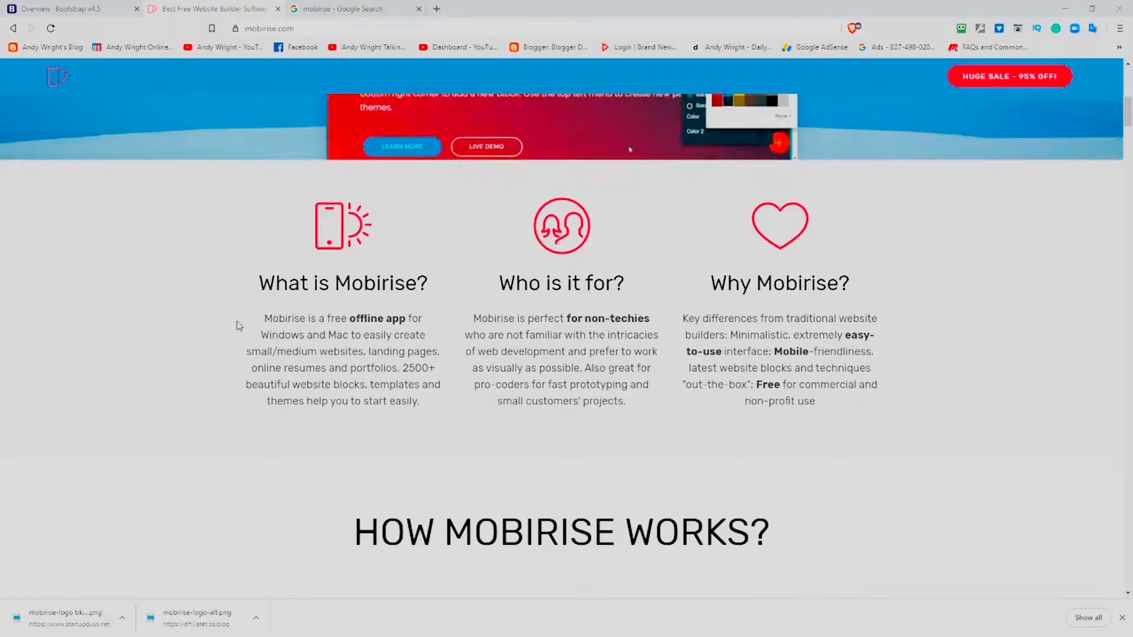
{"action": "scroll", "coordinate": [242, 325], "scroll_direction": "down", "scroll_amount": 7}
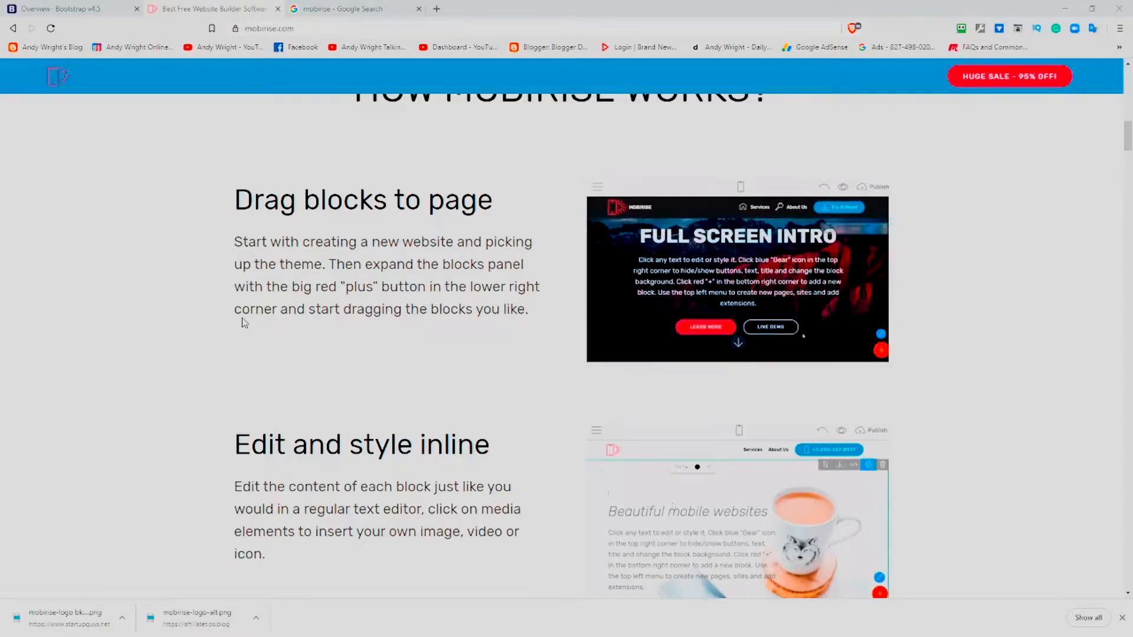
{"action": "scroll", "coordinate": [243, 323], "scroll_direction": "down", "scroll_amount": 6}
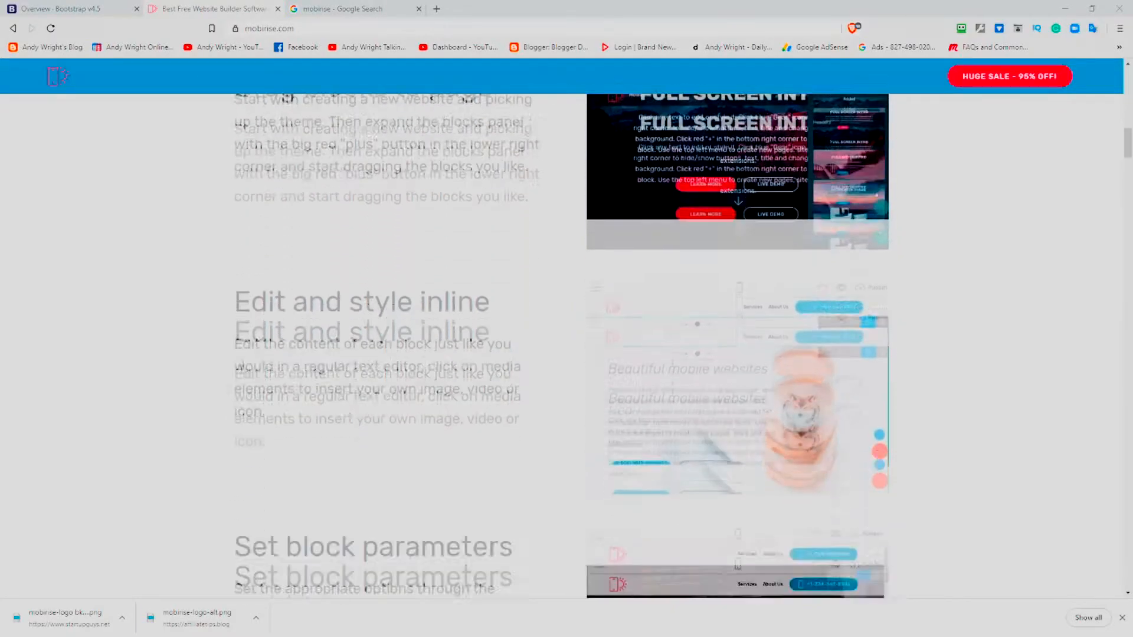
{"action": "scroll", "coordinate": [241, 372], "scroll_direction": "up", "scroll_amount": 2}
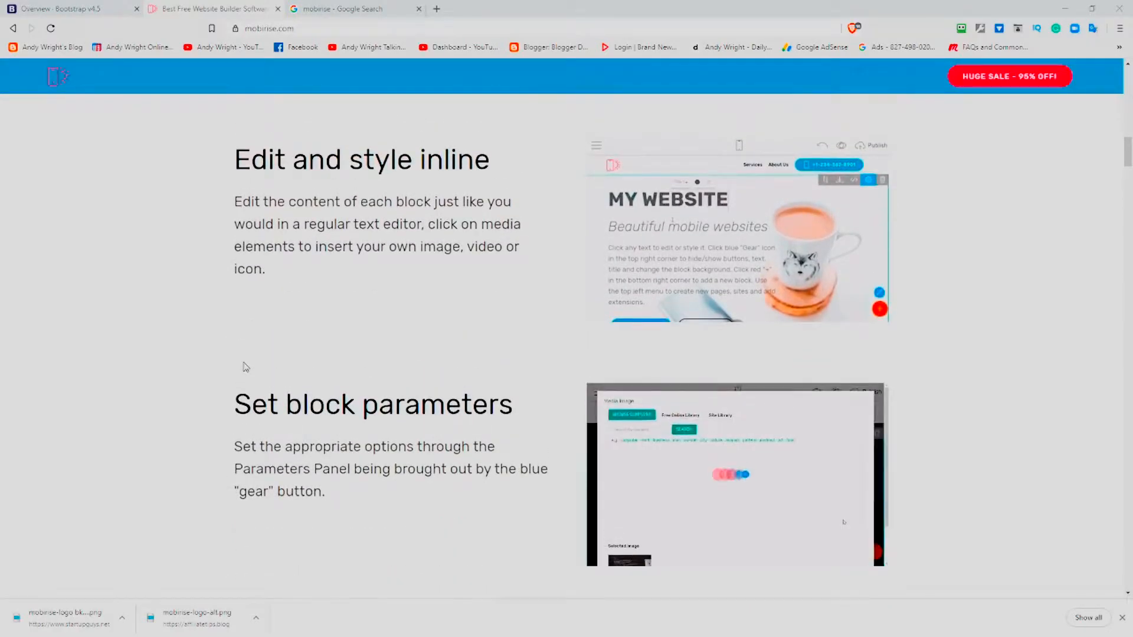
{"action": "scroll", "coordinate": [244, 366], "scroll_direction": "down", "scroll_amount": 1}
{"action": "scroll", "coordinate": [244, 366], "scroll_direction": "down", "scroll_amount": 2}
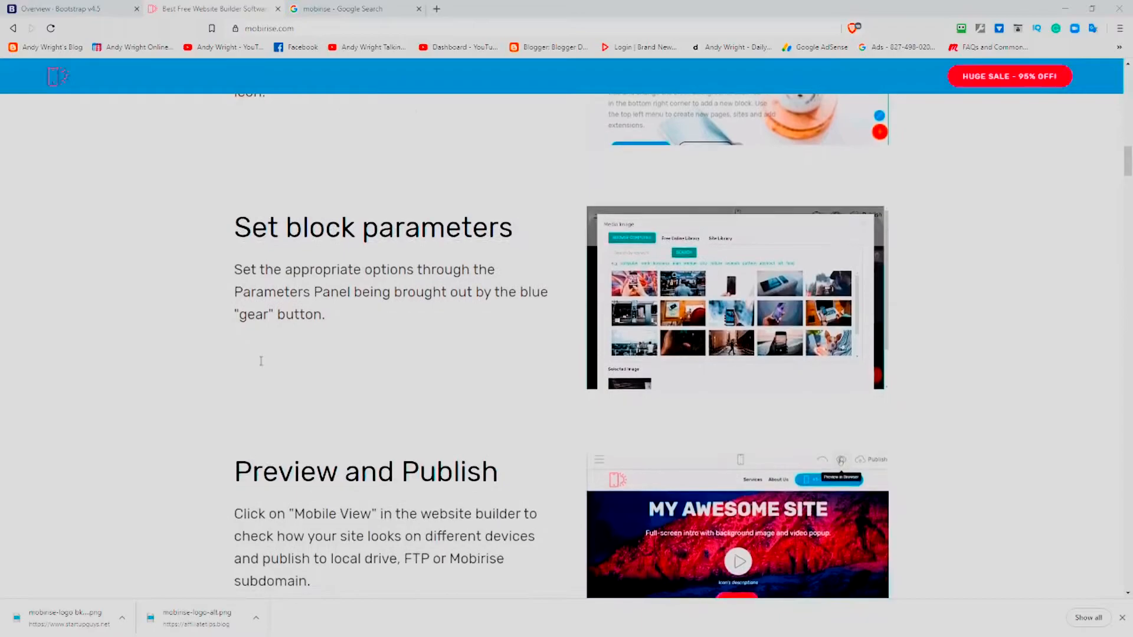
{"action": "scroll", "coordinate": [271, 365], "scroll_direction": "down", "scroll_amount": 3}
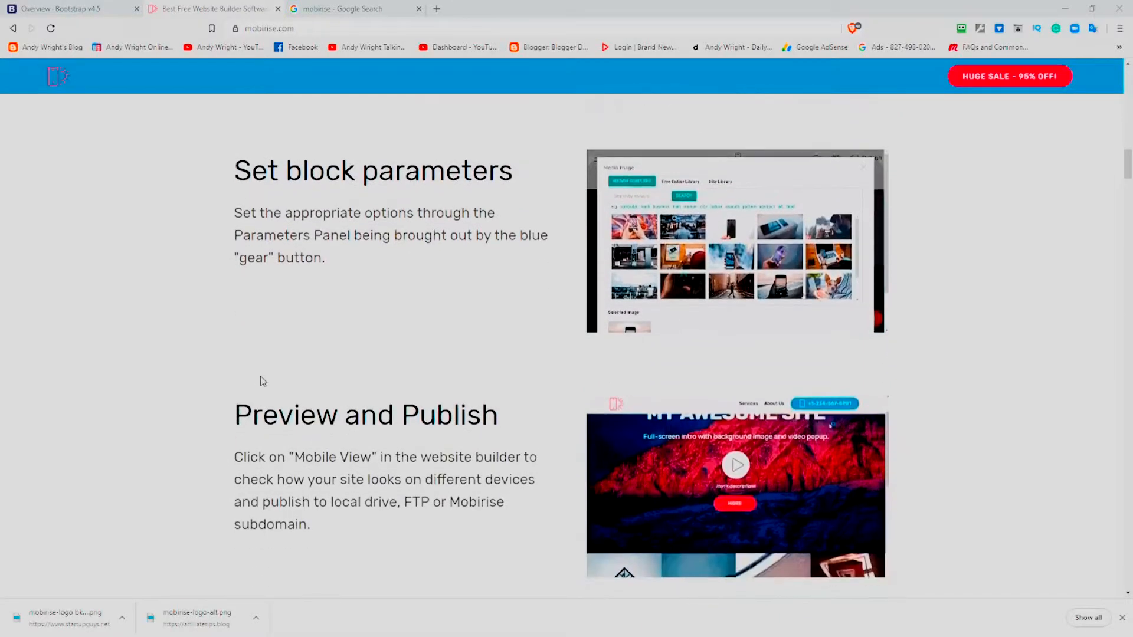
{"action": "scroll", "coordinate": [266, 371], "scroll_direction": "down", "scroll_amount": 1}
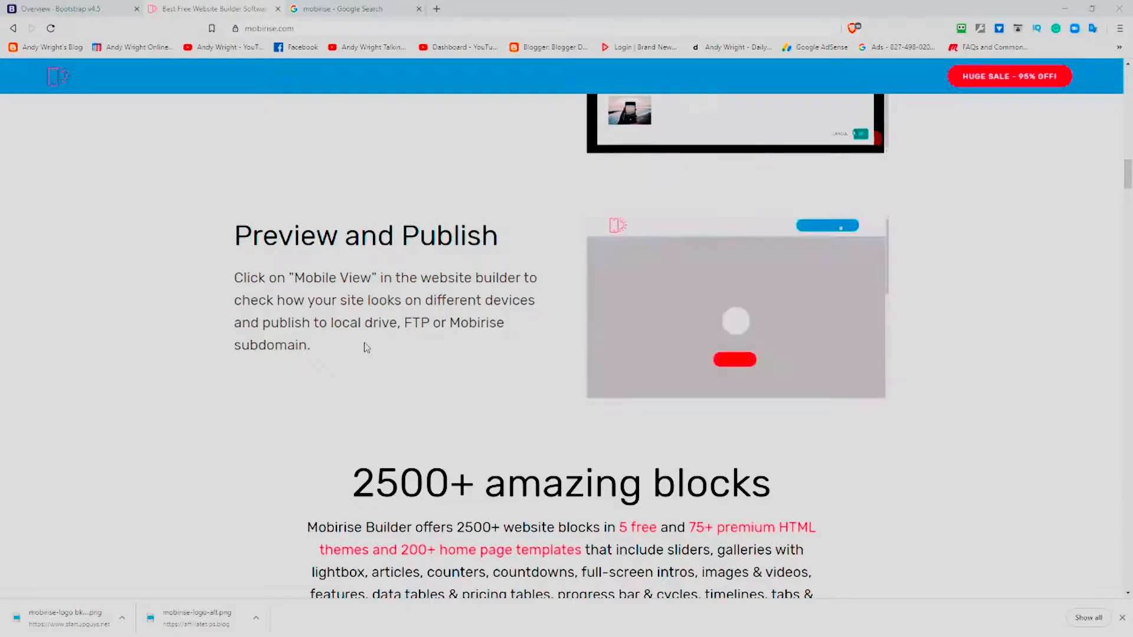
Review the "2500+ amazing blocks" showcase, the free download offer and the no-coding, unique-site and automatic mobile features
{"action": "scroll", "coordinate": [362, 346], "scroll_direction": "down", "scroll_amount": 4}
{"action": "scroll", "coordinate": [233, 434], "scroll_direction": "down", "scroll_amount": 1}
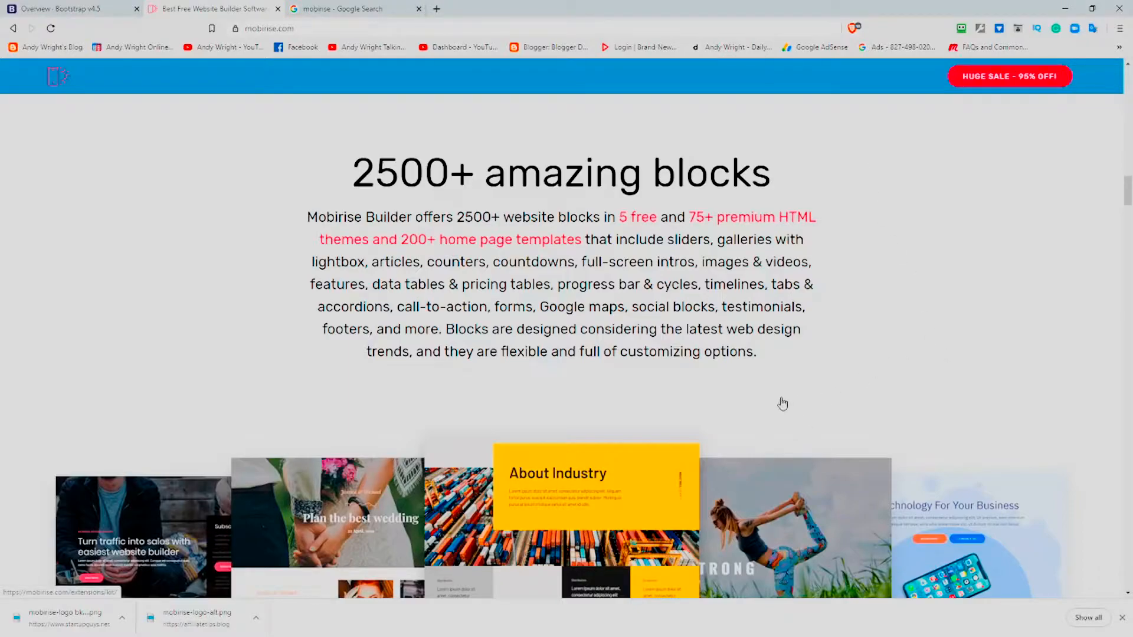
{"action": "scroll", "coordinate": [777, 402], "scroll_direction": "down", "scroll_amount": 1}
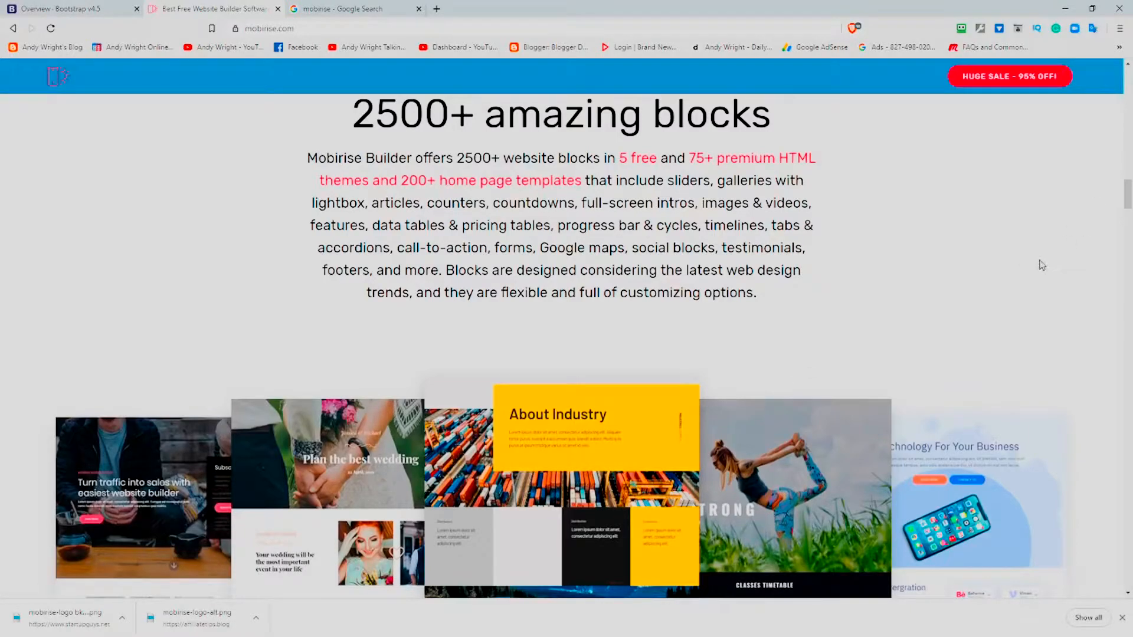
{"action": "scroll", "coordinate": [1036, 267], "scroll_direction": "down", "scroll_amount": 4}
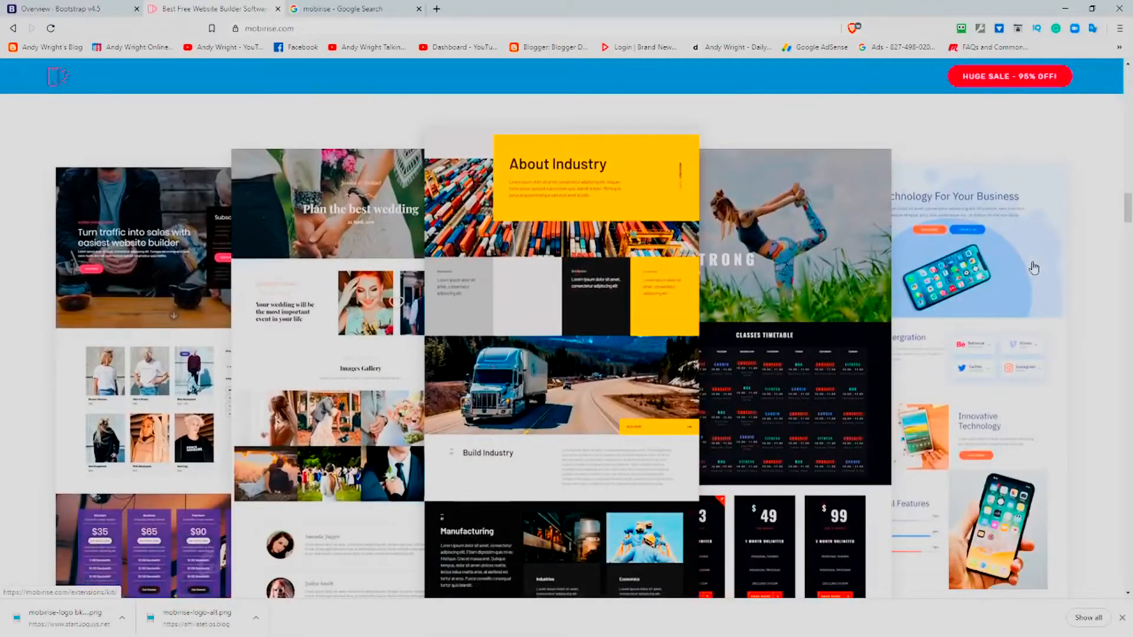
{"action": "scroll", "coordinate": [1039, 266], "scroll_direction": "down", "scroll_amount": 9}
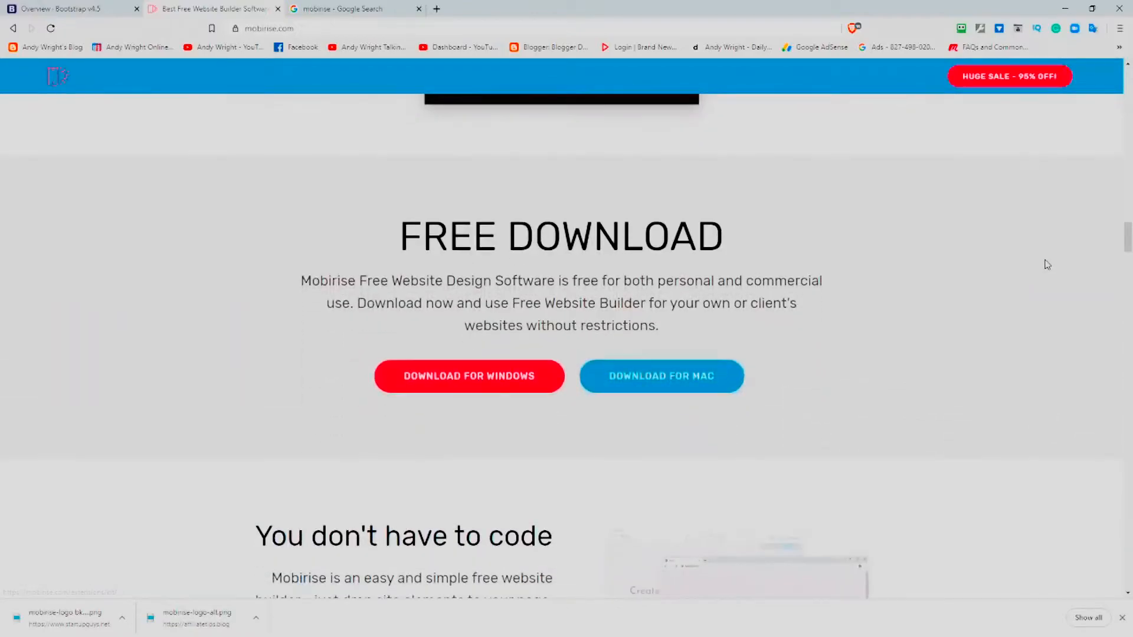
{"action": "scroll", "coordinate": [916, 302], "scroll_direction": "down", "scroll_amount": 3}
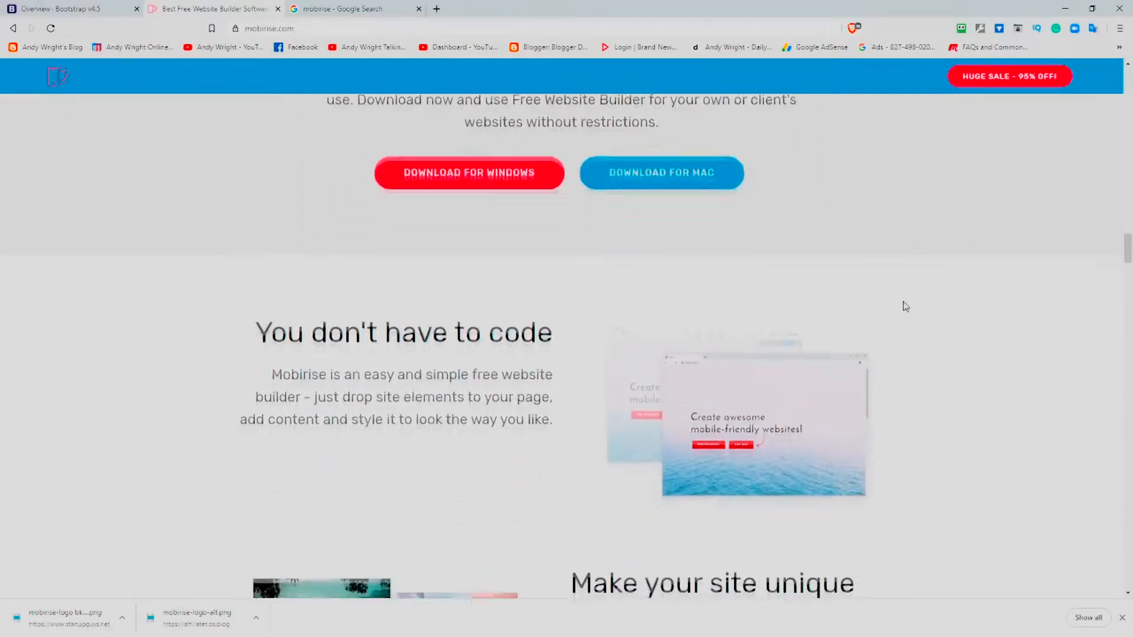
{"action": "scroll", "coordinate": [911, 304], "scroll_direction": "down", "scroll_amount": 3}
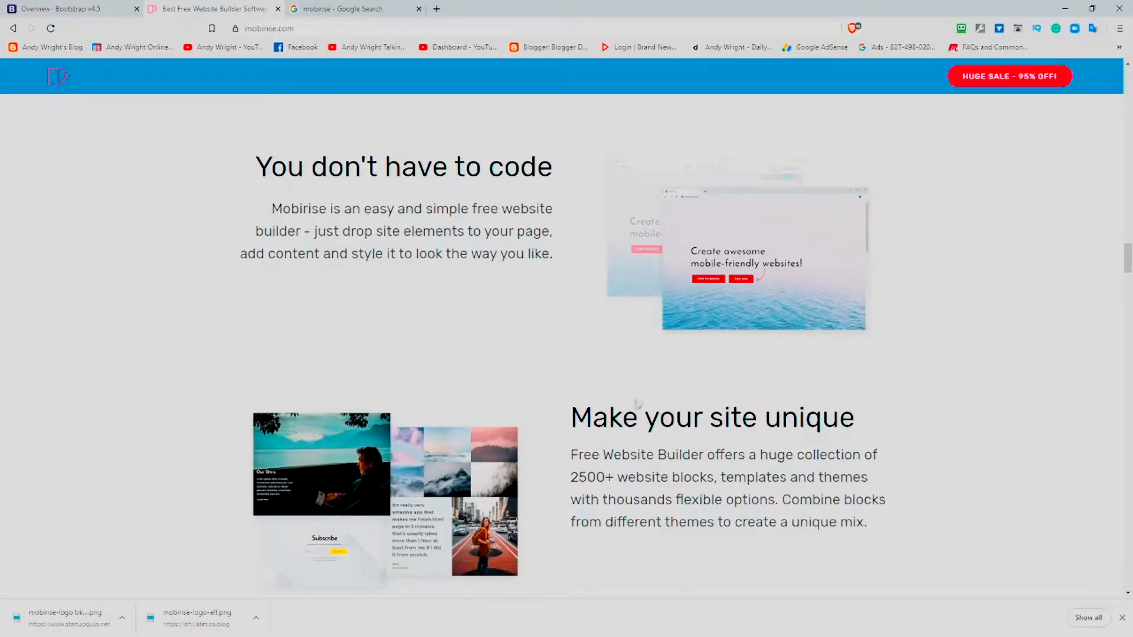
{"action": "scroll", "coordinate": [637, 439], "scroll_direction": "down", "scroll_amount": 5}
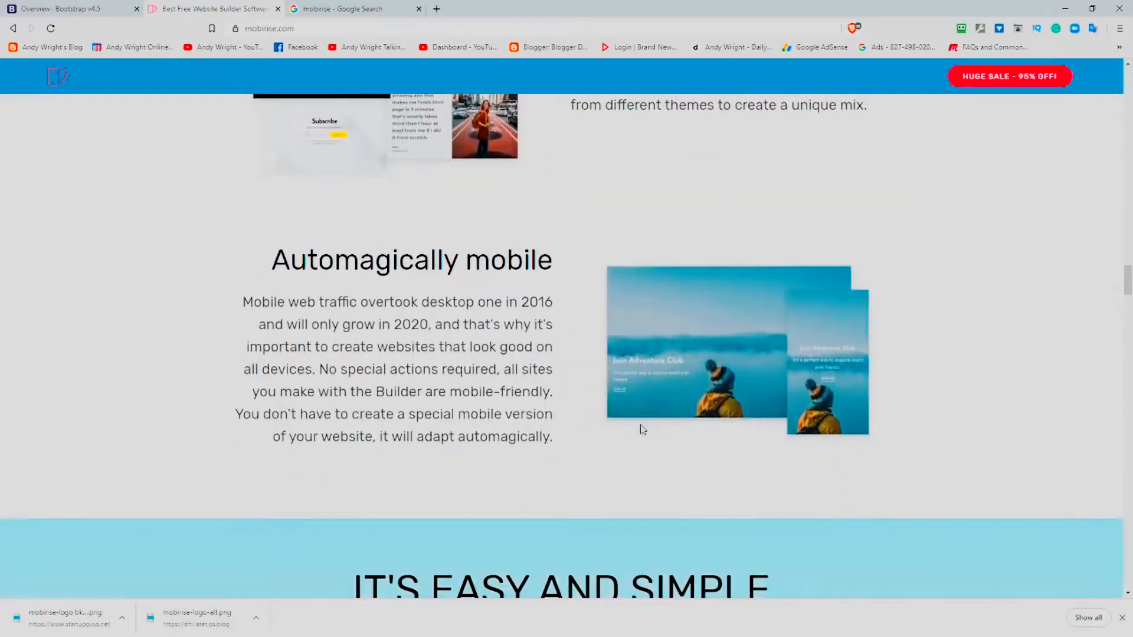
View the "It's Easy and Simple" video section and the "Download Now" options for Windows and Mac
{"action": "scroll", "coordinate": [644, 429], "scroll_direction": "down", "scroll_amount": 3}
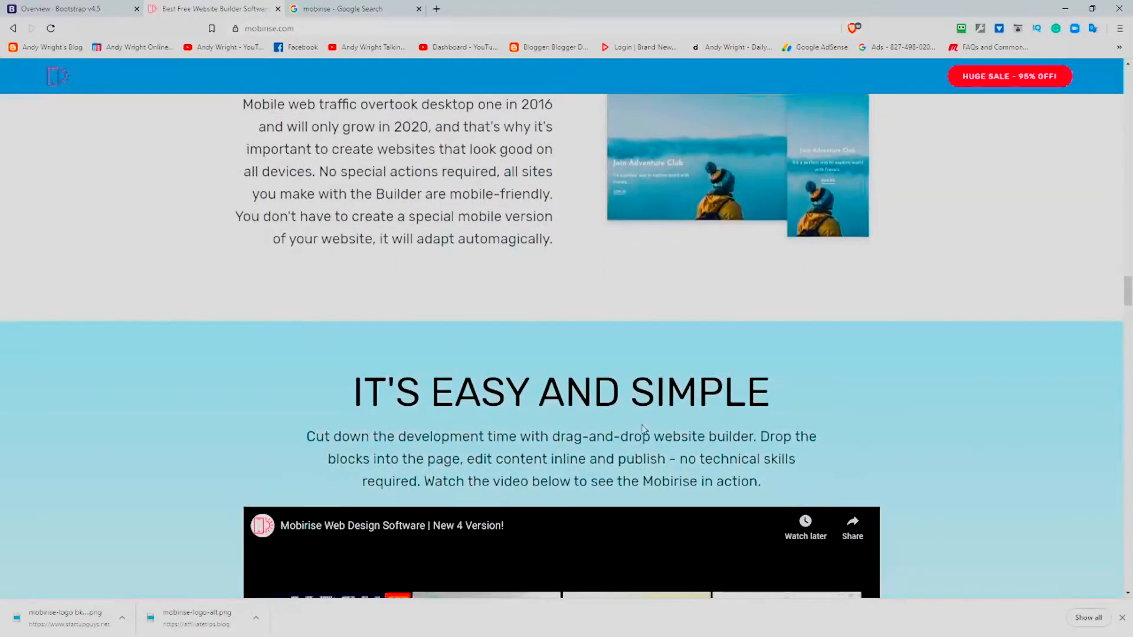
{"action": "scroll", "coordinate": [644, 430], "scroll_direction": "down", "scroll_amount": 6}
{"action": "scroll", "coordinate": [644, 424], "scroll_direction": "up", "scroll_amount": 3}
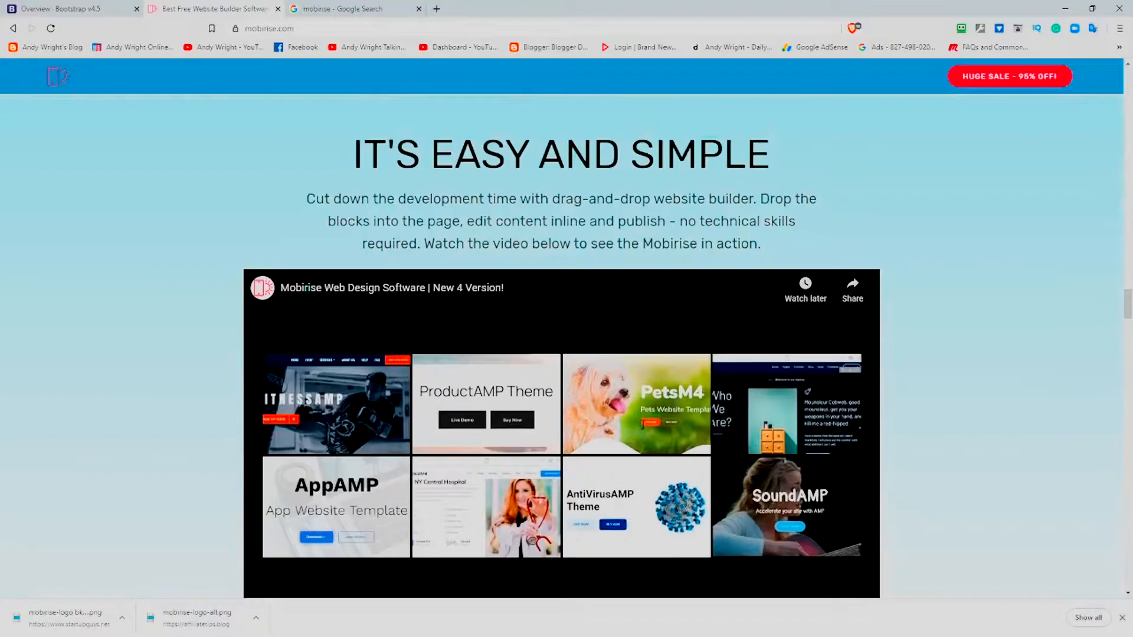
{"action": "scroll", "coordinate": [644, 425], "scroll_direction": "down", "scroll_amount": 3}
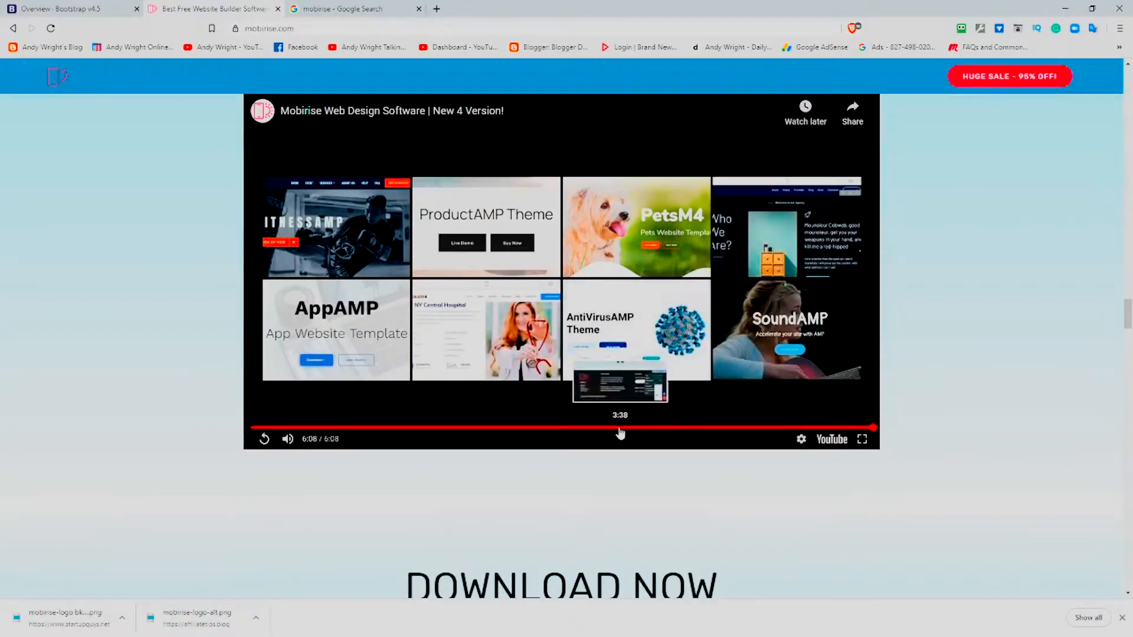
{"action": "scroll", "coordinate": [622, 434], "scroll_direction": "down", "scroll_amount": 4}
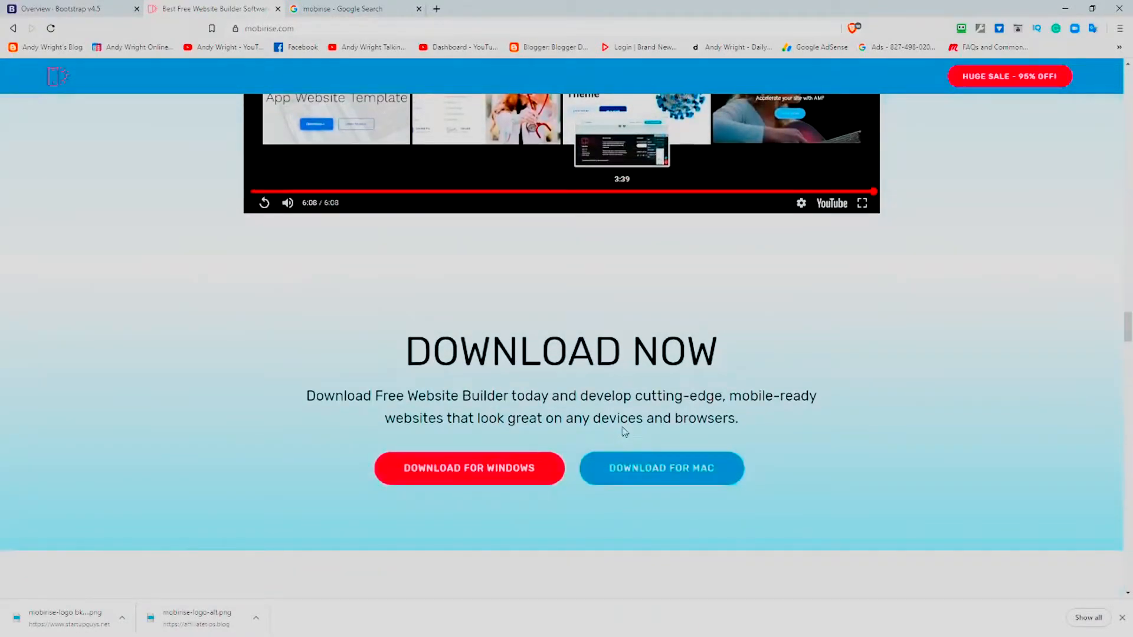
{"action": "scroll", "coordinate": [619, 434], "scroll_direction": "down", "scroll_amount": 2}
{"action": "scroll", "coordinate": [621, 435], "scroll_direction": "down", "scroll_amount": 1}
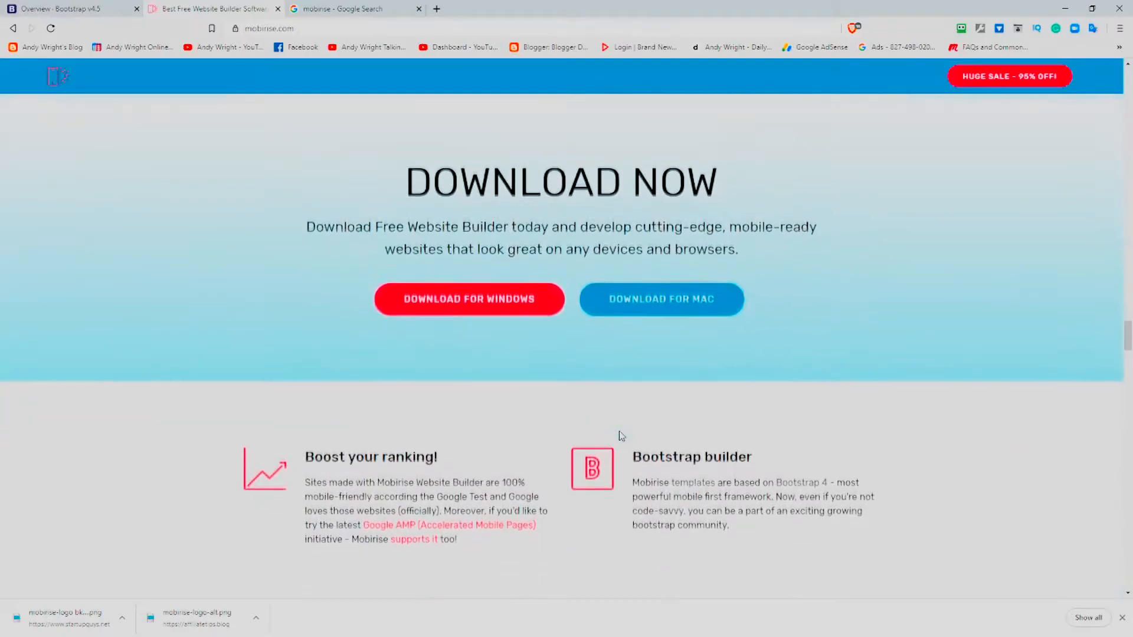
Examine the ranking, Bootstrap, website blocks and hosting benefits, plus the feature cards from image slider to video background
{"action": "scroll", "coordinate": [622, 436], "scroll_direction": "down", "scroll_amount": 2}
{"action": "scroll", "coordinate": [623, 435], "scroll_direction": "up", "scroll_amount": 2}
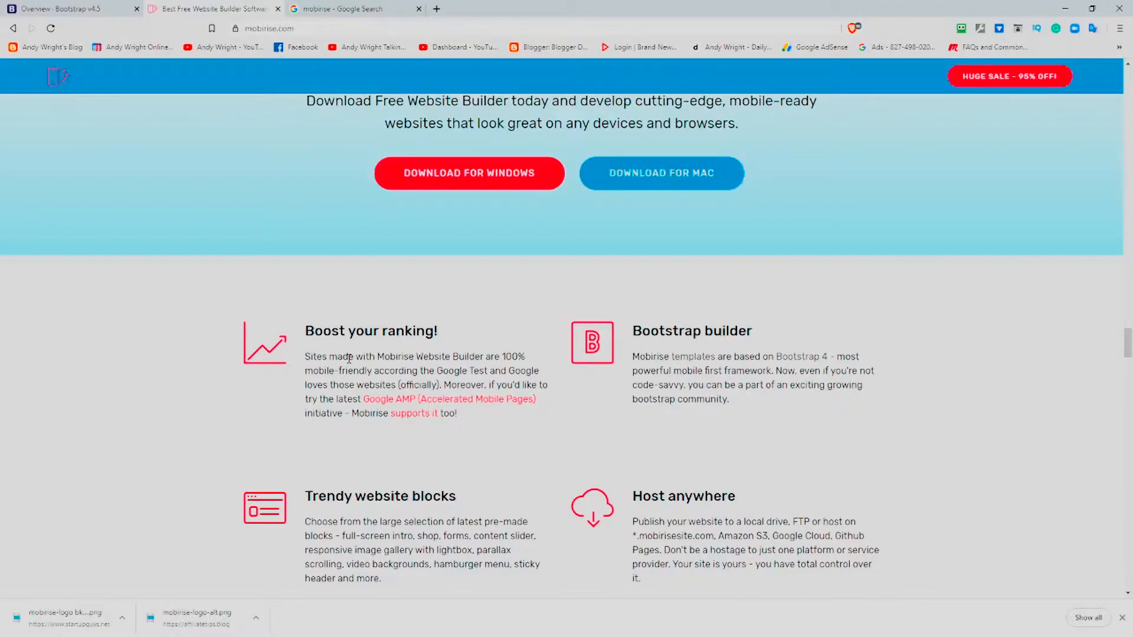
{"action": "scroll", "coordinate": [390, 454], "scroll_direction": "down", "scroll_amount": 5}
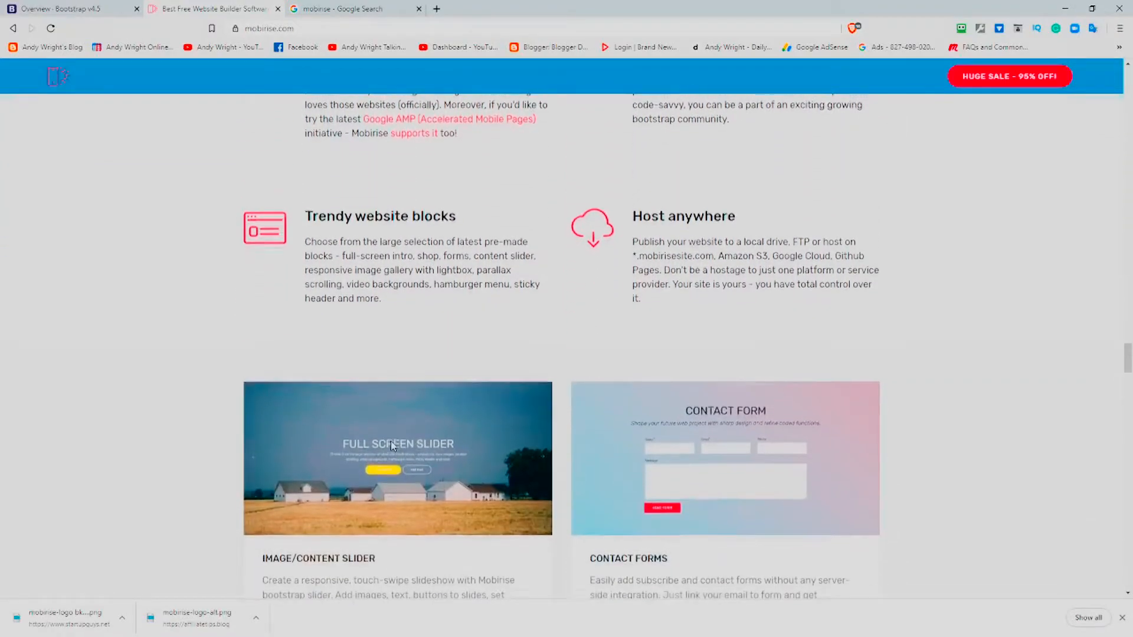
{"action": "scroll", "coordinate": [395, 444], "scroll_direction": "up", "scroll_amount": 2}
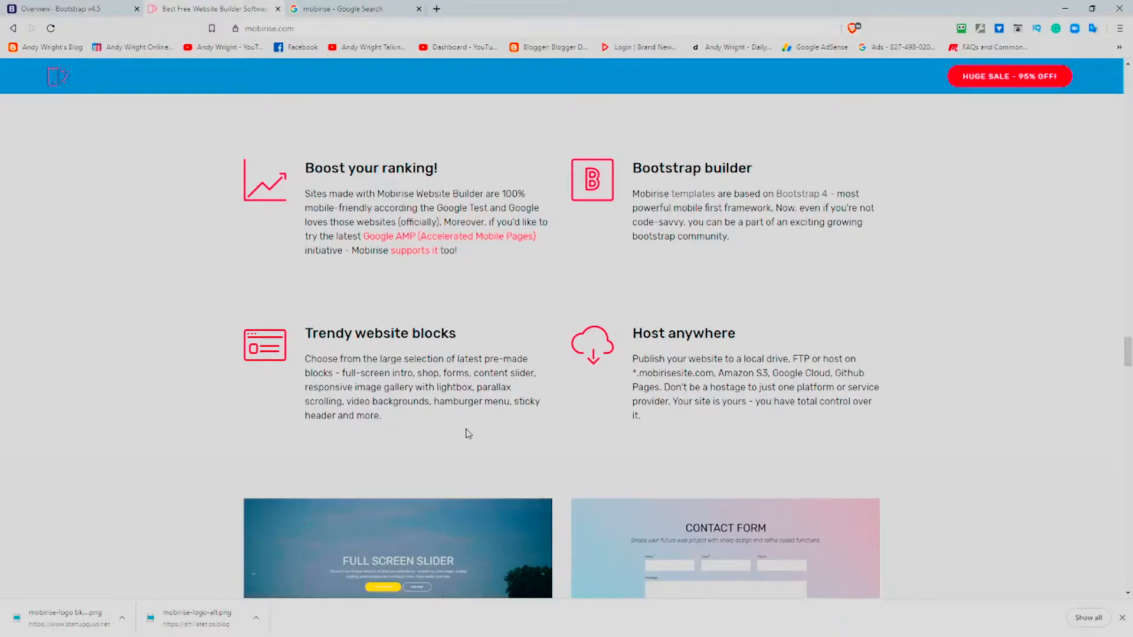
{"action": "scroll", "coordinate": [467, 434], "scroll_direction": "down", "scroll_amount": 8}
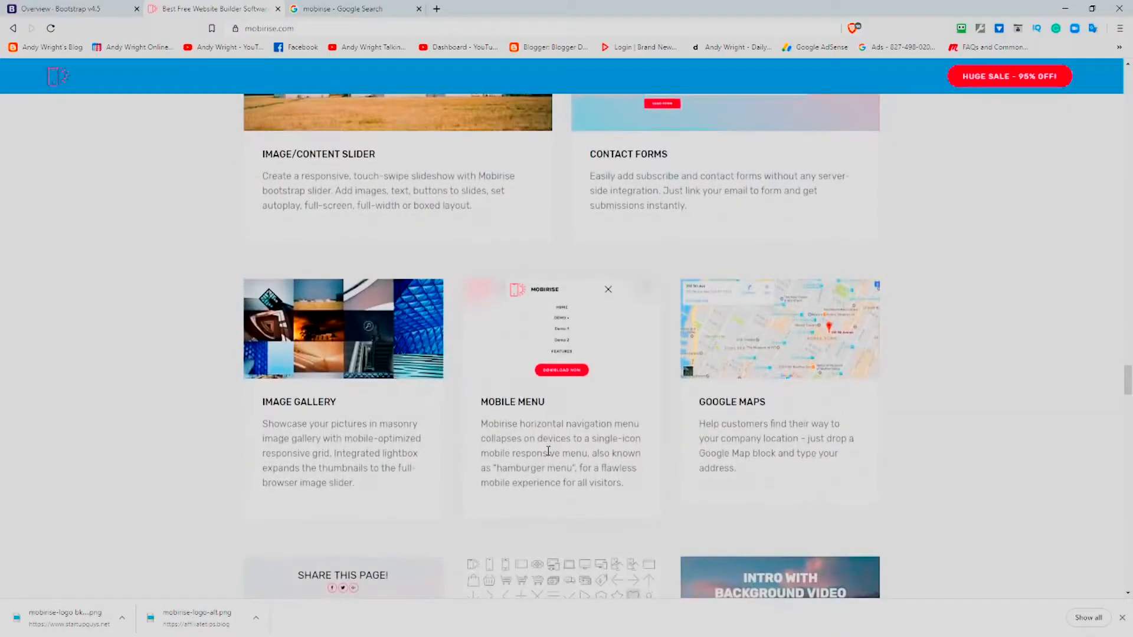
{"action": "scroll", "coordinate": [551, 466], "scroll_direction": "up", "scroll_amount": 1}
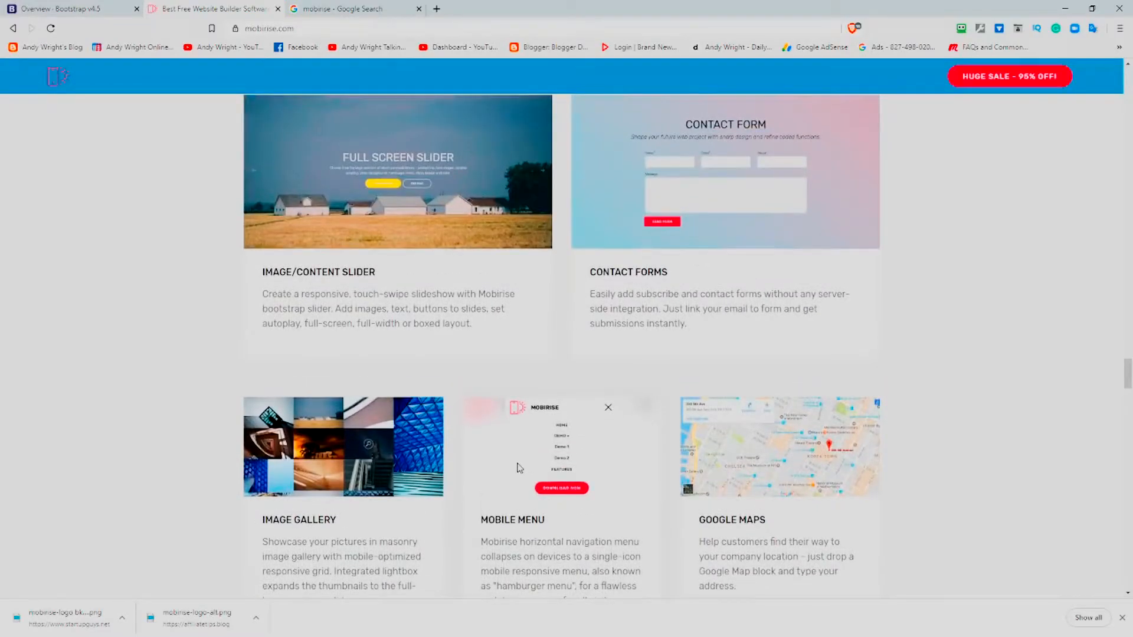
{"action": "scroll", "coordinate": [479, 457], "scroll_direction": "down", "scroll_amount": 4}
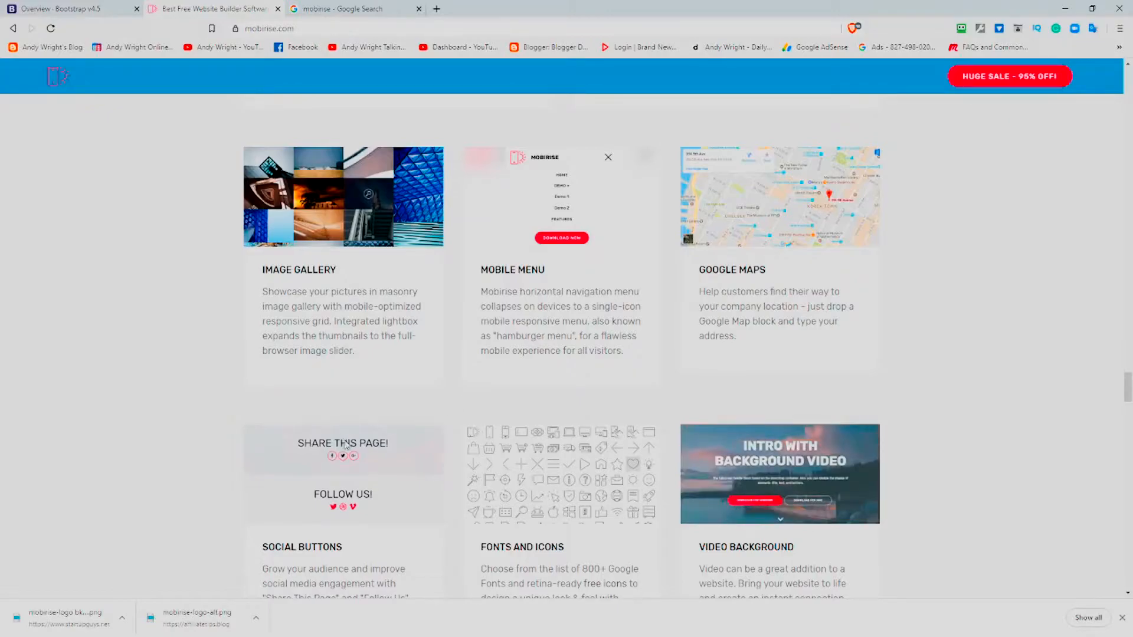
{"action": "scroll", "coordinate": [347, 449], "scroll_direction": "down", "scroll_amount": 2}
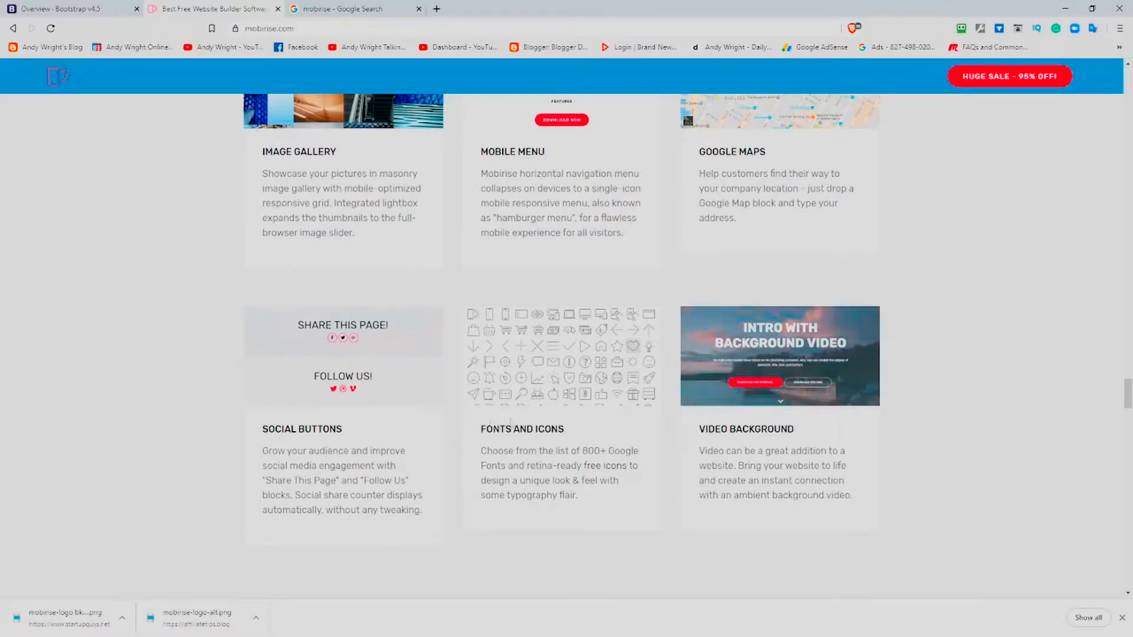
{"action": "scroll", "coordinate": [838, 440], "scroll_direction": "down", "scroll_amount": 2}
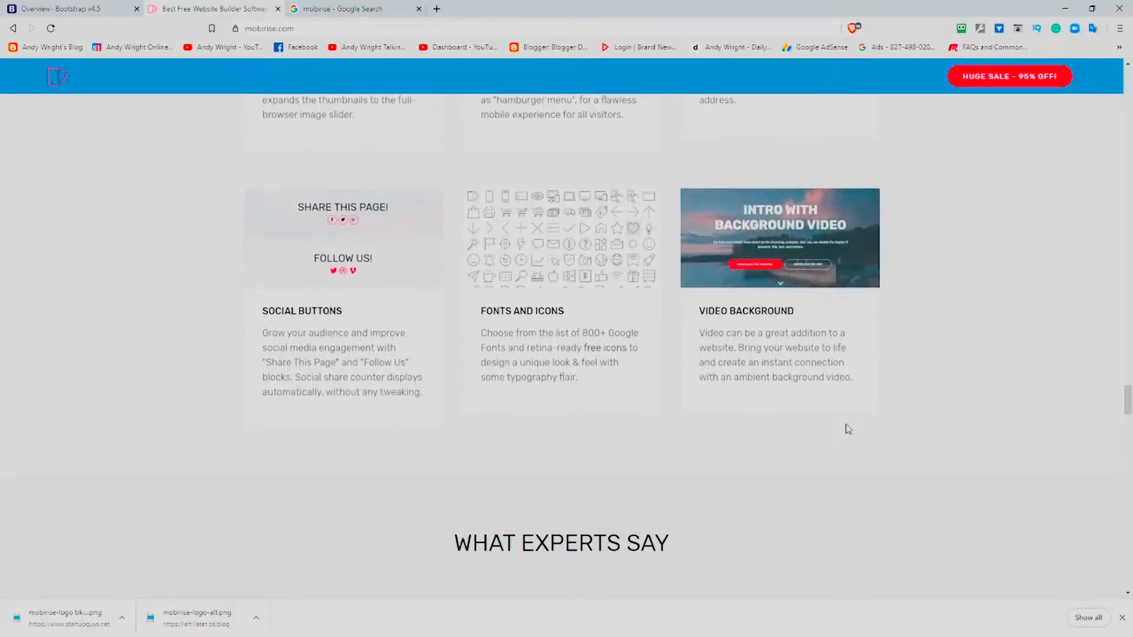
Skim the expert testimonials, the "Made with Mobirise" demo templates, the social links, the video preview and the page footer
{"action": "scroll", "coordinate": [844, 431], "scroll_direction": "down", "scroll_amount": 3}
{"action": "scroll", "coordinate": [852, 423], "scroll_direction": "down", "scroll_amount": 5}
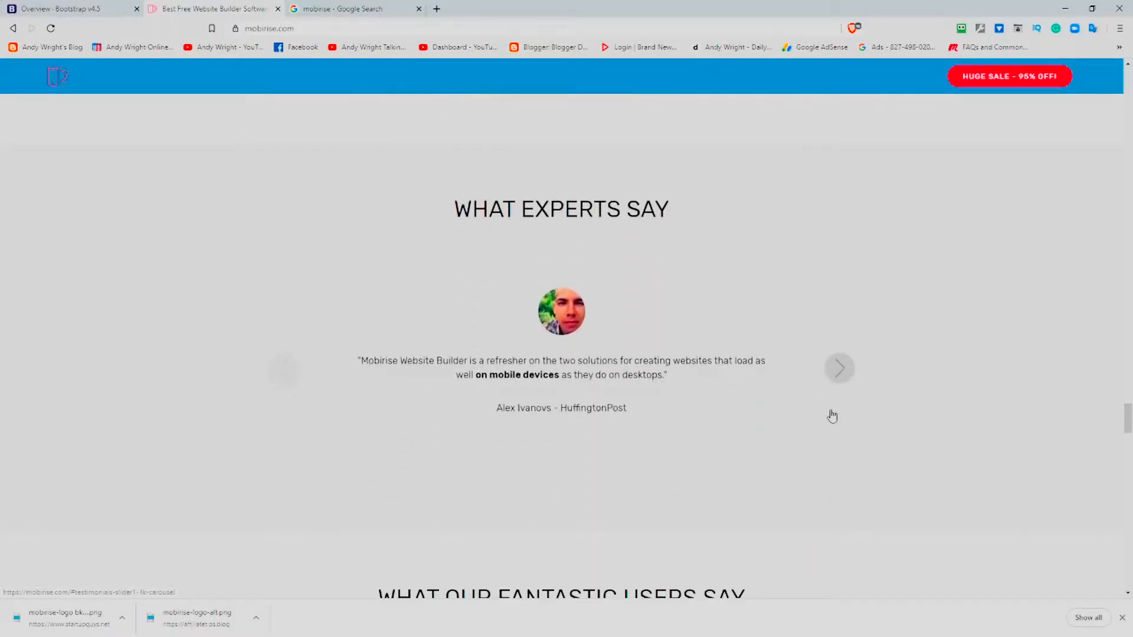
{"action": "scroll", "coordinate": [810, 441], "scroll_direction": "down", "scroll_amount": 8}
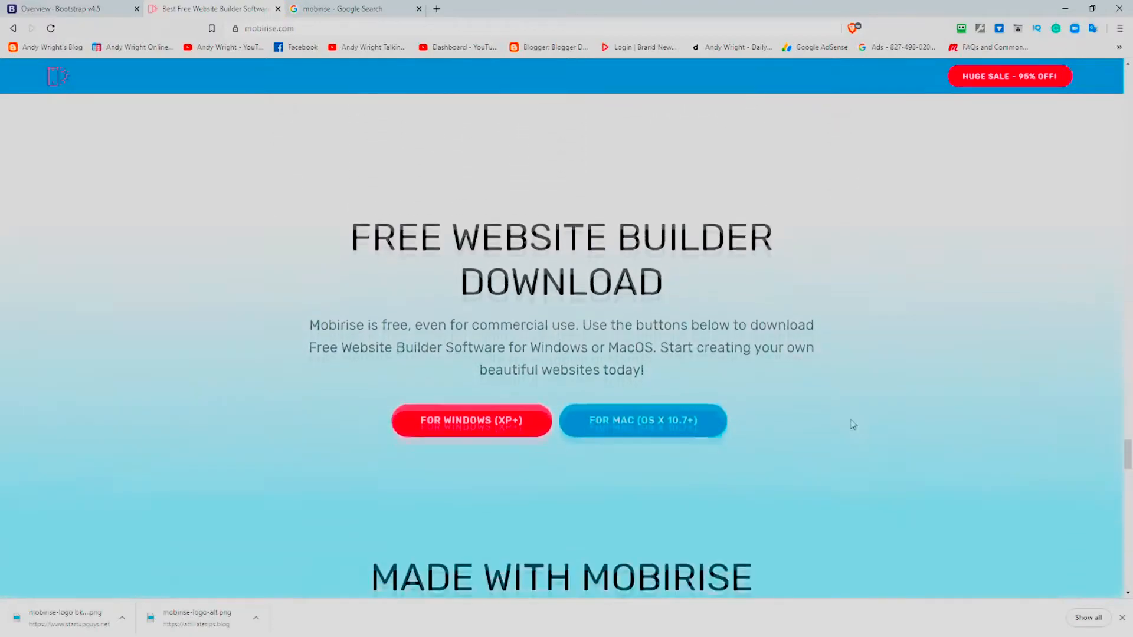
{"action": "scroll", "coordinate": [826, 403], "scroll_direction": "down", "scroll_amount": 12}
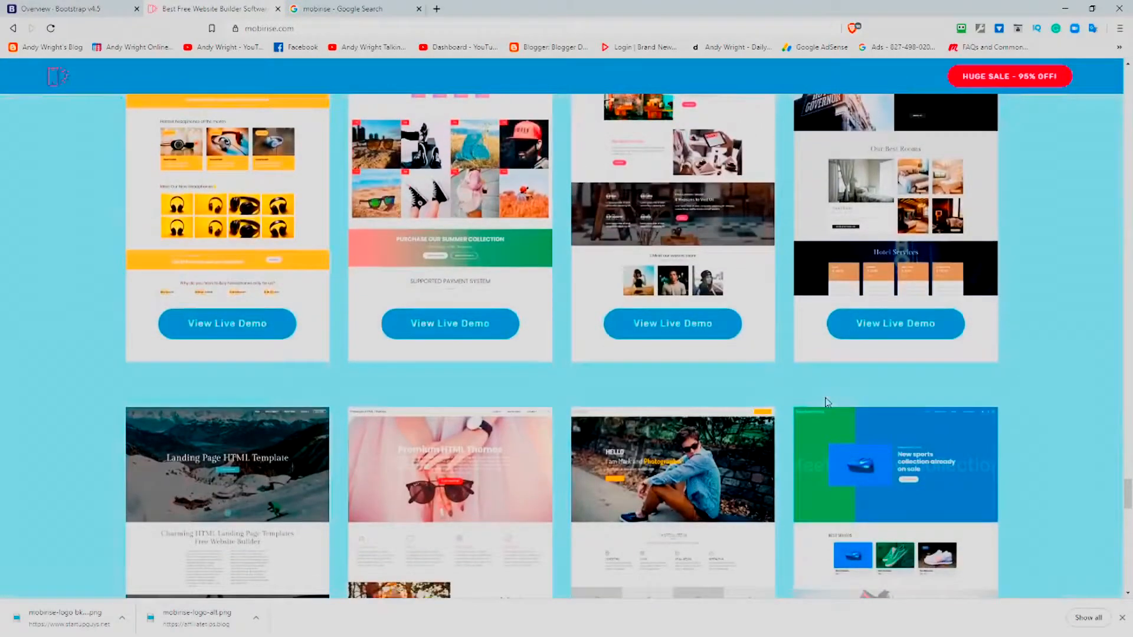
{"action": "scroll", "coordinate": [825, 405], "scroll_direction": "up", "scroll_amount": 3}
{"action": "scroll", "coordinate": [825, 404], "scroll_direction": "down", "scroll_amount": 18}
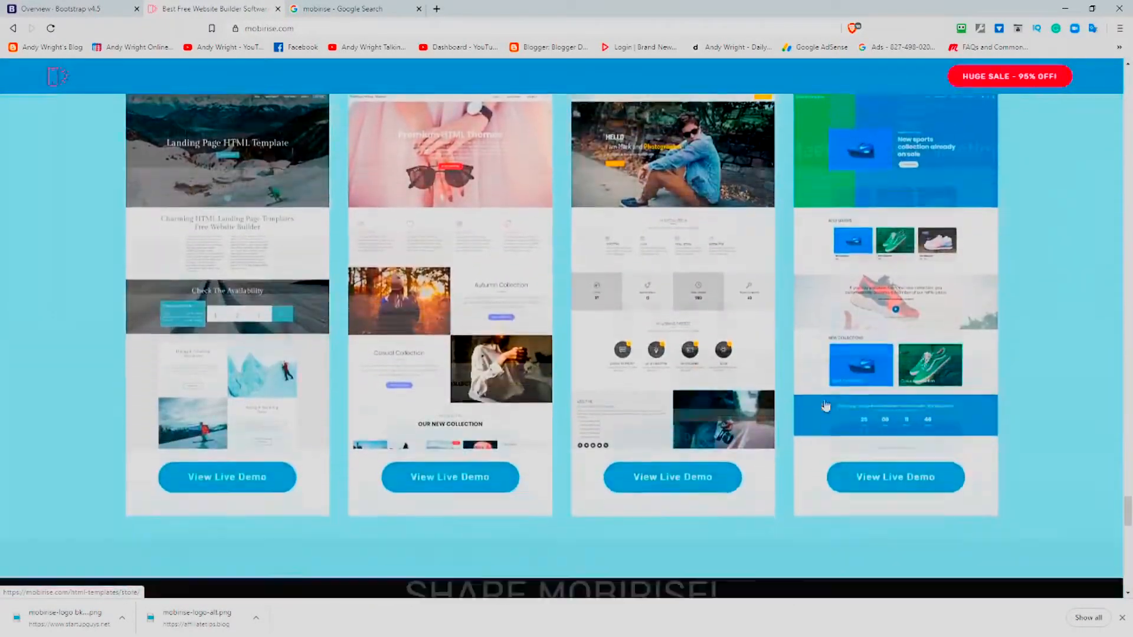
{"action": "scroll", "coordinate": [827, 404], "scroll_direction": "down", "scroll_amount": 8}
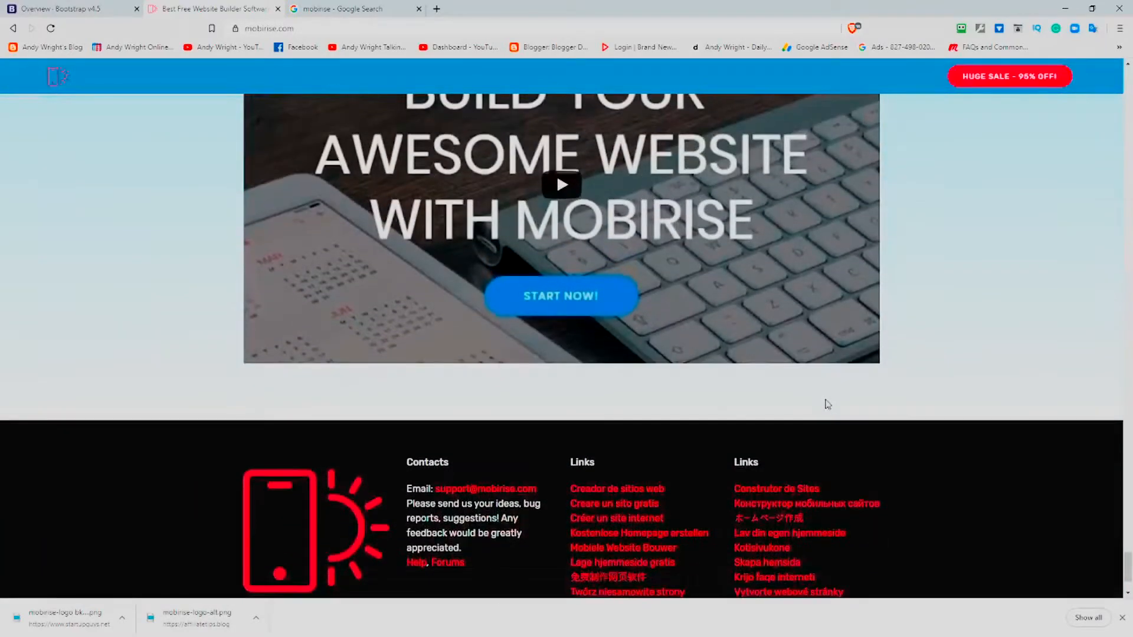
{"action": "scroll", "coordinate": [826, 404], "scroll_direction": "up", "scroll_amount": 10}
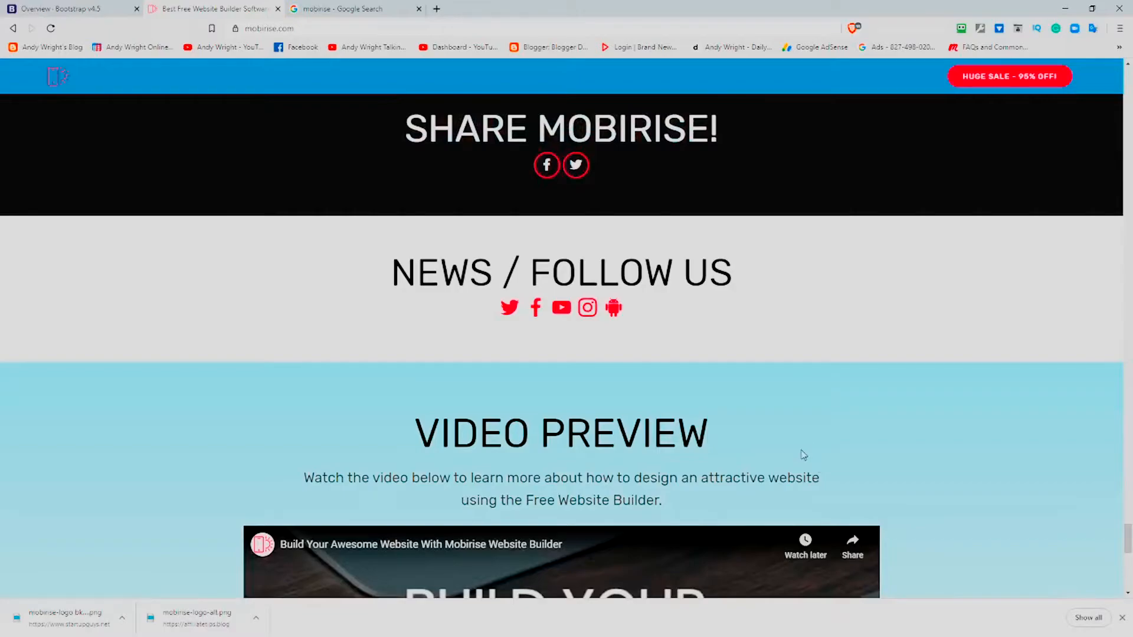
Open the Website Builder Kit offer page through the "Huge Sale - 95% Off" promotion
{"action": "left_click", "coordinate": [968, 78]}
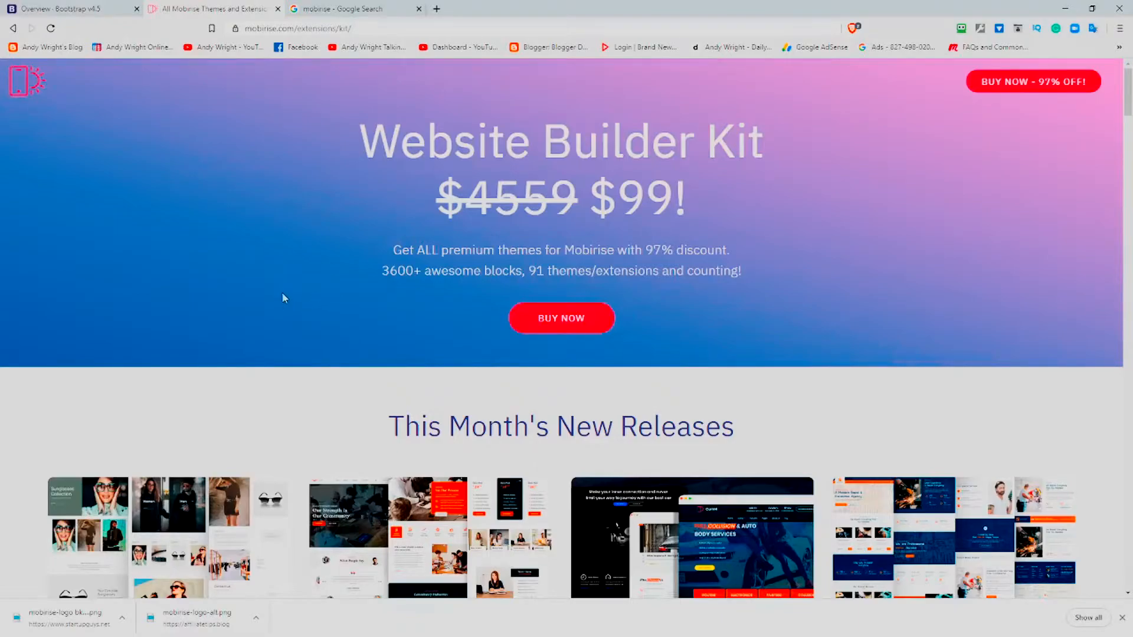
Examine the Website Builder Kit page's new releases and the full catalogue of Mobirise themes down to the extensions section
{"action": "scroll", "coordinate": [284, 297], "scroll_direction": "down", "scroll_amount": 9}
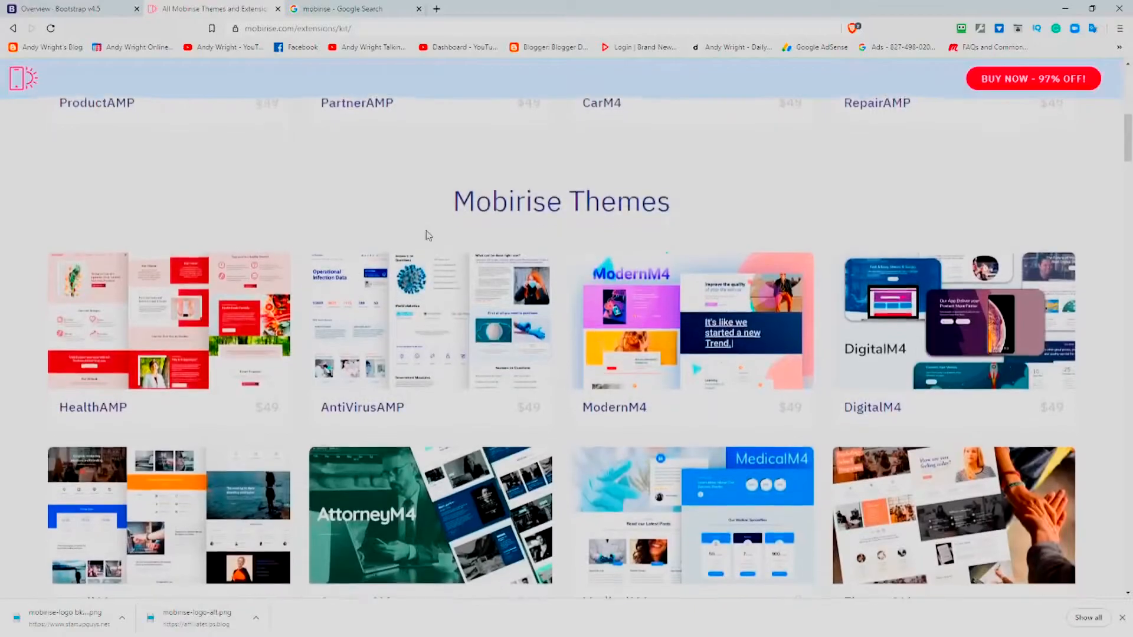
{"action": "scroll", "coordinate": [428, 234], "scroll_direction": "down", "scroll_amount": 5}
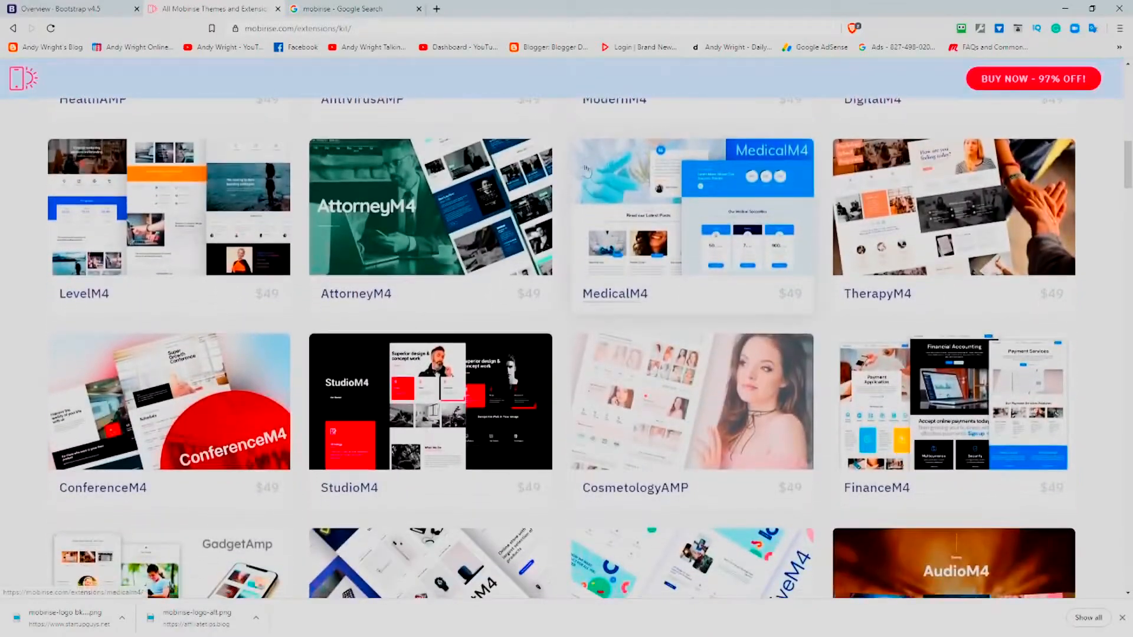
{"action": "scroll", "coordinate": [558, 155], "scroll_direction": "down", "scroll_amount": 6}
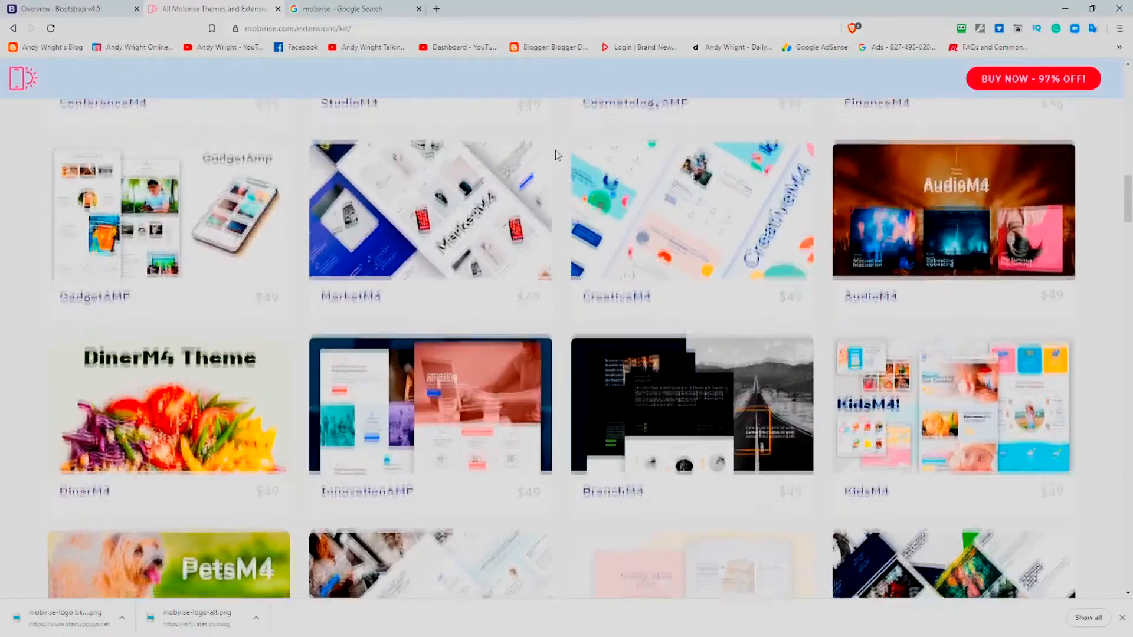
{"action": "scroll", "coordinate": [557, 154], "scroll_direction": "down", "scroll_amount": 17}
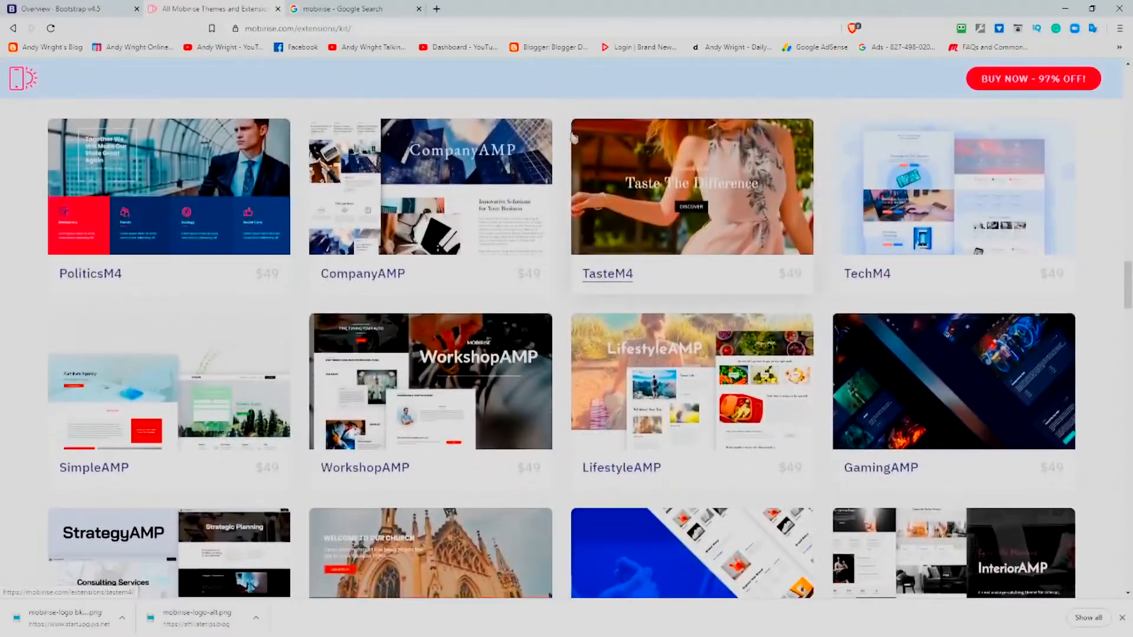
{"action": "scroll", "coordinate": [573, 137], "scroll_direction": "down", "scroll_amount": 5}
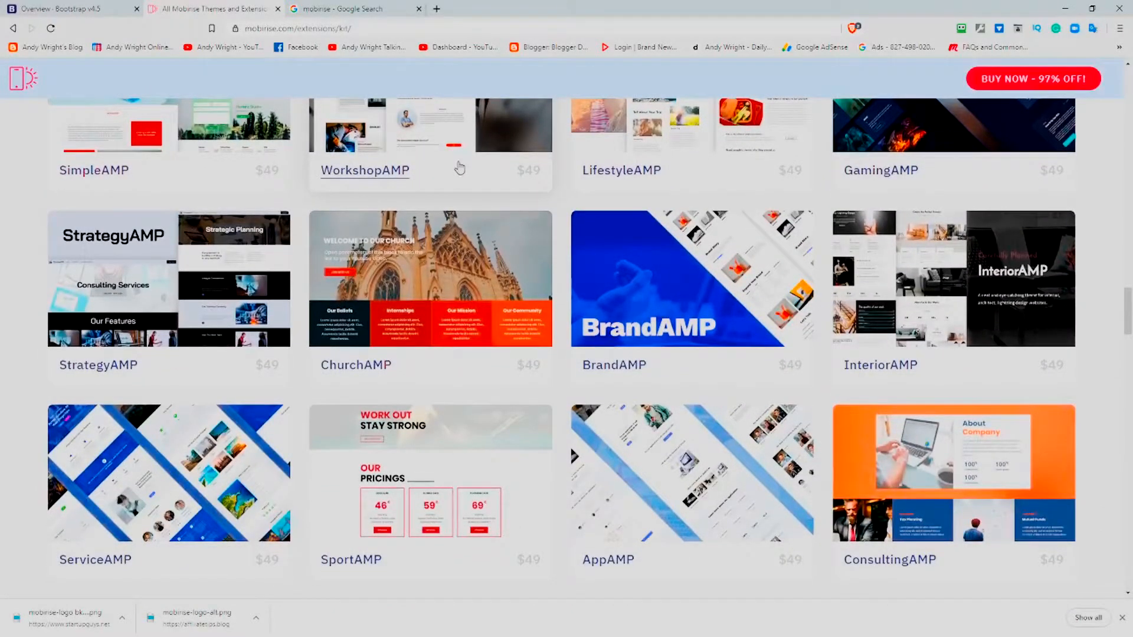
{"action": "scroll", "coordinate": [407, 187], "scroll_direction": "down", "scroll_amount": 6}
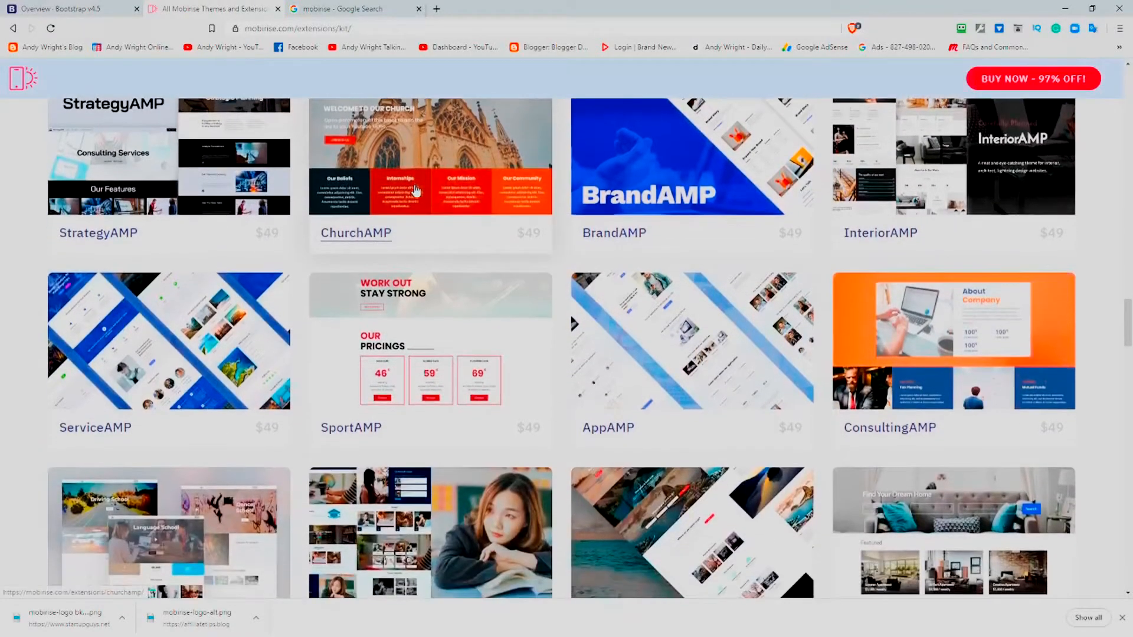
{"action": "scroll", "coordinate": [408, 177], "scroll_direction": "down", "scroll_amount": 11}
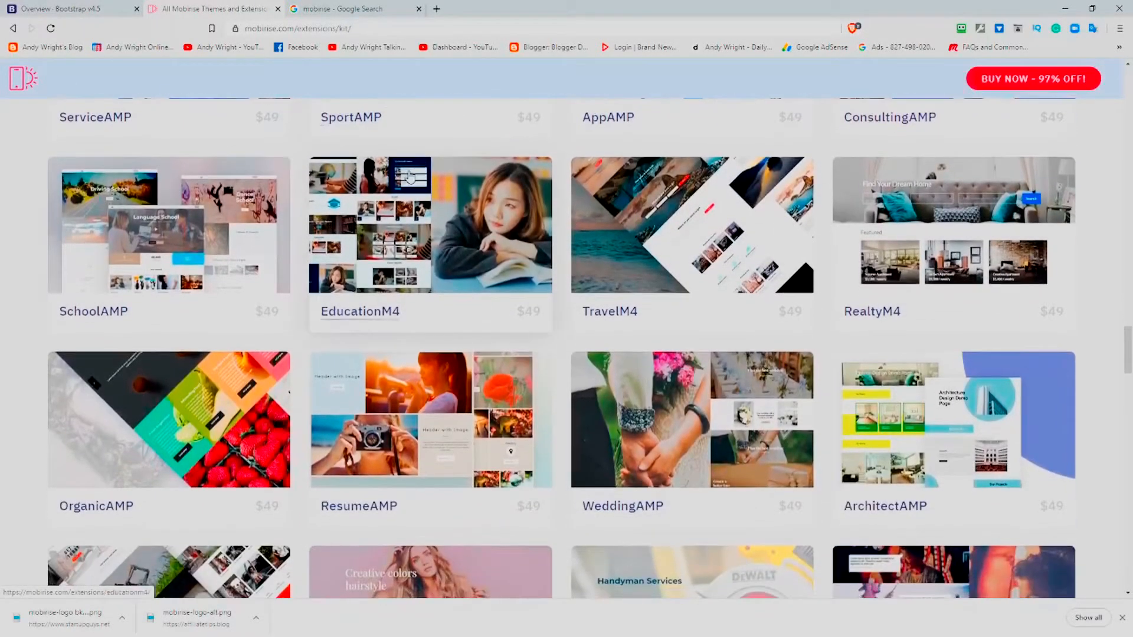
{"action": "scroll", "coordinate": [404, 202], "scroll_direction": "down", "scroll_amount": 12}
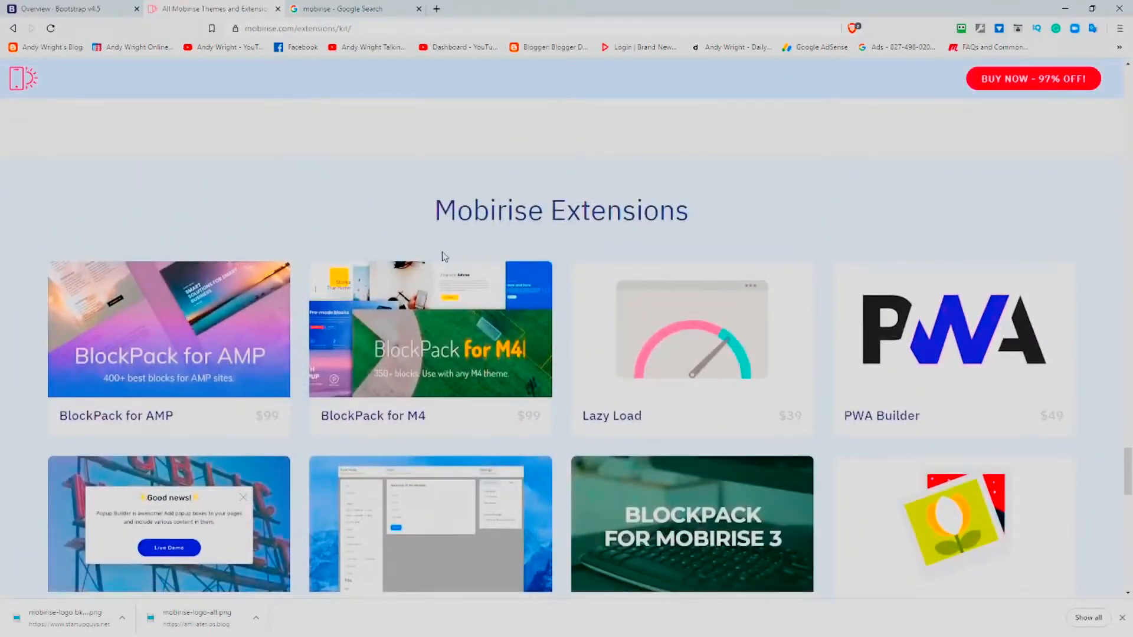
Look over the Mobirise Extensions and the FAQ, expanding the answer to "What happens to my sites if I don't renew?"
{"action": "scroll", "coordinate": [414, 301], "scroll_direction": "down", "scroll_amount": 1}
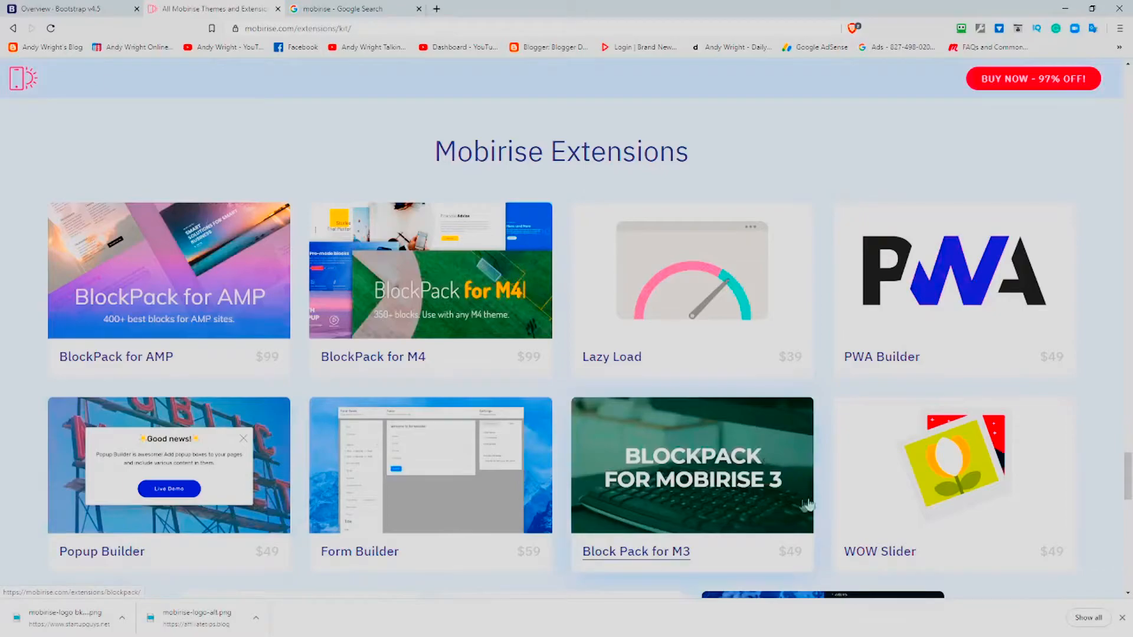
{"action": "scroll", "coordinate": [897, 480], "scroll_direction": "down", "scroll_amount": 4}
{"action": "scroll", "coordinate": [892, 477], "scroll_direction": "down", "scroll_amount": 2}
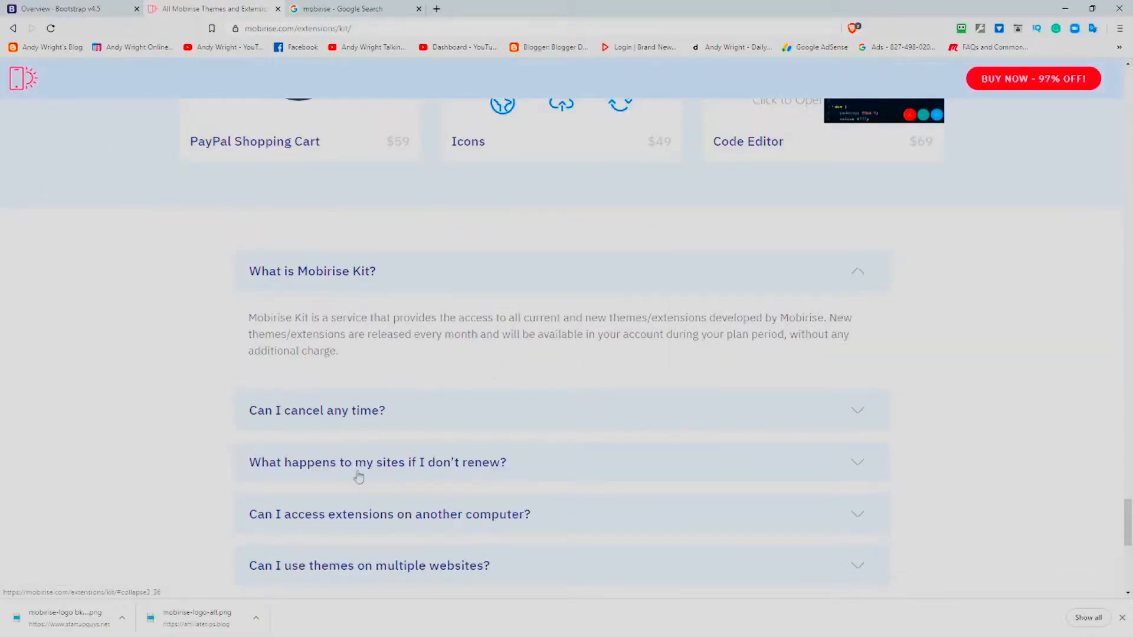
{"action": "scroll", "coordinate": [359, 481], "scroll_direction": "down", "scroll_amount": 1}
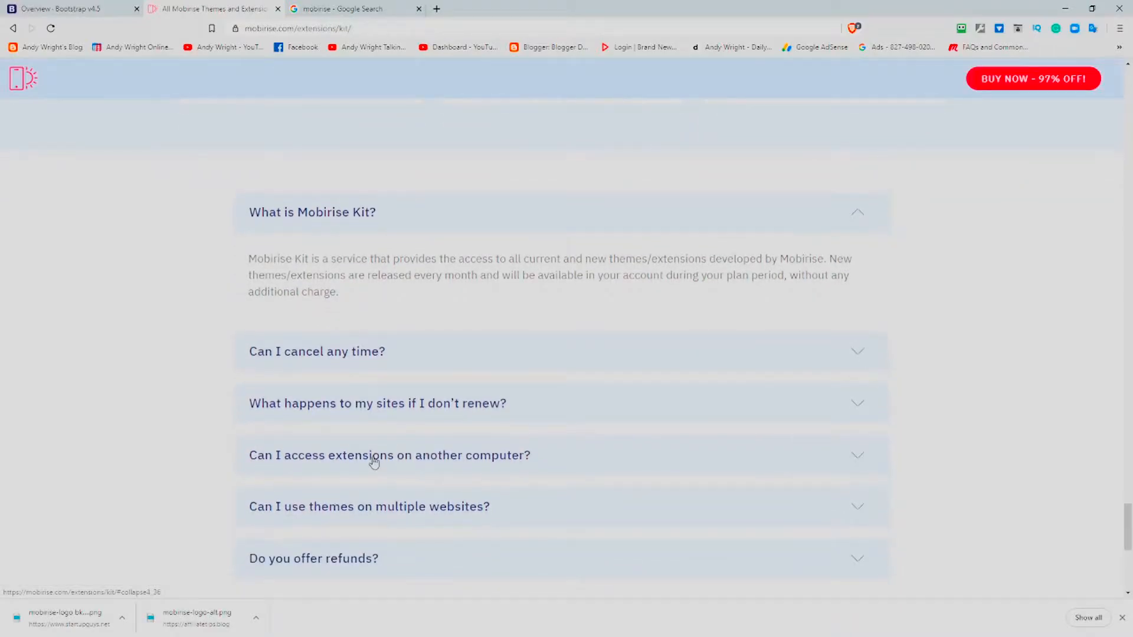
{"action": "left_click", "coordinate": [389, 415]}
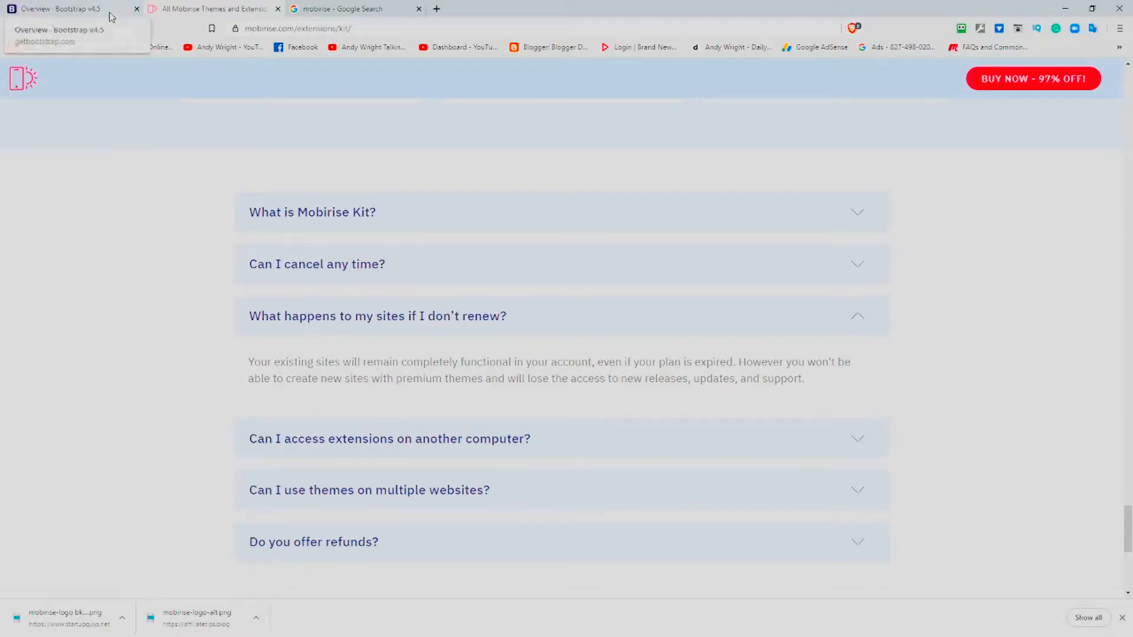
View the Bootstrap v4.5 layout overview and the Mobirise tutorial videos in the YouTube watch history
{"action": "left_click", "coordinate": [47, 9]}
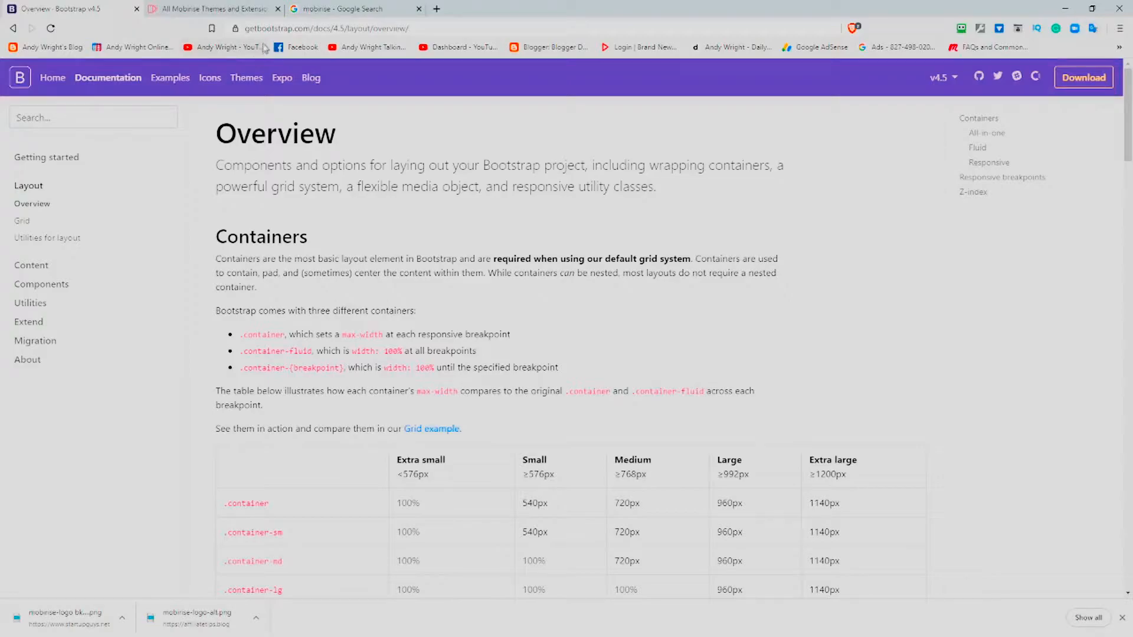
{"action": "left_click", "coordinate": [334, 10]}
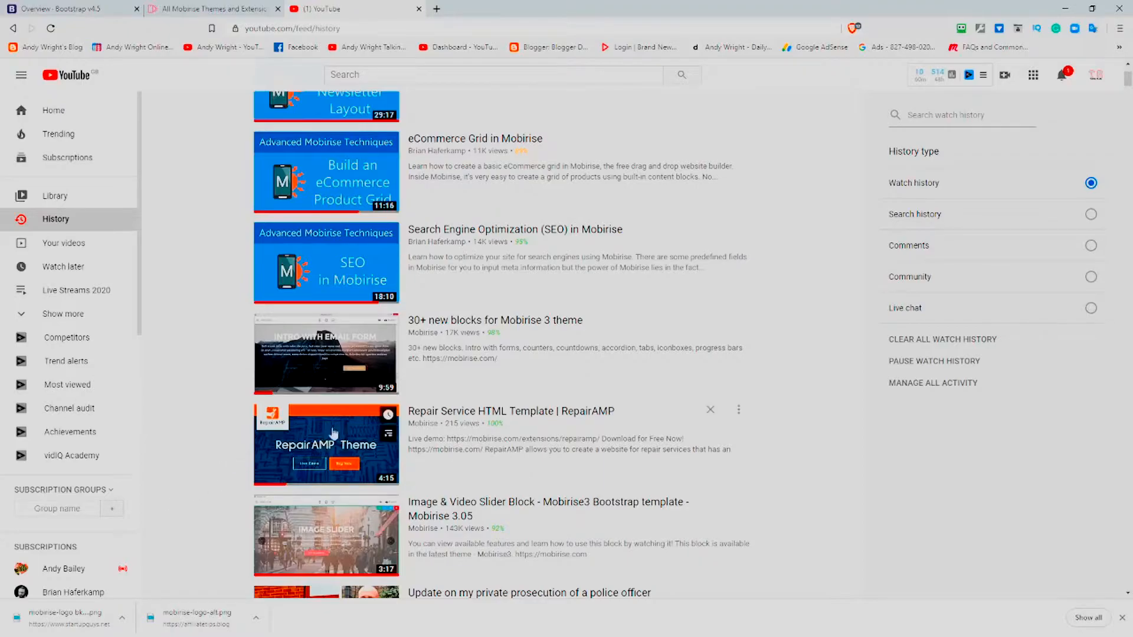
{"action": "scroll", "coordinate": [469, 370], "scroll_direction": "up", "scroll_amount": 2}
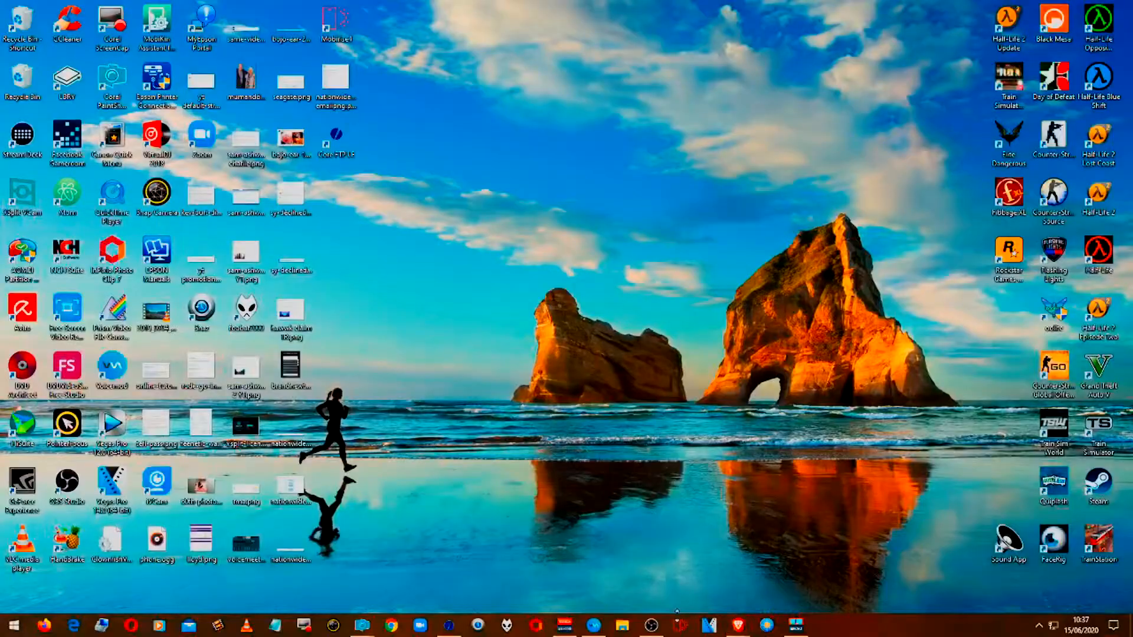
Switch to the Mobirise desktop app and view its main menu of pages, sites, account, extensions and help, closing it again
{"action": "left_click", "coordinate": [679, 620]}
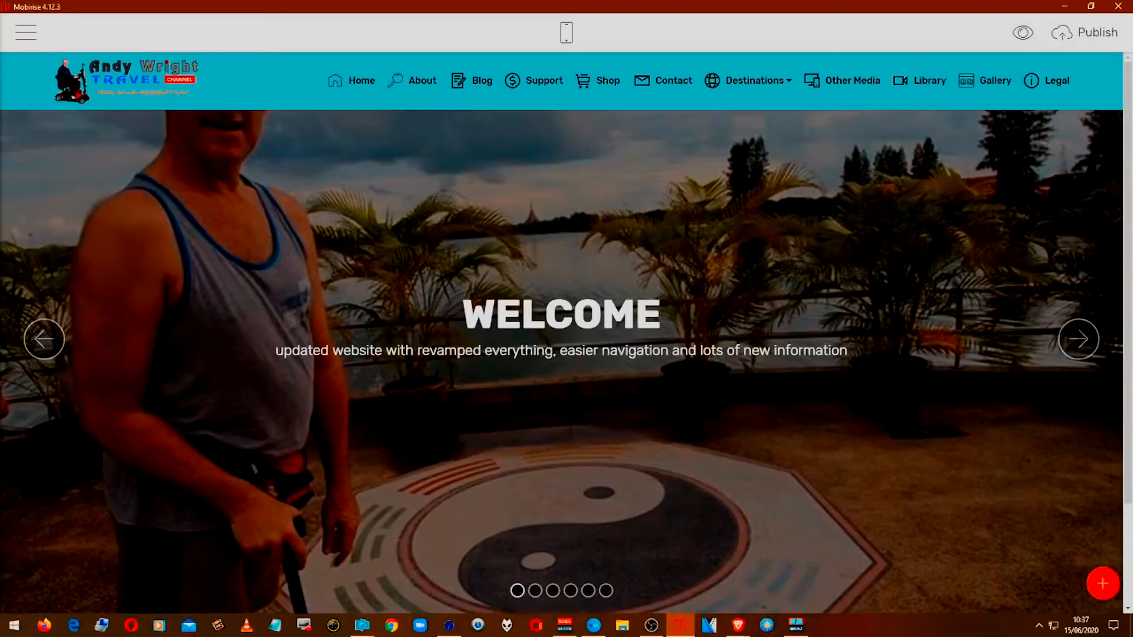
{"action": "left_click", "coordinate": [27, 32]}
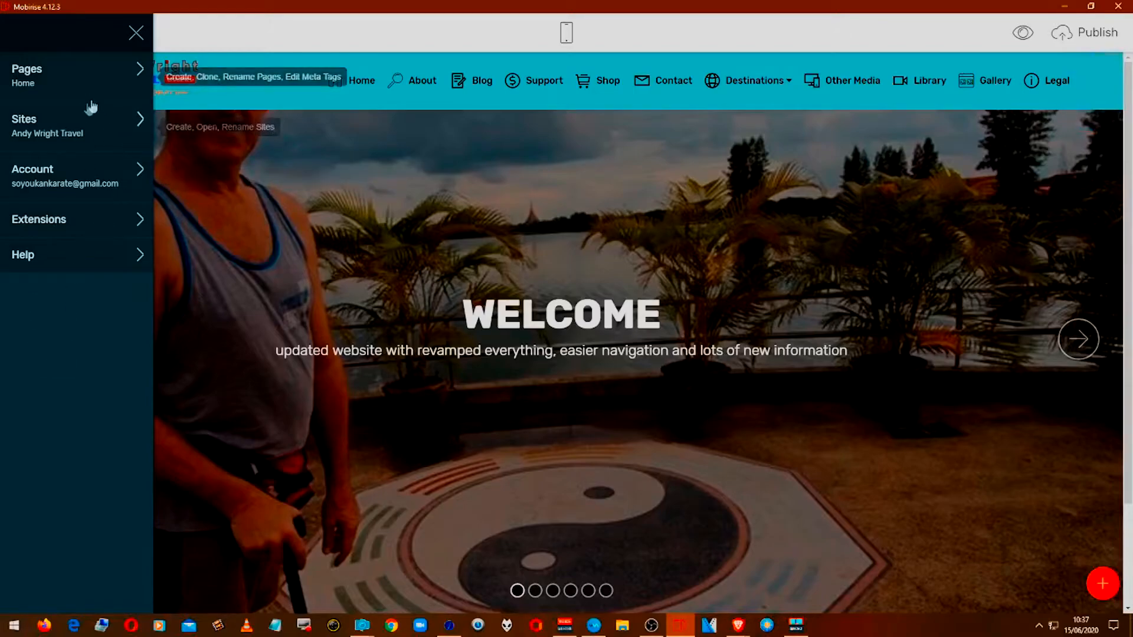
{"action": "left_click", "coordinate": [273, 105]}
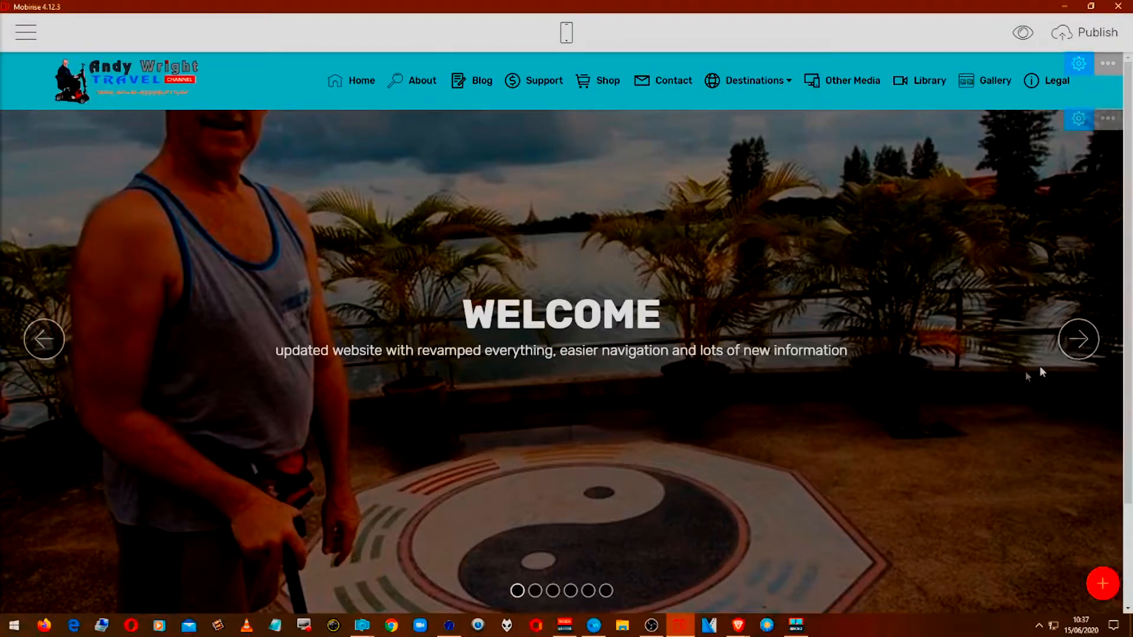
Advance the home page slider to the "Accessible Travel" slide and put its title into text editing
{"action": "left_click", "coordinate": [1077, 348]}
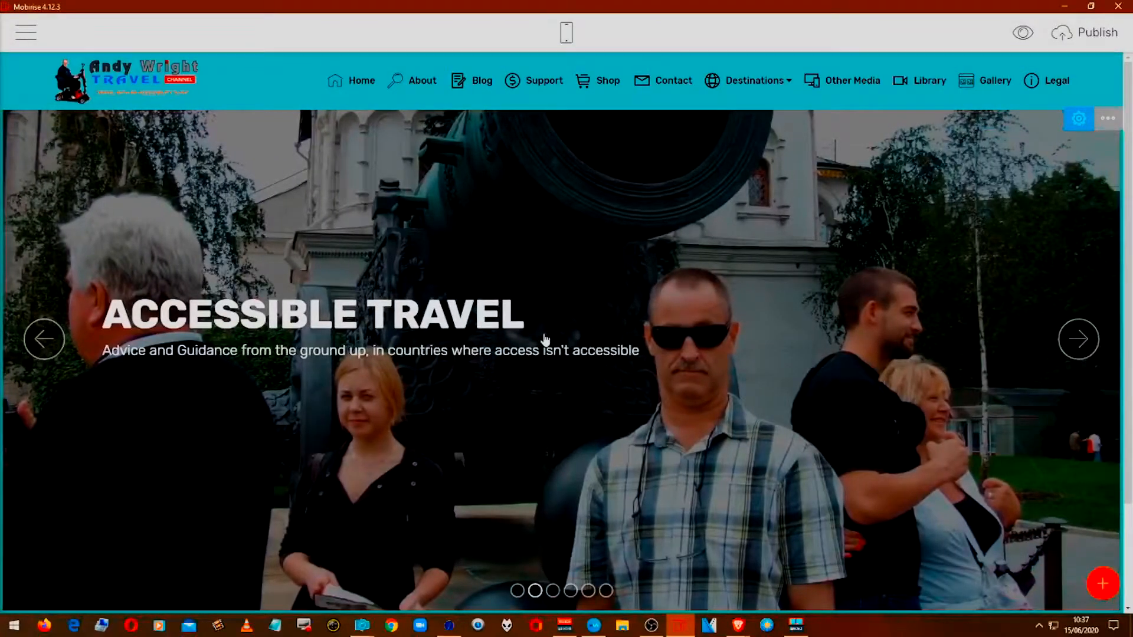
{"action": "left_click", "coordinate": [509, 314]}
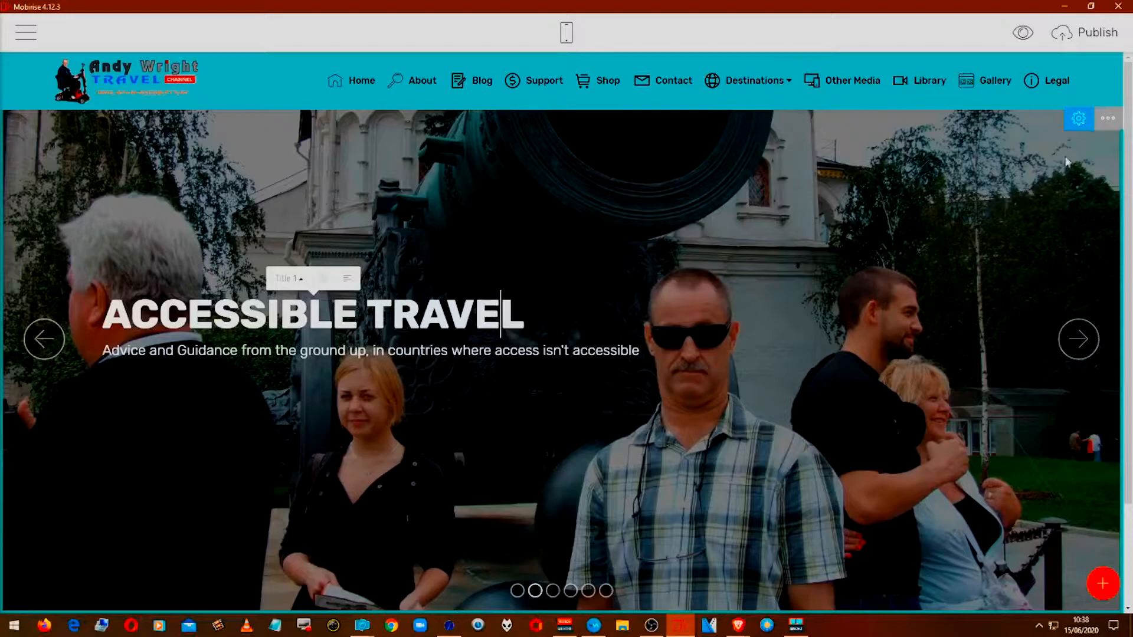
Open the slider block's settings and switch Show Bullets off and on again
{"action": "left_click", "coordinate": [1080, 129]}
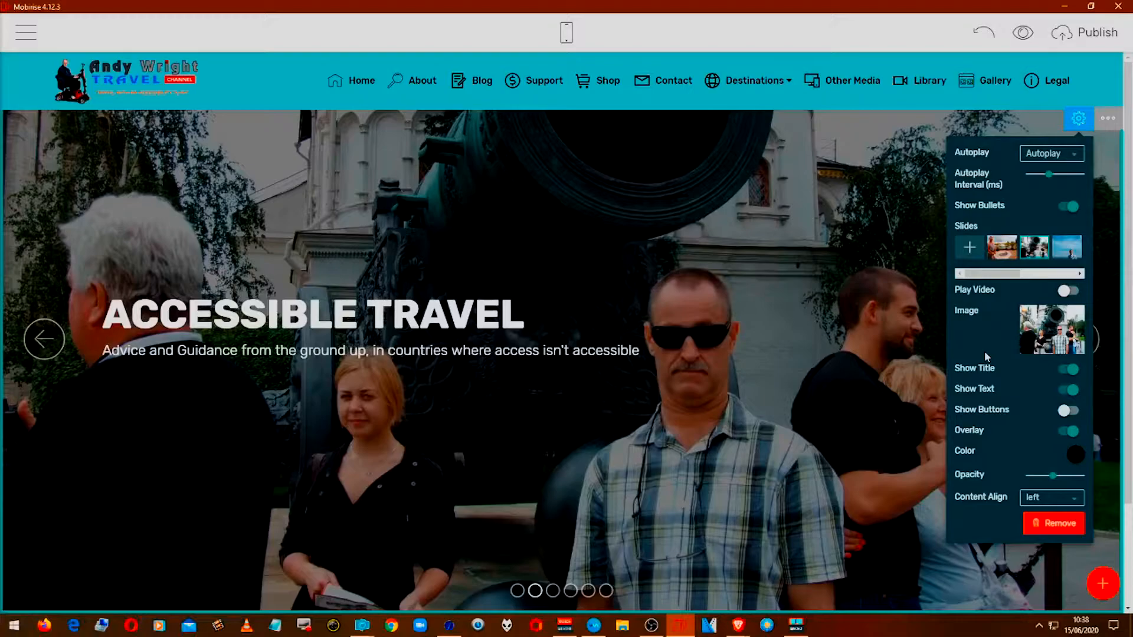
{"action": "left_click", "coordinate": [1067, 211]}
{"action": "left_click", "coordinate": [1071, 210]}
Preview the "Adventures of a Lifetime", "Accessible Travel" and "The Land of Smiles" slides from the slider's settings
{"action": "left_click", "coordinate": [1054, 248]}
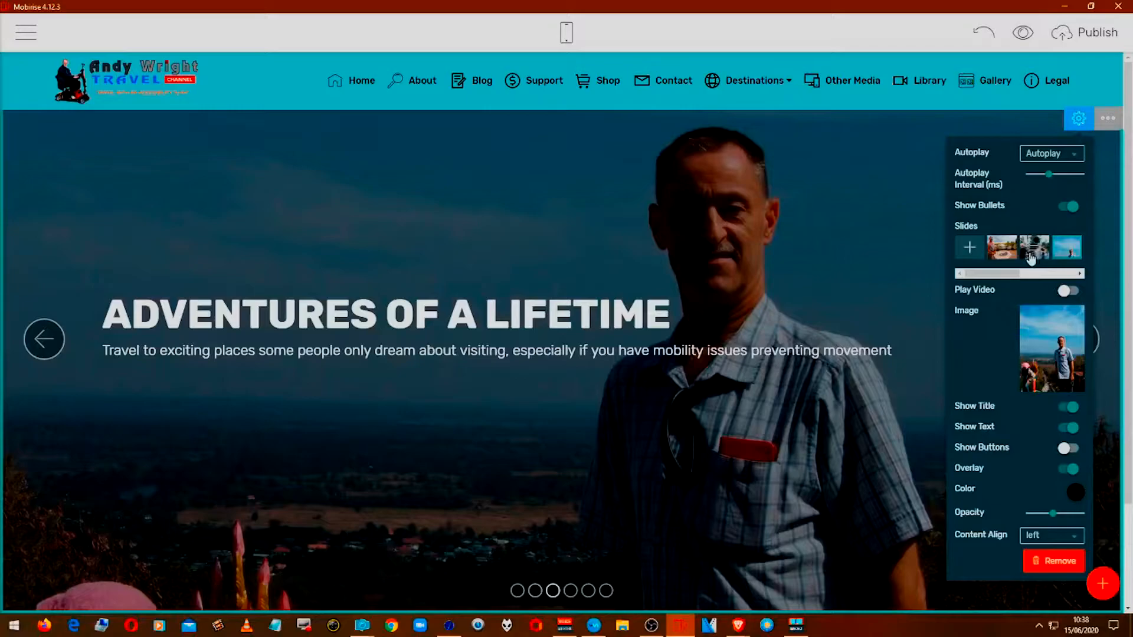
{"action": "left_click", "coordinate": [1029, 257]}
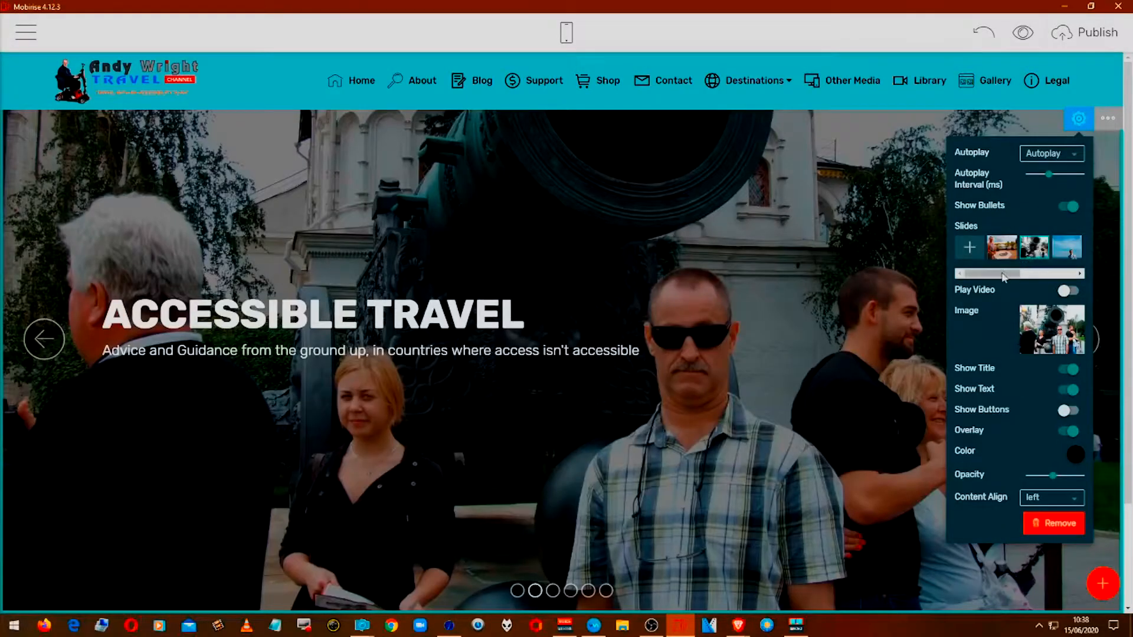
{"action": "left_click_drag", "start_coordinate": [1007, 274], "coordinate": [1061, 278]}
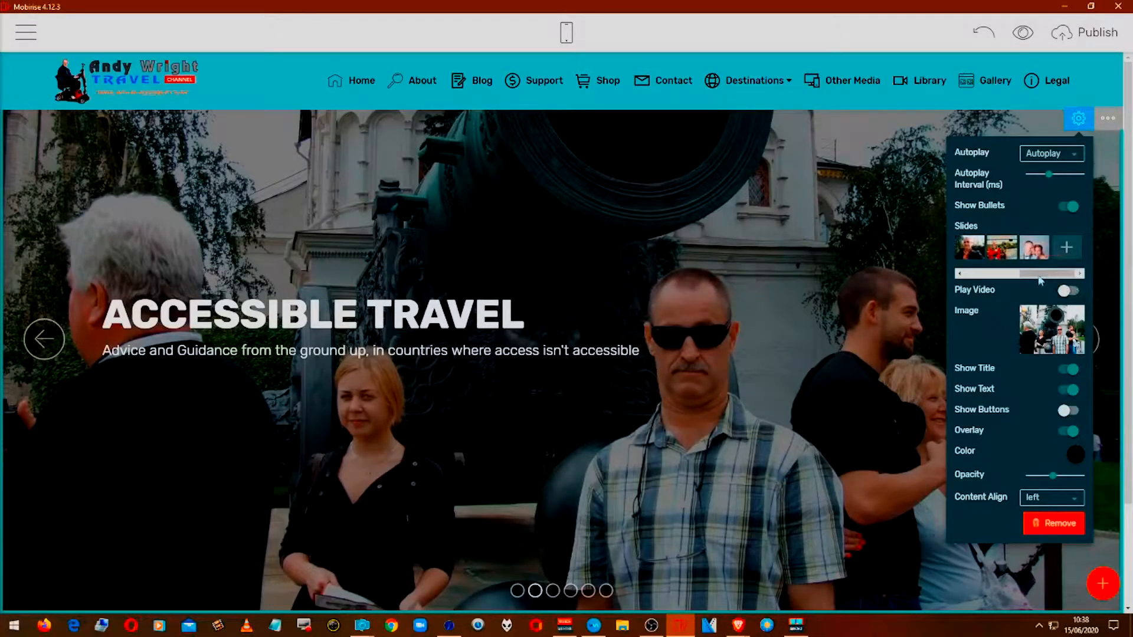
{"action": "left_click", "coordinate": [1036, 251]}
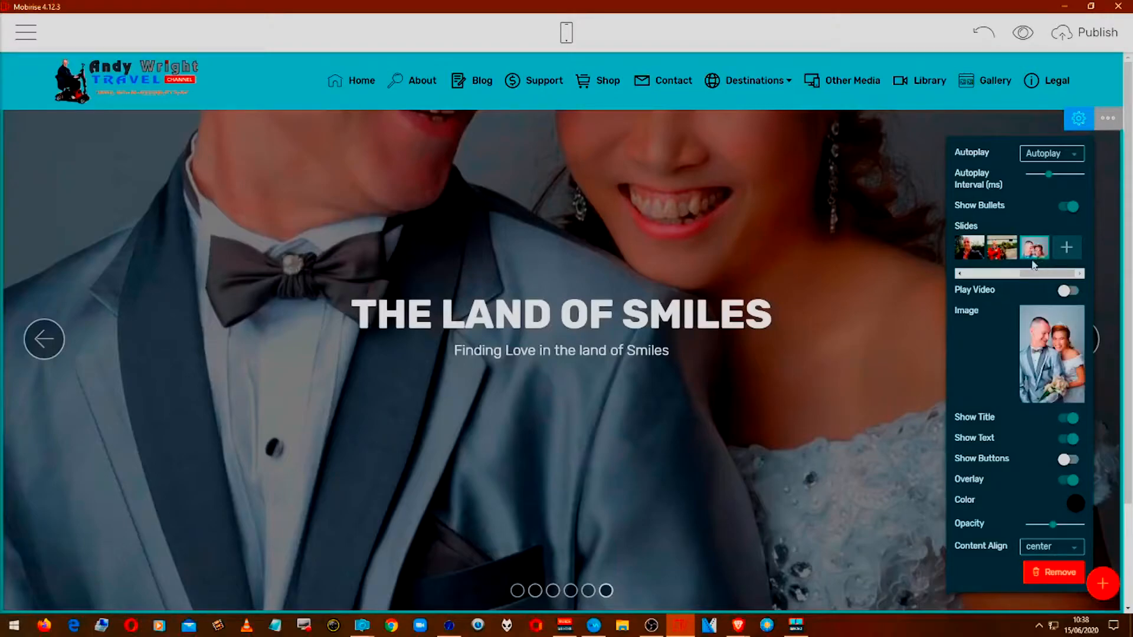
Open the image picker for the "Ukrainian Dream" slide and compare the computer upload option with the free online library
{"action": "left_click", "coordinate": [1002, 250]}
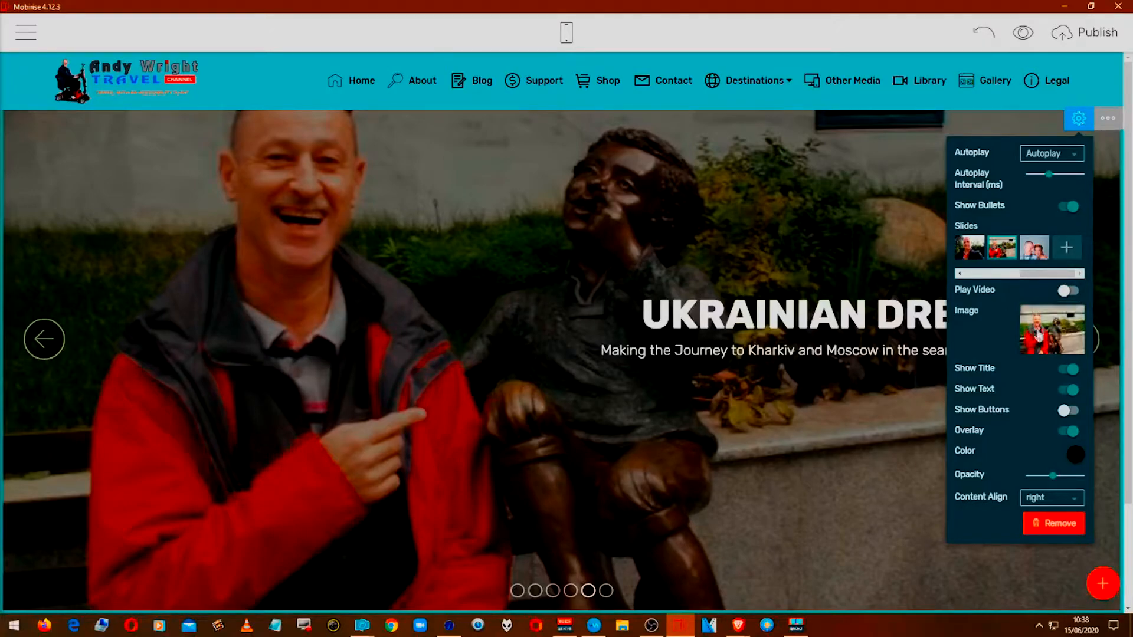
{"action": "left_click", "coordinate": [1044, 343]}
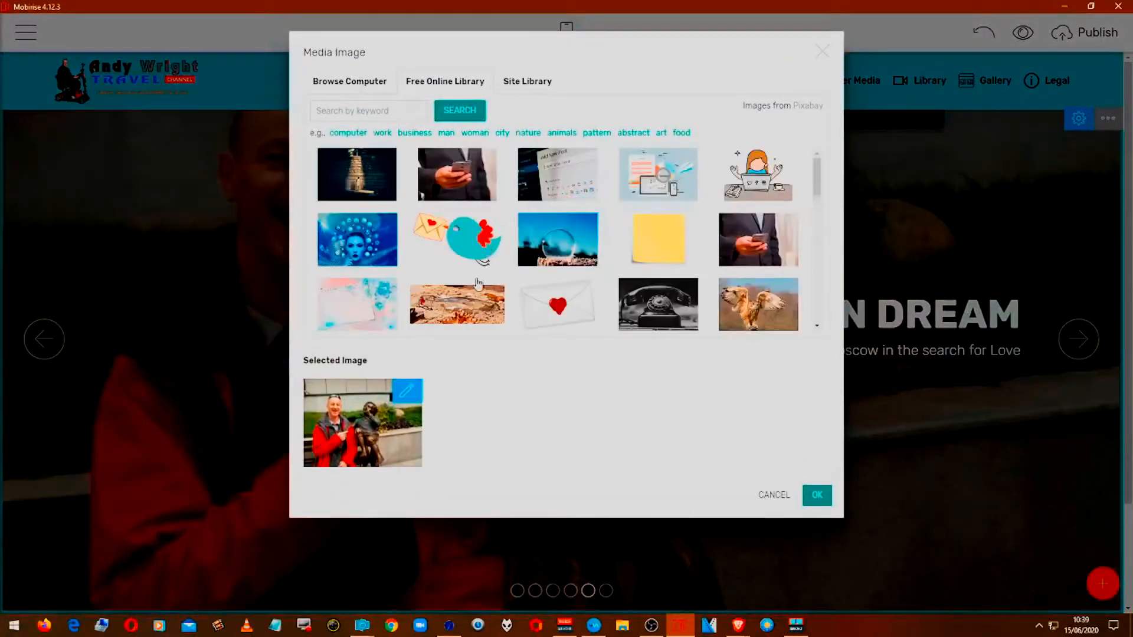
{"action": "left_click", "coordinate": [370, 90]}
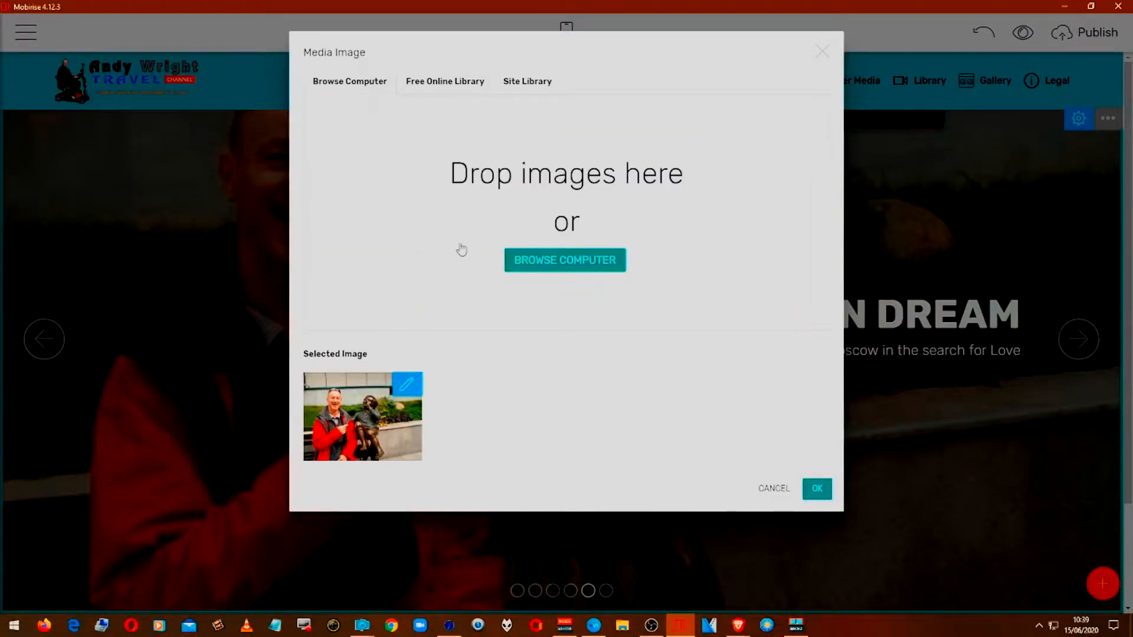
{"action": "left_click", "coordinate": [452, 93]}
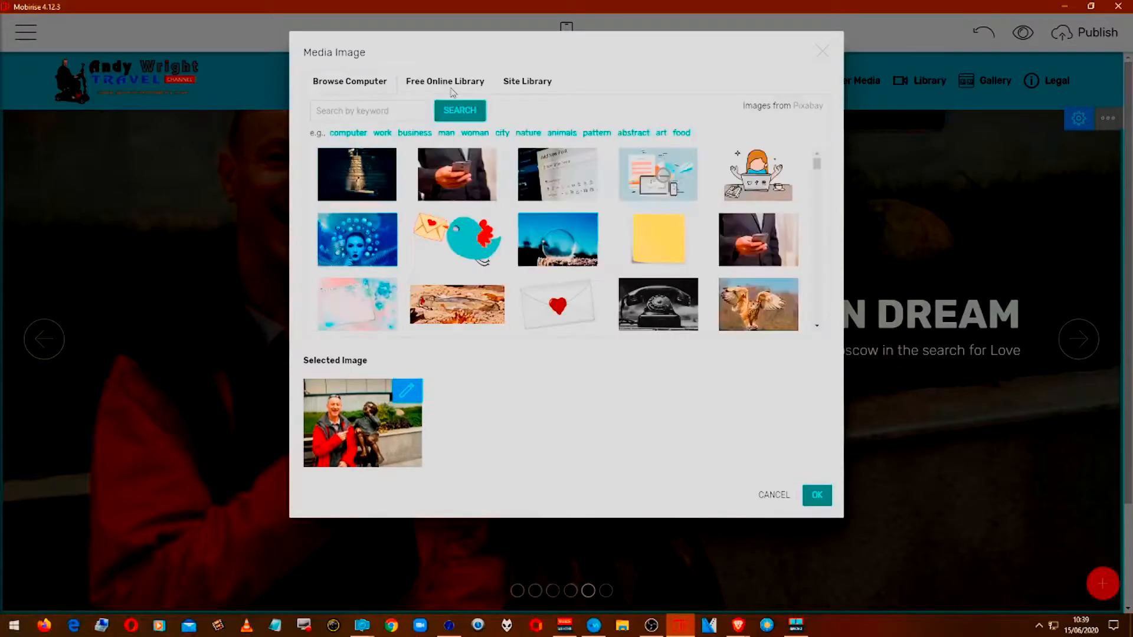
Search the free online image library for "holidays" and look over the offered pictures
{"action": "mouse_move", "coordinate": [399, 188]}
{"action": "left_click", "coordinate": [354, 115]}
{"action": "type", "text": "HO"}
{"action": "key", "text": "BackSpace"}
{"action": "key", "text": "BackSpace"}
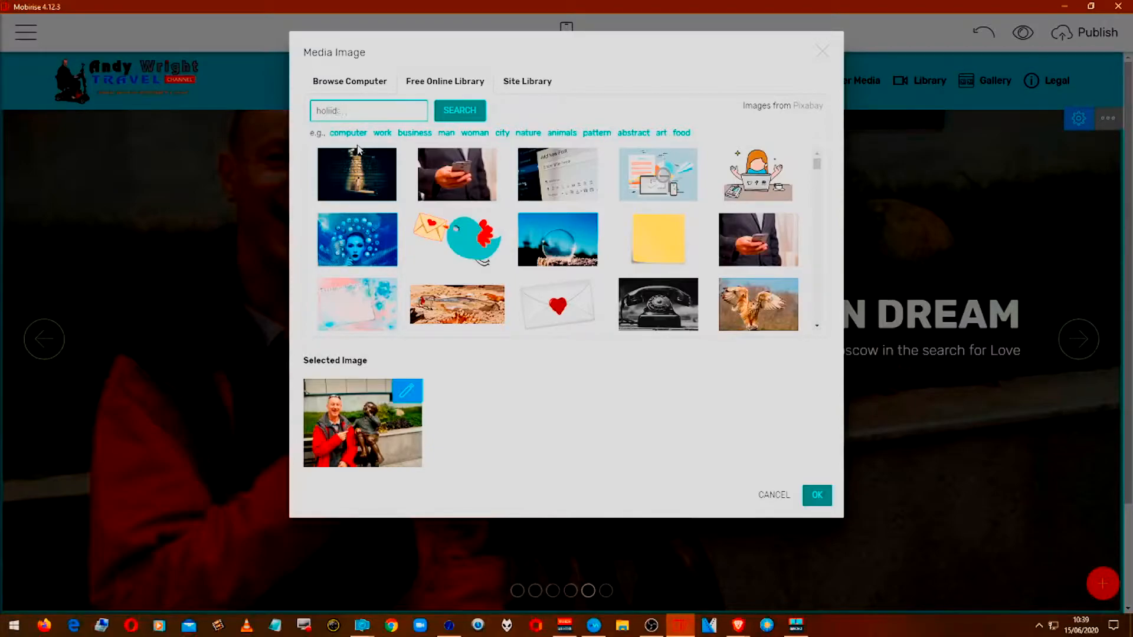
{"action": "key", "text": "Return"}
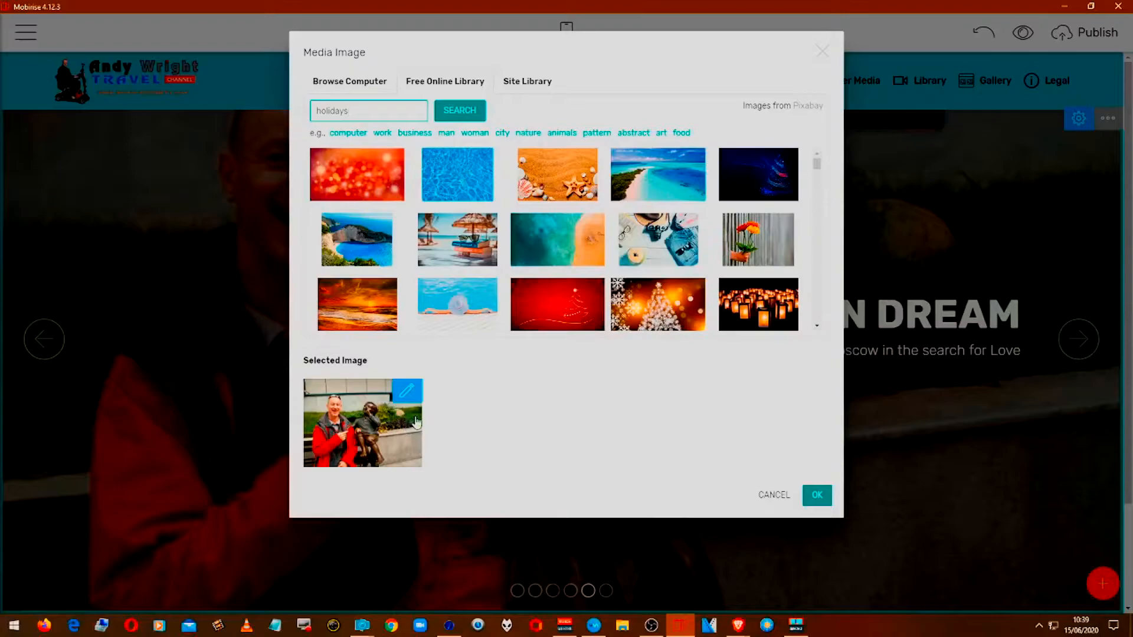
{"action": "mouse_move", "coordinate": [654, 183]}
{"action": "mouse_move", "coordinate": [549, 172]}
Try reframing the crop of the "Ukrainian Dream" photo, view the extra flip and aspect-ratio options, and discard the changes
{"action": "left_click", "coordinate": [404, 396]}
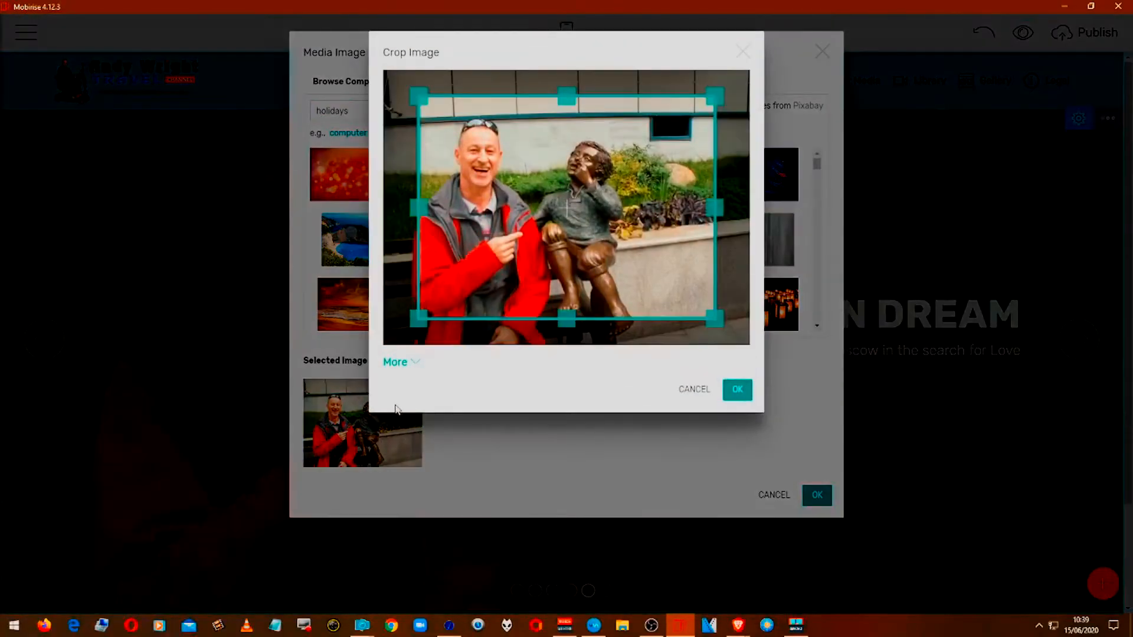
{"action": "left_click_drag", "start_coordinate": [559, 269], "coordinate": [526, 290]}
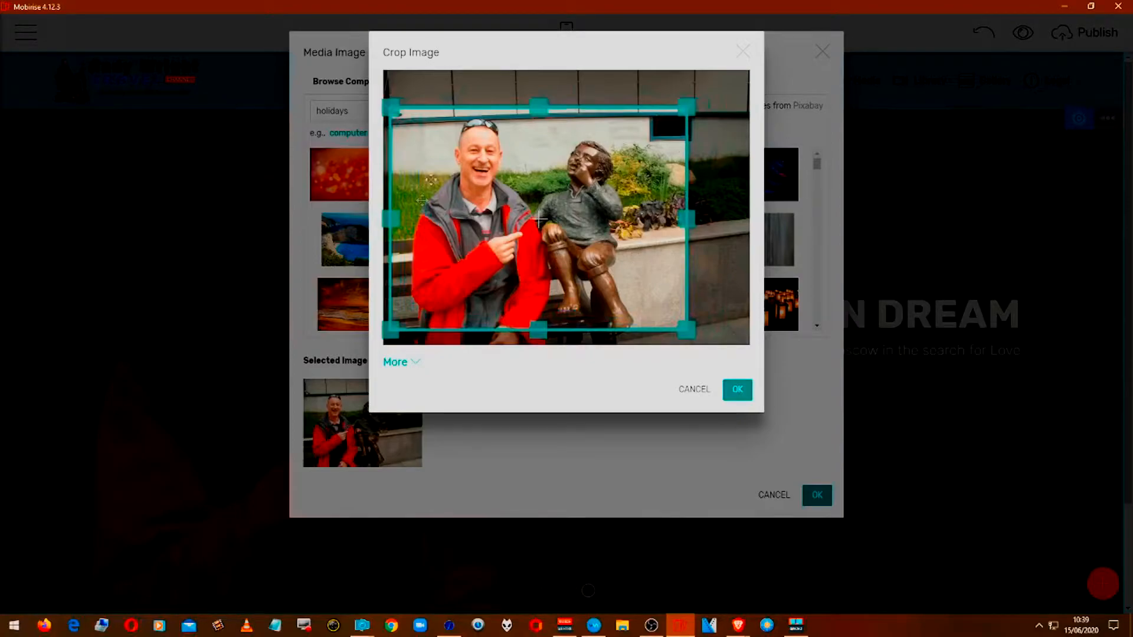
{"action": "left_click_drag", "start_coordinate": [685, 328], "coordinate": [708, 346]}
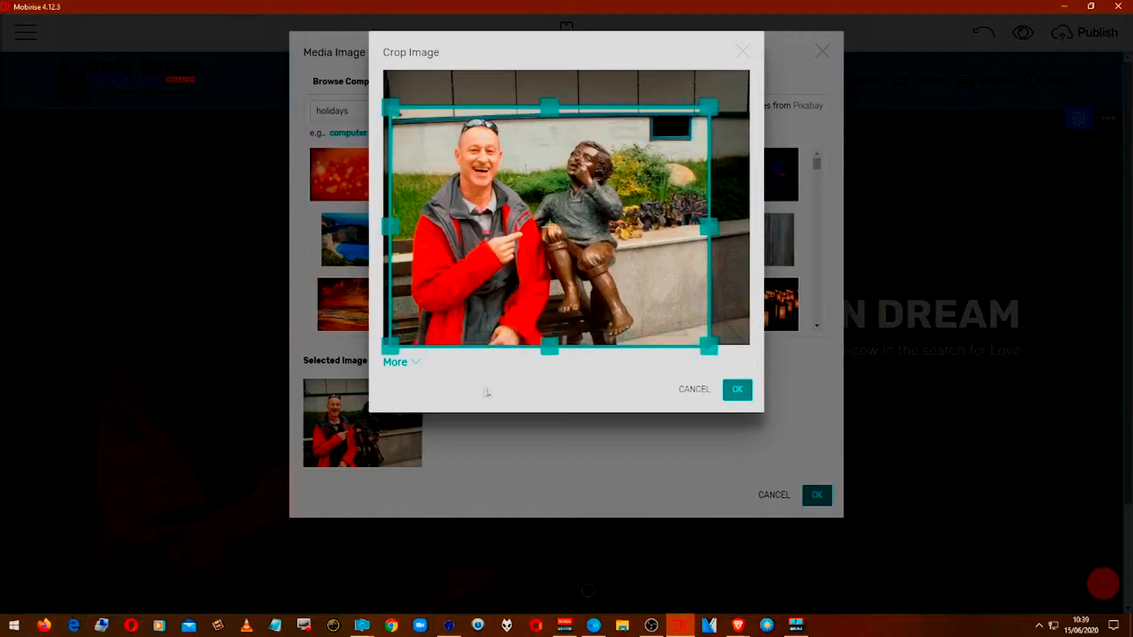
{"action": "left_click", "coordinate": [395, 362]}
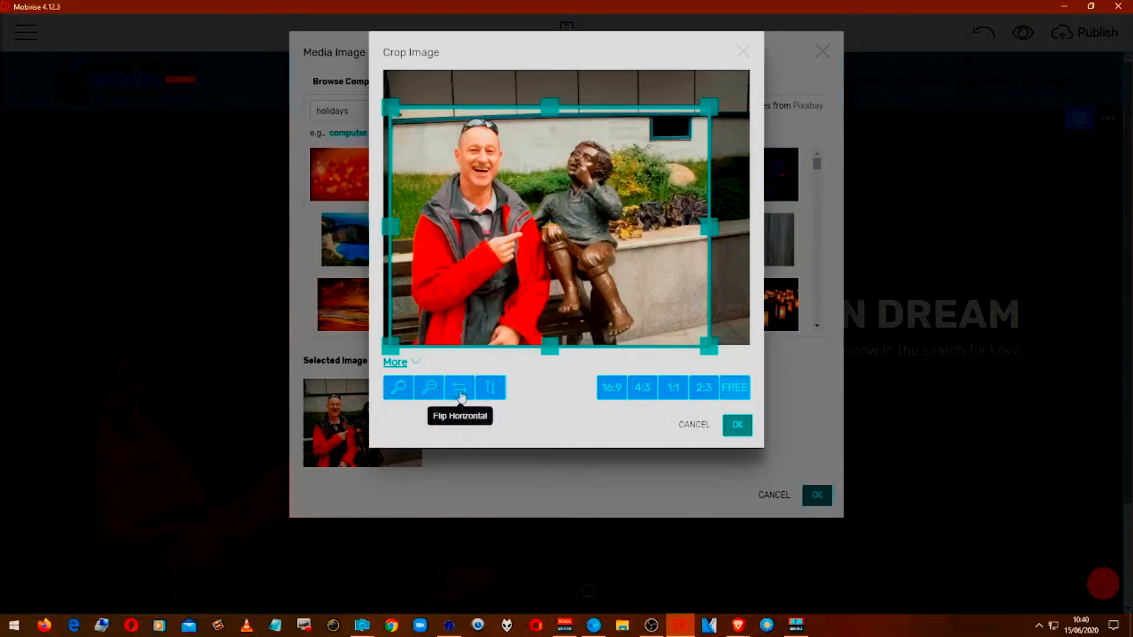
{"action": "left_click", "coordinate": [696, 427]}
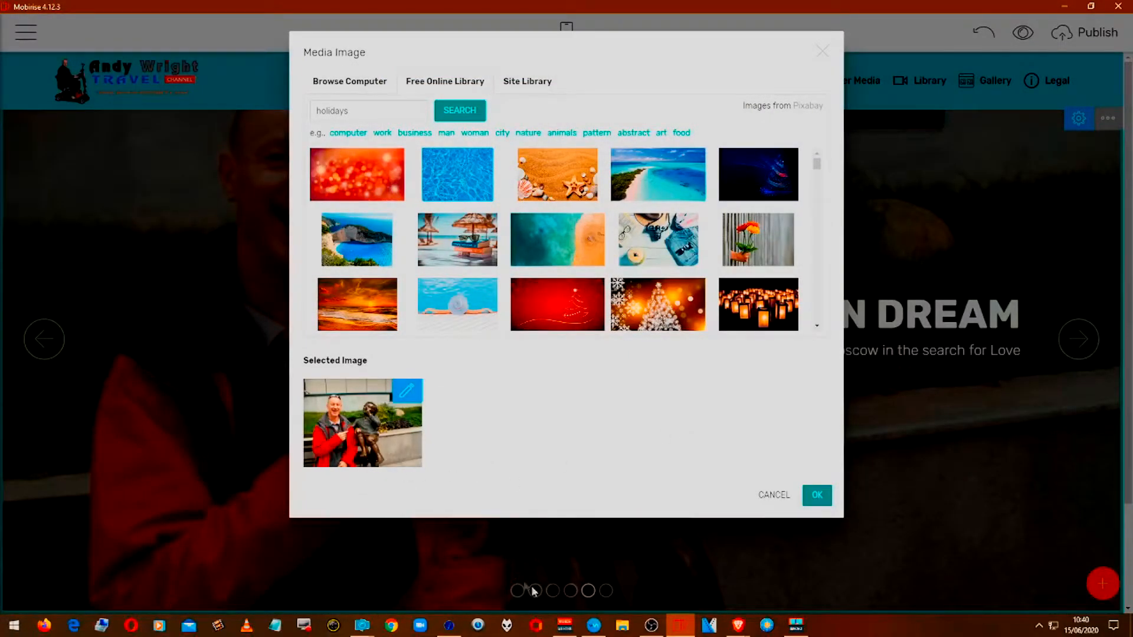
{"action": "left_click", "coordinate": [769, 497]}
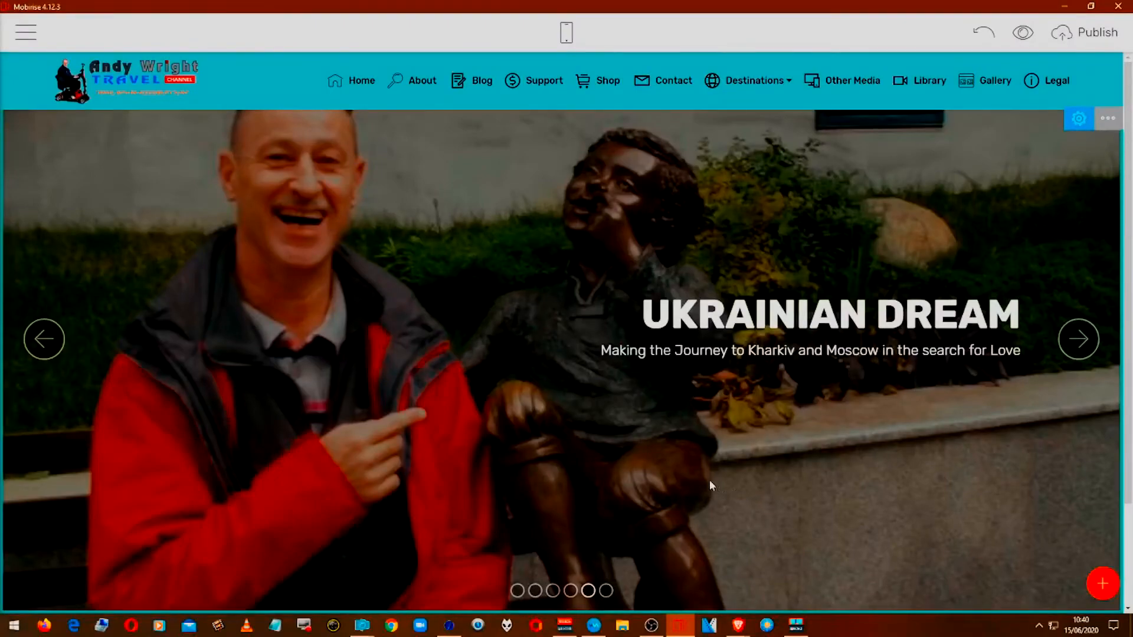
Reopen the slider's settings and switch the slide's Show Title and Show Text off and on again
{"action": "left_click", "coordinate": [1075, 118]}
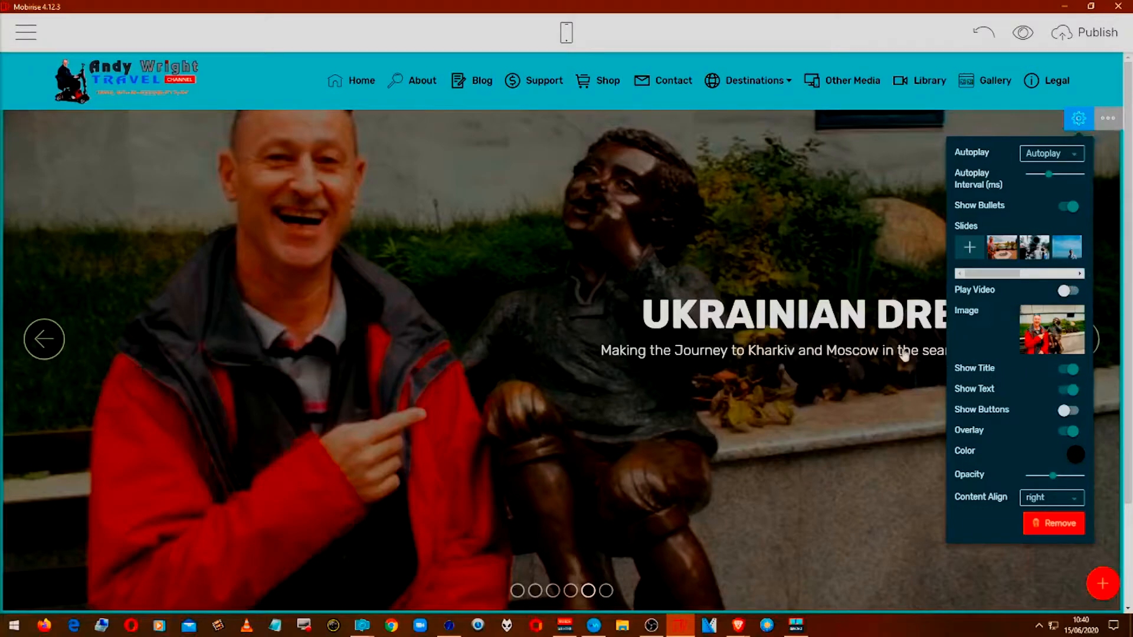
{"action": "left_click", "coordinate": [1067, 370]}
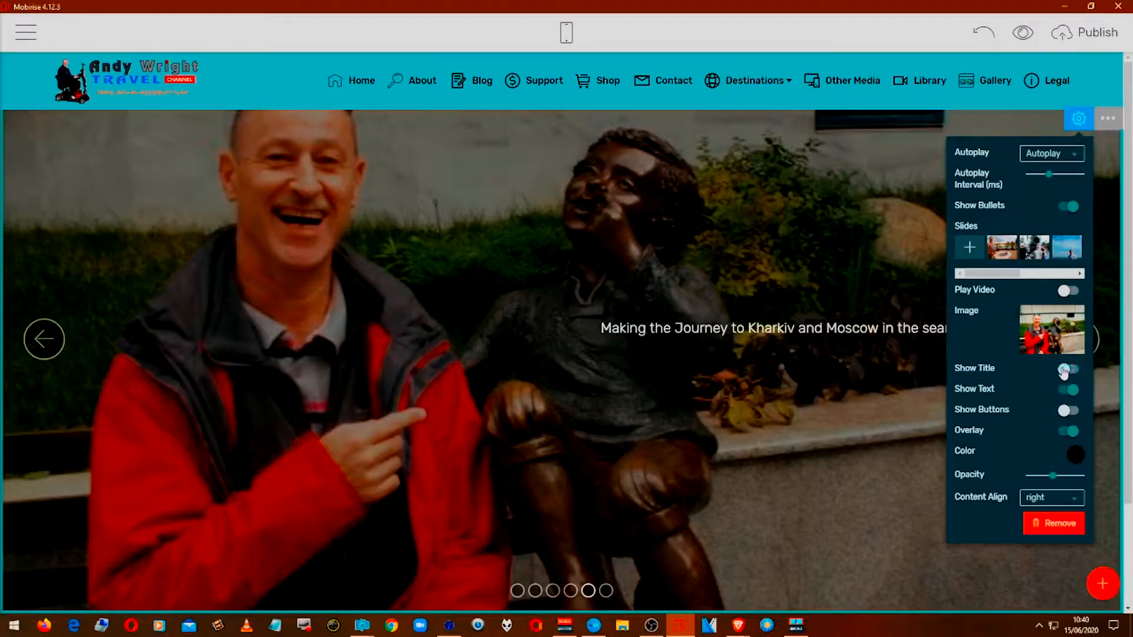
{"action": "left_click", "coordinate": [1065, 369]}
{"action": "left_click", "coordinate": [1068, 390]}
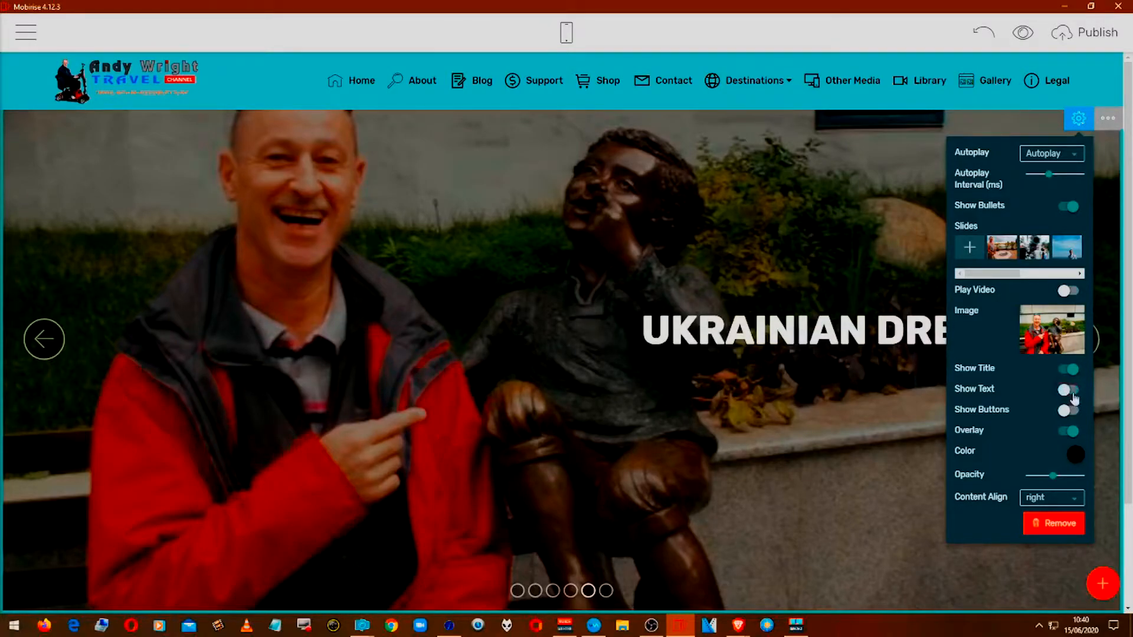
{"action": "left_click", "coordinate": [1072, 398]}
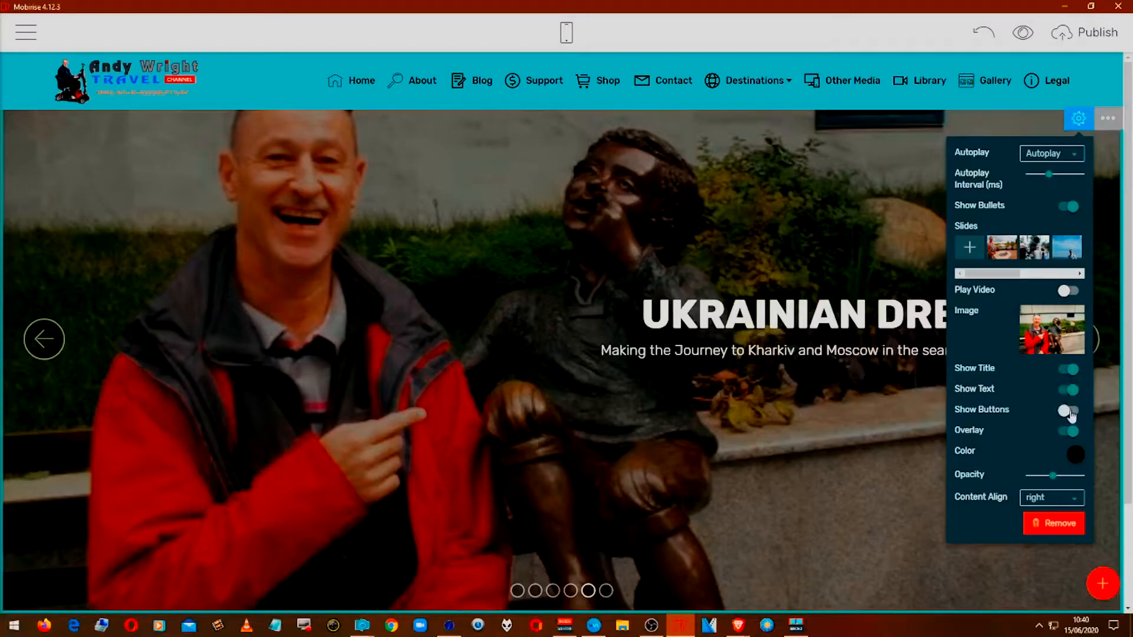
Try the slide with Show Buttons on and off and with the Overlay off and on, ending with both enabled
{"action": "left_click", "coordinate": [1072, 413]}
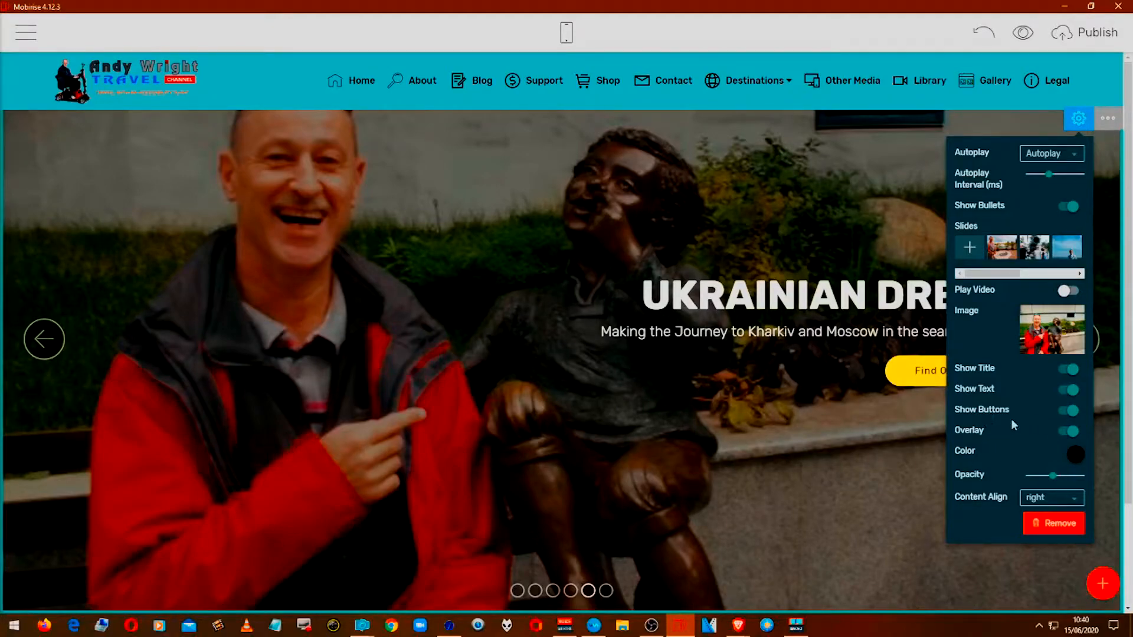
{"action": "left_click", "coordinate": [1068, 413]}
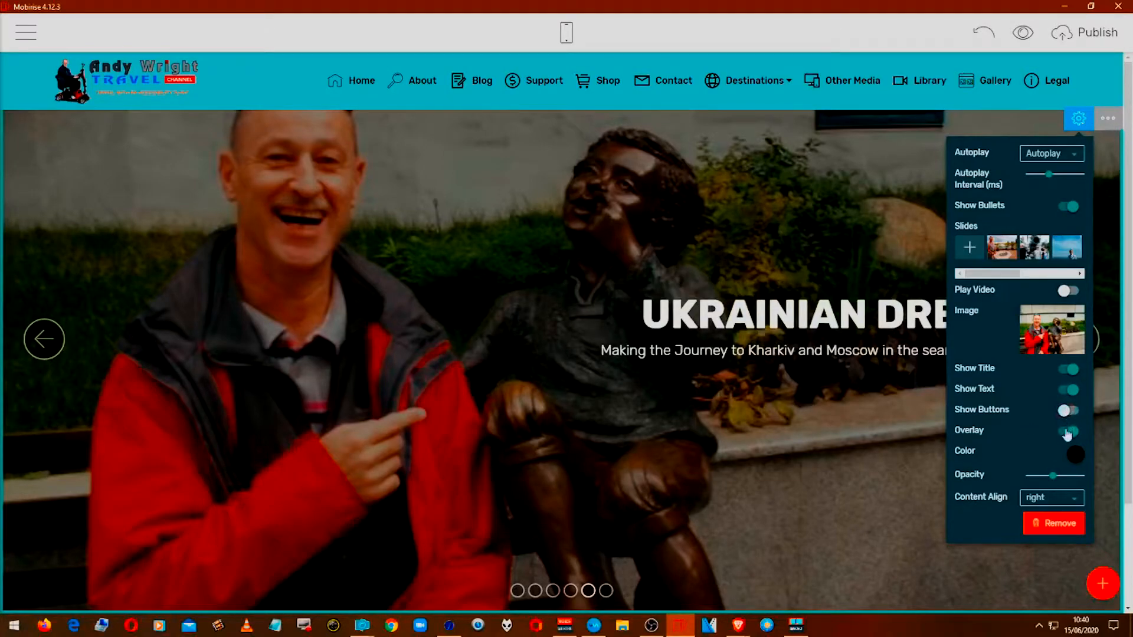
{"action": "left_click", "coordinate": [1065, 432]}
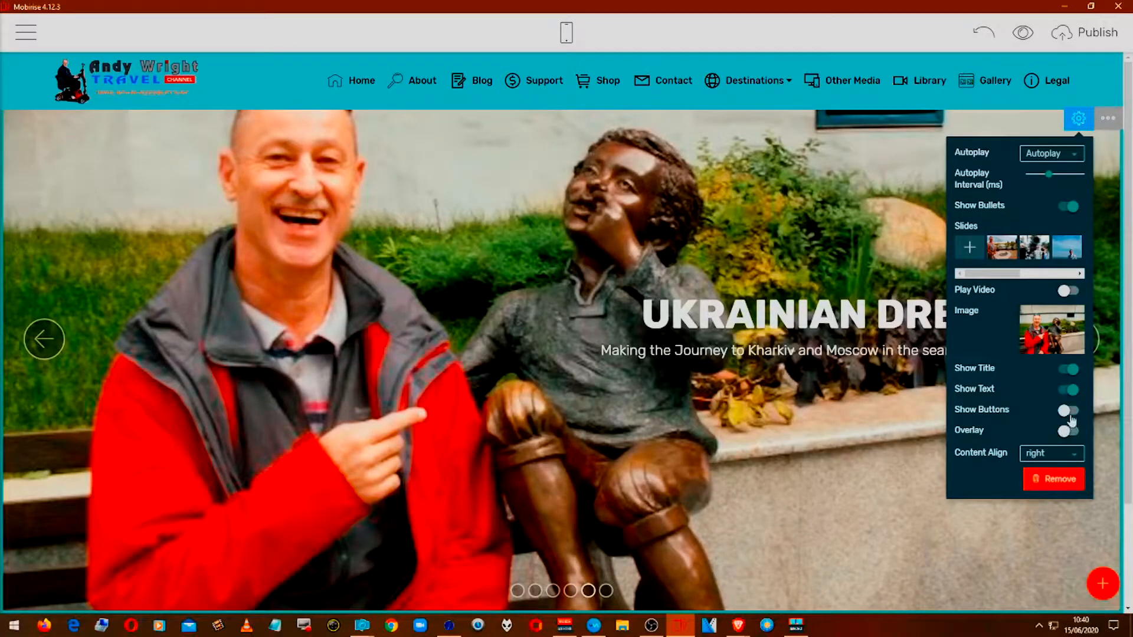
{"action": "left_click", "coordinate": [1071, 413]}
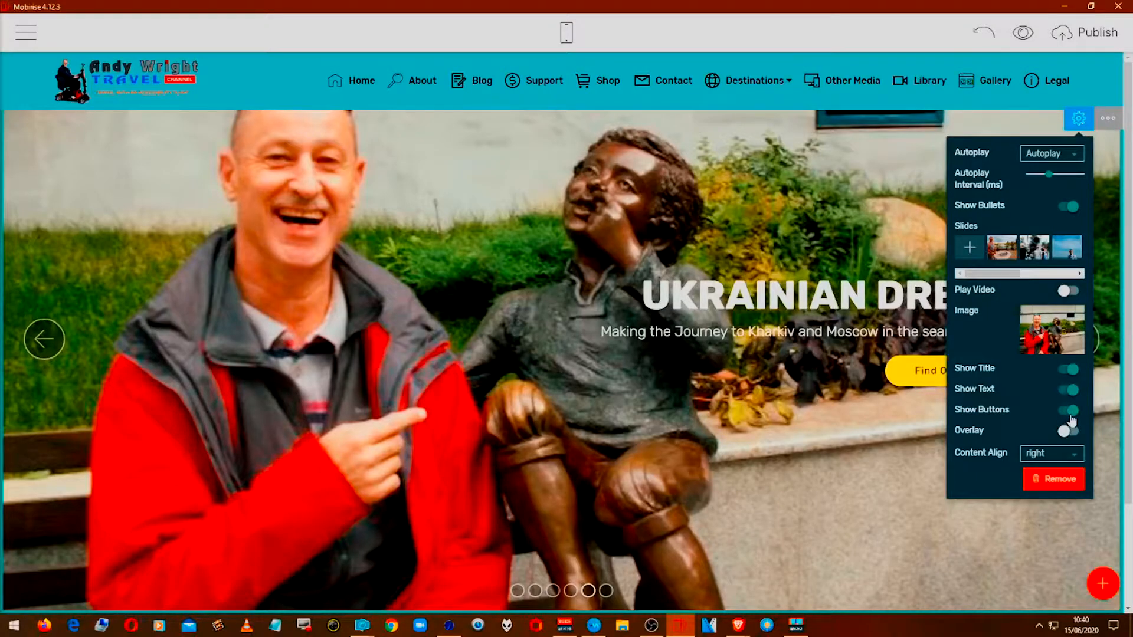
{"action": "left_click", "coordinate": [1070, 415]}
{"action": "left_click", "coordinate": [1071, 414]}
{"action": "left_click", "coordinate": [1071, 431]}
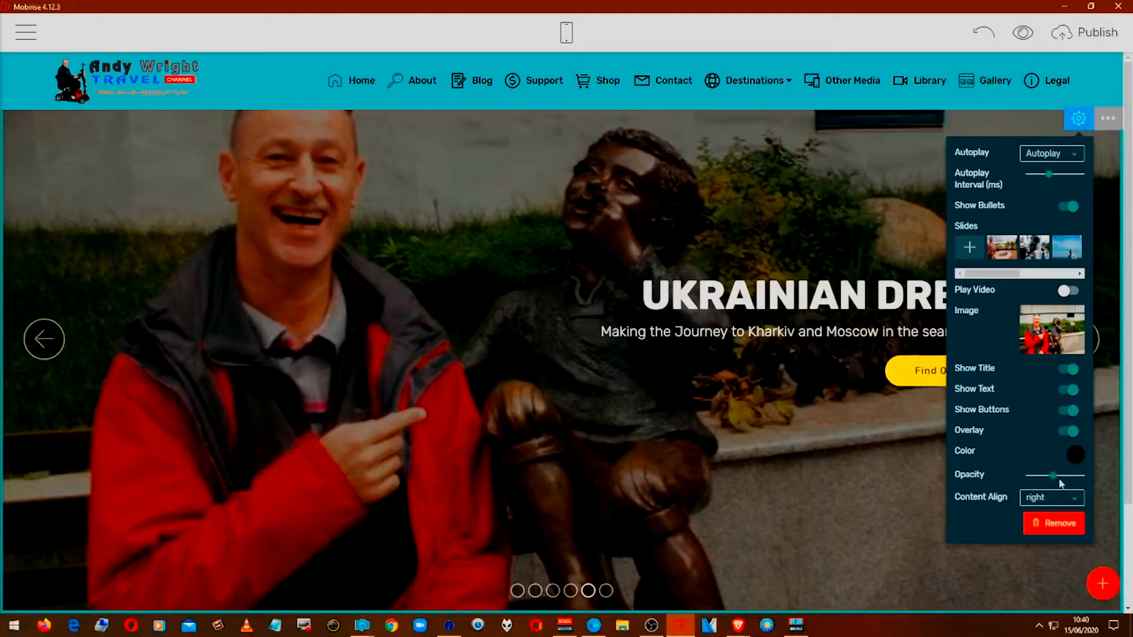
{"action": "mouse_move", "coordinate": [1053, 476]}
{"action": "left_mouse_down"}
{"action": "mouse_move", "coordinate": [1038, 480]}
{"action": "mouse_move", "coordinate": [1056, 480]}
{"action": "left_mouse_up"}
Reveal the slider block's extra options, look at its HTML and CSS code, and leave the code editor without changes
{"action": "left_click", "coordinate": [1106, 121]}
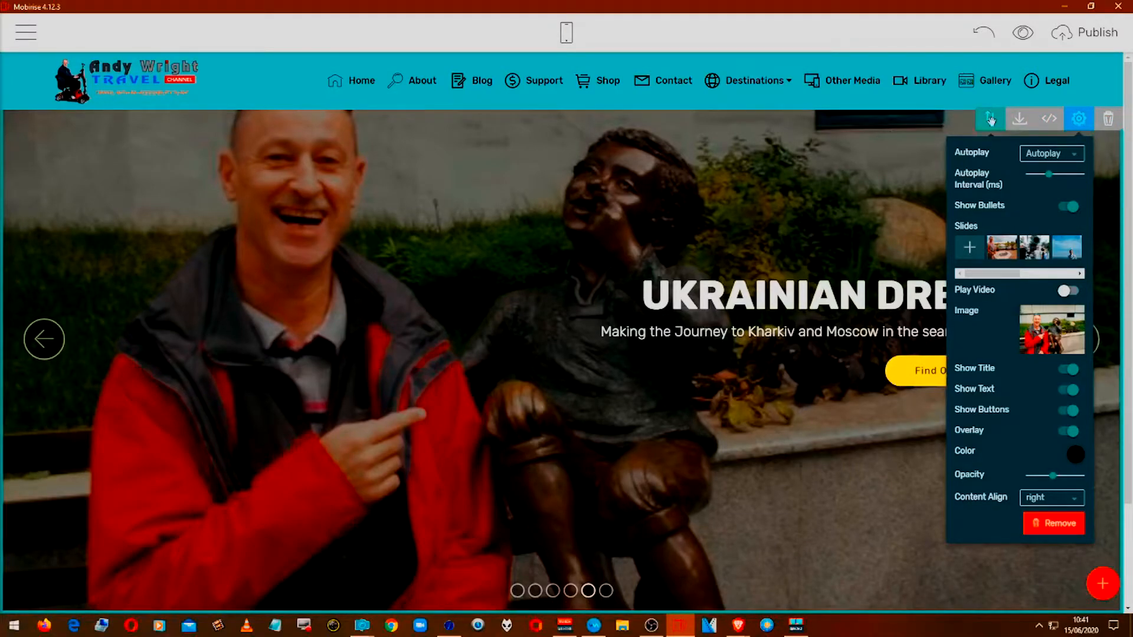
{"action": "left_click", "coordinate": [1050, 120]}
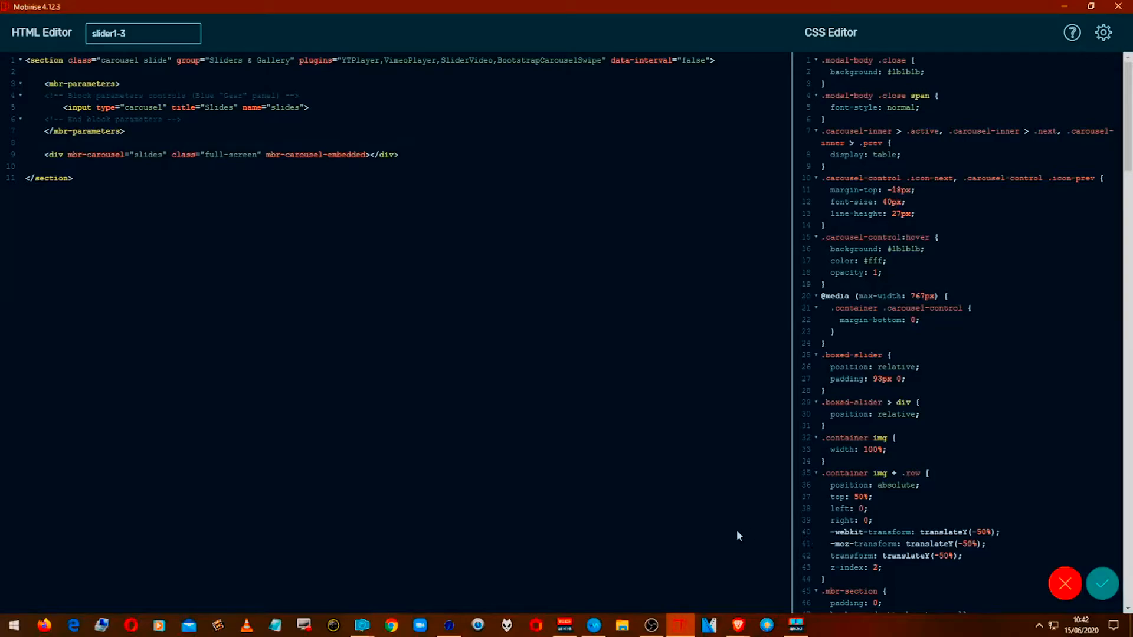
{"action": "left_click", "coordinate": [1064, 583]}
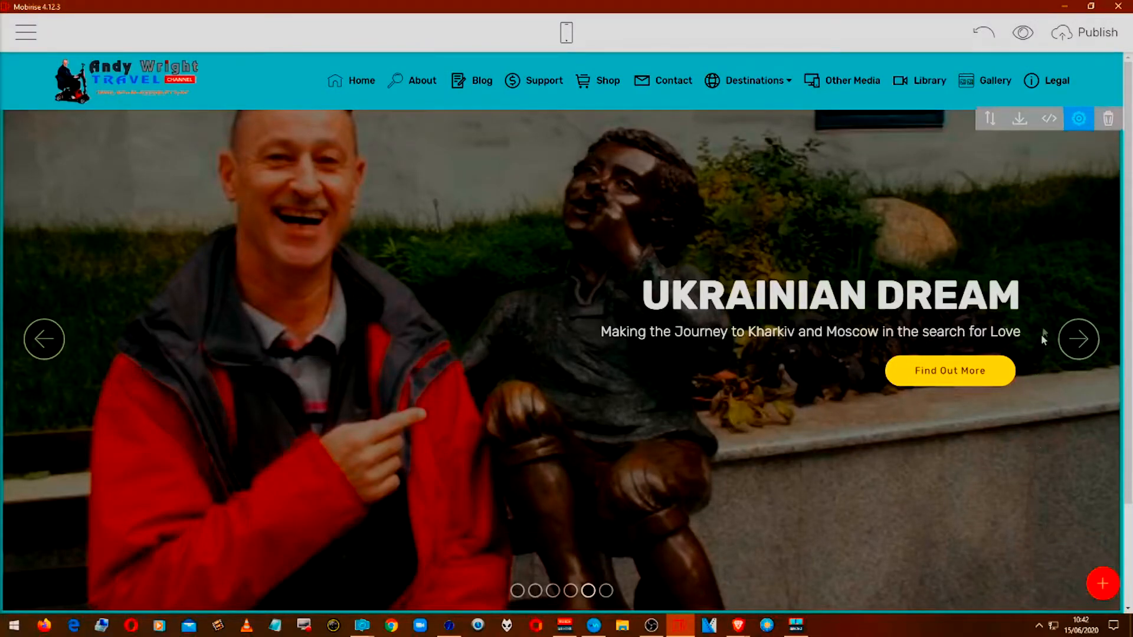
Switch off Show Buttons for the "Ukrainian Dream" slide in the slider's settings
{"action": "left_click", "coordinate": [1072, 129]}
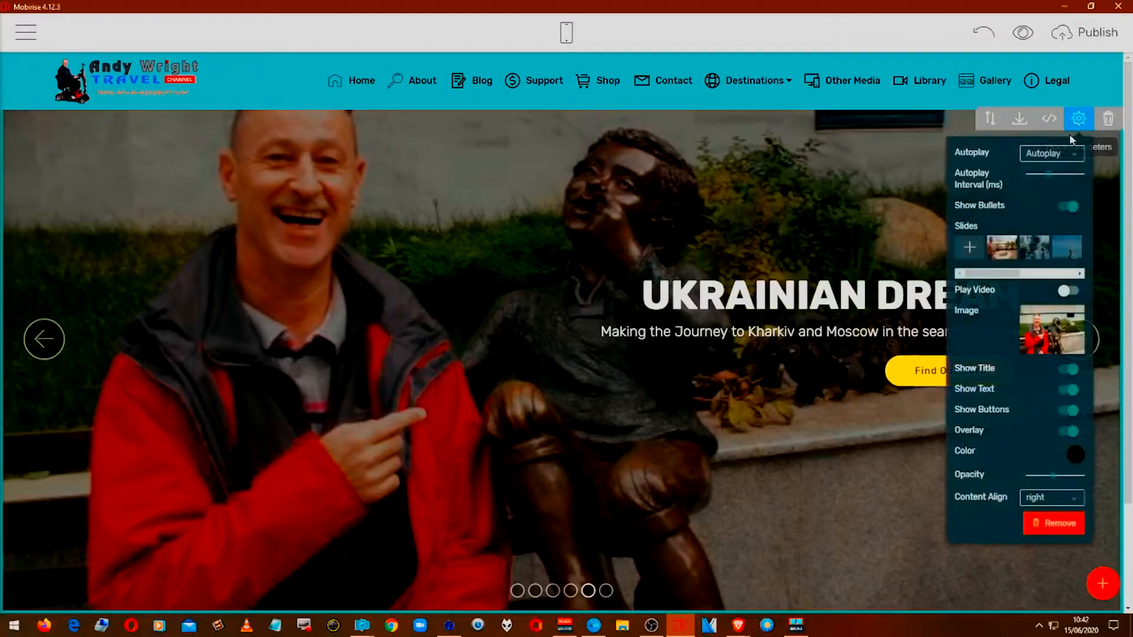
{"action": "left_click", "coordinate": [1064, 413]}
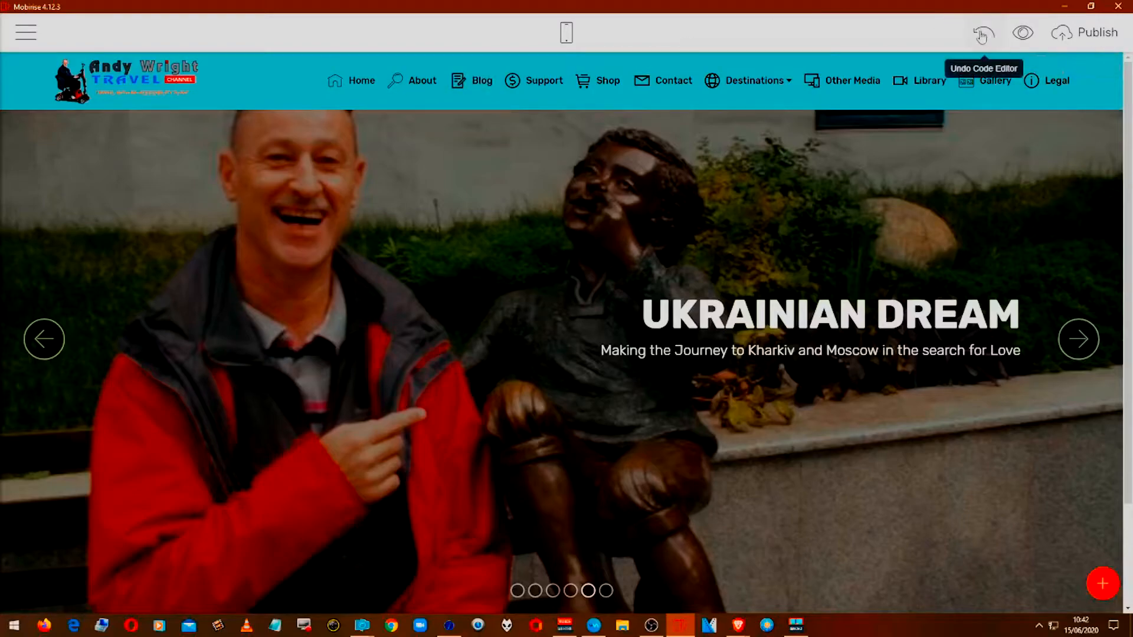
Open the Contact menu item's link settings and look over the Email, Phone, File, PayPal Cart and Popup link types
{"action": "left_click", "coordinate": [670, 90]}
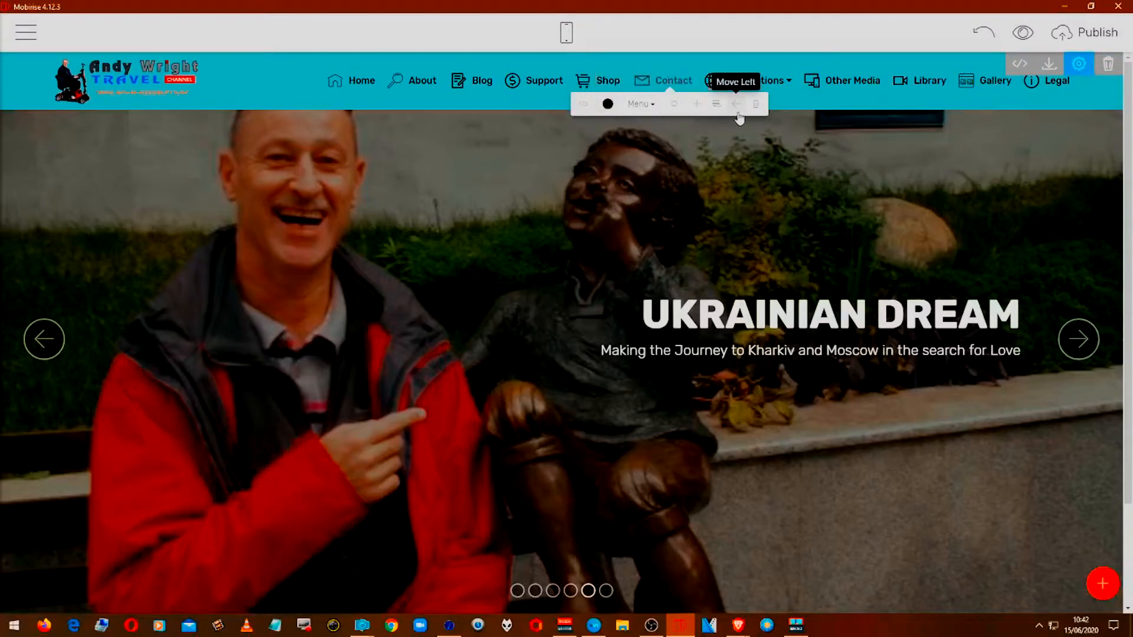
{"action": "left_click", "coordinate": [584, 106]}
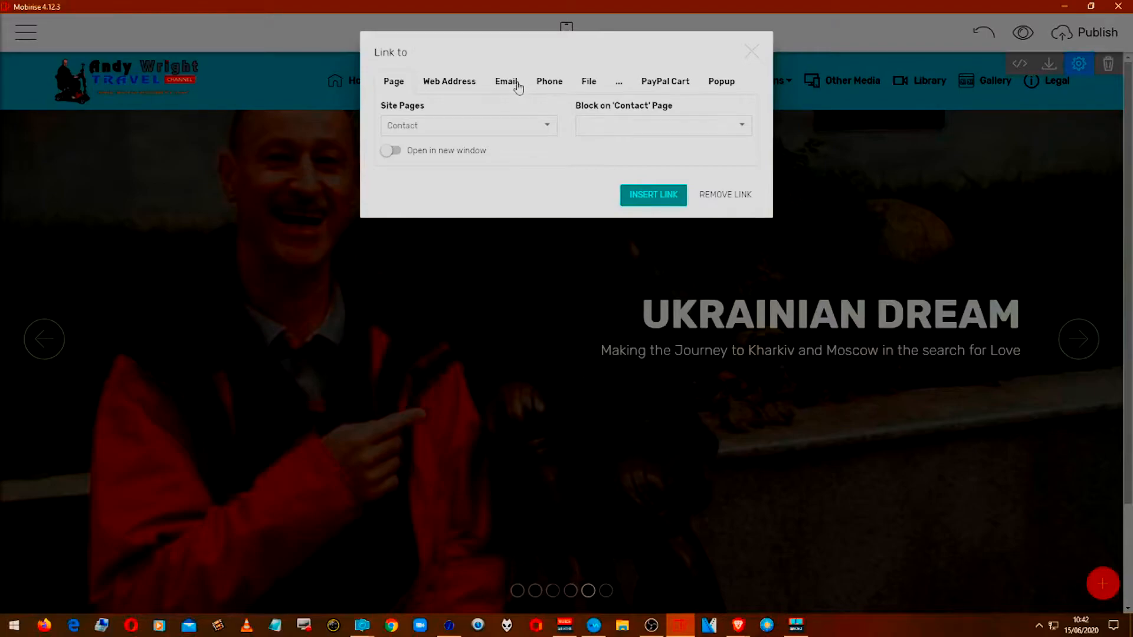
{"action": "left_click", "coordinate": [517, 83]}
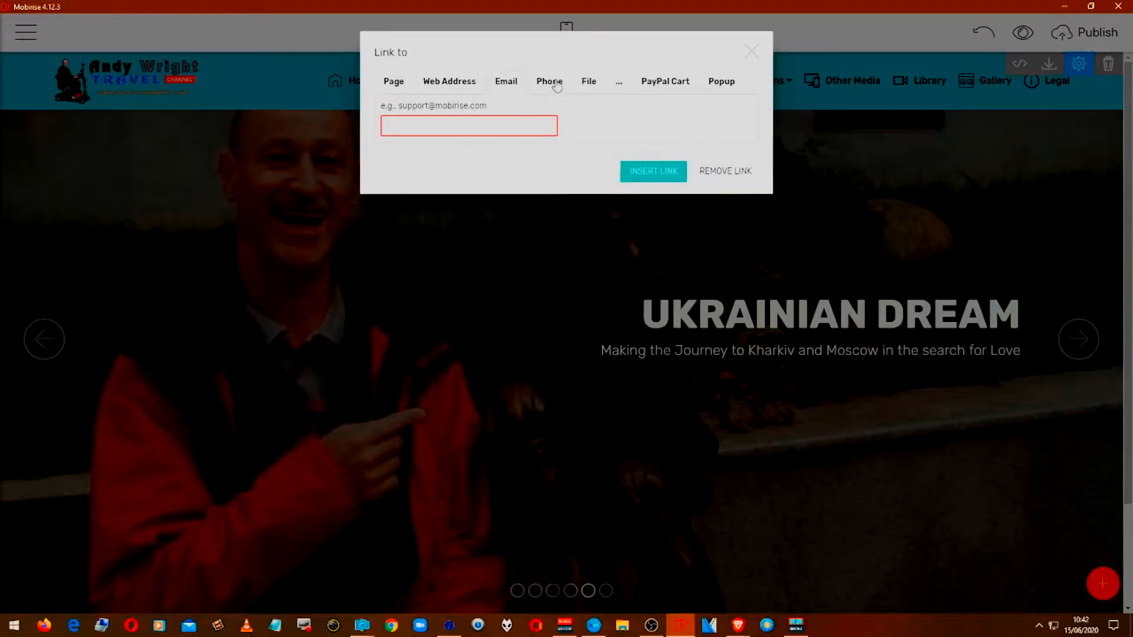
{"action": "left_click", "coordinate": [554, 83]}
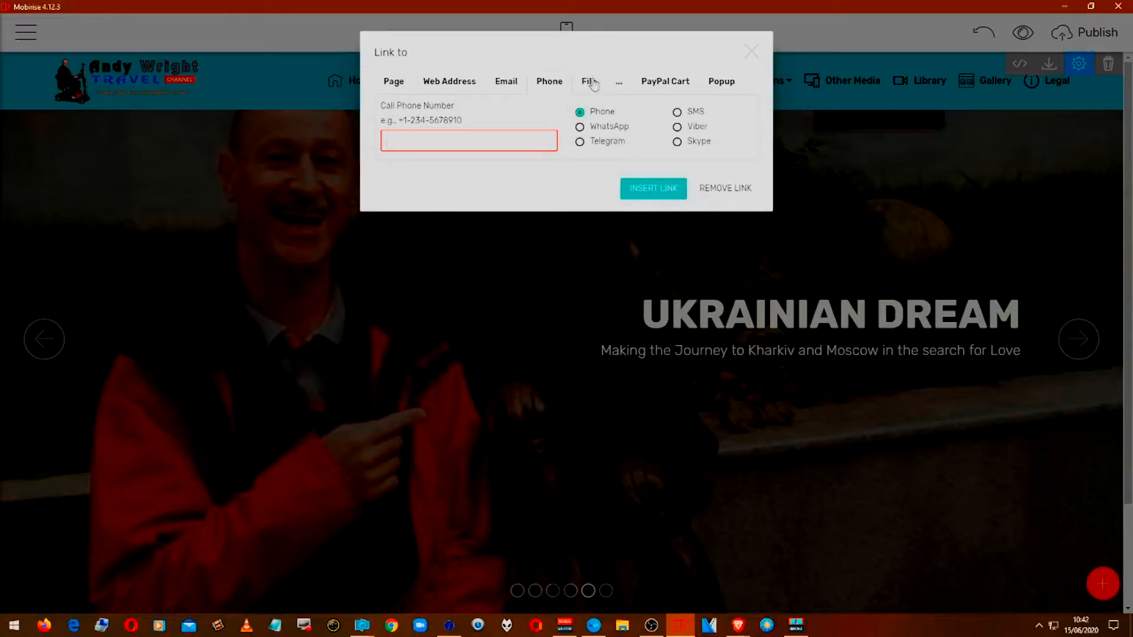
{"action": "left_click", "coordinate": [591, 82]}
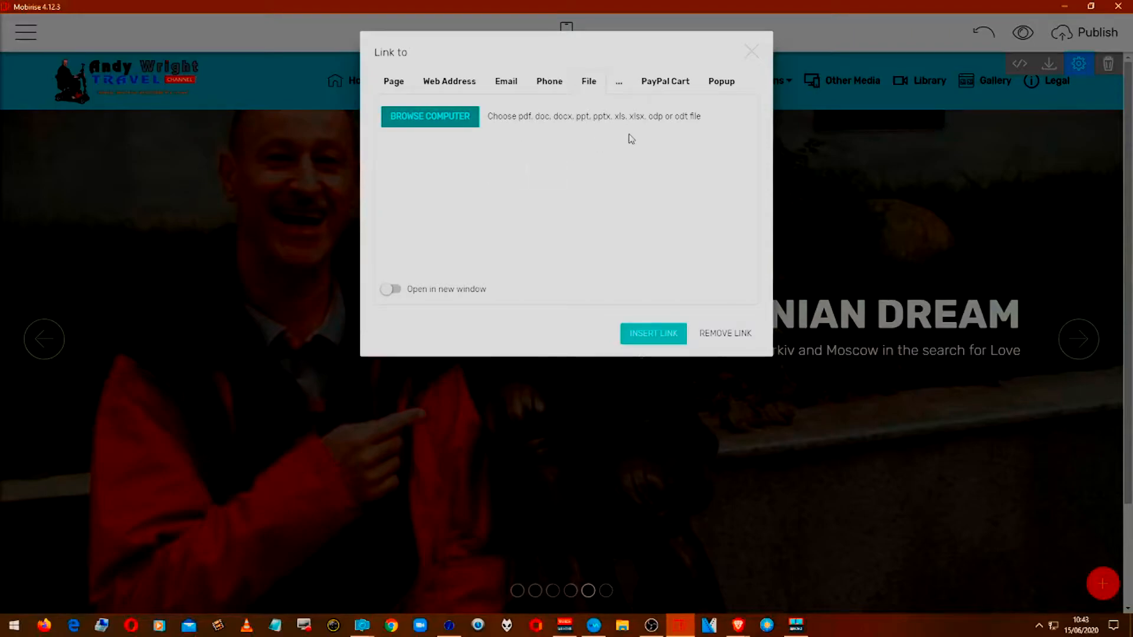
{"action": "left_click", "coordinate": [670, 89]}
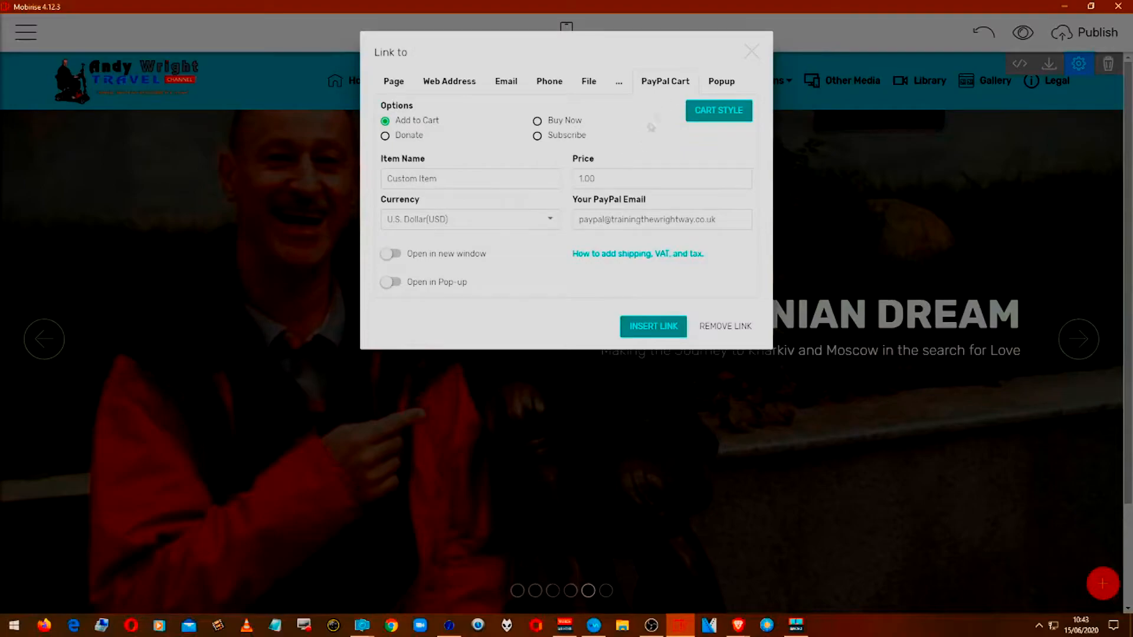
{"action": "left_click", "coordinate": [729, 84]}
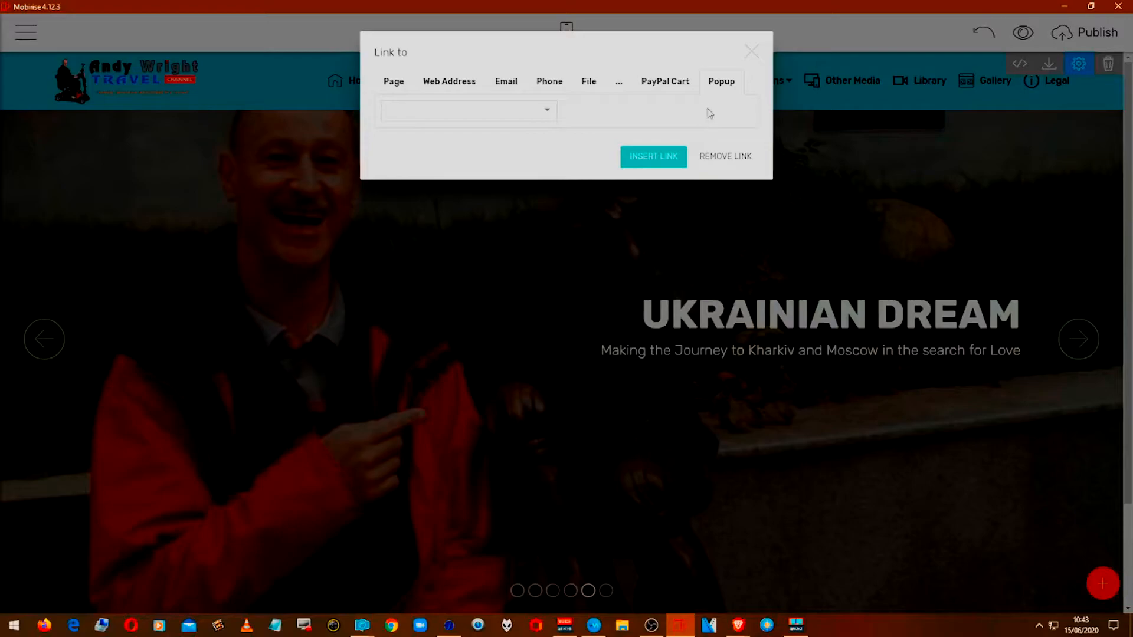
{"action": "left_click", "coordinate": [618, 87]}
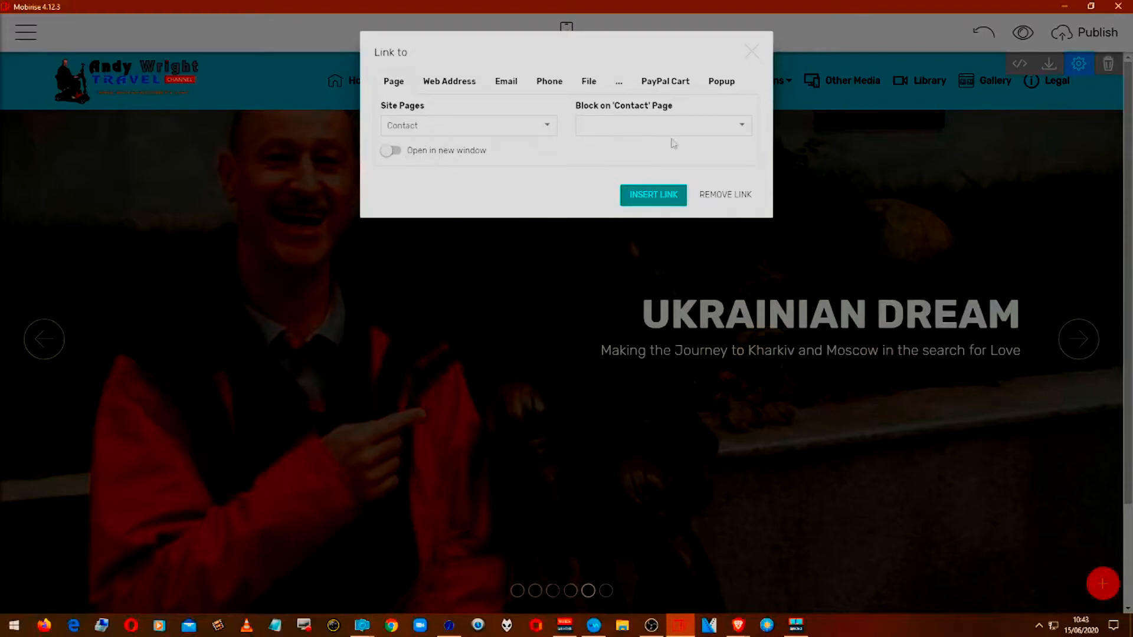
Link the Contact menu item to the Formbuilder-4h block on the Contact page
{"action": "left_click", "coordinate": [661, 131]}
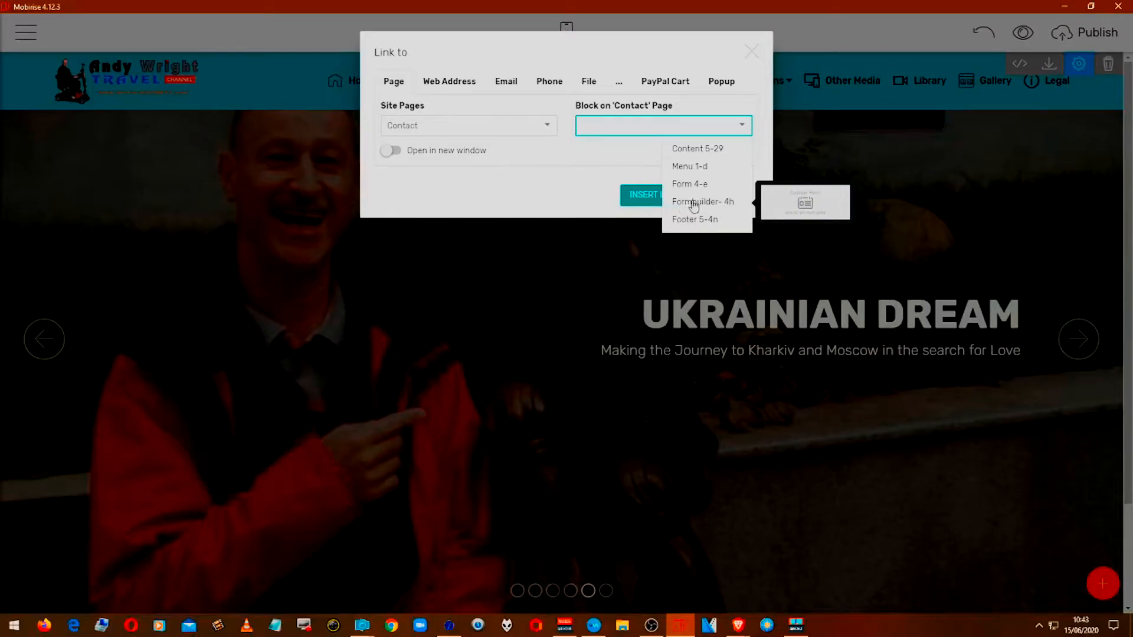
{"action": "left_click", "coordinate": [690, 202]}
{"action": "left_click", "coordinate": [684, 196]}
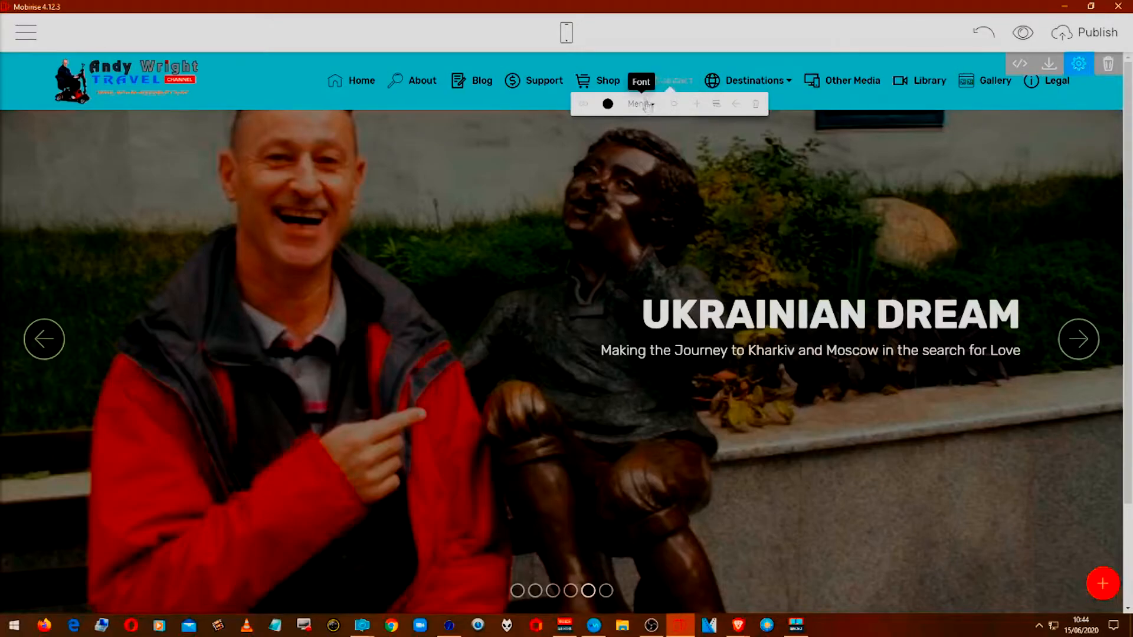
Open the Contact menu item's icon picker and browse through the Mobirise icons and the other available icon sets
{"action": "left_click", "coordinate": [676, 110]}
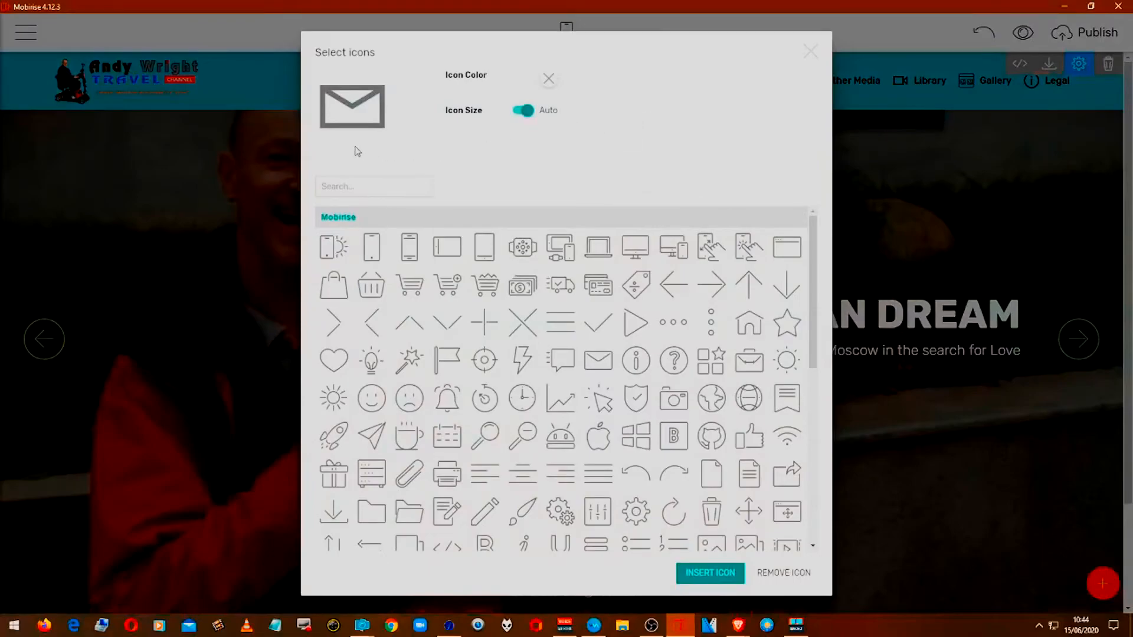
{"action": "right_click", "coordinate": [431, 321]}
{"action": "right_click", "coordinate": [412, 338]}
{"action": "left_click", "coordinate": [412, 336]}
{"action": "scroll", "coordinate": [420, 316], "scroll_direction": "down", "scroll_amount": 7}
{"action": "scroll", "coordinate": [431, 308], "scroll_direction": "up", "scroll_amount": 1}
{"action": "scroll", "coordinate": [440, 314], "scroll_direction": "down", "scroll_amount": 1}
{"action": "scroll", "coordinate": [442, 321], "scroll_direction": "up", "scroll_amount": 2}
{"action": "scroll", "coordinate": [444, 331], "scroll_direction": "down", "scroll_amount": 2}
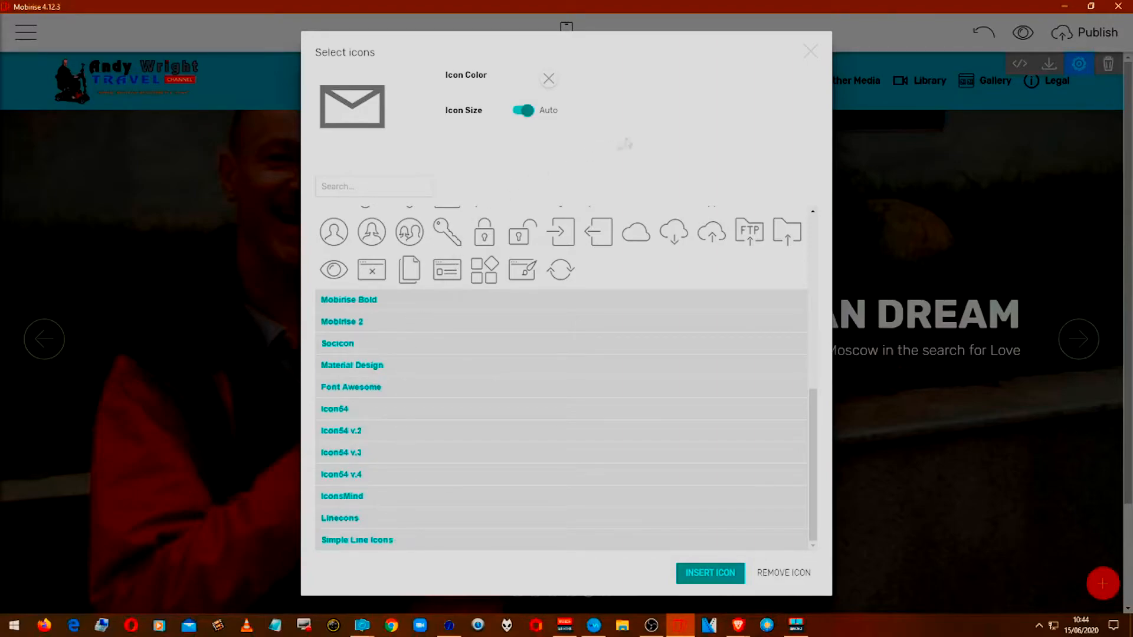
View the icon colour palette, try the automatic icon size switch, and close the icon picker without inserting an icon
{"action": "left_click", "coordinate": [549, 84]}
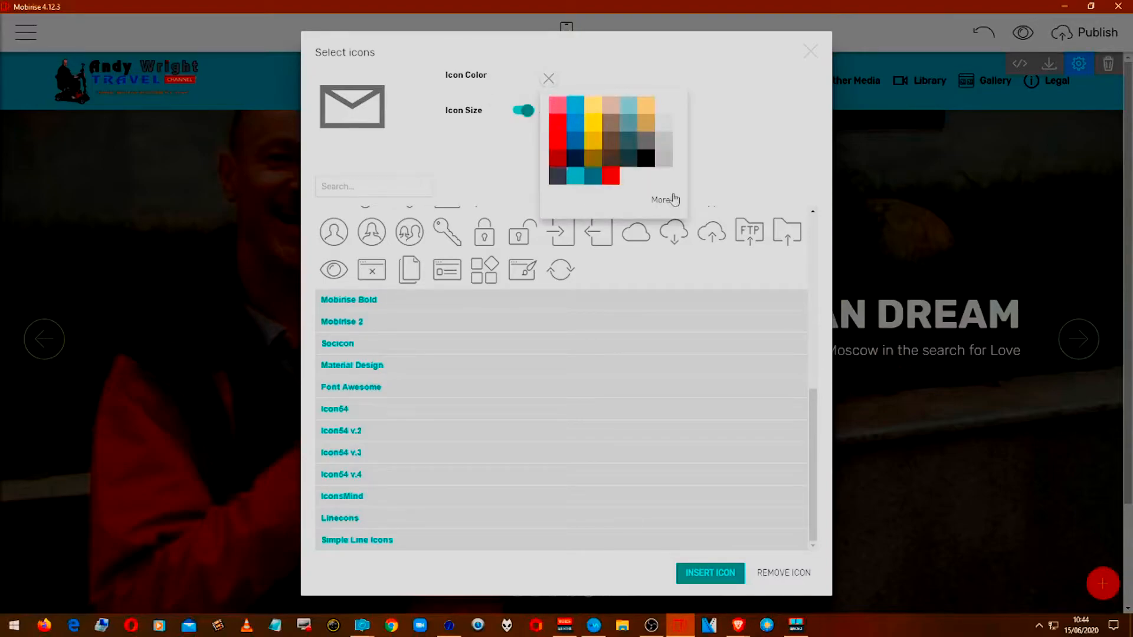
{"action": "left_click", "coordinate": [507, 164]}
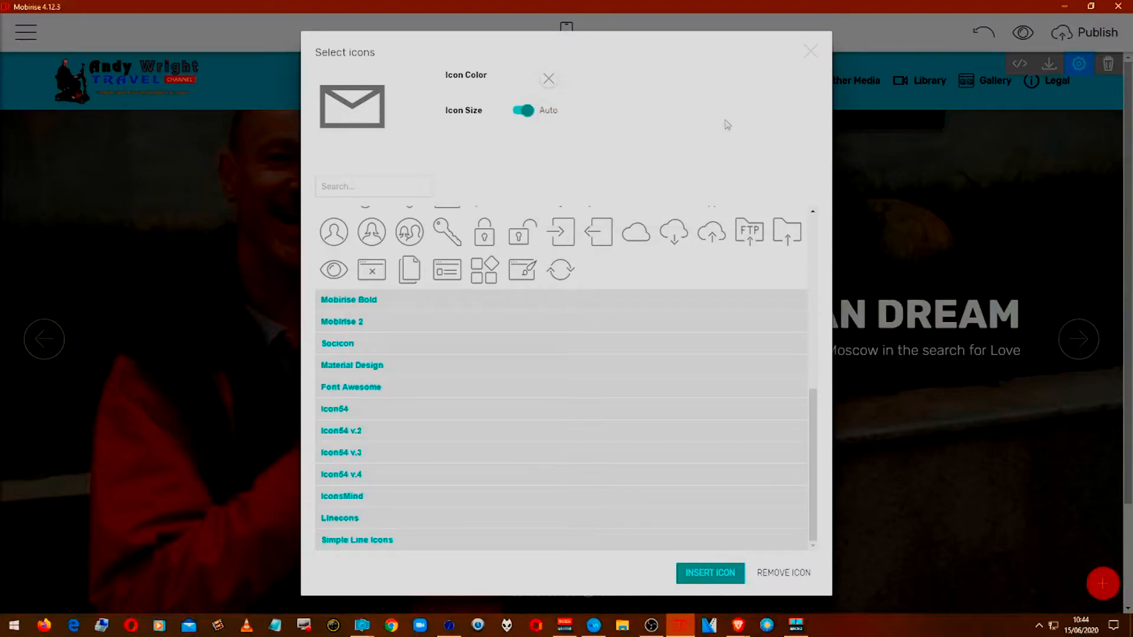
{"action": "left_click", "coordinate": [527, 115]}
{"action": "left_click", "coordinate": [531, 117]}
{"action": "left_click", "coordinate": [810, 51]}
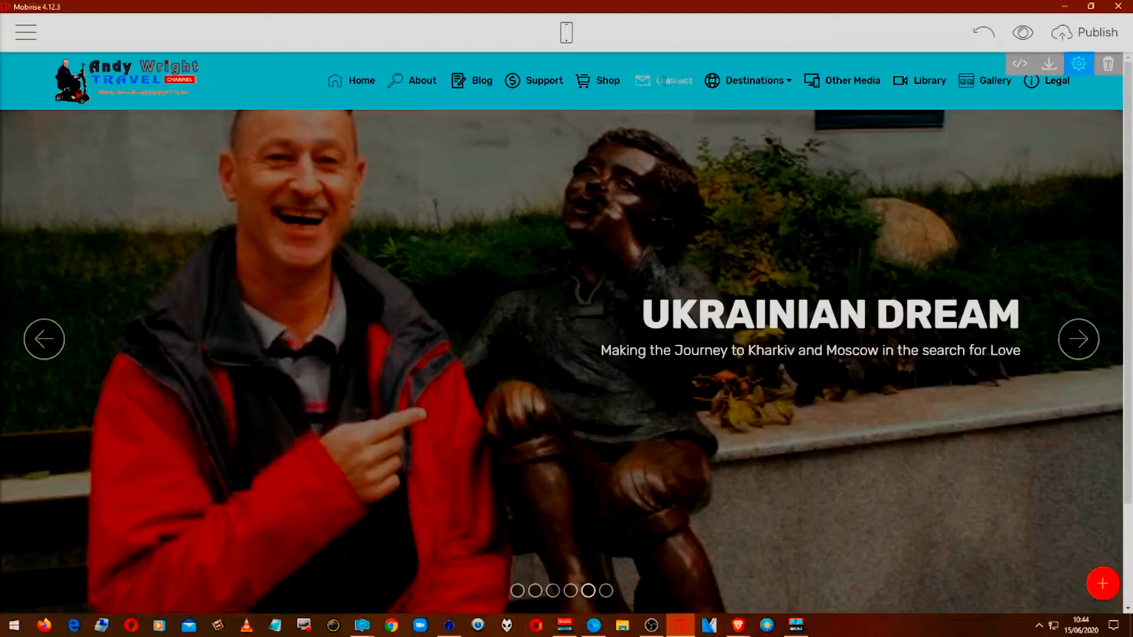
Move the AUSTRALIA entry up to first place in the Destinations dropdown menu
{"action": "left_click", "coordinate": [666, 84]}
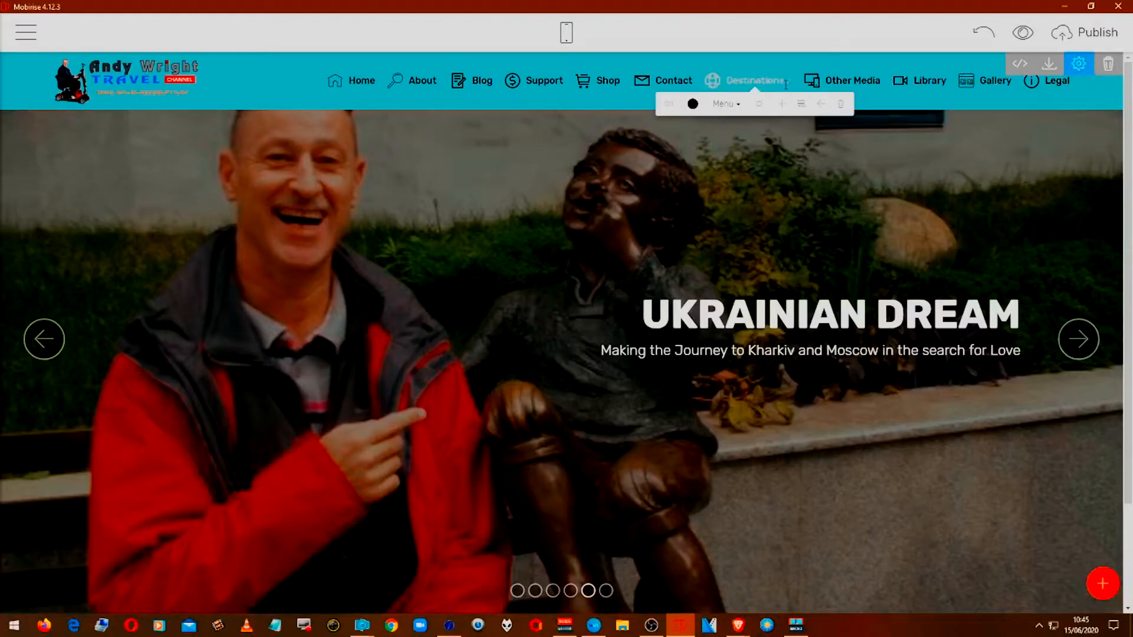
{"action": "left_click", "coordinate": [799, 105]}
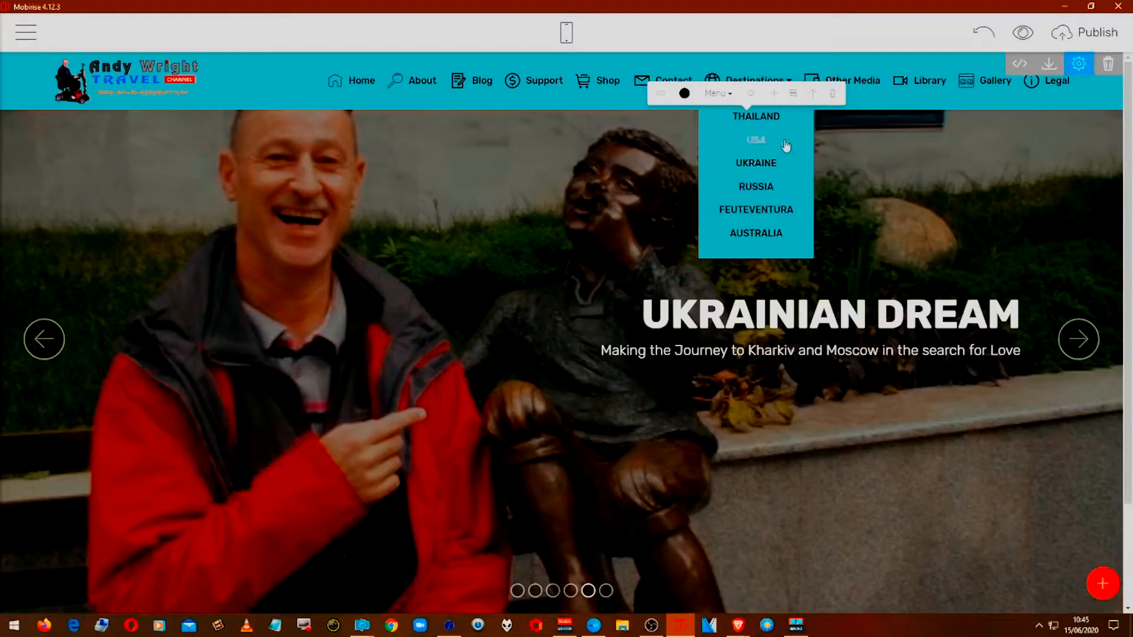
{"action": "left_click", "coordinate": [786, 234]}
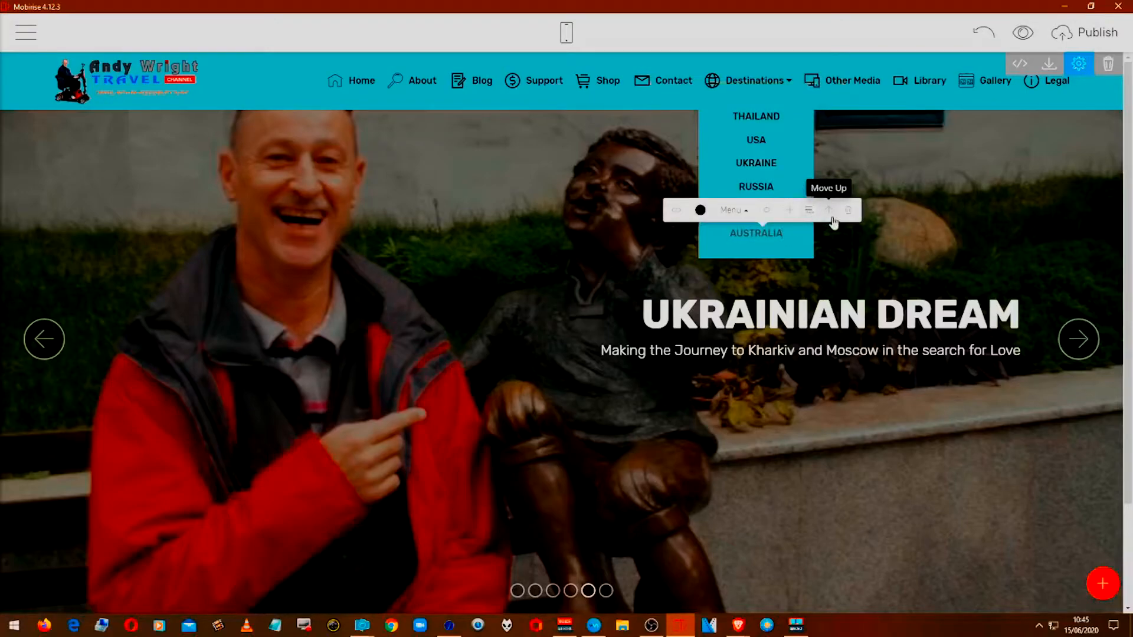
{"action": "left_click", "coordinate": [828, 211]}
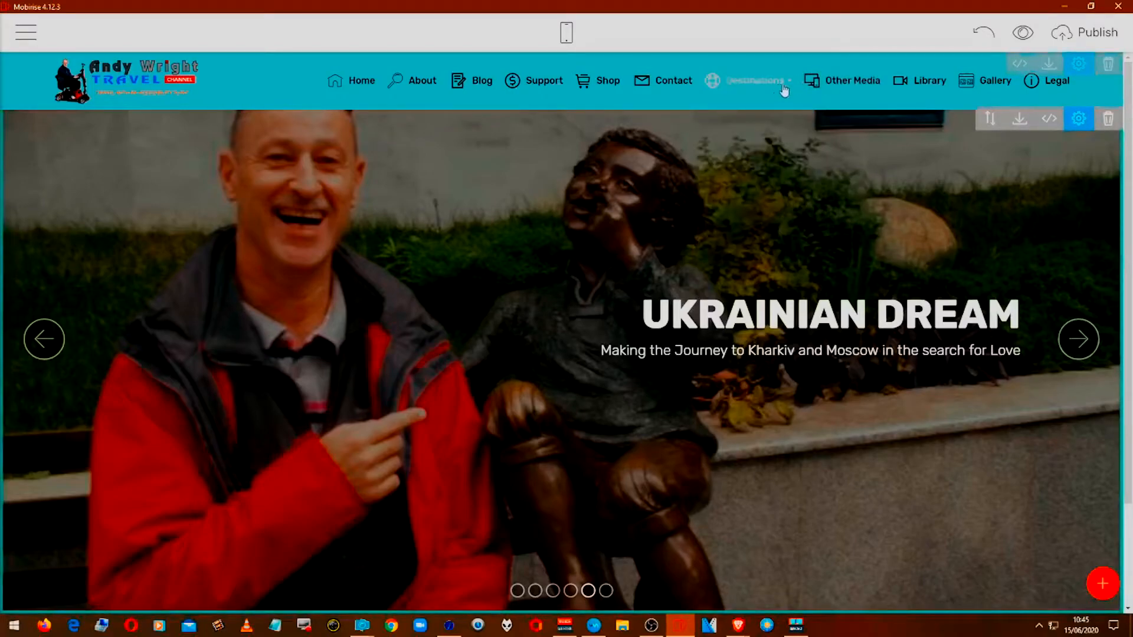
{"action": "left_click", "coordinate": [787, 85]}
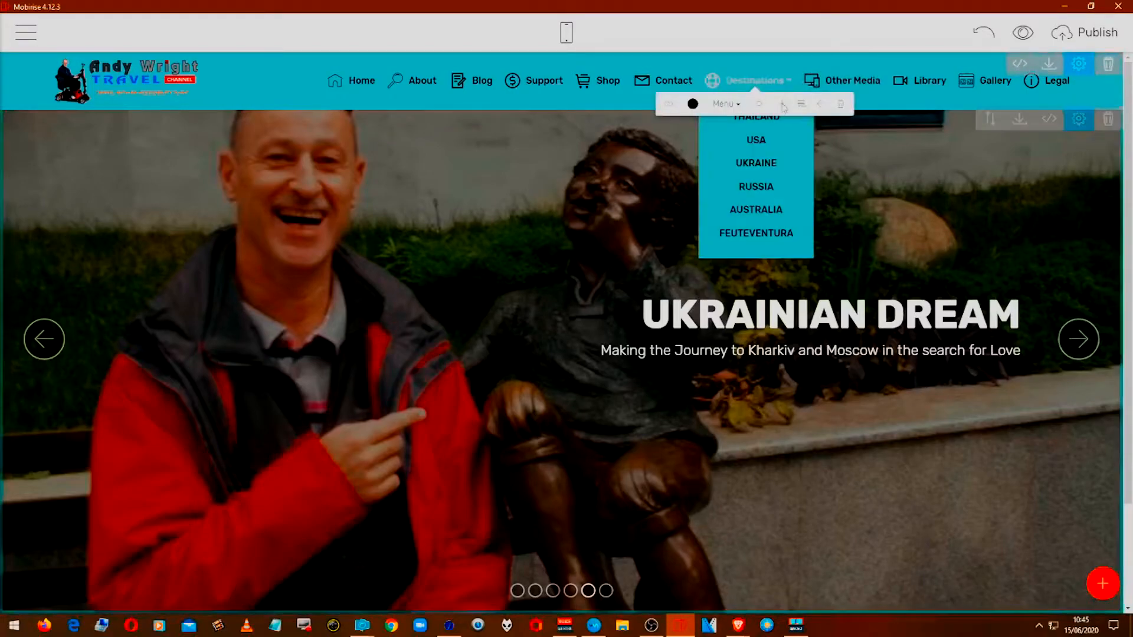
{"action": "left_click", "coordinate": [760, 208]}
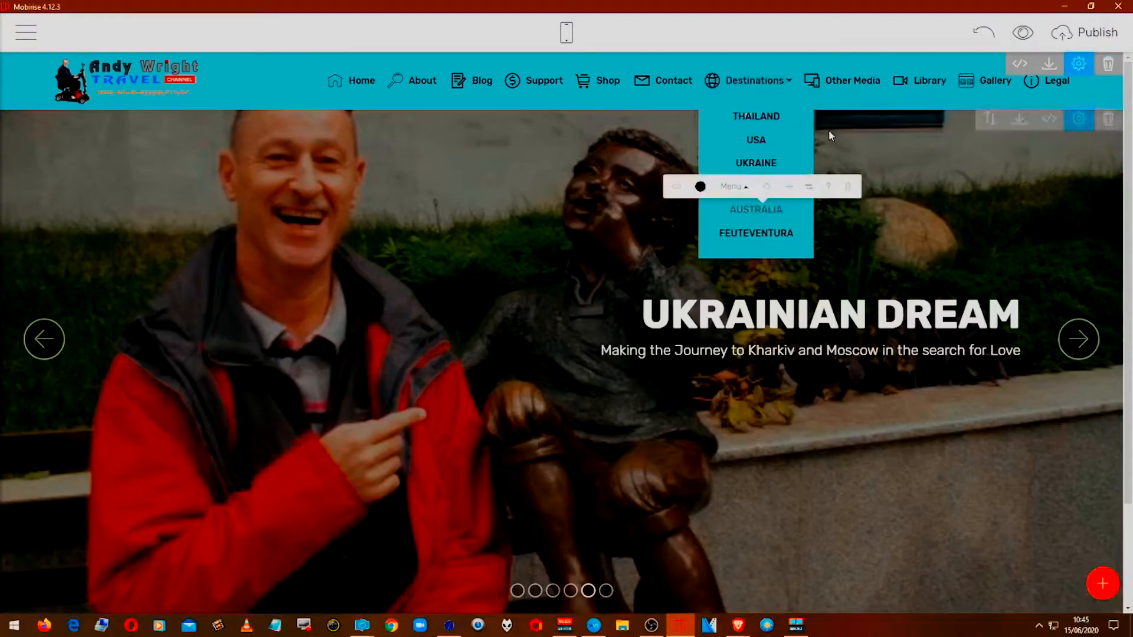
{"action": "left_click", "coordinate": [828, 188]}
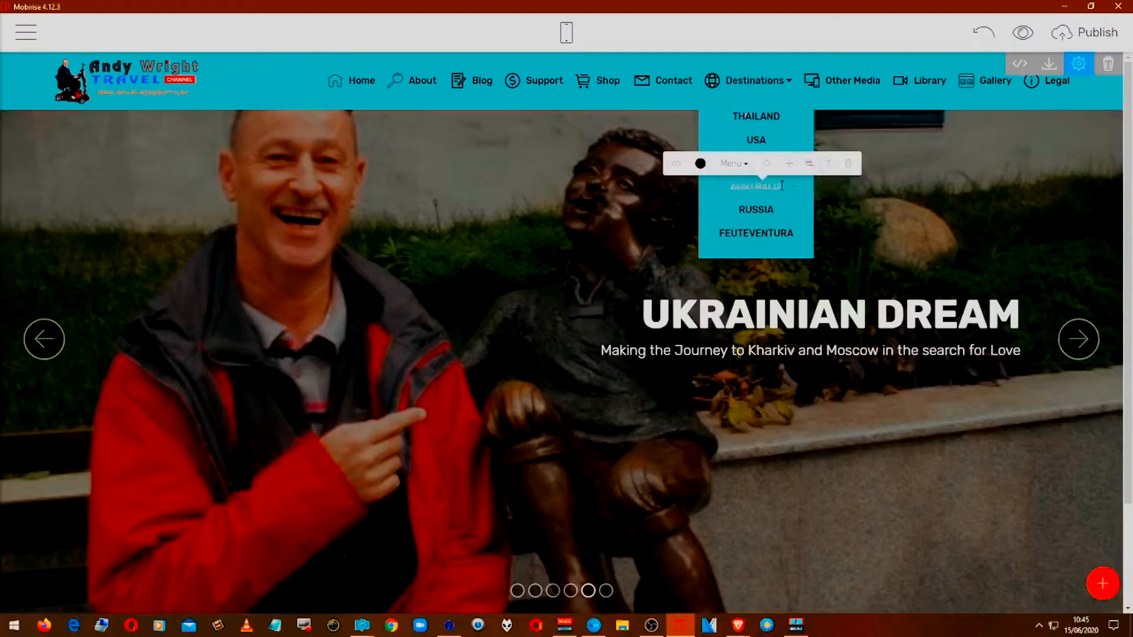
{"action": "left_click", "coordinate": [829, 163]}
{"action": "left_click", "coordinate": [829, 142]}
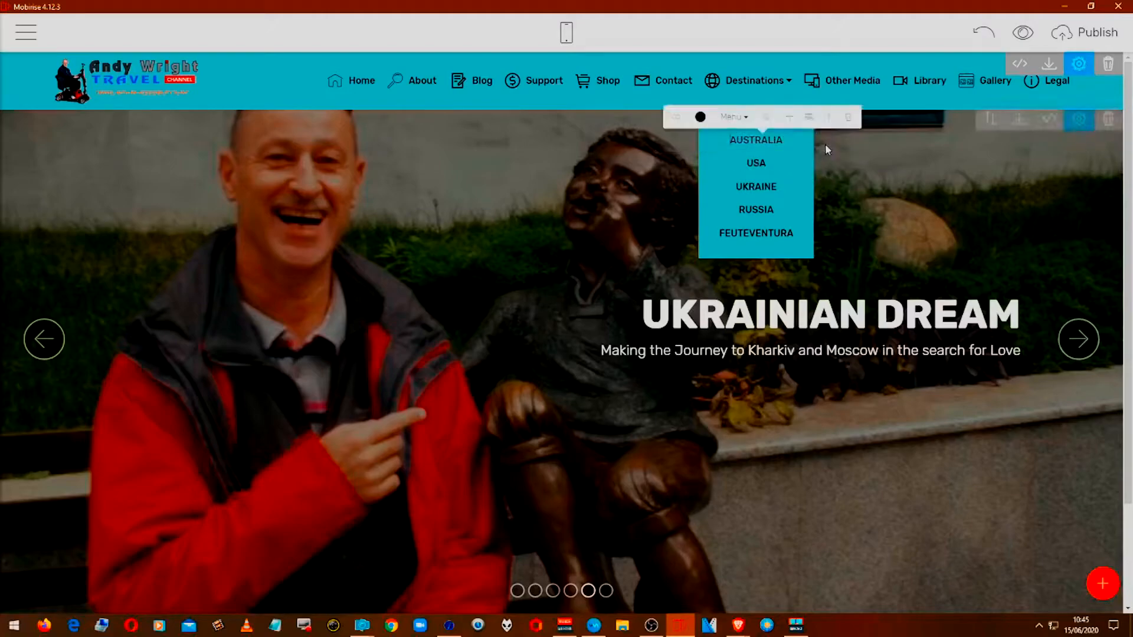
{"action": "left_click", "coordinate": [831, 118]}
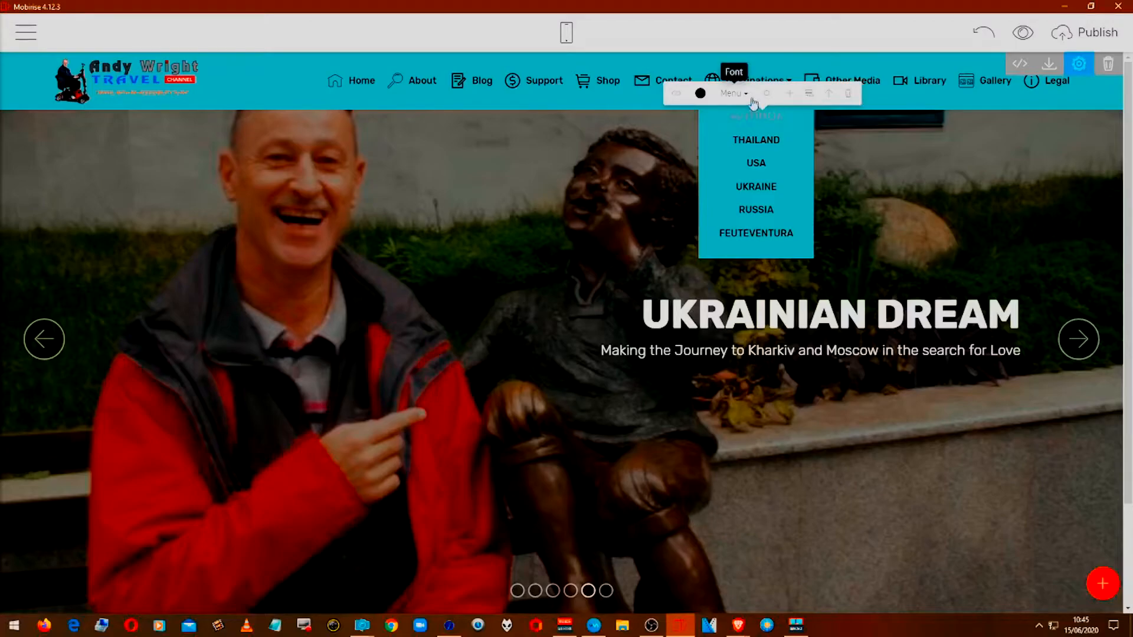
{"action": "left_click", "coordinate": [746, 66]}
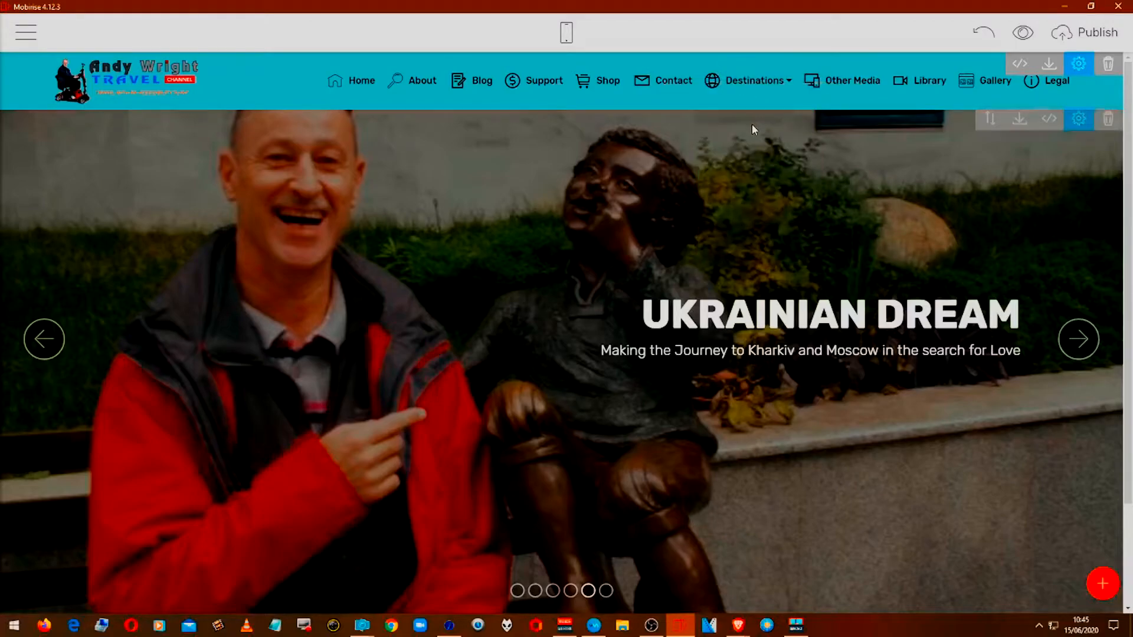
Open the link settings of the THAILAND entry under Destinations, check its site page target, and close them without changes
{"action": "left_click", "coordinate": [790, 80]}
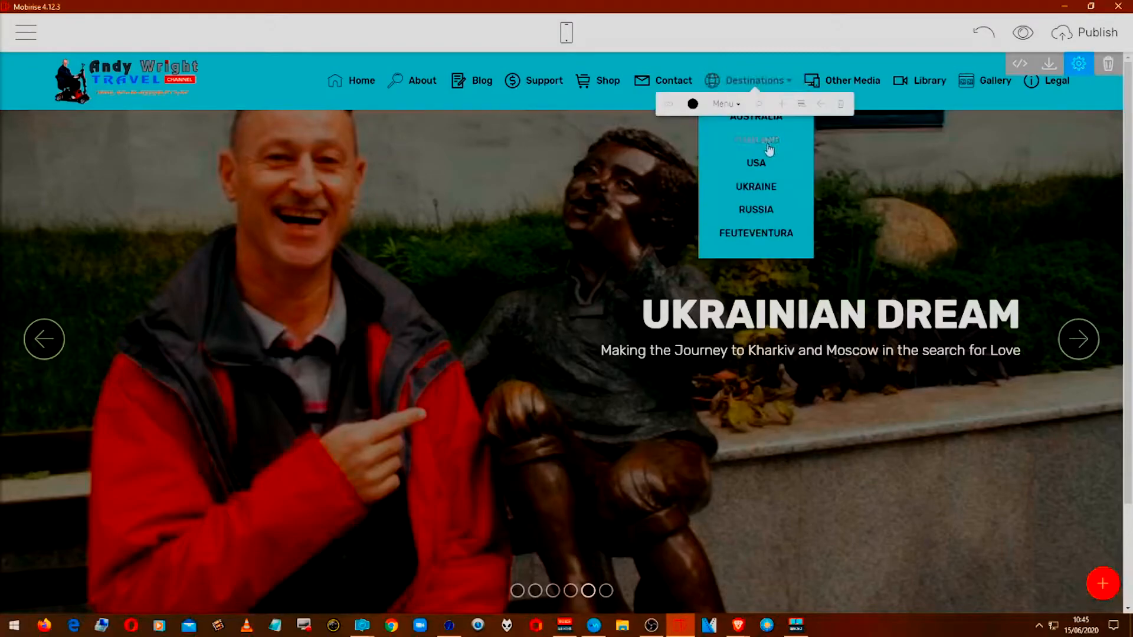
{"action": "left_click", "coordinate": [737, 139]}
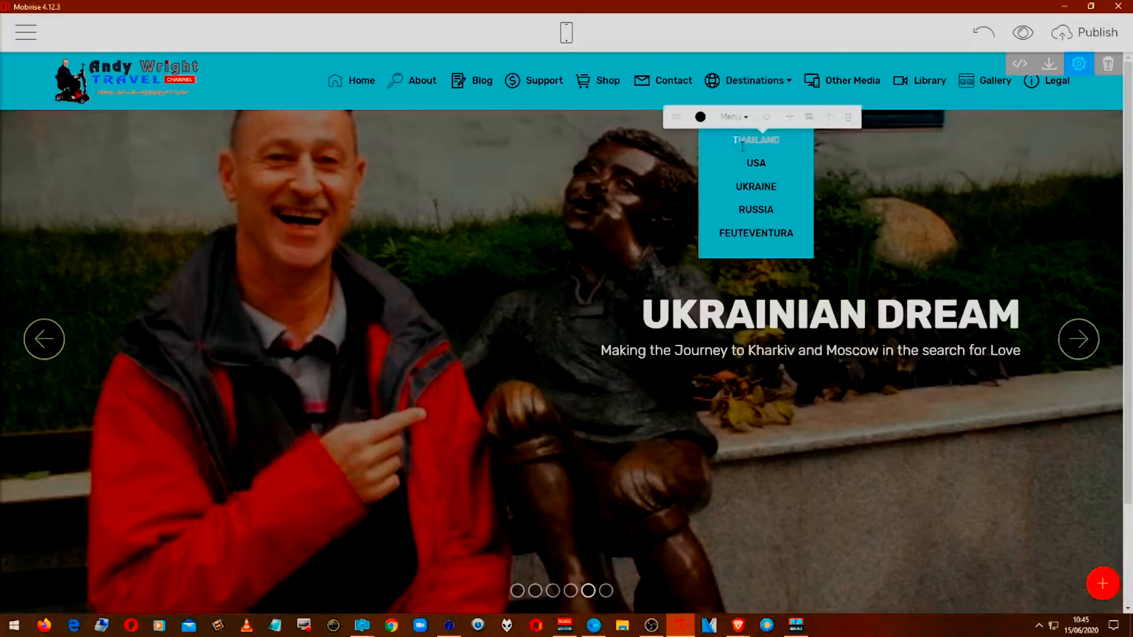
{"action": "left_click", "coordinate": [676, 117]}
{"action": "right_click", "coordinate": [489, 120]}
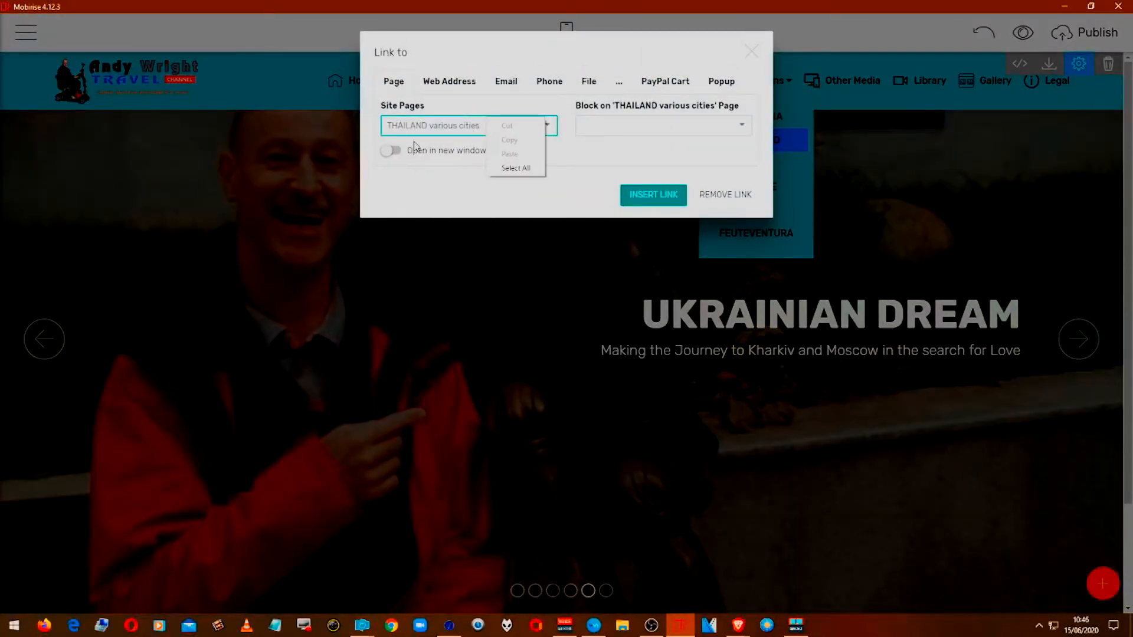
{"action": "left_click", "coordinate": [438, 164]}
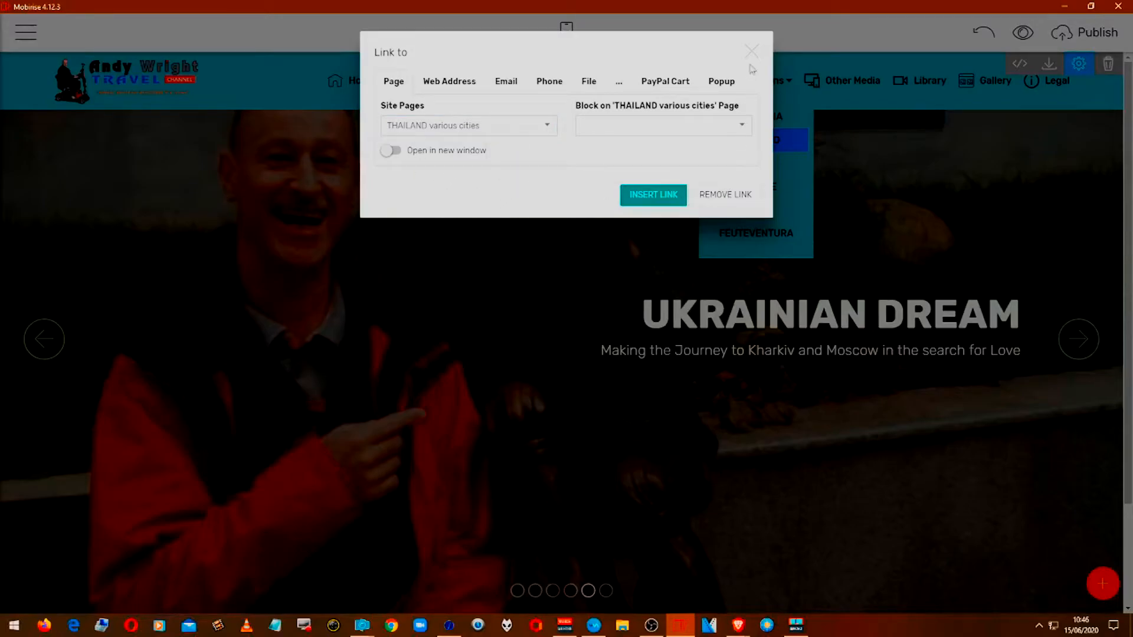
{"action": "left_click", "coordinate": [752, 53]}
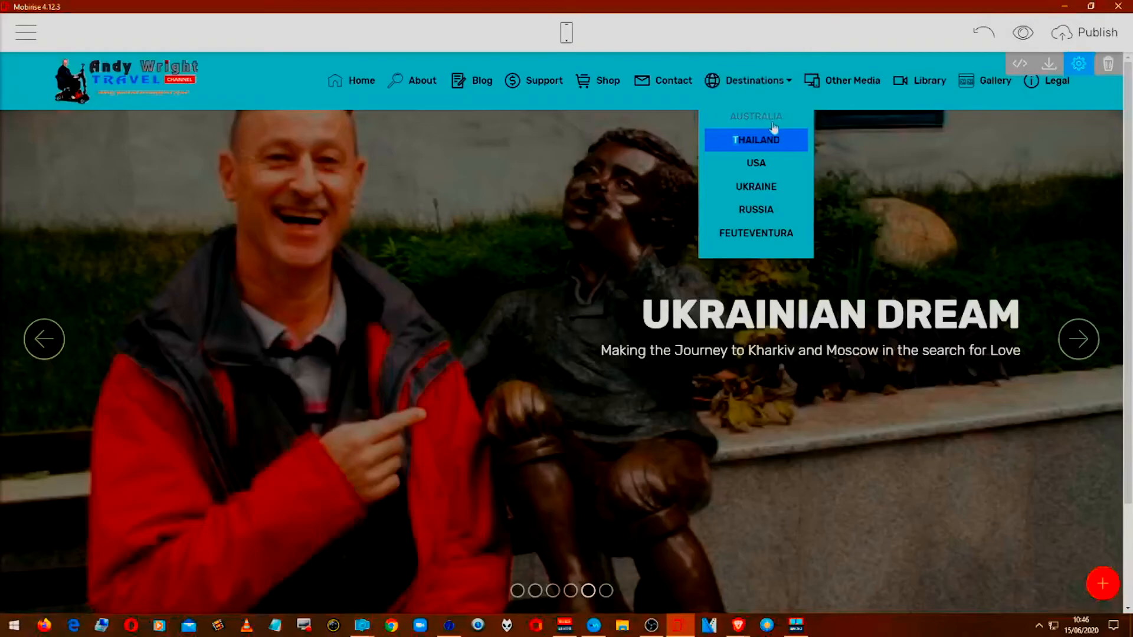
{"action": "left_click", "coordinate": [852, 212]}
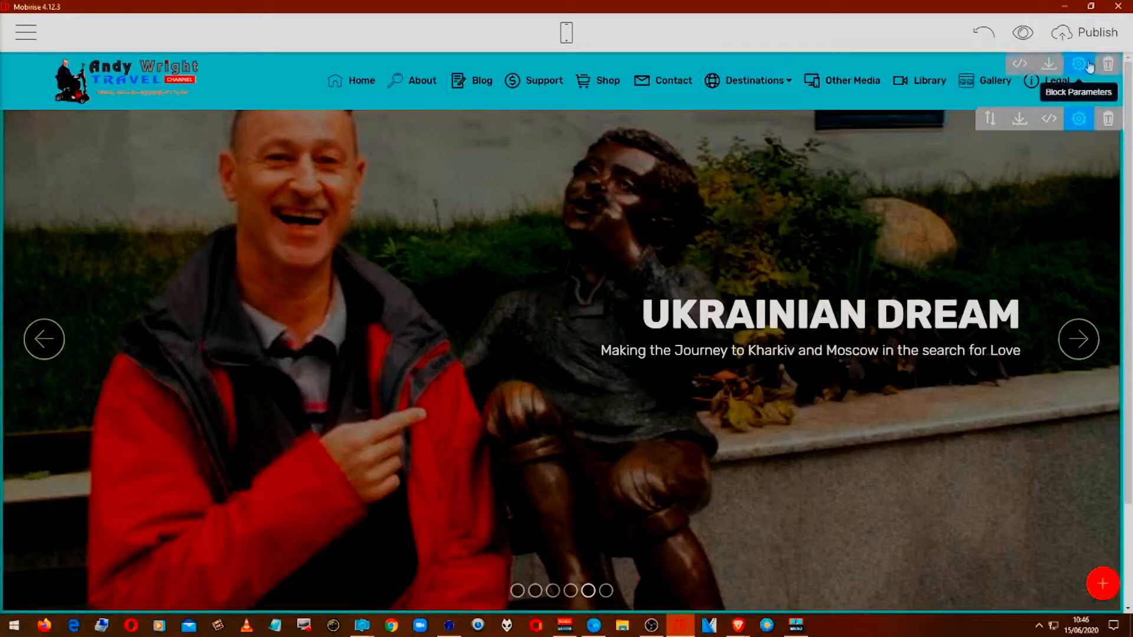
Open the menu block's parameters and try the logo, brand name, menu items and buttons visibility switches, restoring each one
{"action": "left_click", "coordinate": [1089, 66]}
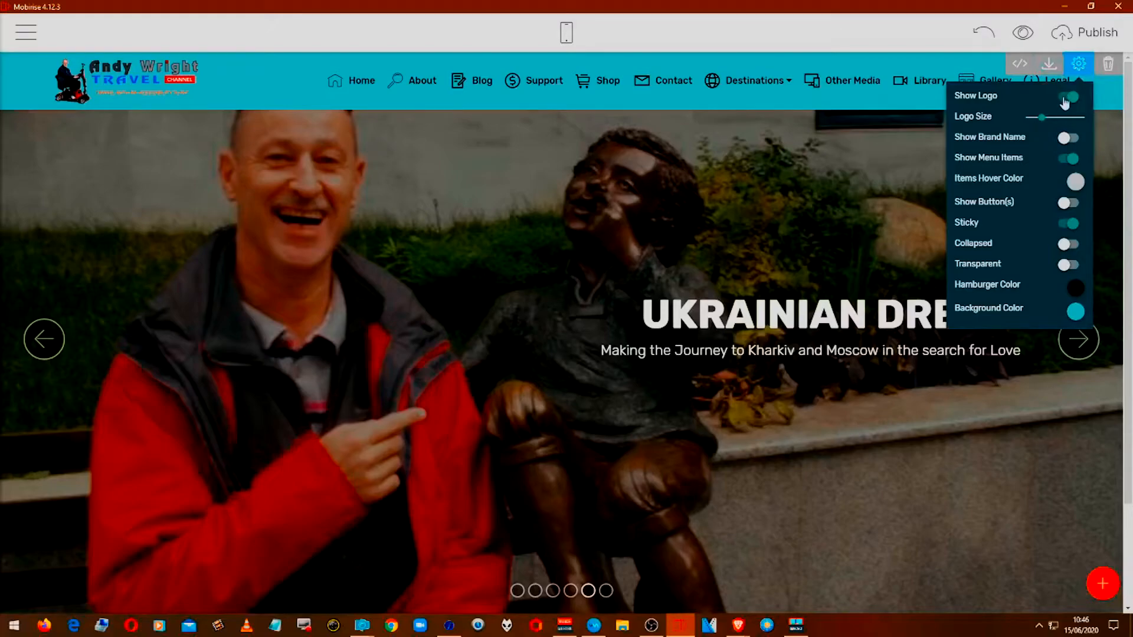
{"action": "left_click", "coordinate": [1066, 97]}
{"action": "left_click", "coordinate": [1069, 100]}
{"action": "left_click", "coordinate": [1074, 144]}
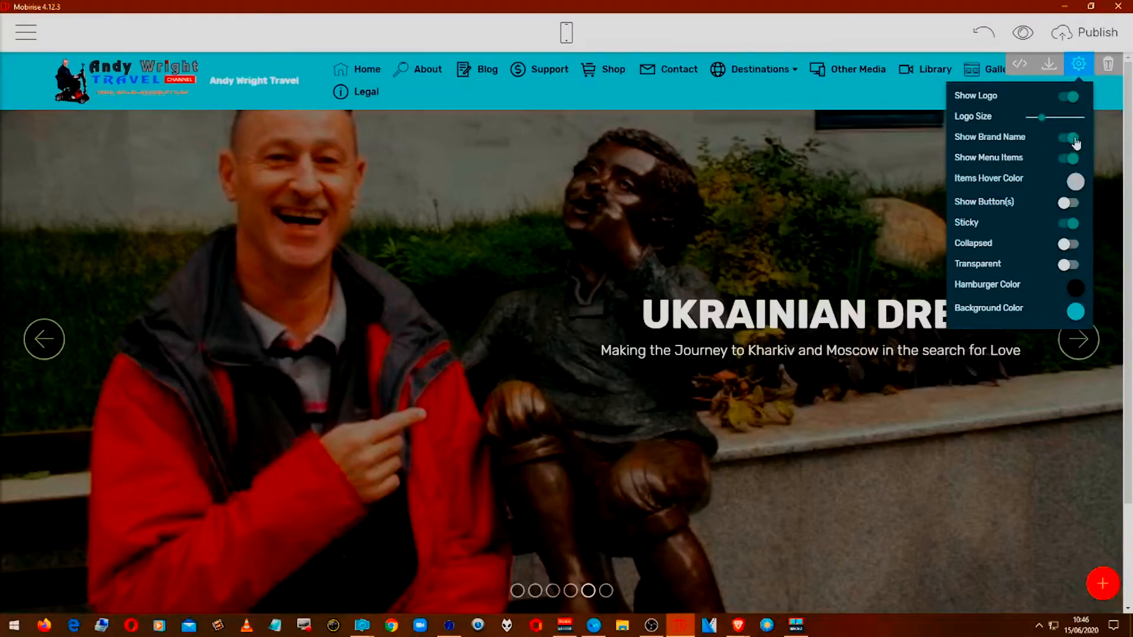
{"action": "left_click", "coordinate": [1067, 139]}
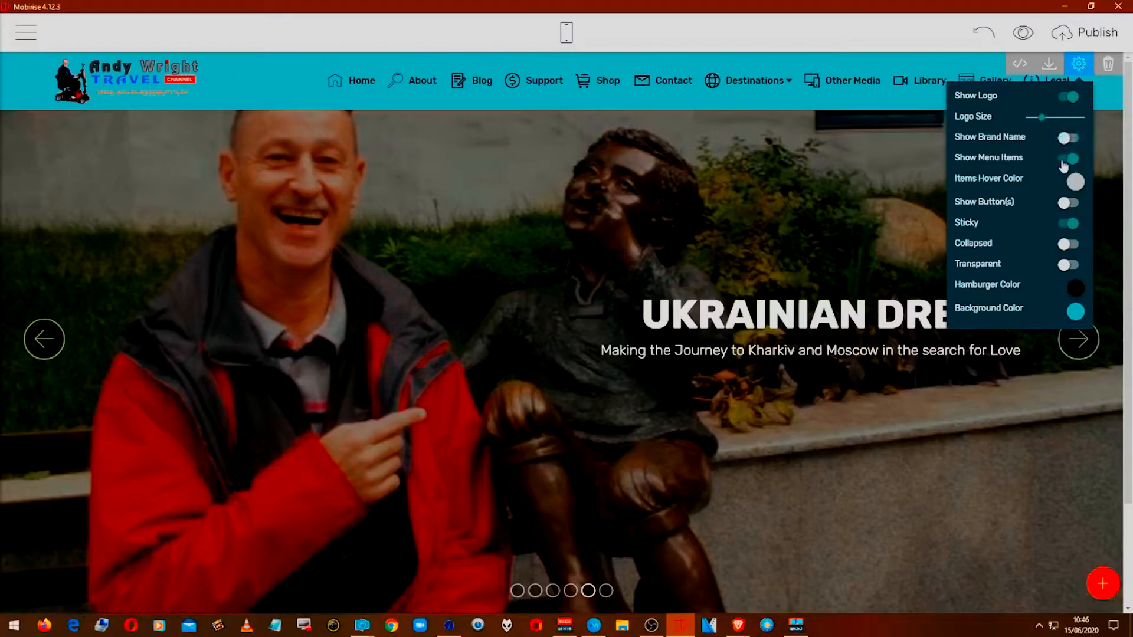
{"action": "left_click", "coordinate": [1064, 165]}
{"action": "left_click", "coordinate": [1062, 169]}
{"action": "left_click", "coordinate": [1075, 207]}
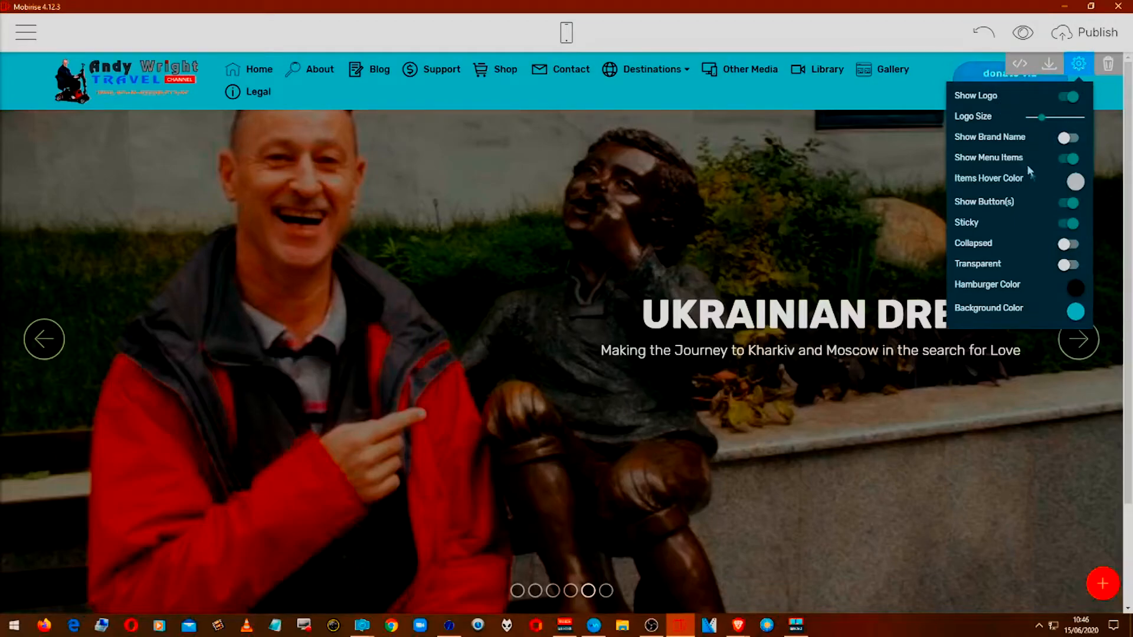
{"action": "left_click", "coordinate": [1067, 207]}
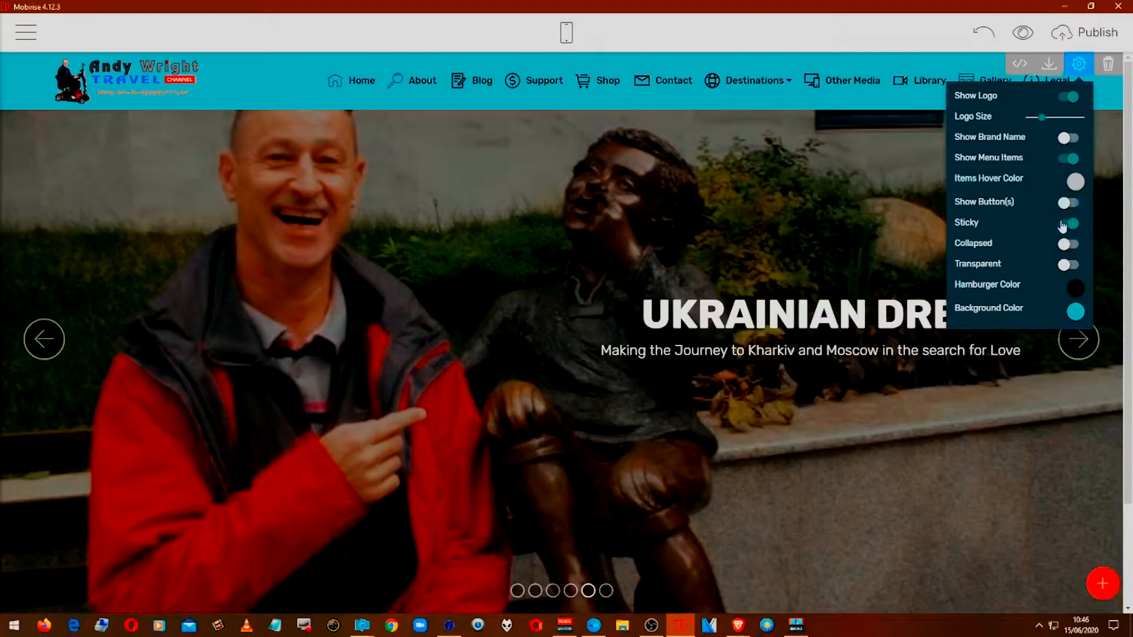
Turn off the menu's Sticky option, turn it back on, and compare how the menu behaves while the page scrolls
{"action": "left_click", "coordinate": [1063, 224]}
{"action": "scroll", "coordinate": [891, 241], "scroll_direction": "down", "scroll_amount": 2}
{"action": "scroll", "coordinate": [890, 240], "scroll_direction": "up", "scroll_amount": 2}
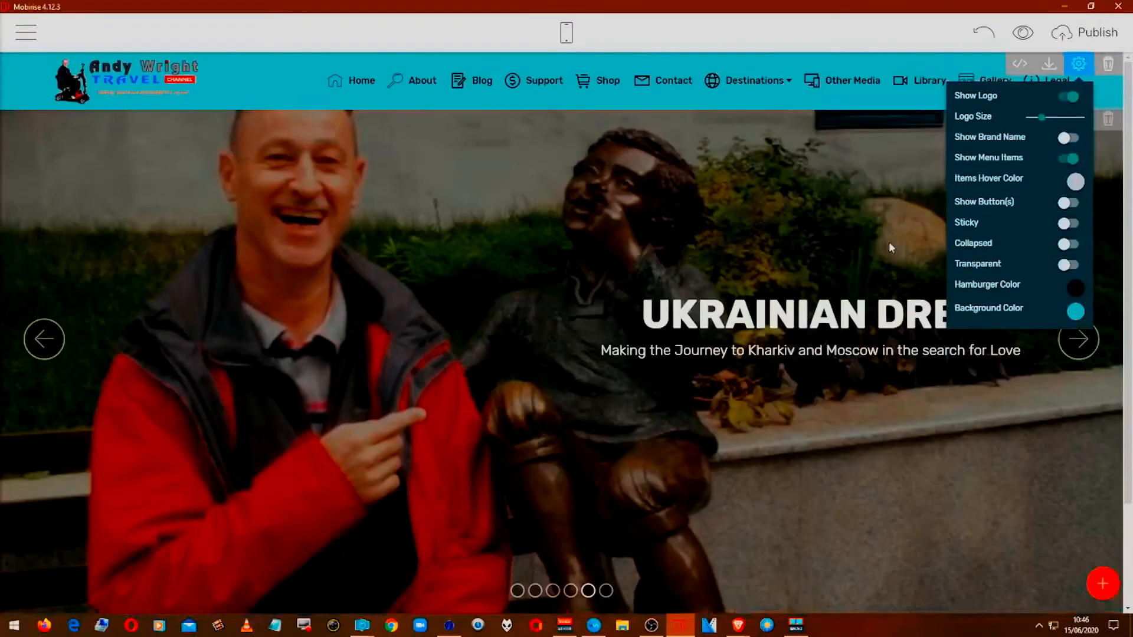
{"action": "left_click", "coordinate": [1068, 224]}
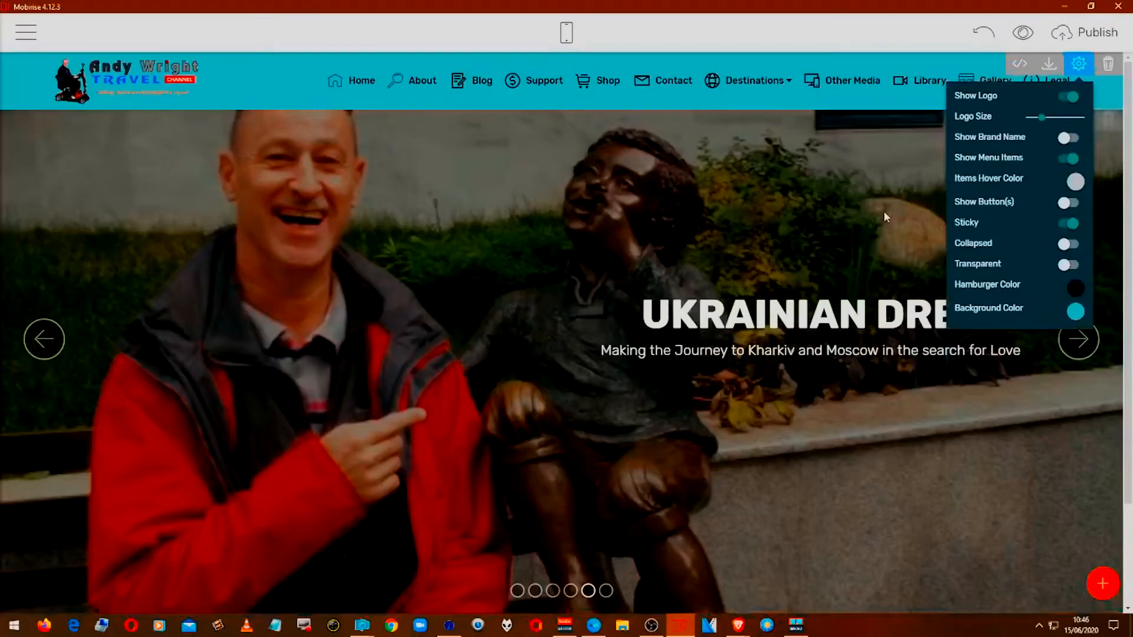
{"action": "scroll", "coordinate": [883, 211], "scroll_direction": "down", "scroll_amount": 2}
{"action": "scroll", "coordinate": [887, 211], "scroll_direction": "up", "scroll_amount": 2}
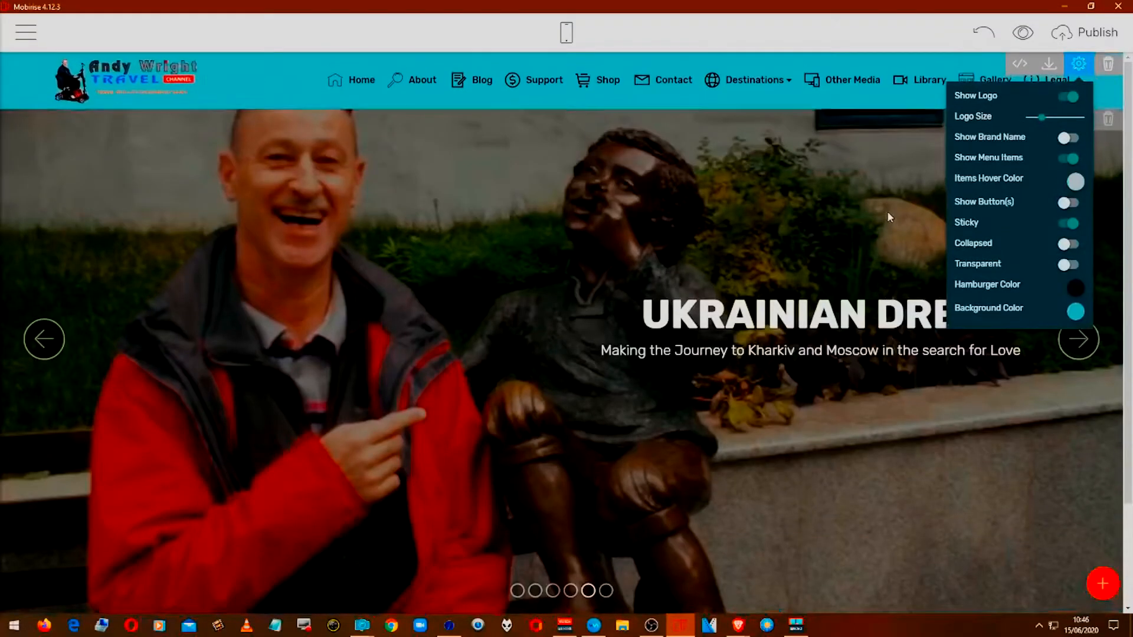
{"action": "scroll", "coordinate": [886, 210], "scroll_direction": "down", "scroll_amount": 2}
{"action": "scroll", "coordinate": [887, 214], "scroll_direction": "up", "scroll_amount": 2}
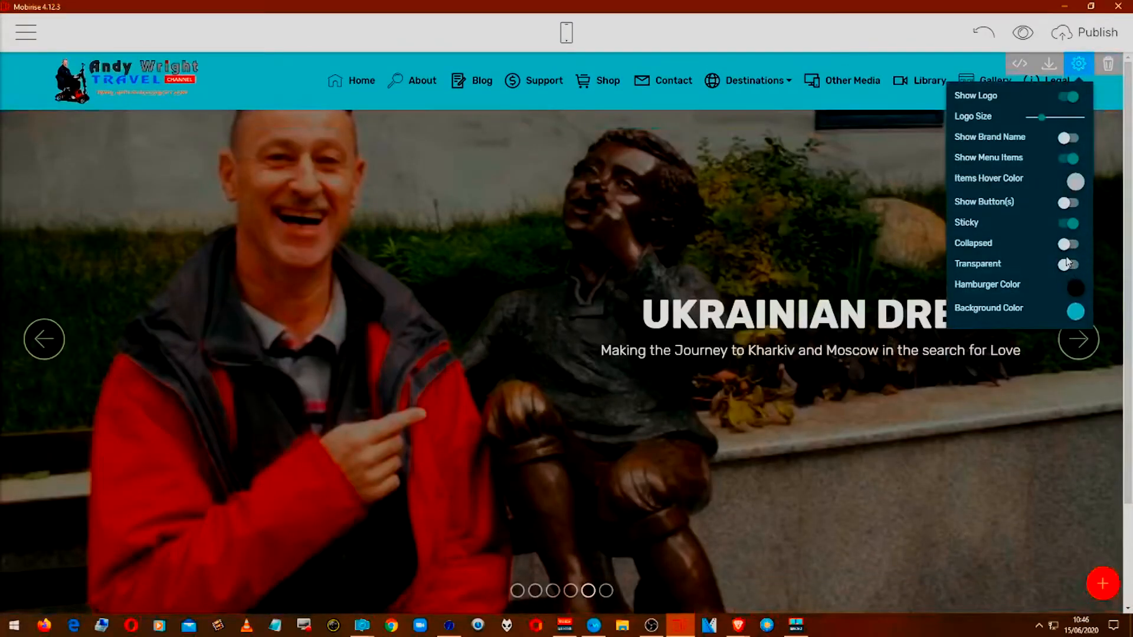
Try the menu's Collapsed and Transparent options, switching each one back off
{"action": "left_click", "coordinate": [1069, 244]}
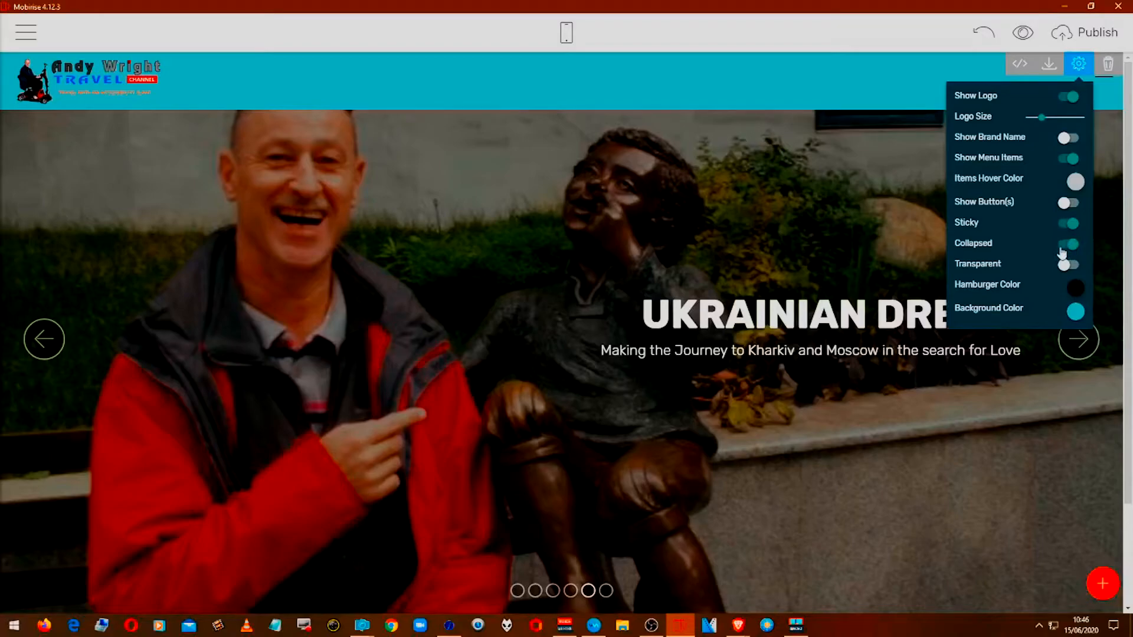
{"action": "left_click", "coordinate": [1063, 248]}
{"action": "left_click", "coordinate": [1076, 266]}
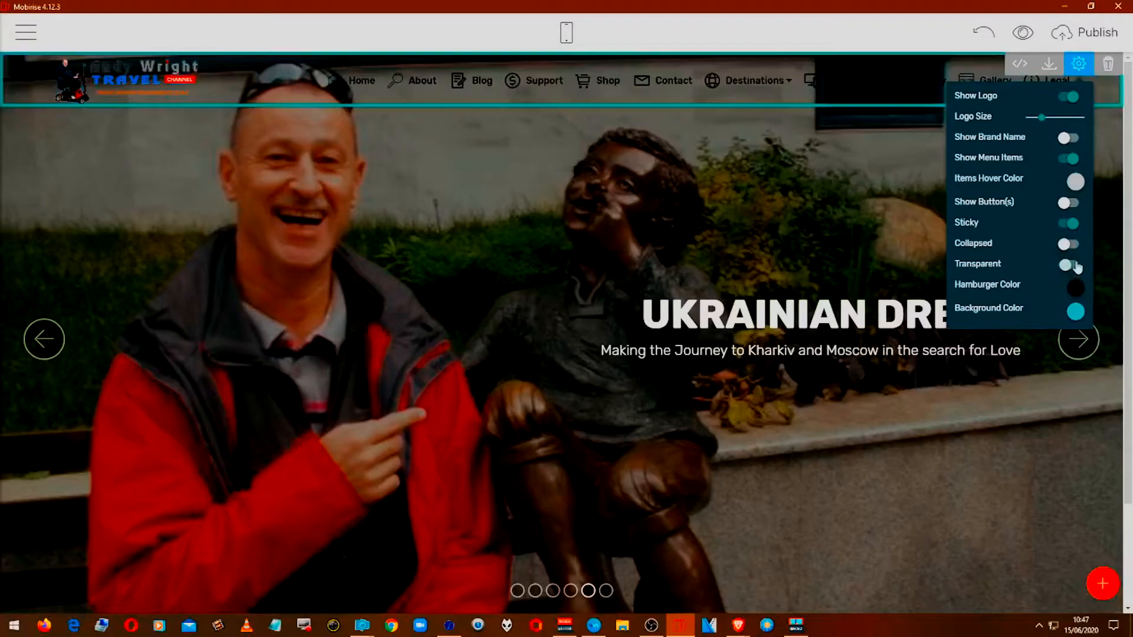
{"action": "left_click", "coordinate": [1069, 266]}
{"action": "left_click", "coordinate": [1059, 266]}
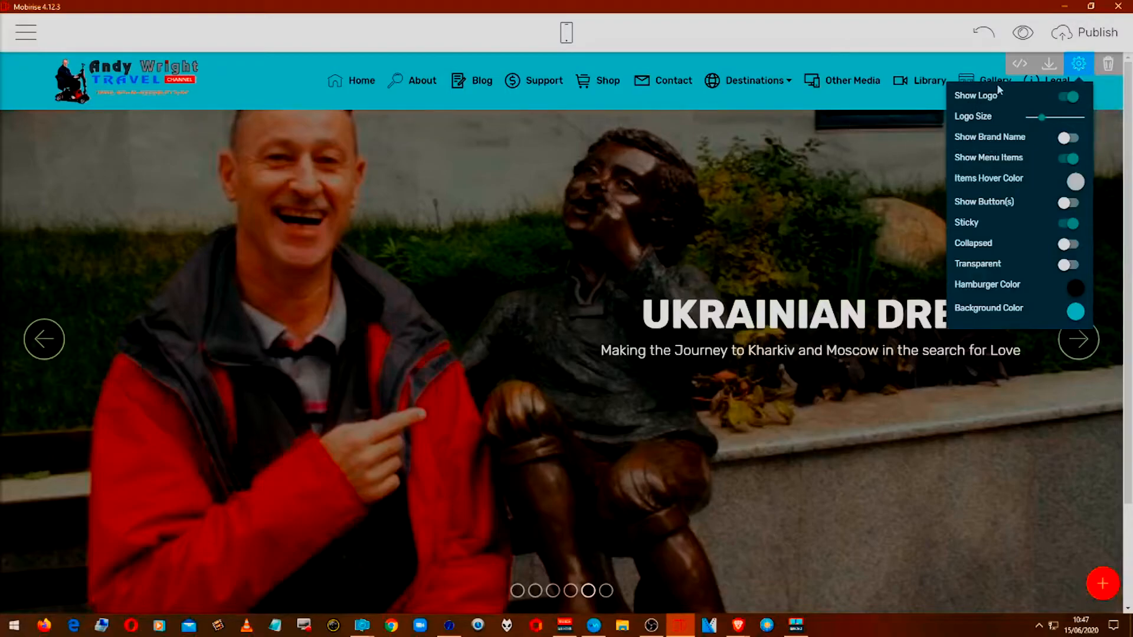
Open the menu block's code editor, look through its HTML to the end, and leave without applying changes
{"action": "left_click", "coordinate": [1024, 66]}
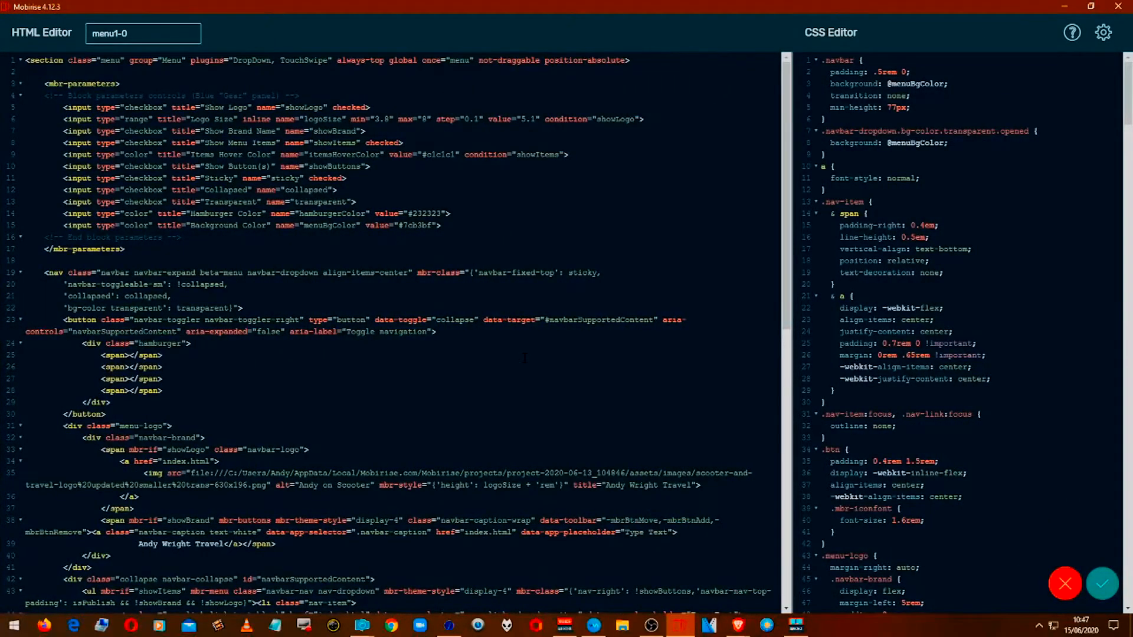
{"action": "scroll", "coordinate": [526, 357], "scroll_direction": "down", "scroll_amount": 5}
{"action": "scroll", "coordinate": [525, 357], "scroll_direction": "up", "scroll_amount": 2}
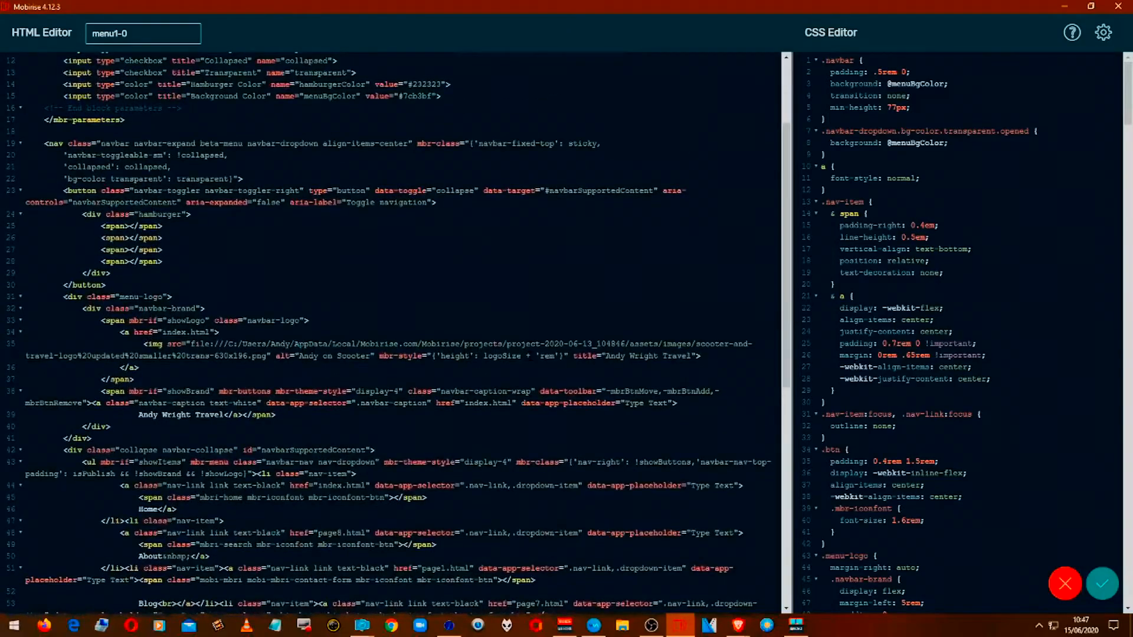
{"action": "scroll", "coordinate": [399, 333], "scroll_direction": "down", "scroll_amount": 3}
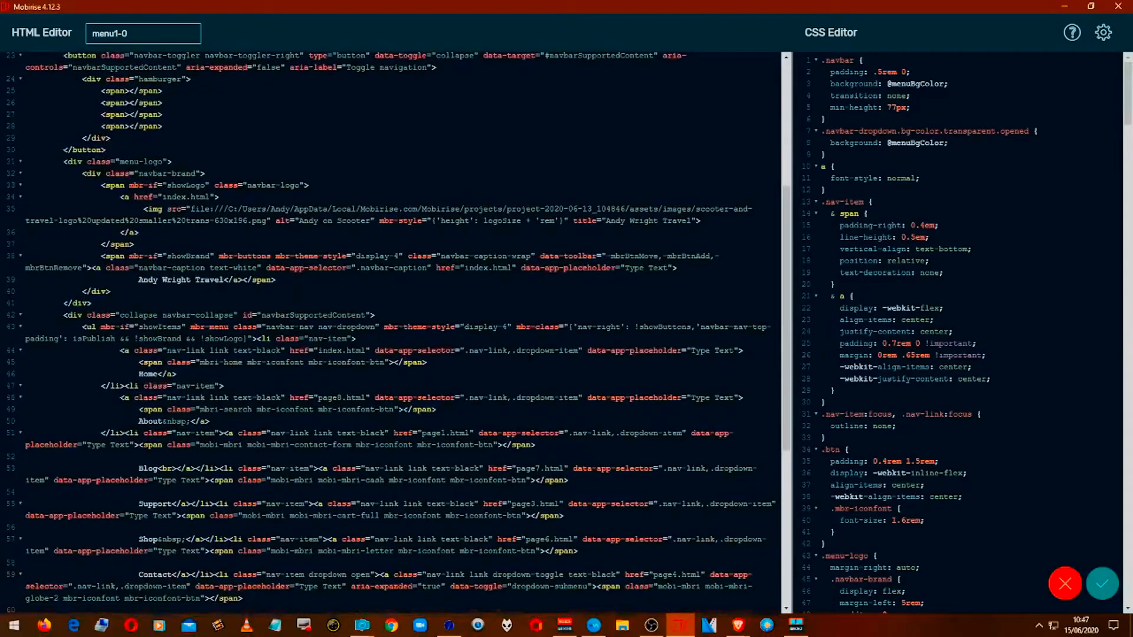
{"action": "scroll", "coordinate": [399, 330], "scroll_direction": "down", "scroll_amount": 6}
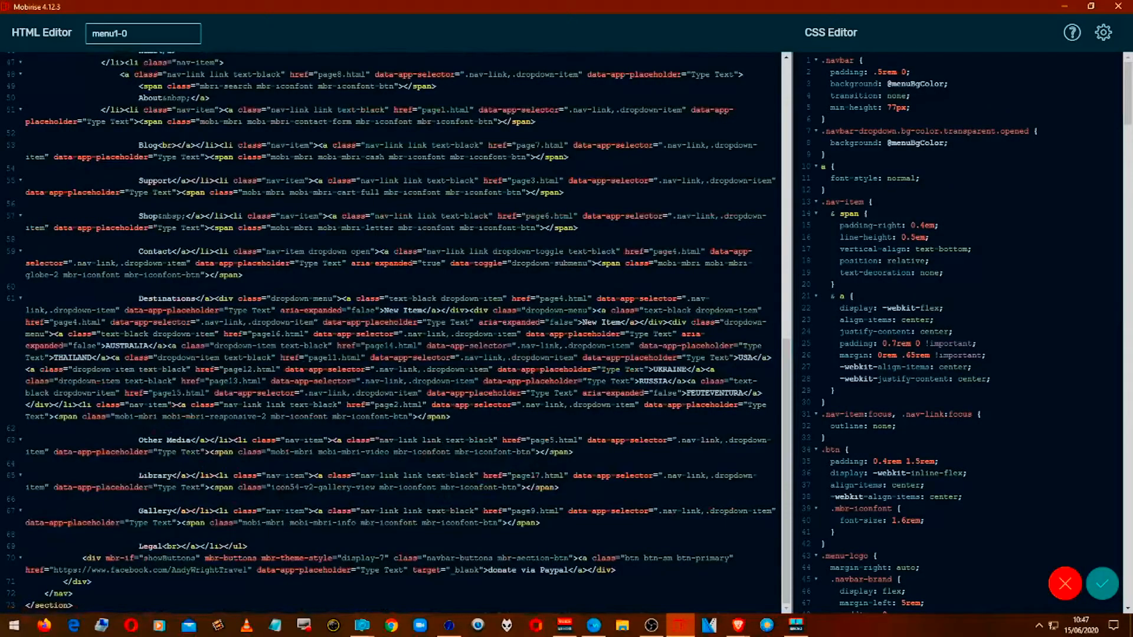
{"action": "left_click", "coordinate": [1062, 581]}
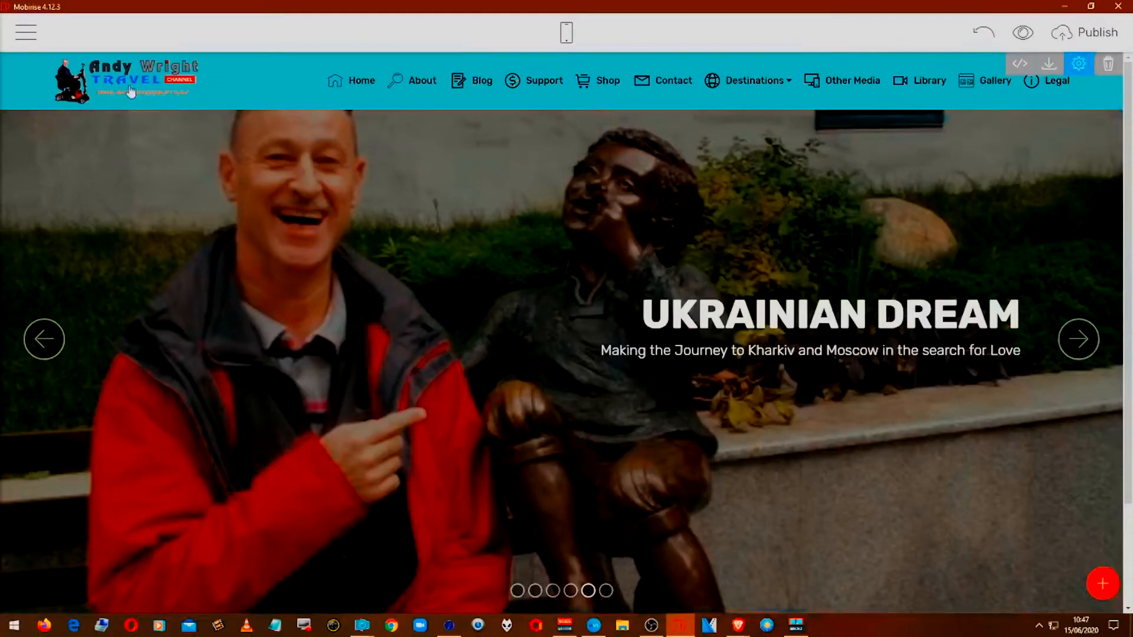
Go back through the slider images to the Adventures of a Lifetime slide
{"action": "left_click", "coordinate": [52, 355]}
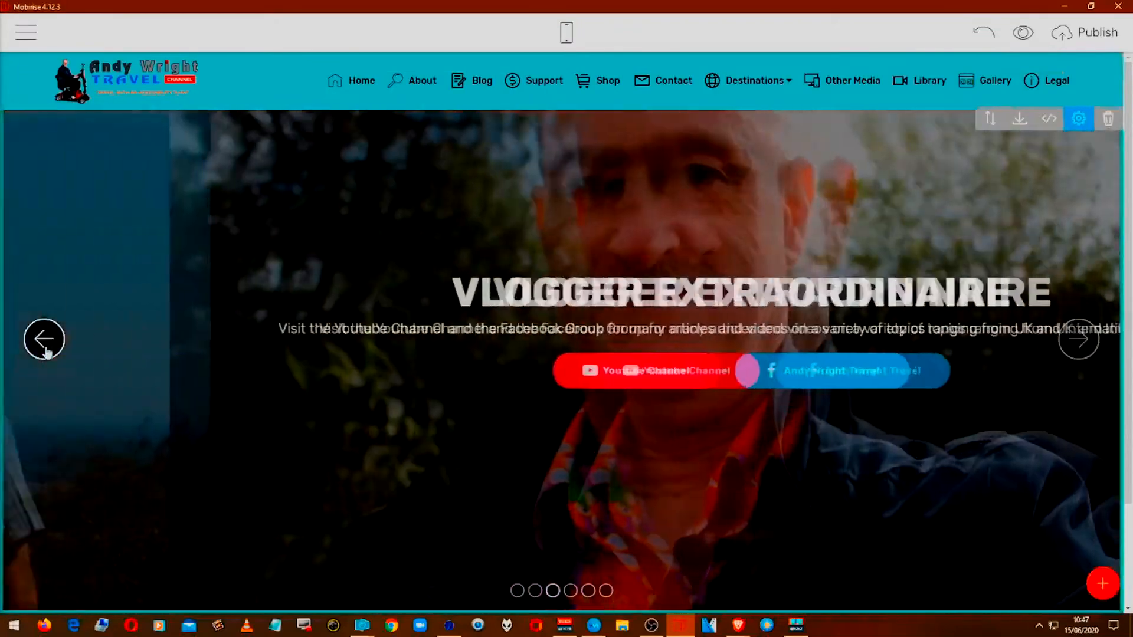
{"action": "left_click", "coordinate": [46, 350]}
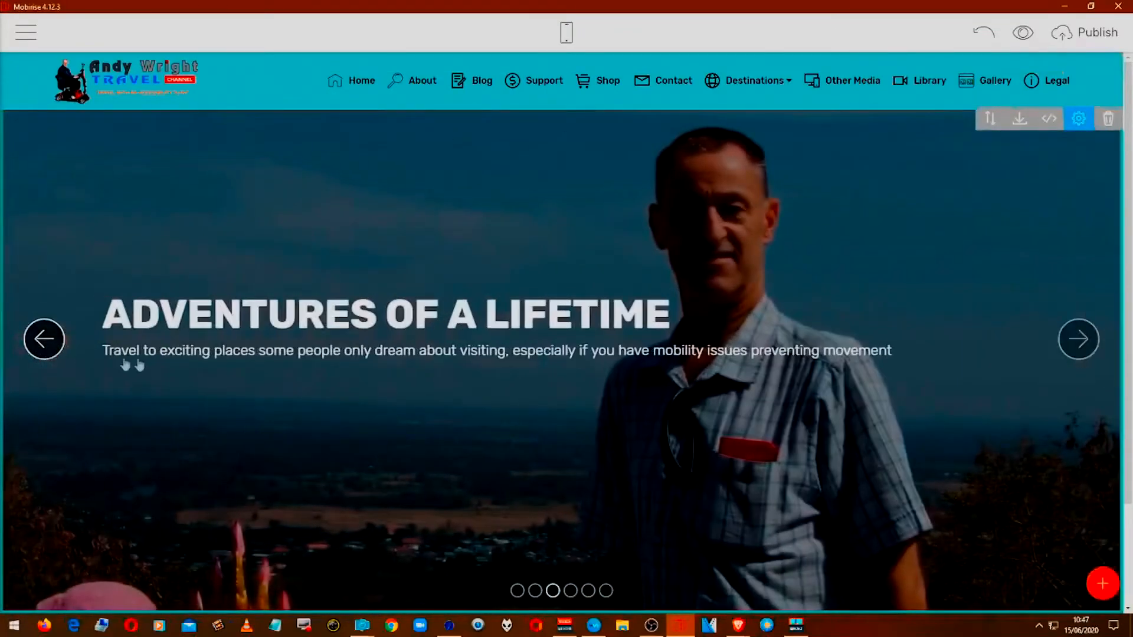
On the Vlogger Extraordinaire slide, switch Show Buttons off and back on in the slider's block parameters
{"action": "left_click", "coordinate": [1084, 349]}
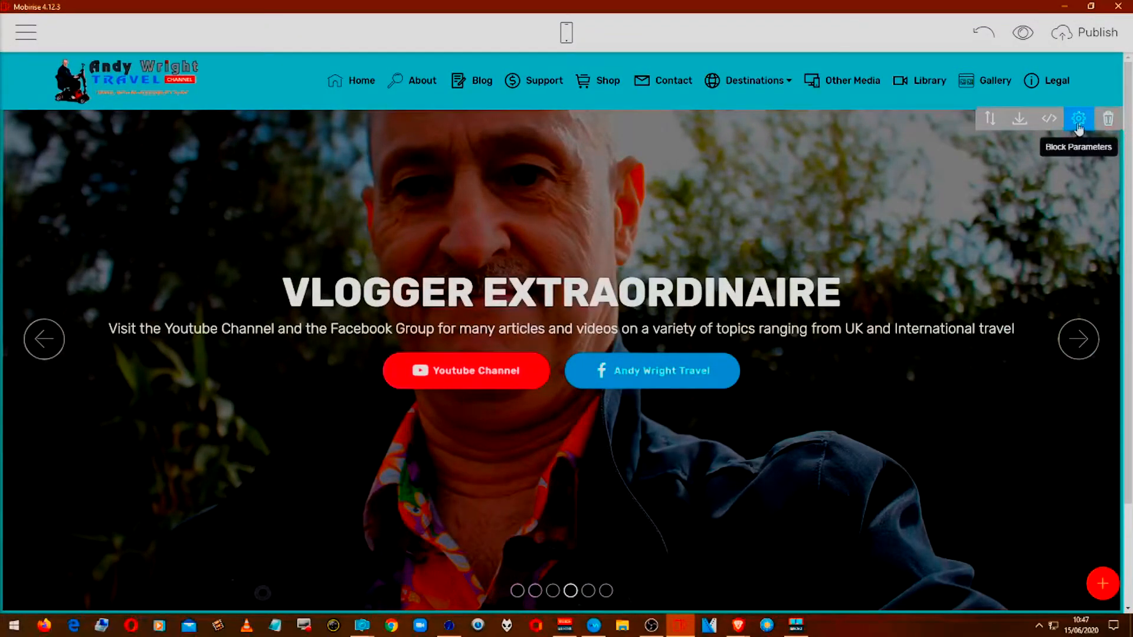
{"action": "left_click", "coordinate": [1078, 120]}
{"action": "left_click", "coordinate": [1078, 119]}
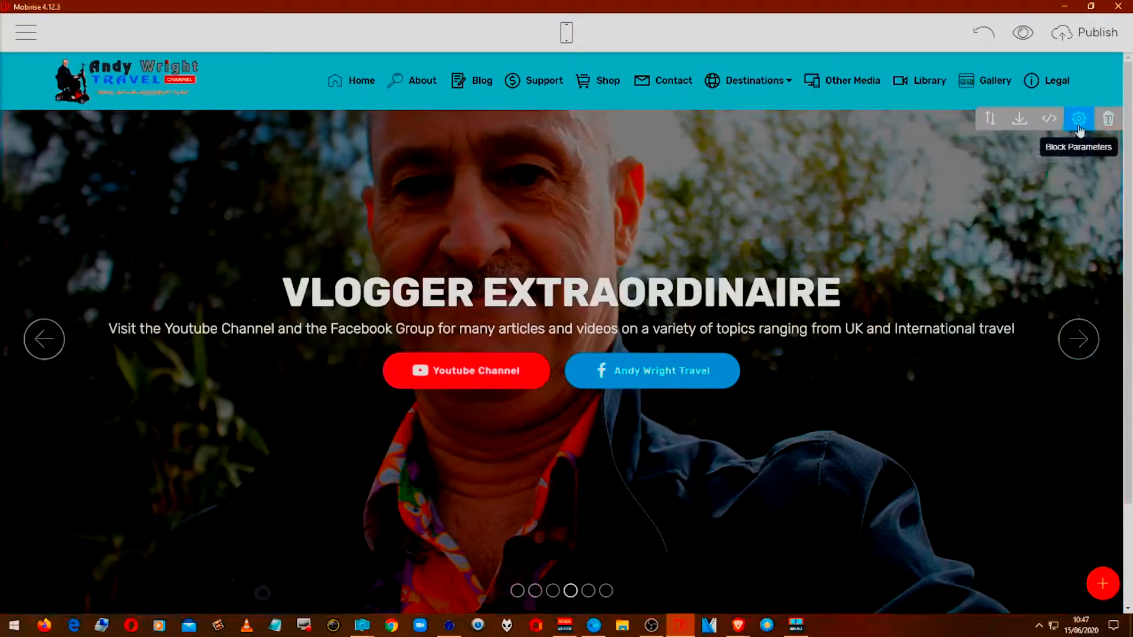
{"action": "left_click", "coordinate": [1079, 119]}
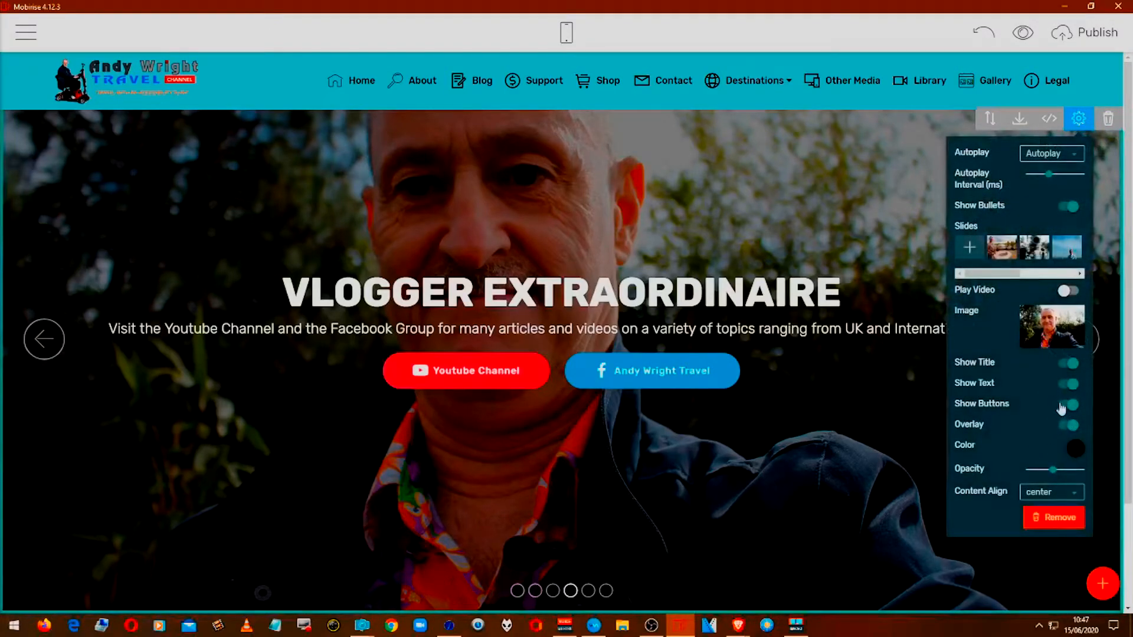
{"action": "left_click", "coordinate": [1063, 407]}
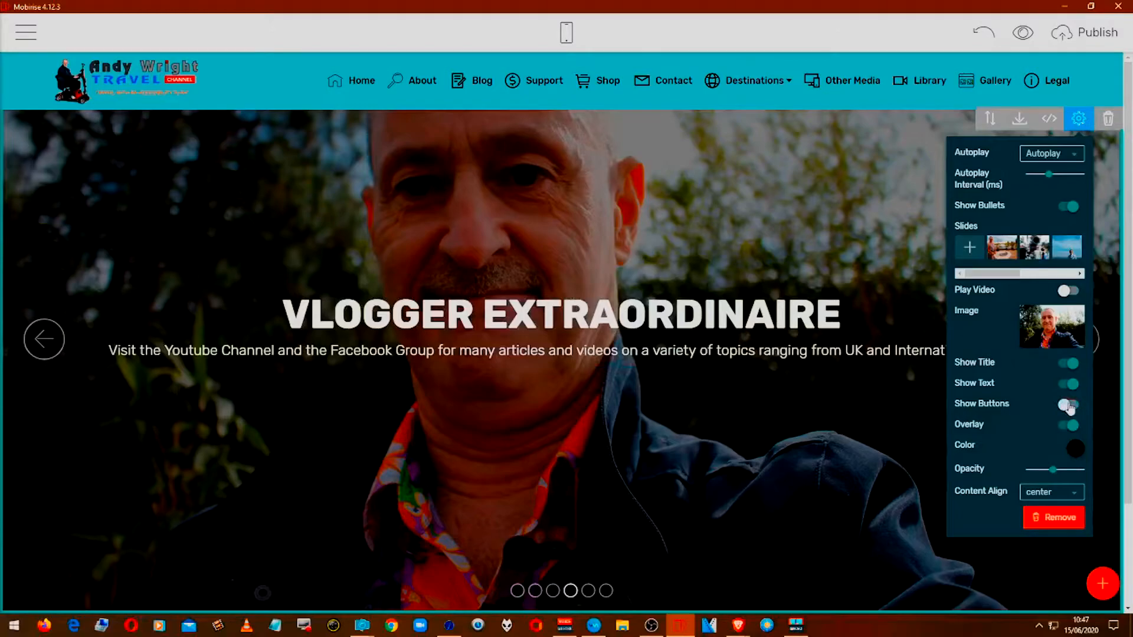
{"action": "left_click", "coordinate": [1064, 406]}
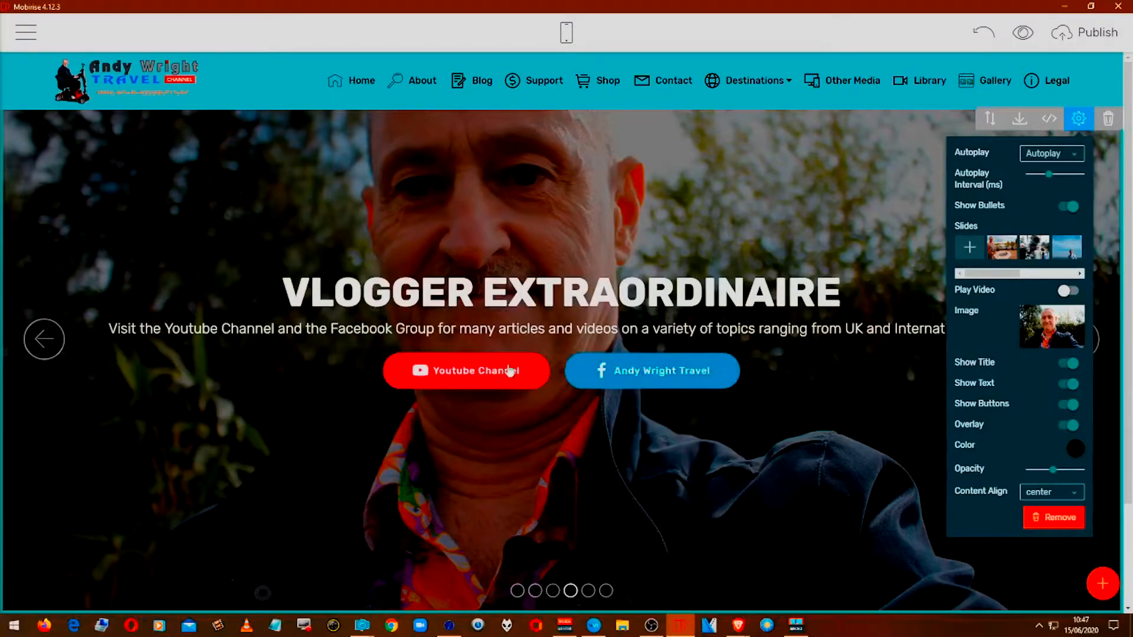
Inspect the Youtube Channel button's web address link and its Insert icon option, leaving without applying changes
{"action": "left_click", "coordinate": [528, 370]}
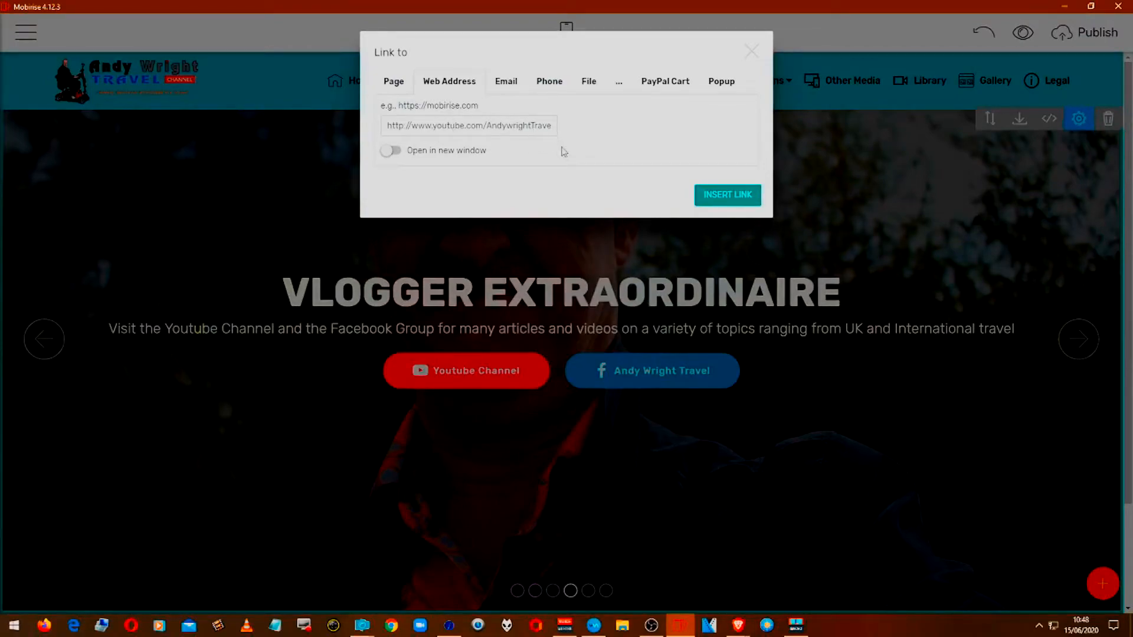
{"action": "left_click", "coordinate": [751, 52]}
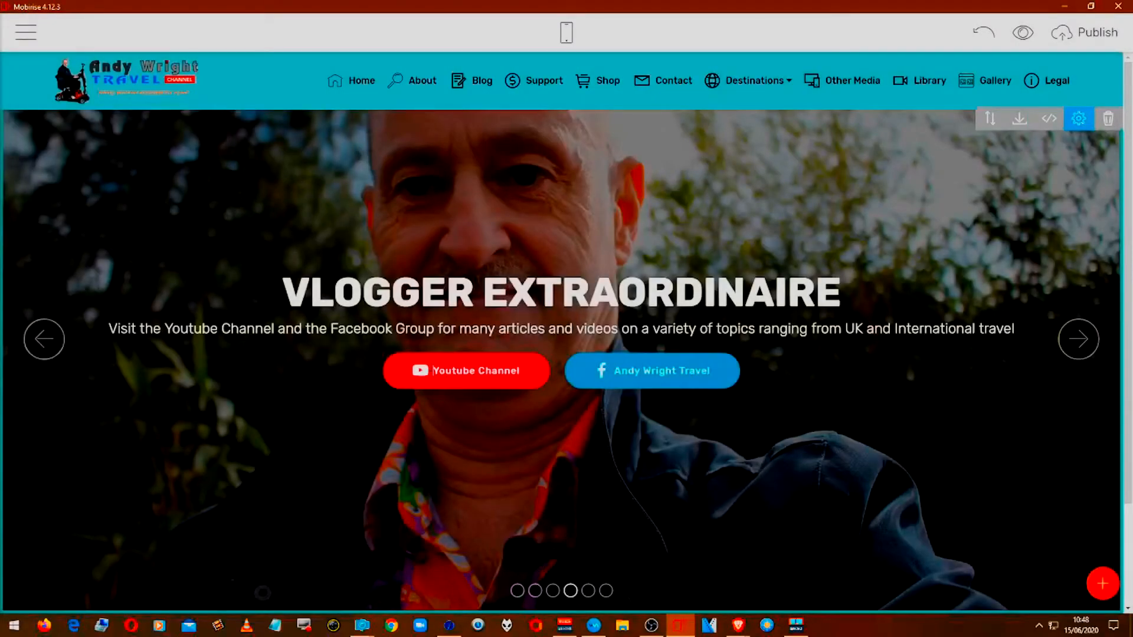
{"action": "left_click", "coordinate": [433, 372]}
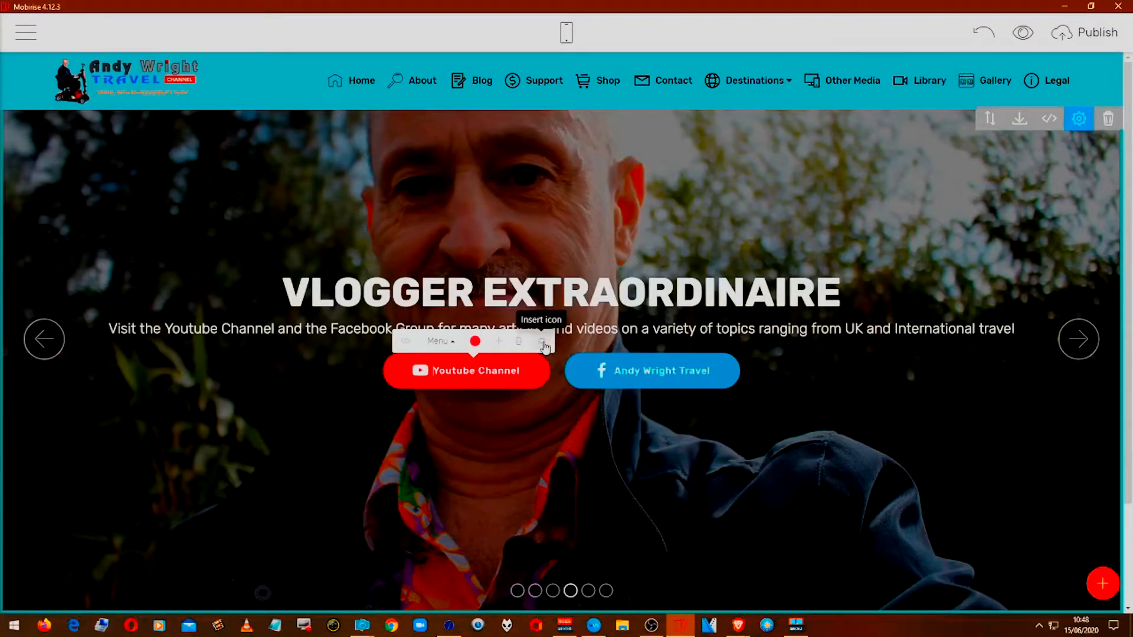
{"action": "left_click", "coordinate": [543, 345]}
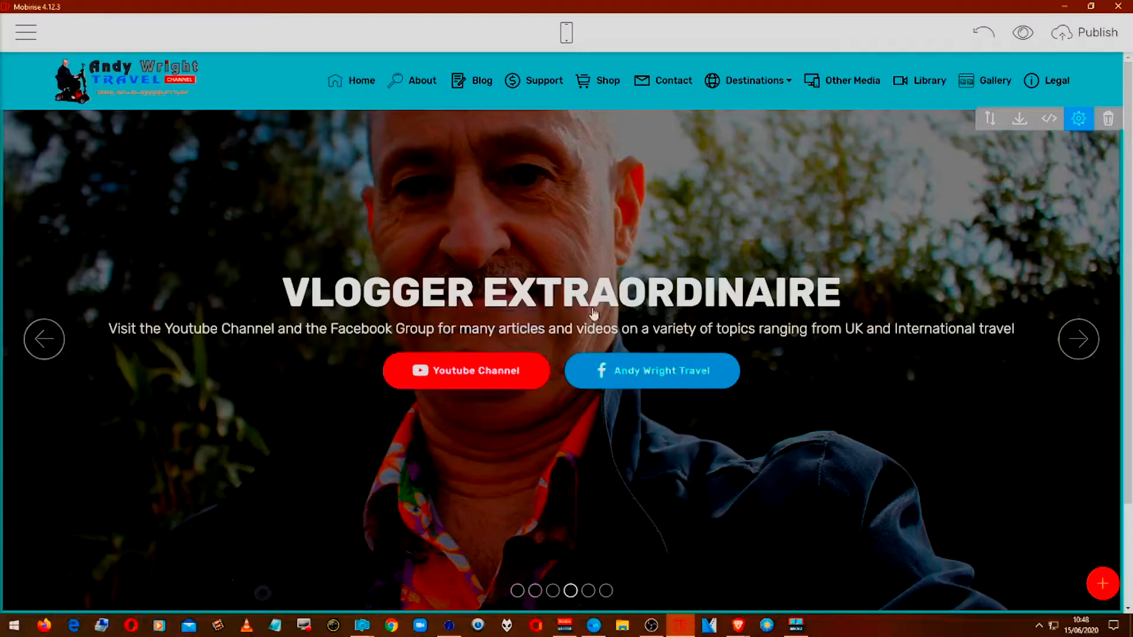
Go back through the slider images to the Welcome slide
{"action": "left_click", "coordinate": [47, 352]}
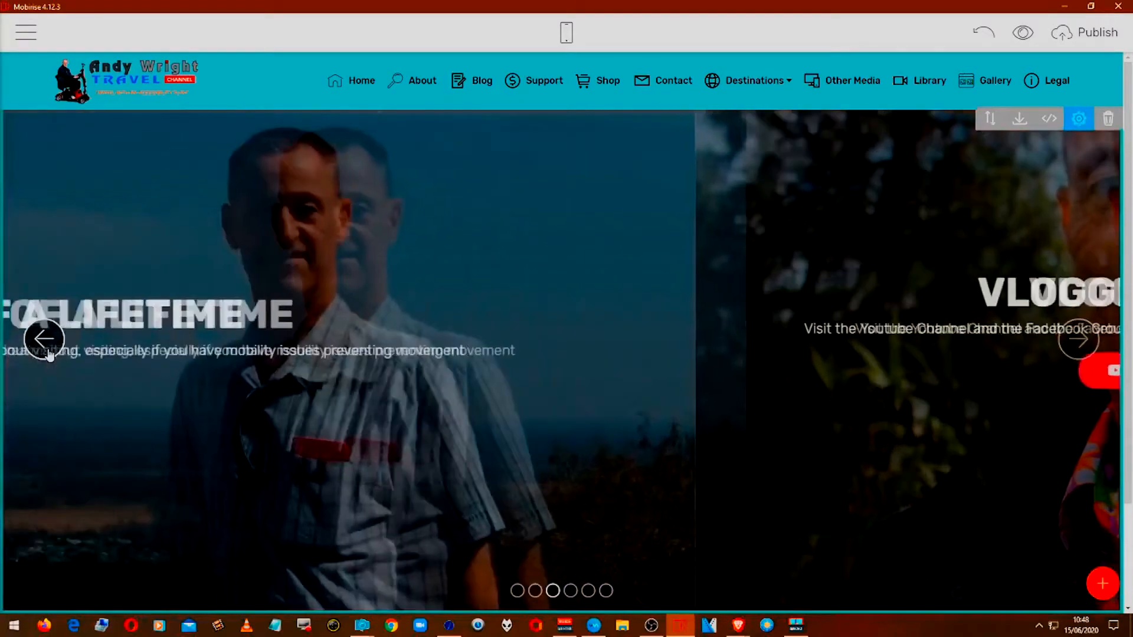
{"action": "left_click", "coordinate": [47, 351]}
{"action": "left_click", "coordinate": [47, 351]}
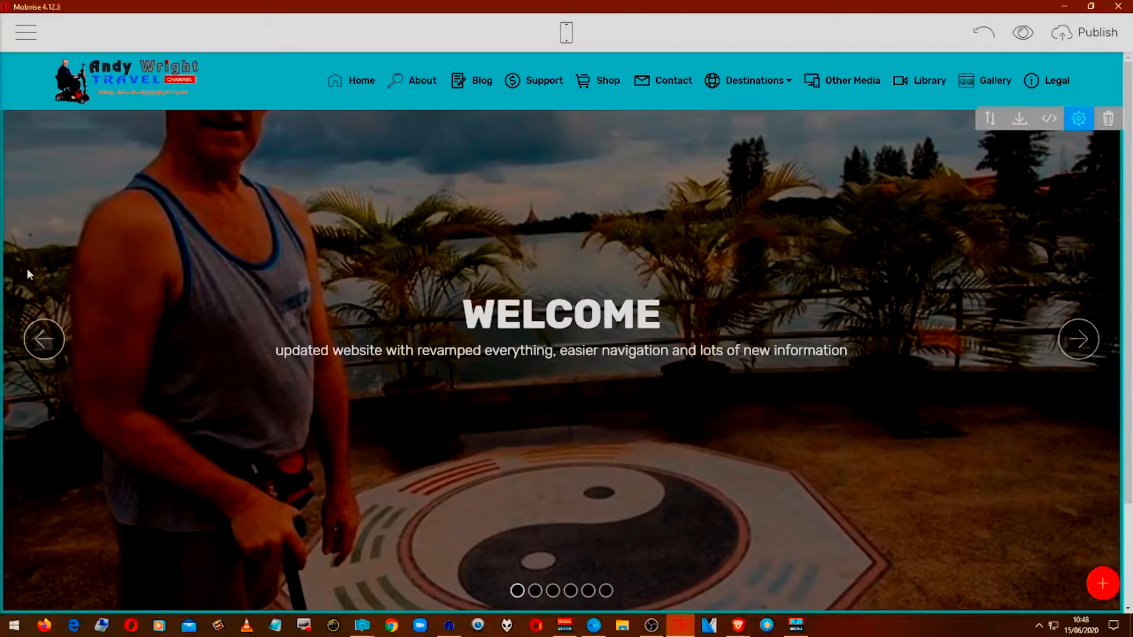
Close the current site, open My Site from the saved sites, and return to its Home page
{"action": "left_click", "coordinate": [26, 32]}
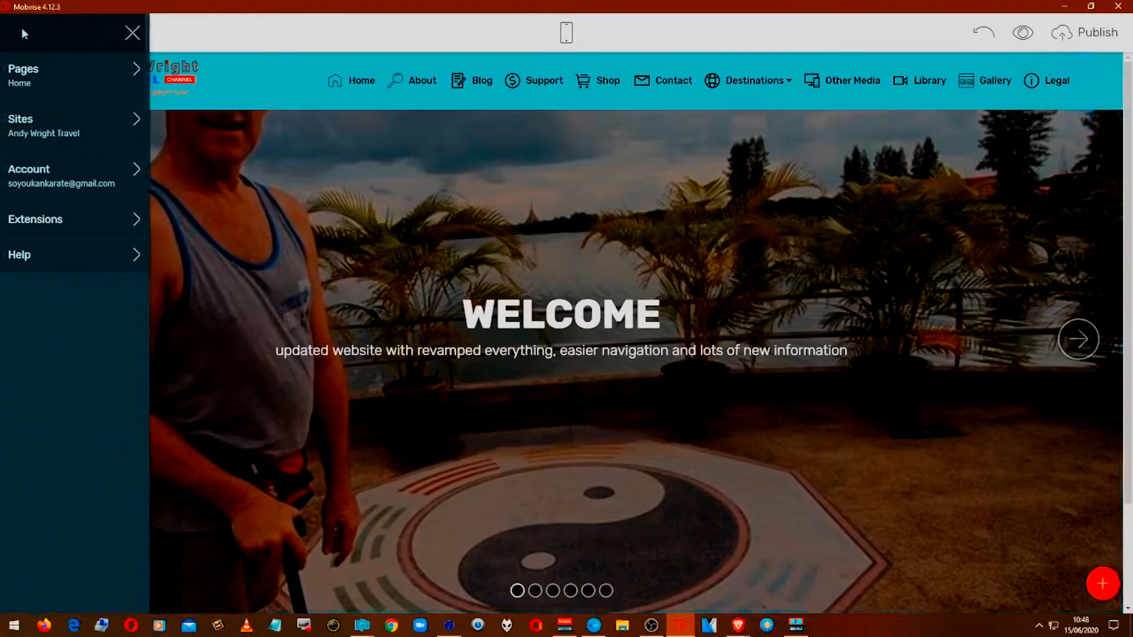
{"action": "left_click", "coordinate": [77, 125]}
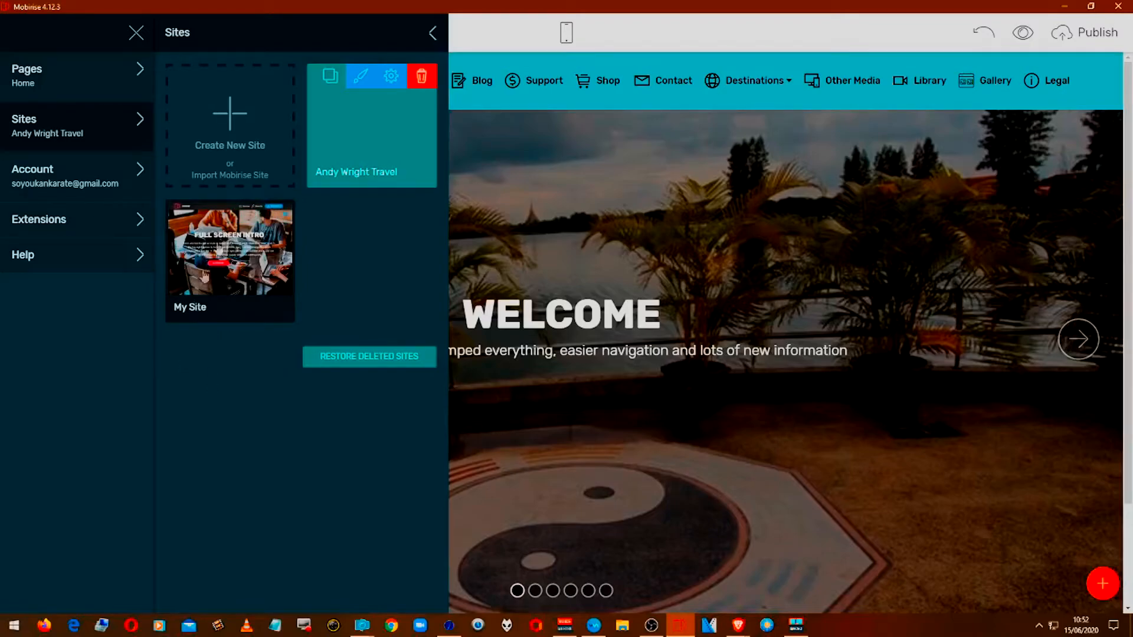
{"action": "left_click", "coordinate": [227, 258]}
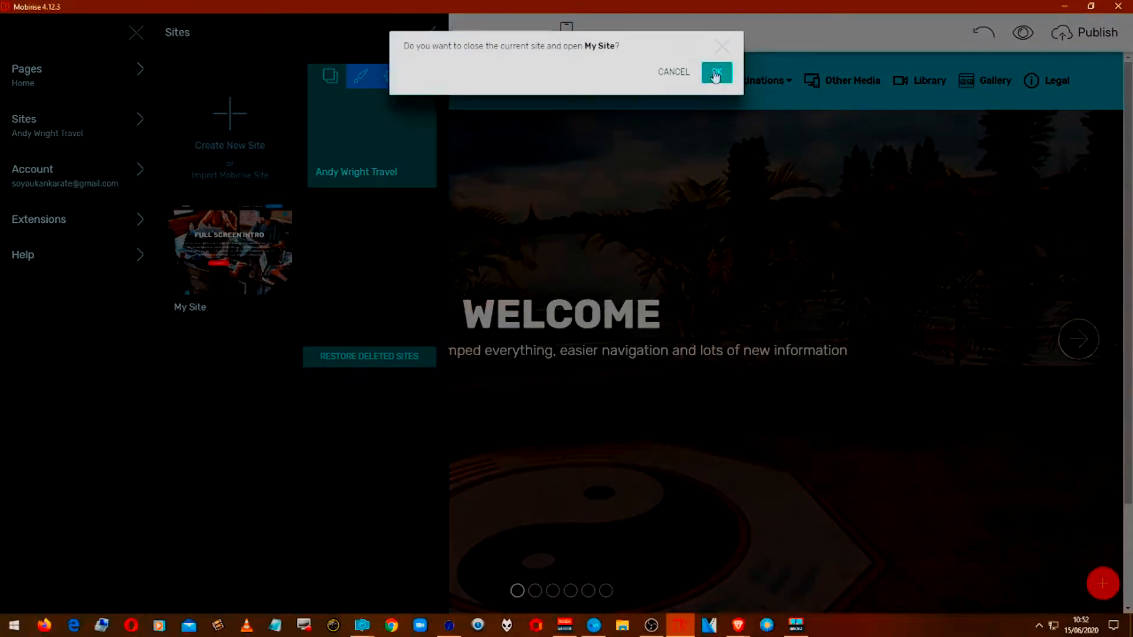
{"action": "left_click", "coordinate": [715, 73]}
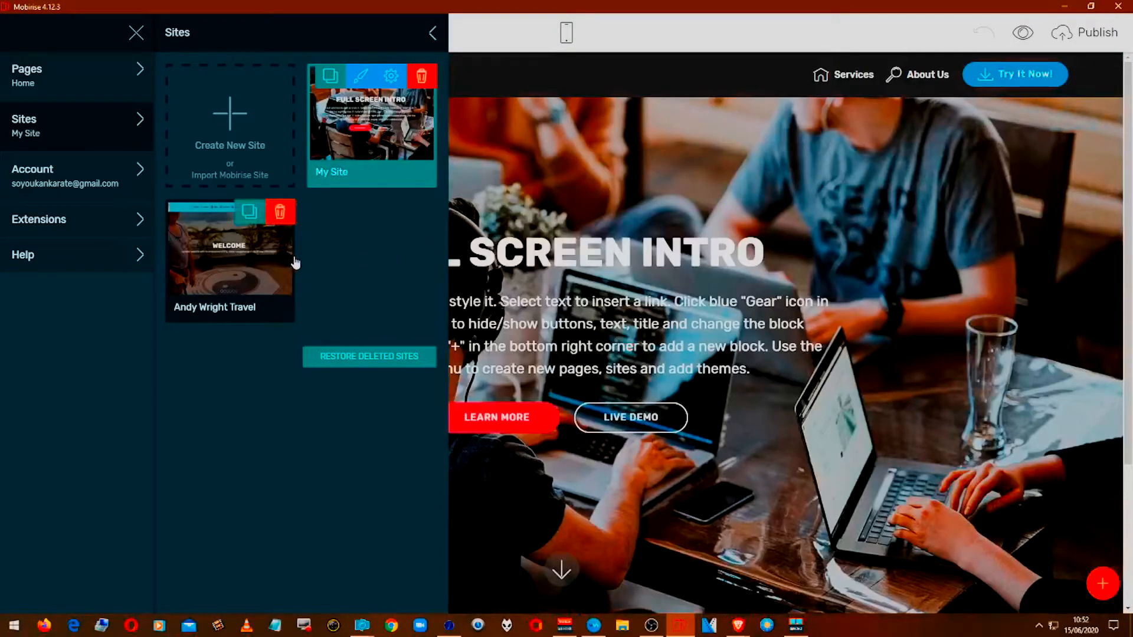
{"action": "left_click", "coordinate": [663, 98]}
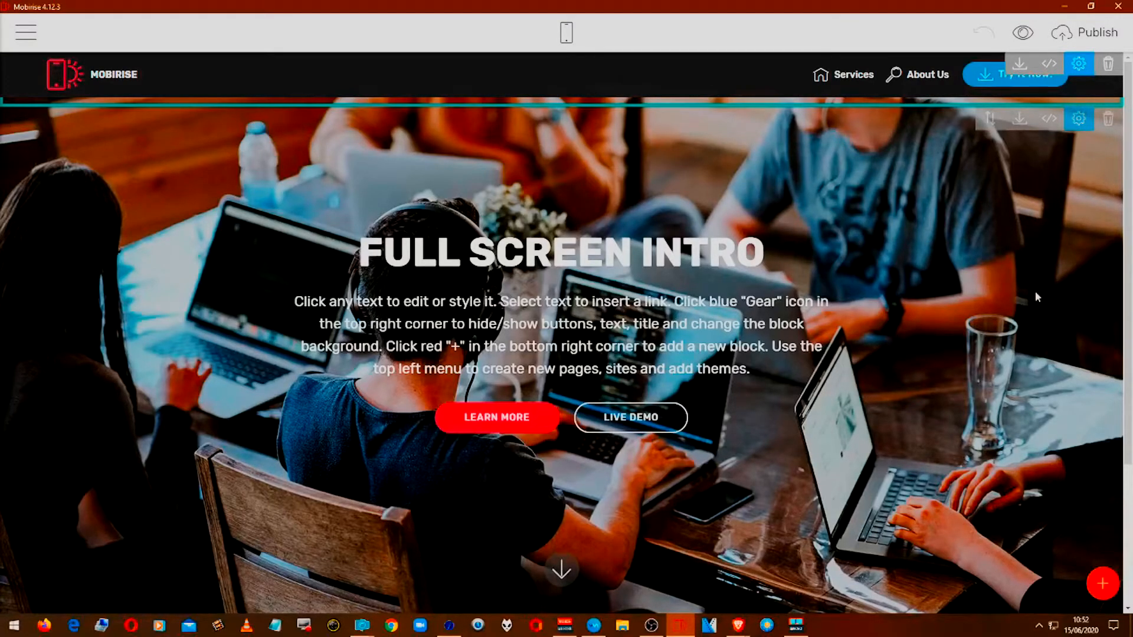
Add the white Full Width Intro header block between the Full Screen Intro and the footer
{"action": "left_click", "coordinate": [1102, 584]}
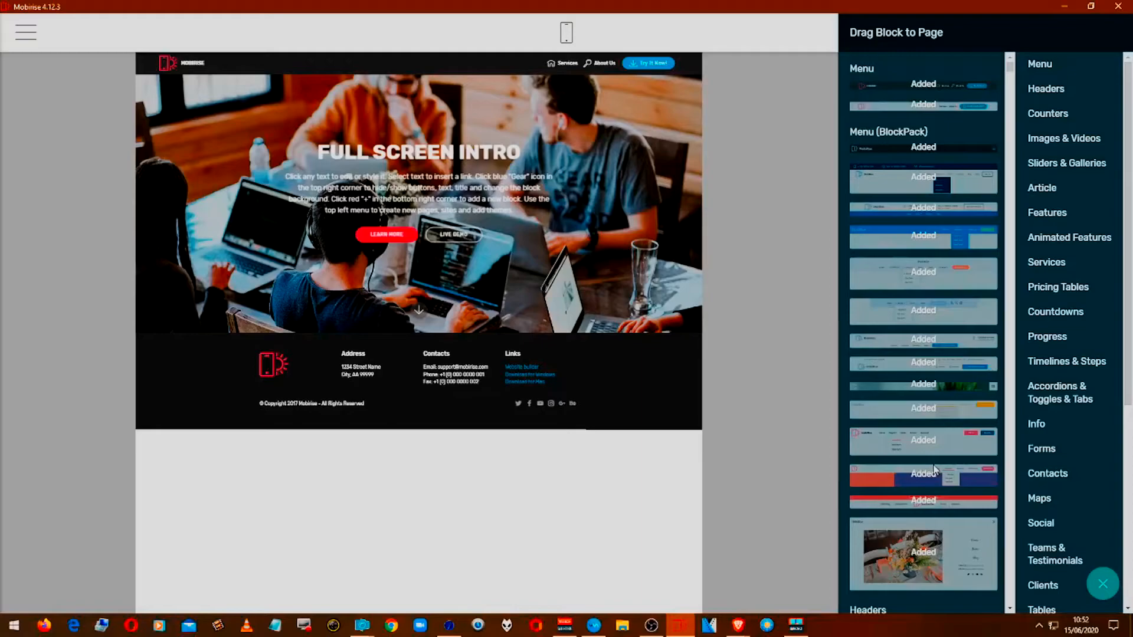
{"action": "scroll", "coordinate": [929, 469], "scroll_direction": "down", "scroll_amount": 5}
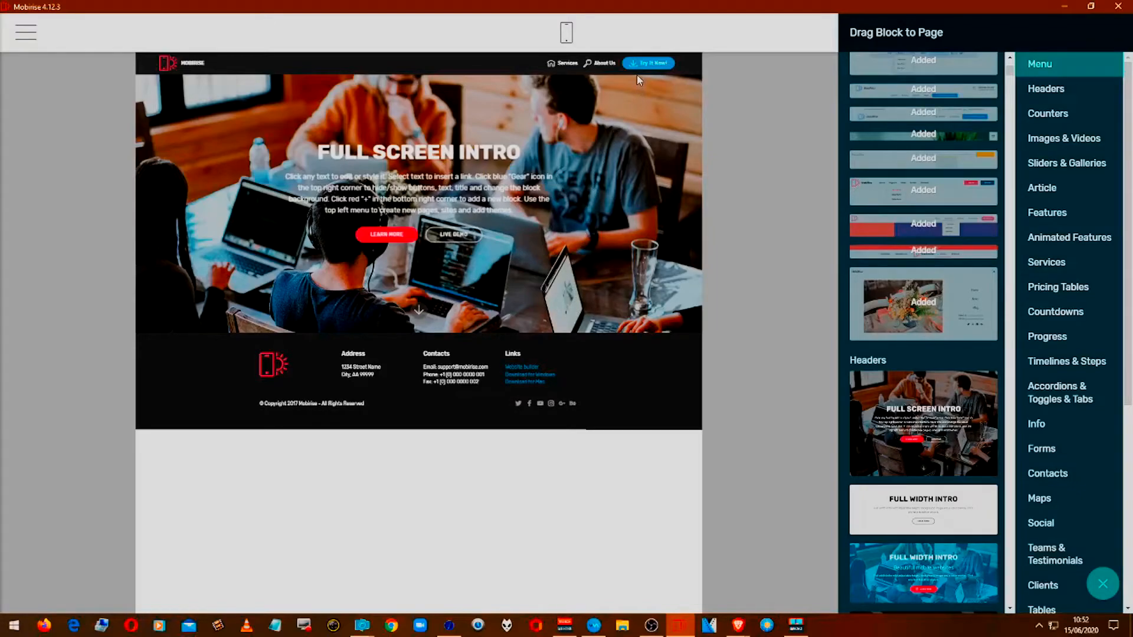
{"action": "scroll", "coordinate": [942, 411], "scroll_direction": "down", "scroll_amount": 3}
{"action": "scroll", "coordinate": [942, 411], "scroll_direction": "down", "scroll_amount": 10}
{"action": "scroll", "coordinate": [942, 407], "scroll_direction": "down", "scroll_amount": 10}
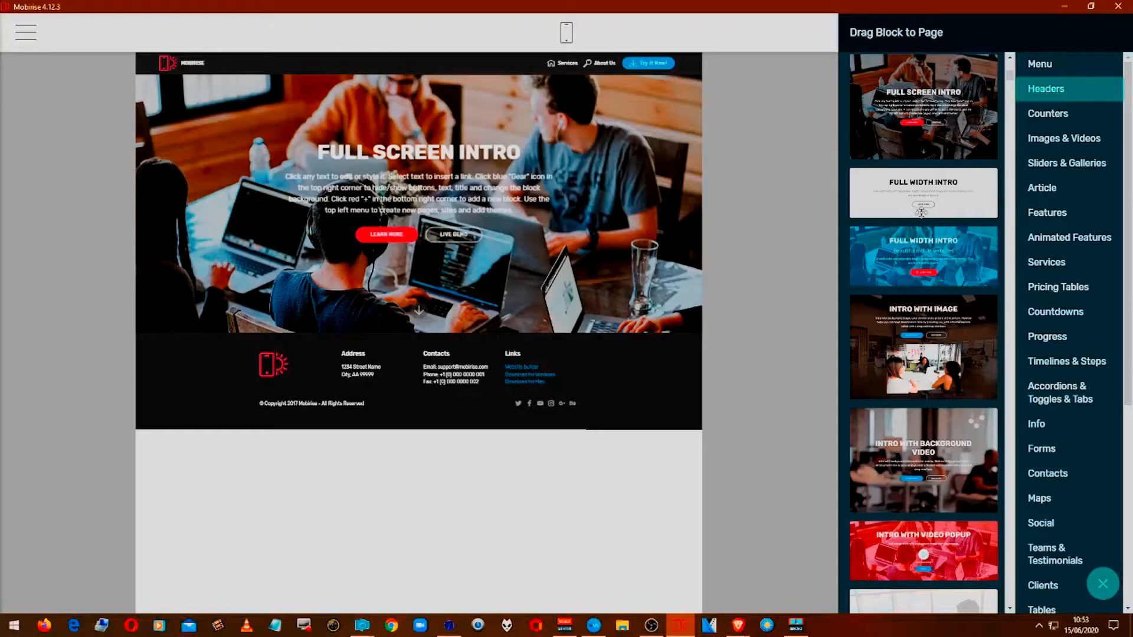
{"action": "left_click_drag", "start_coordinate": [916, 202], "coordinate": [514, 350]}
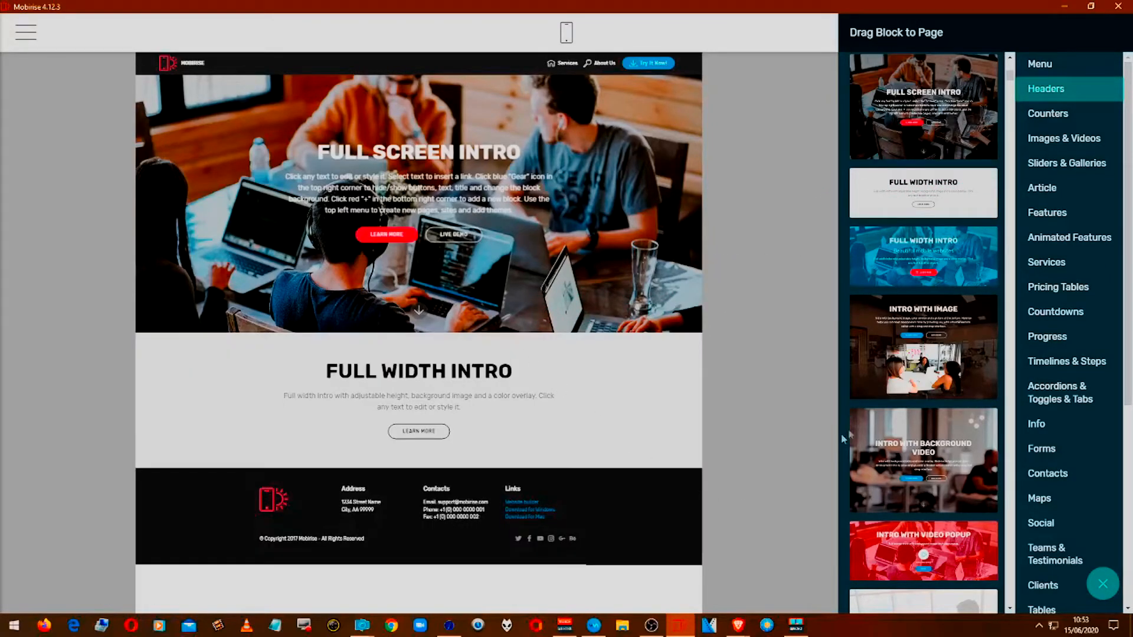
Add an Article block with text beside an image below the Full Width Intro, followed by a Contact Form block above the footer
{"action": "scroll", "coordinate": [924, 367], "scroll_direction": "down", "scroll_amount": 10}
{"action": "scroll", "coordinate": [923, 367], "scroll_direction": "down", "scroll_amount": 15}
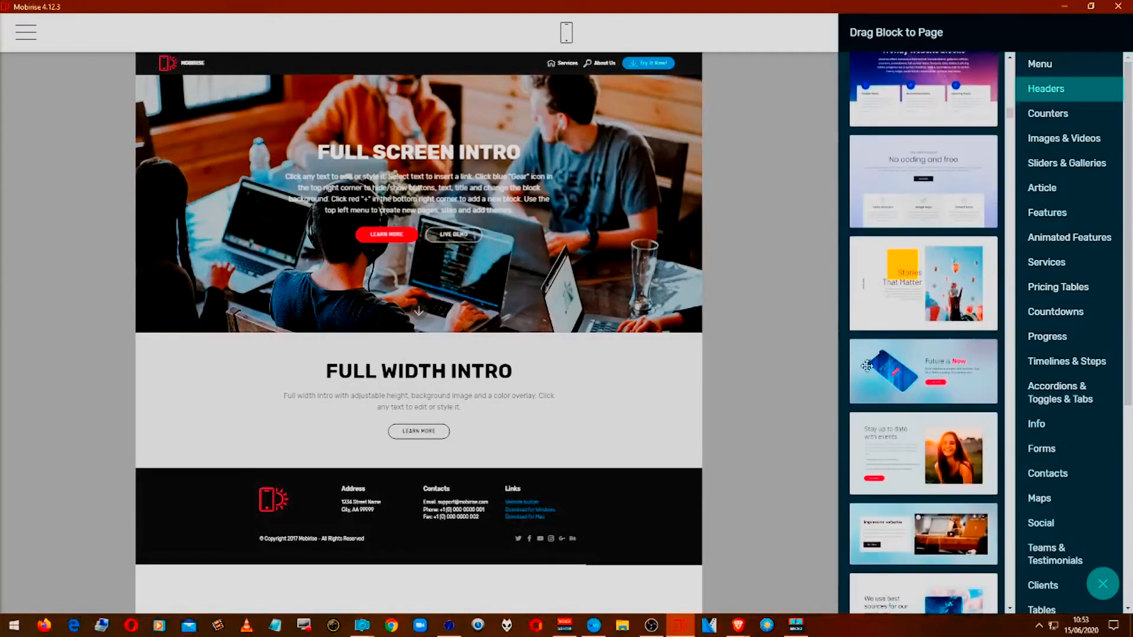
{"action": "left_click", "coordinate": [1046, 199]}
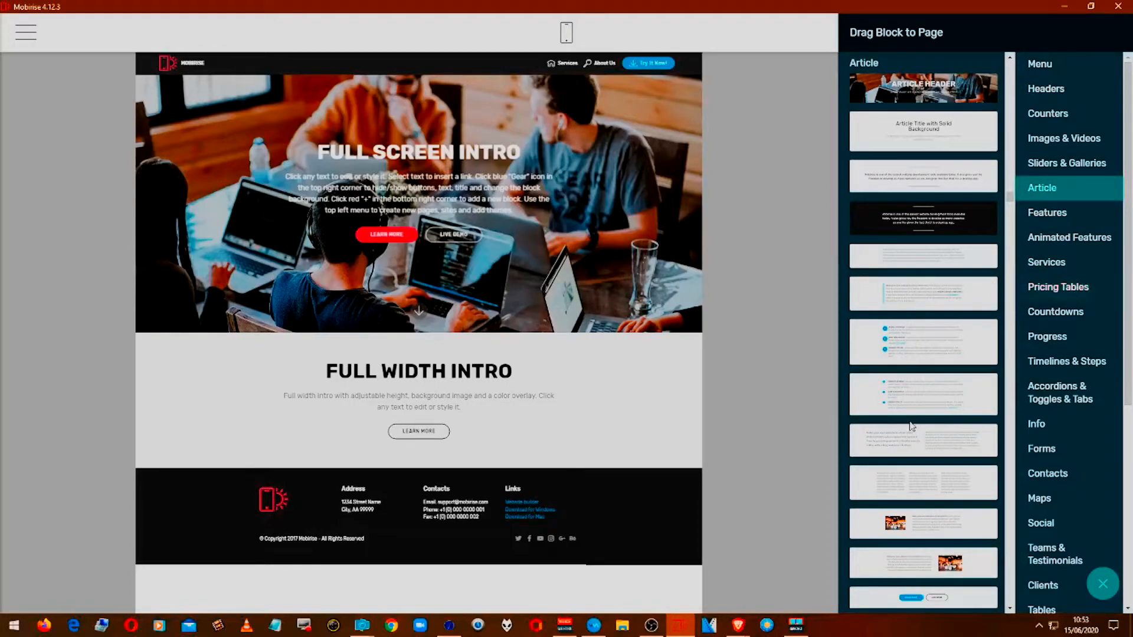
{"action": "scroll", "coordinate": [928, 466], "scroll_direction": "down", "scroll_amount": 1}
{"action": "left_click_drag", "start_coordinate": [932, 499], "coordinate": [418, 480]}
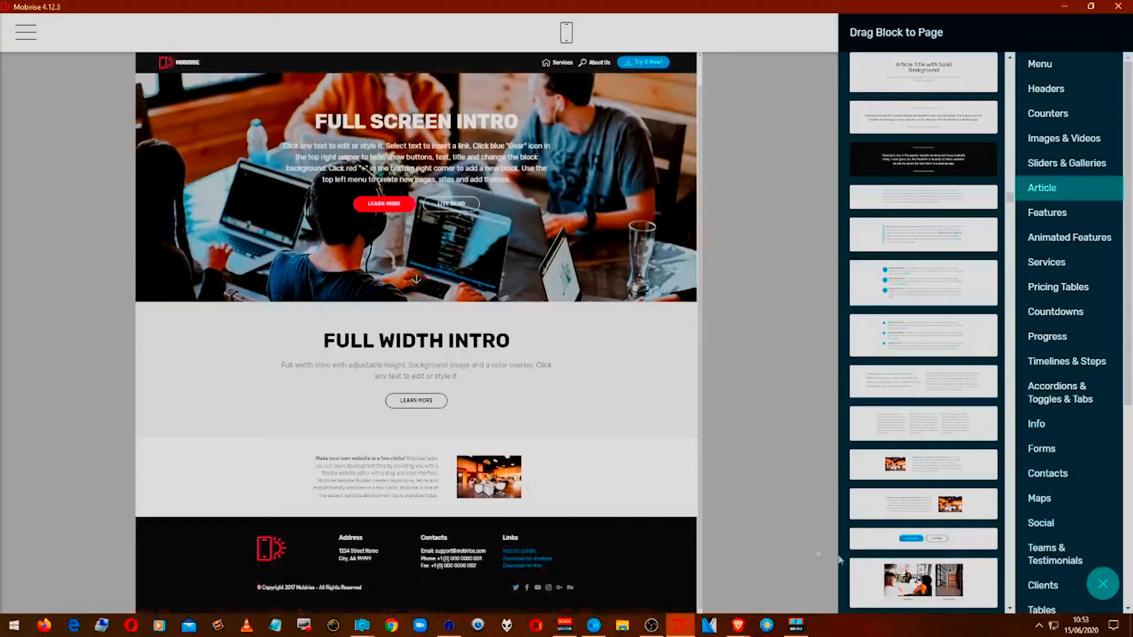
{"action": "left_click", "coordinate": [1068, 453]}
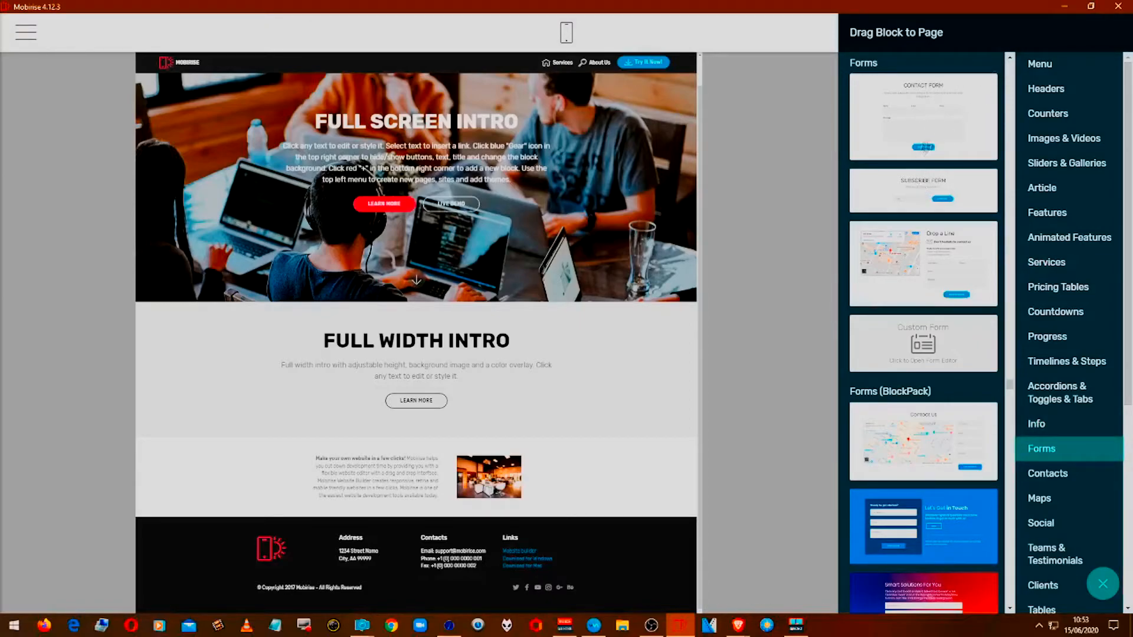
{"action": "left_click_drag", "start_coordinate": [951, 135], "coordinate": [527, 519]}
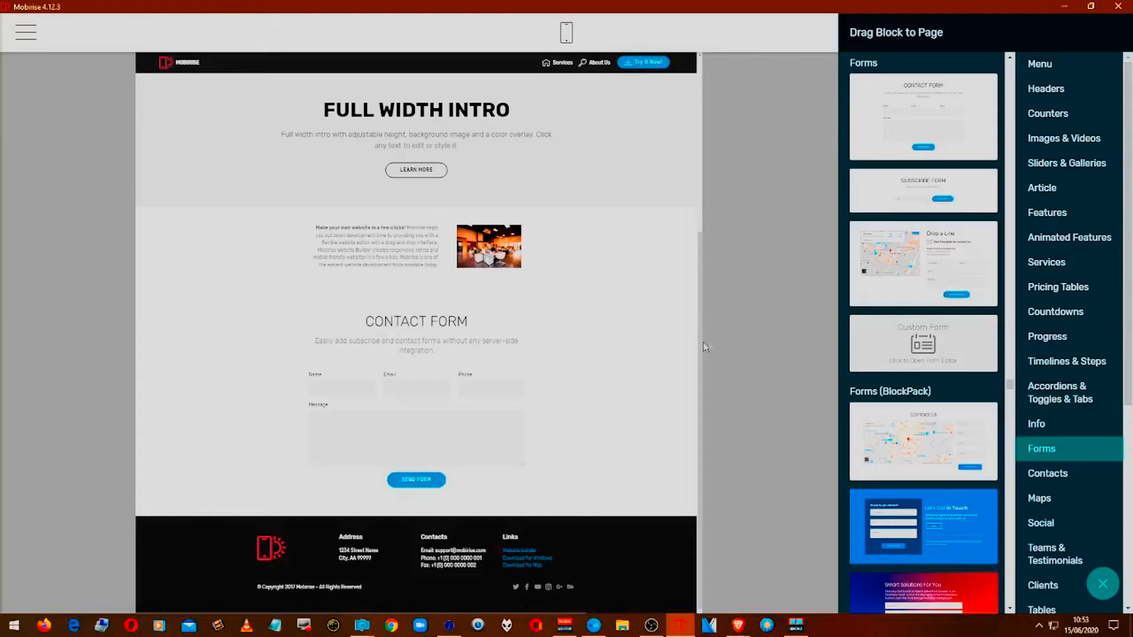
Browse the remaining block categories and add the blue Follow Us! social block twice at the end of the page
{"action": "scroll", "coordinate": [873, 386], "scroll_direction": "down", "scroll_amount": 10}
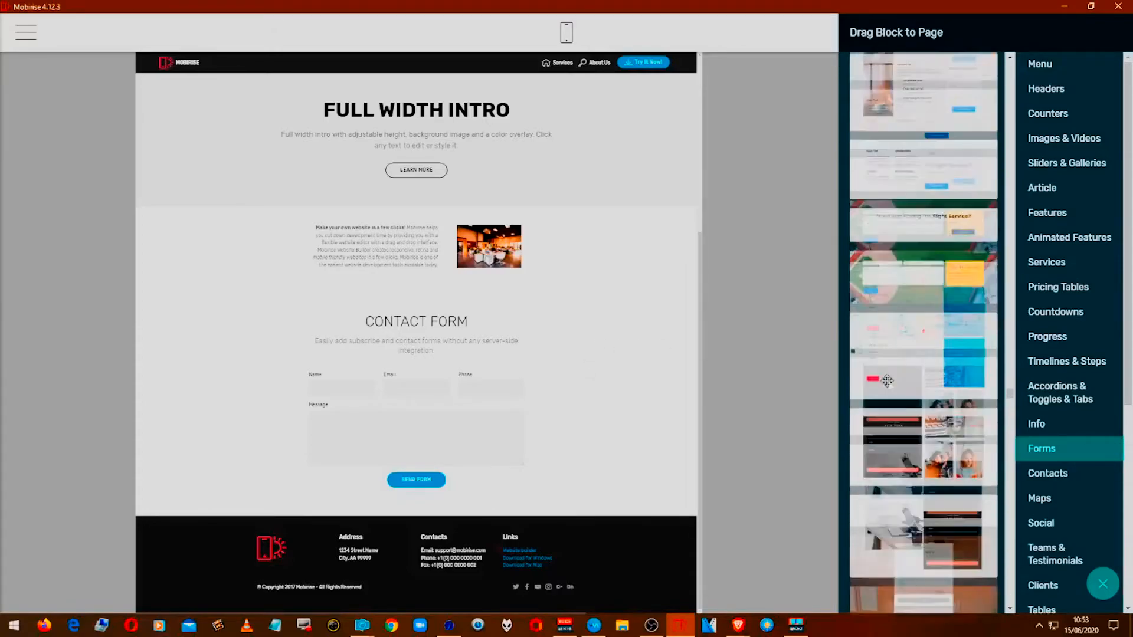
{"action": "scroll", "coordinate": [891, 380], "scroll_direction": "down", "scroll_amount": 15}
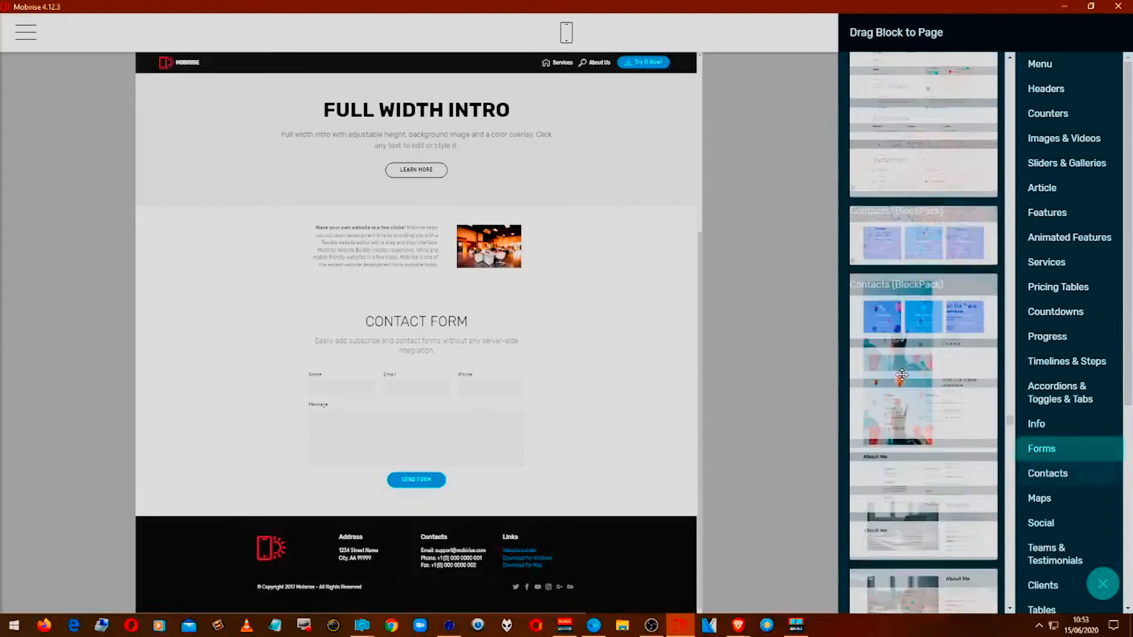
{"action": "scroll", "coordinate": [902, 374], "scroll_direction": "down", "scroll_amount": 10}
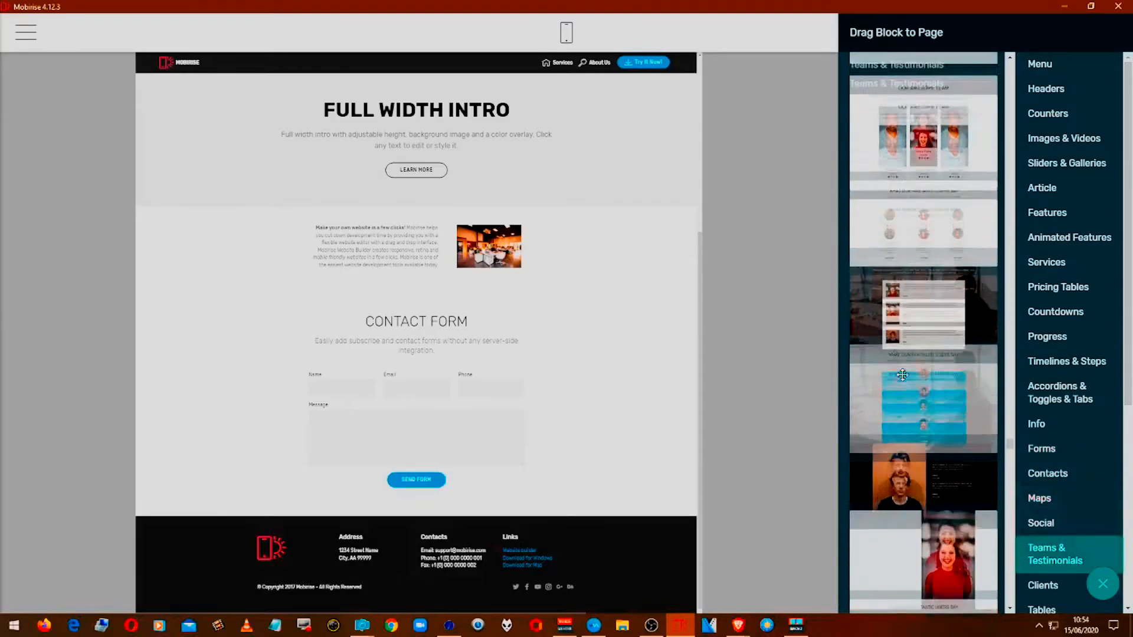
{"action": "scroll", "coordinate": [853, 388], "scroll_direction": "up", "scroll_amount": 2}
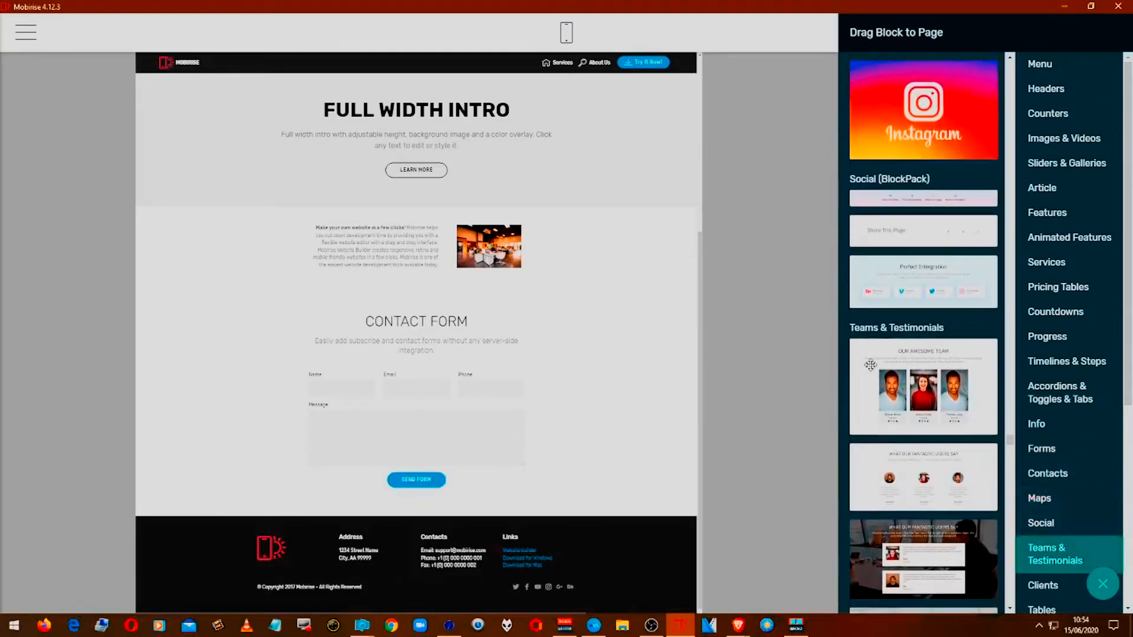
{"action": "scroll", "coordinate": [873, 318], "scroll_direction": "up", "scroll_amount": 5}
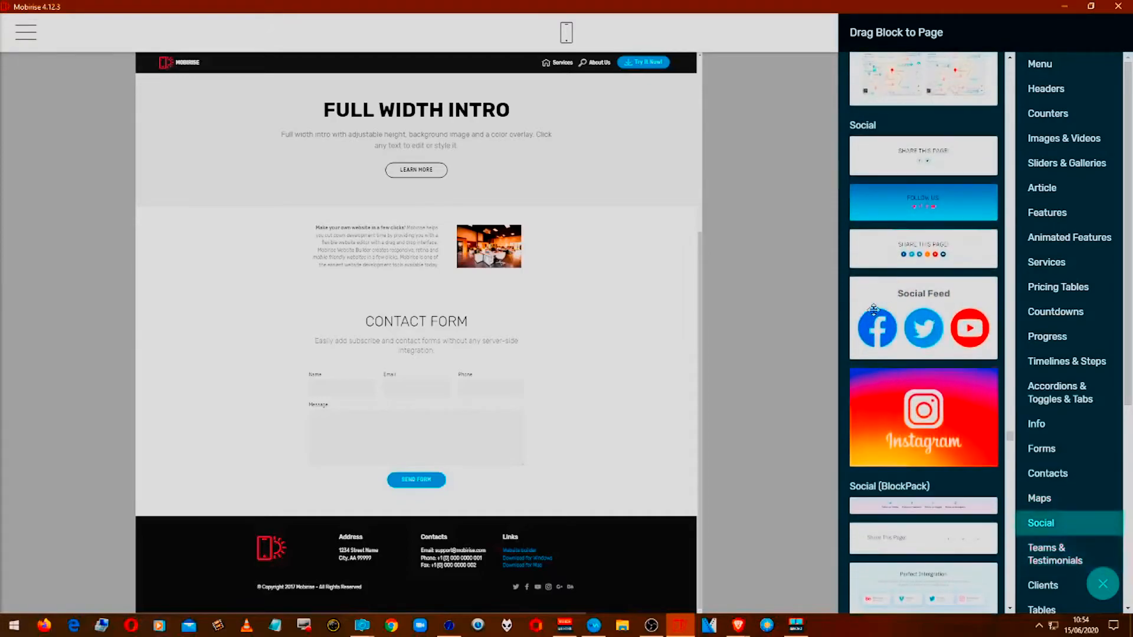
{"action": "left_click", "coordinate": [887, 201]}
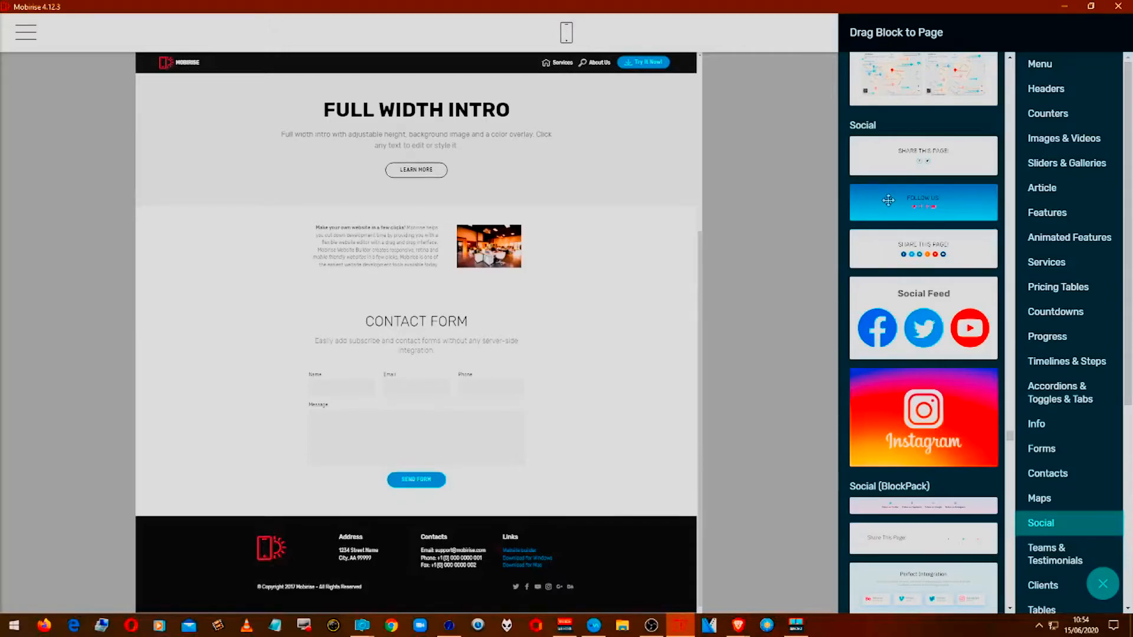
{"action": "left_click", "coordinate": [887, 201]}
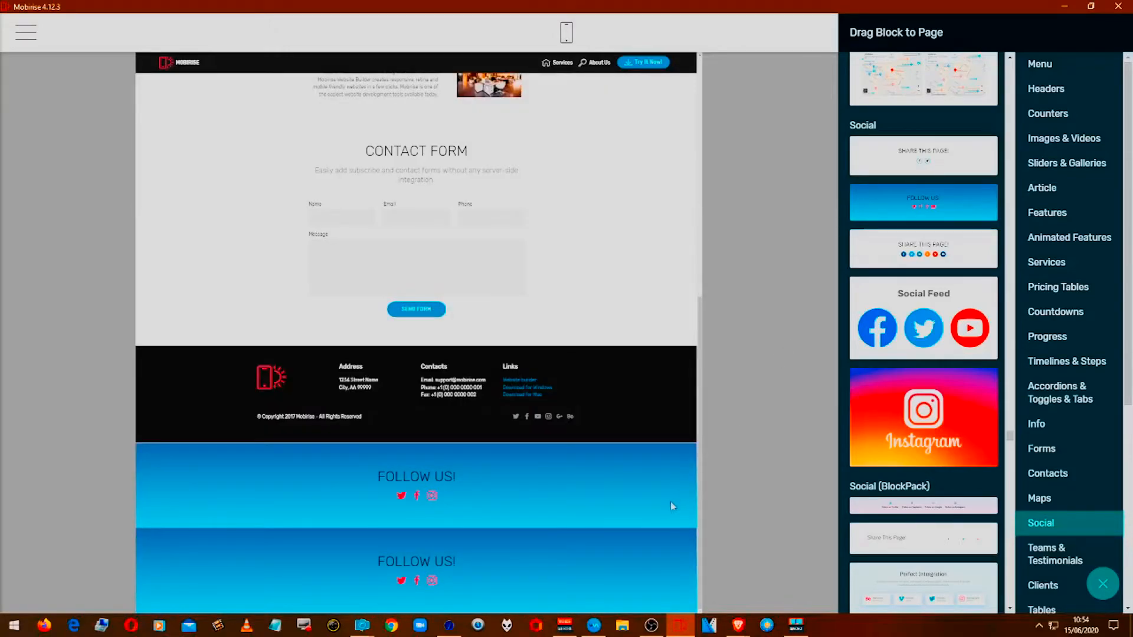
Leave the block library and remove the first of the two Follow Us! blocks below the footer
{"action": "left_click", "coordinate": [665, 505]}
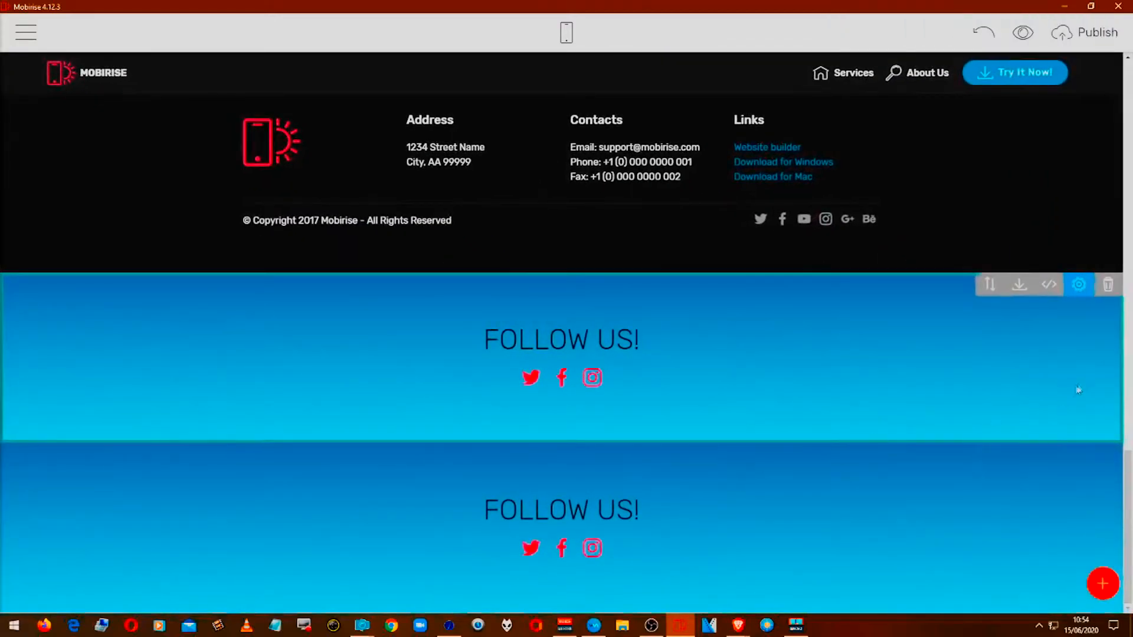
{"action": "left_click", "coordinate": [1107, 285]}
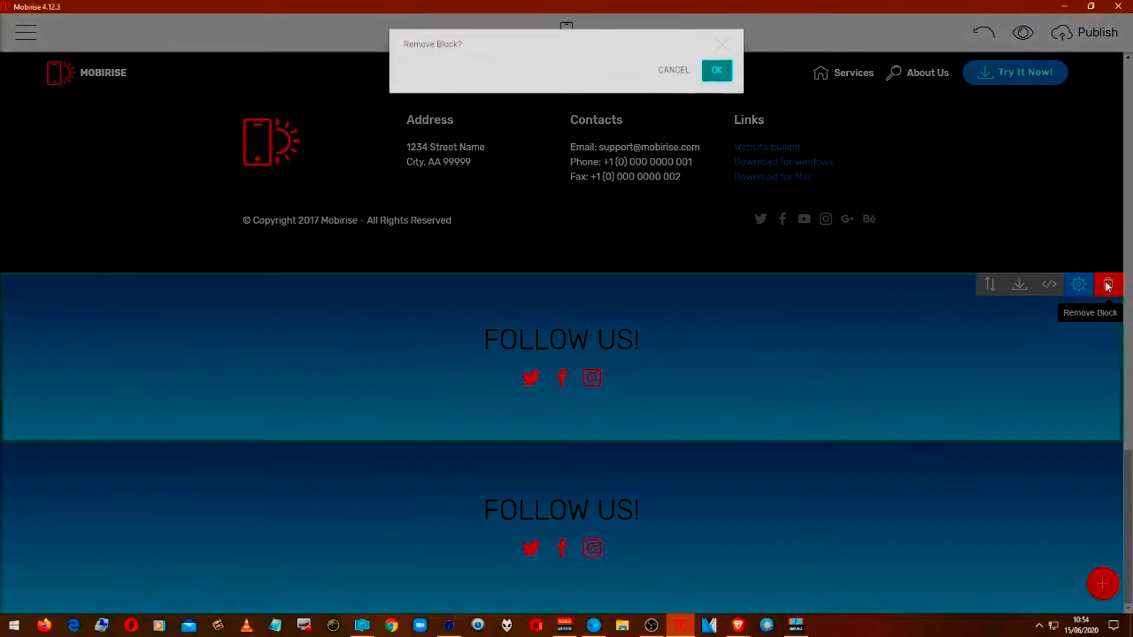
{"action": "left_click", "coordinate": [721, 76]}
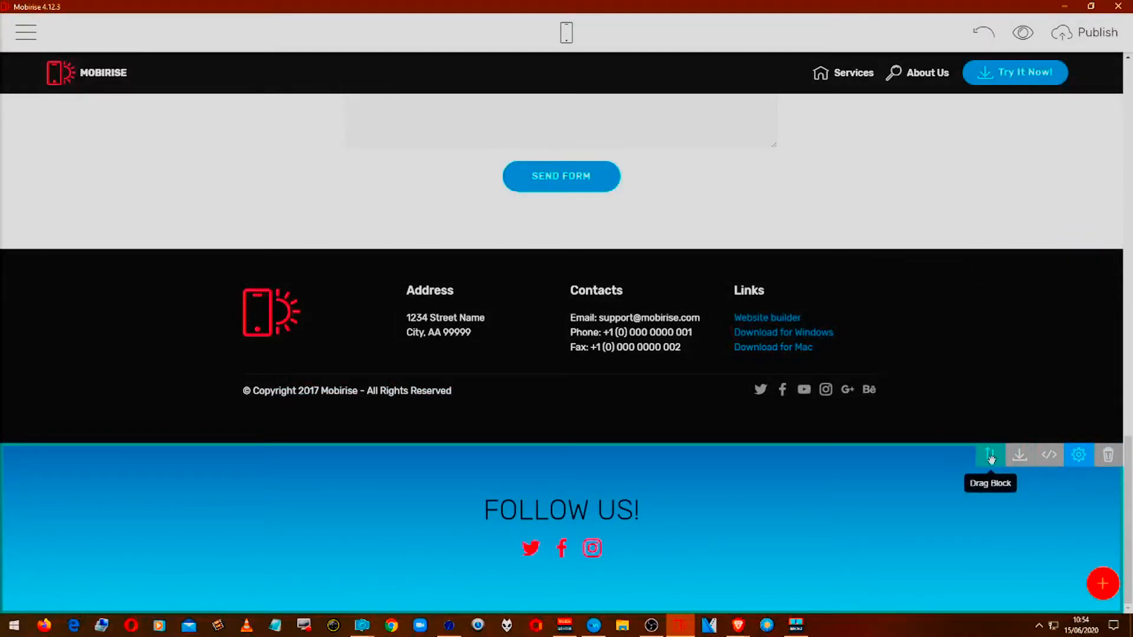
Move the Follow Us! block from below the footer to between the Article block and the Contact Form
{"action": "scroll", "coordinate": [990, 457], "scroll_direction": "up", "scroll_amount": 15}
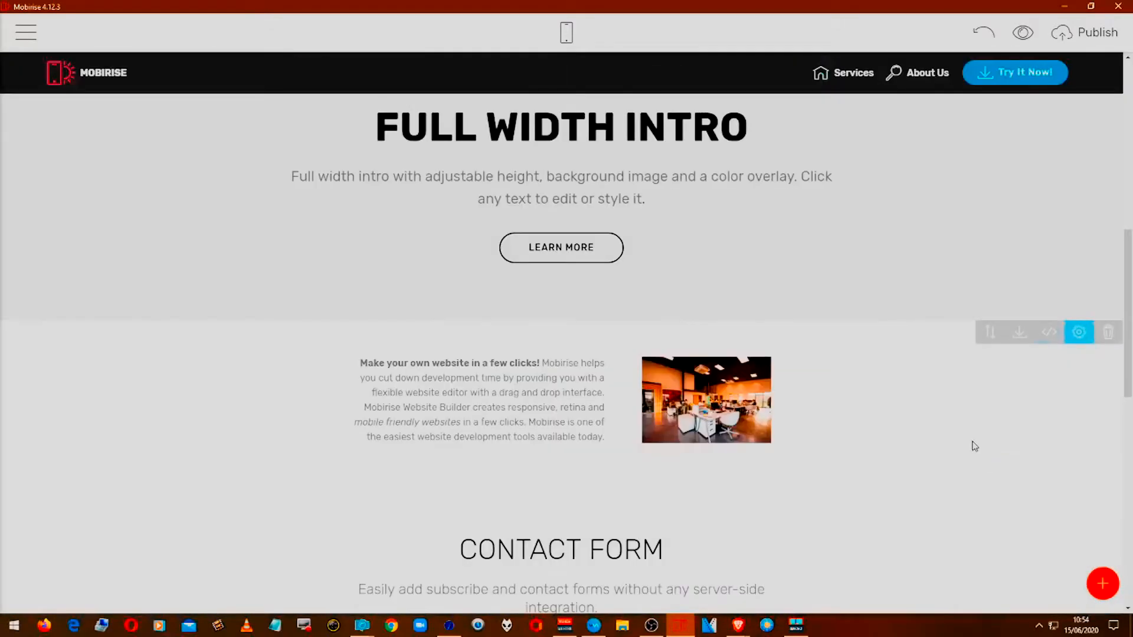
{"action": "scroll", "coordinate": [974, 446], "scroll_direction": "down", "scroll_amount": 15}
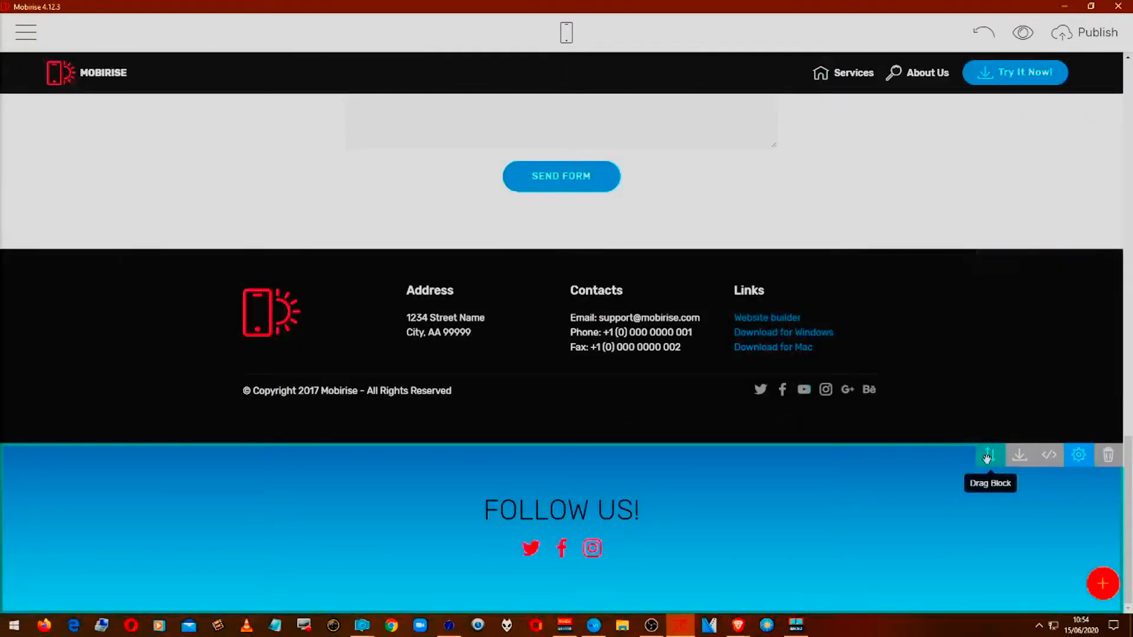
{"action": "left_click_drag", "start_coordinate": [987, 455], "coordinate": [973, 432]}
{"action": "left_click_drag", "start_coordinate": [901, 378], "coordinate": [728, 256]}
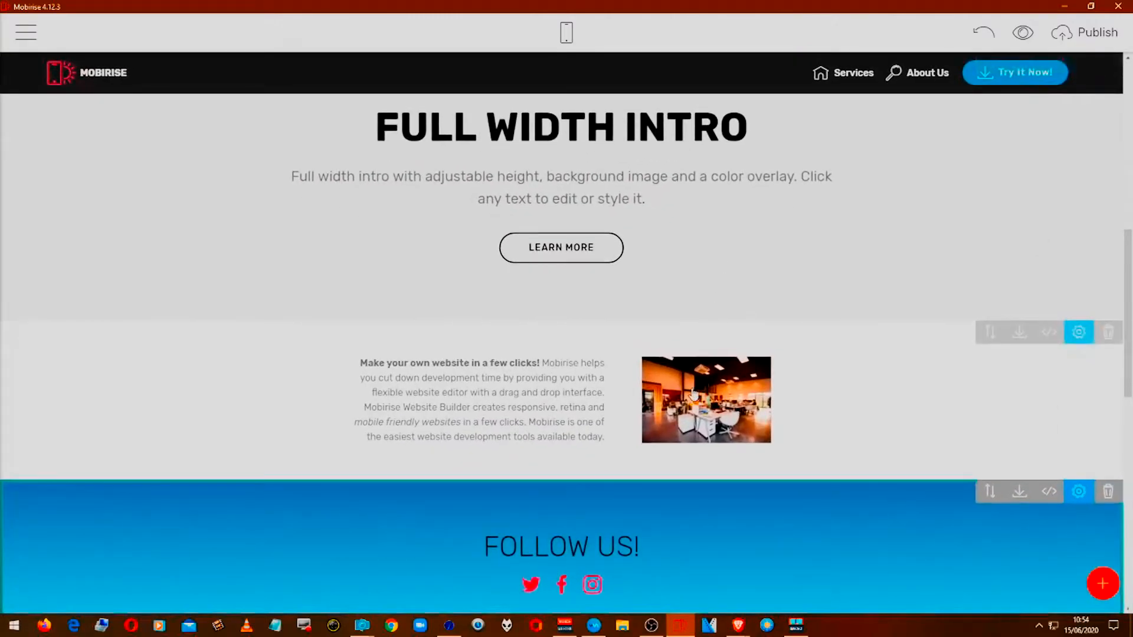
{"action": "scroll", "coordinate": [959, 459], "scroll_direction": "down", "scroll_amount": 5}
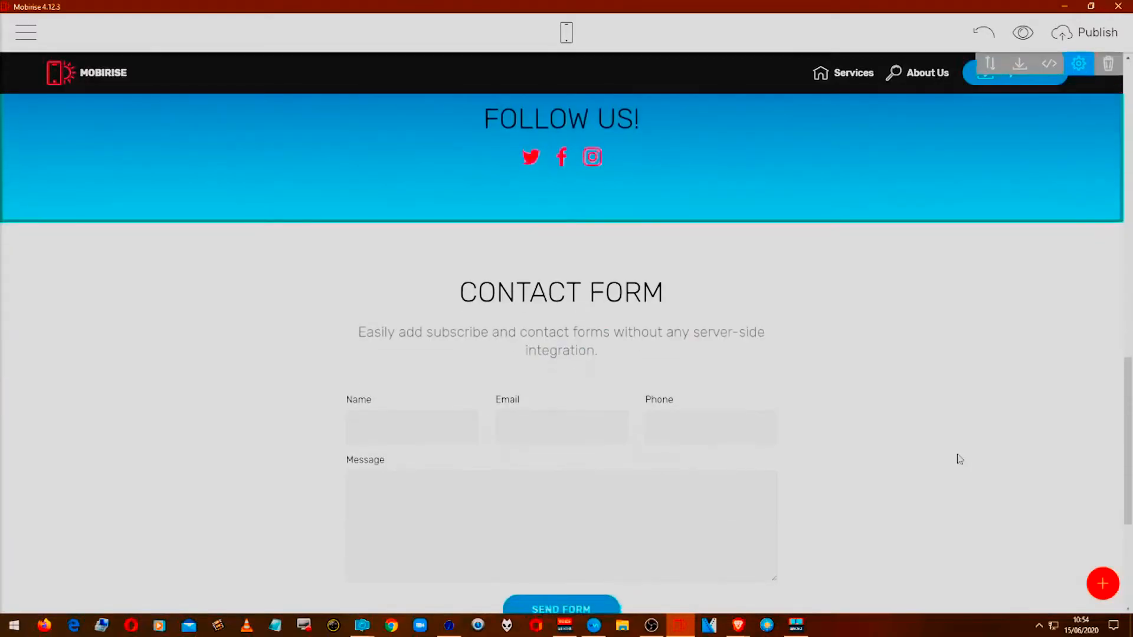
{"action": "scroll", "coordinate": [959, 459], "scroll_direction": "up", "scroll_amount": 5}
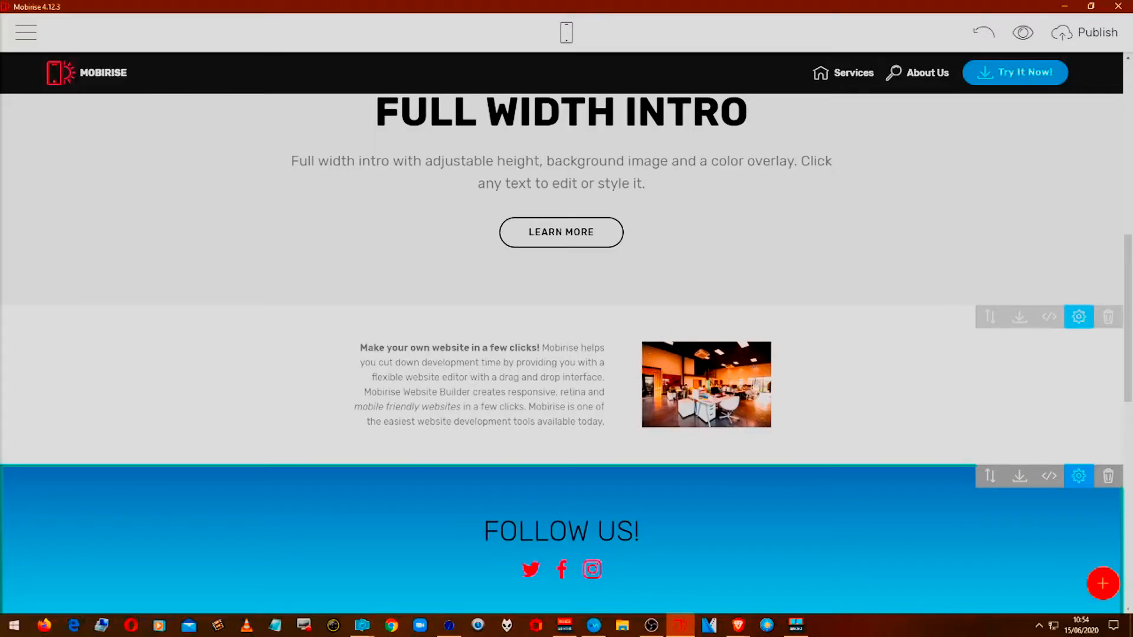
Replace the Article block's office photo with the red Christmas bauble image from the free online library, checking the image link options without adding a link
{"action": "left_click", "coordinate": [739, 388]}
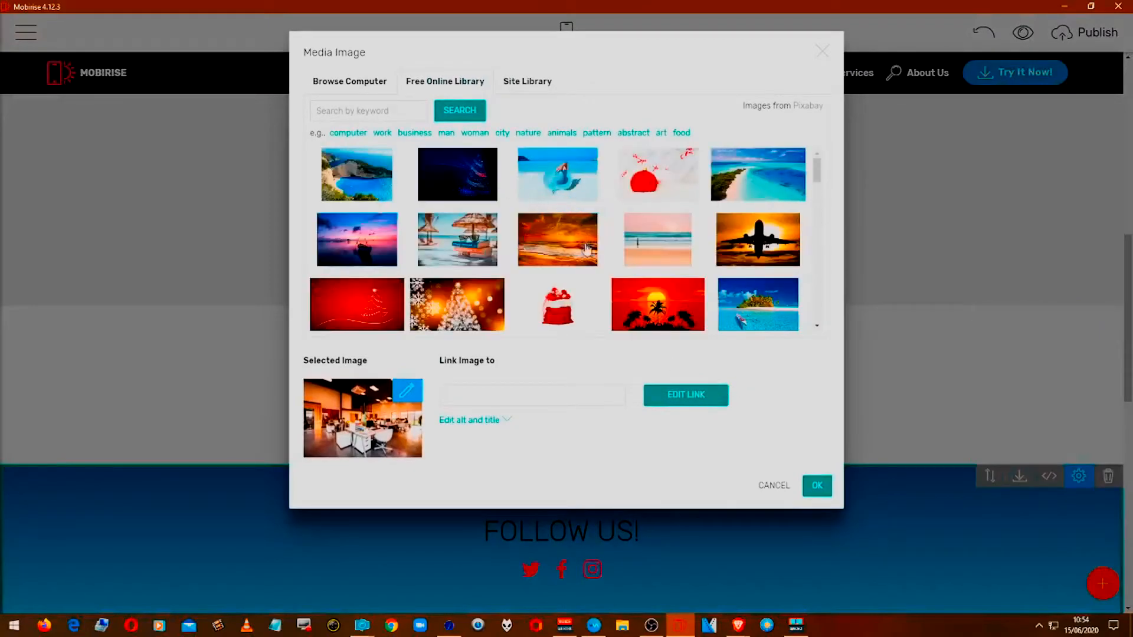
{"action": "left_click", "coordinate": [660, 181]}
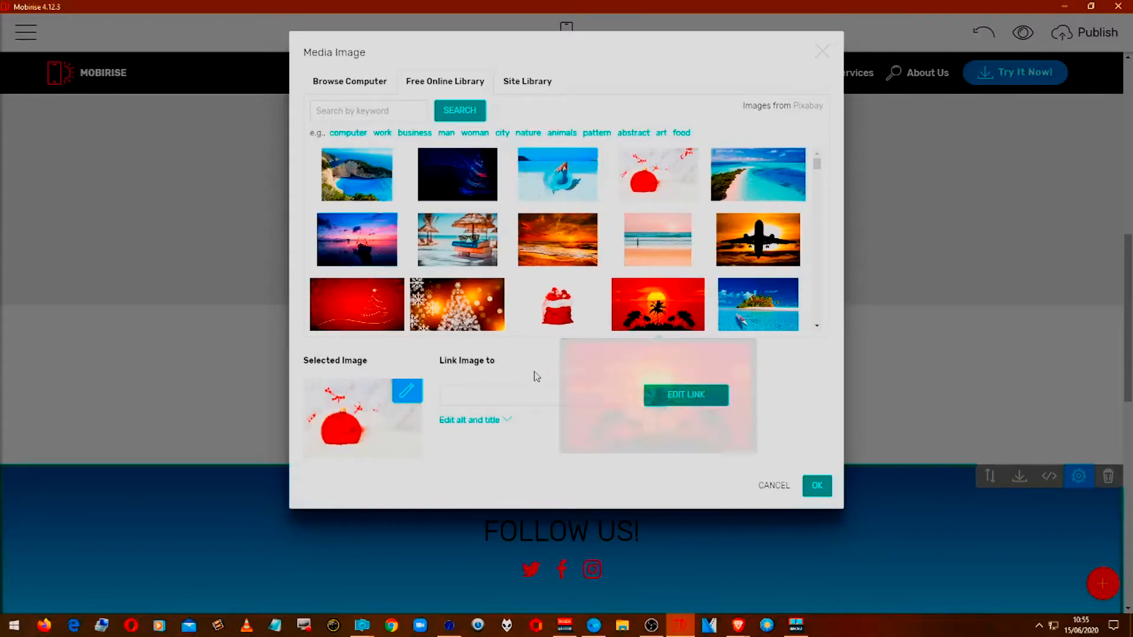
{"action": "left_click", "coordinate": [527, 391]}
{"action": "left_click", "coordinate": [523, 390]}
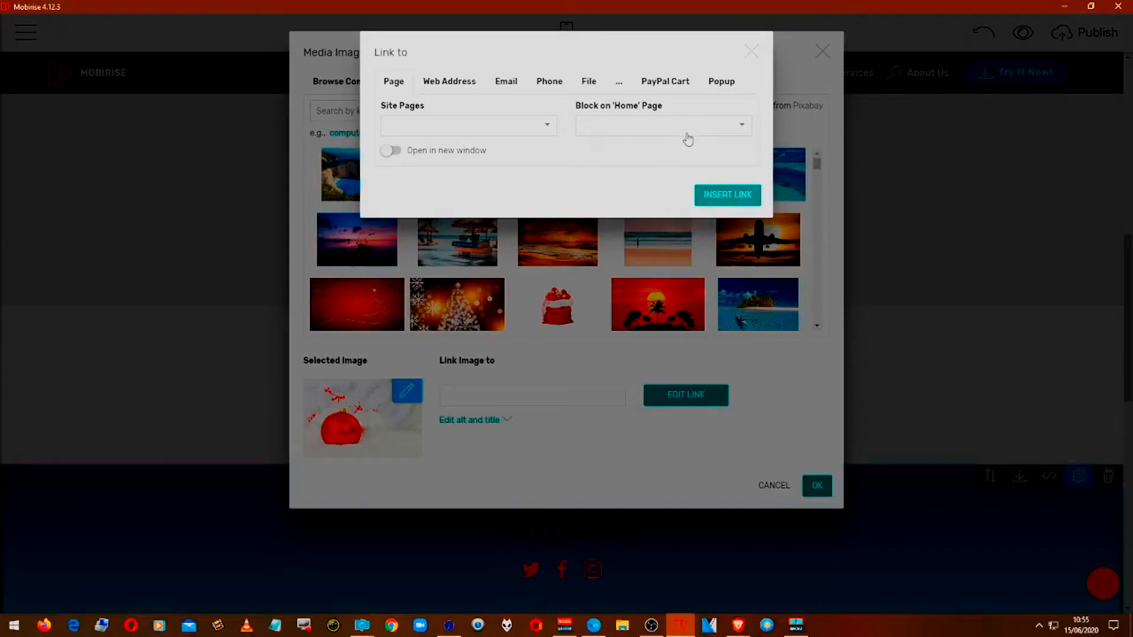
{"action": "left_click", "coordinate": [715, 127]}
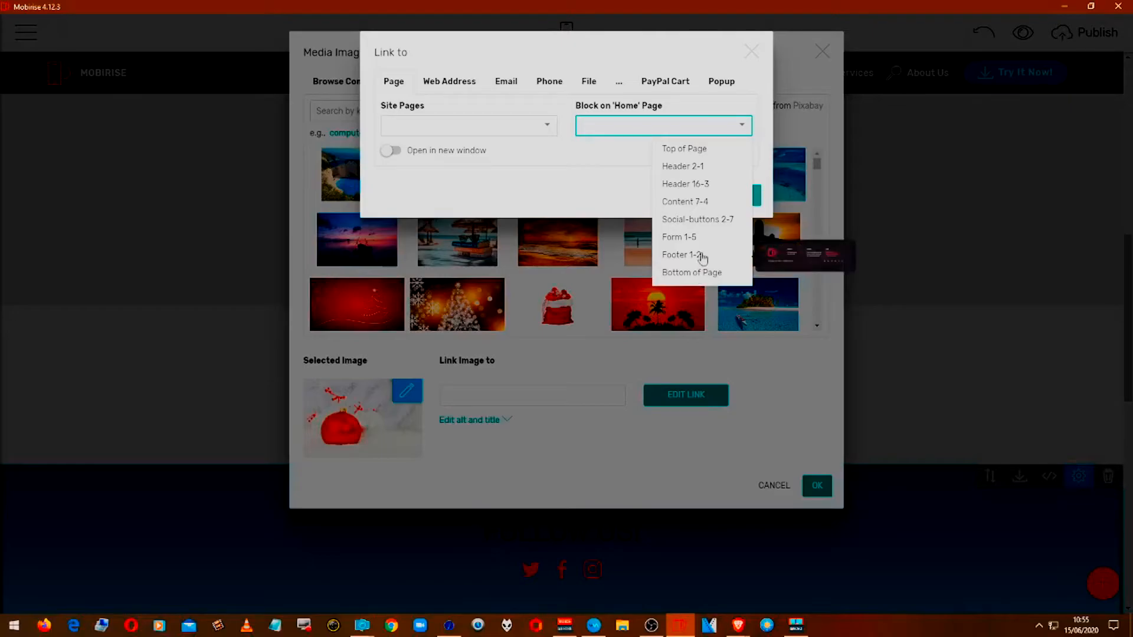
{"action": "left_click", "coordinate": [750, 51]}
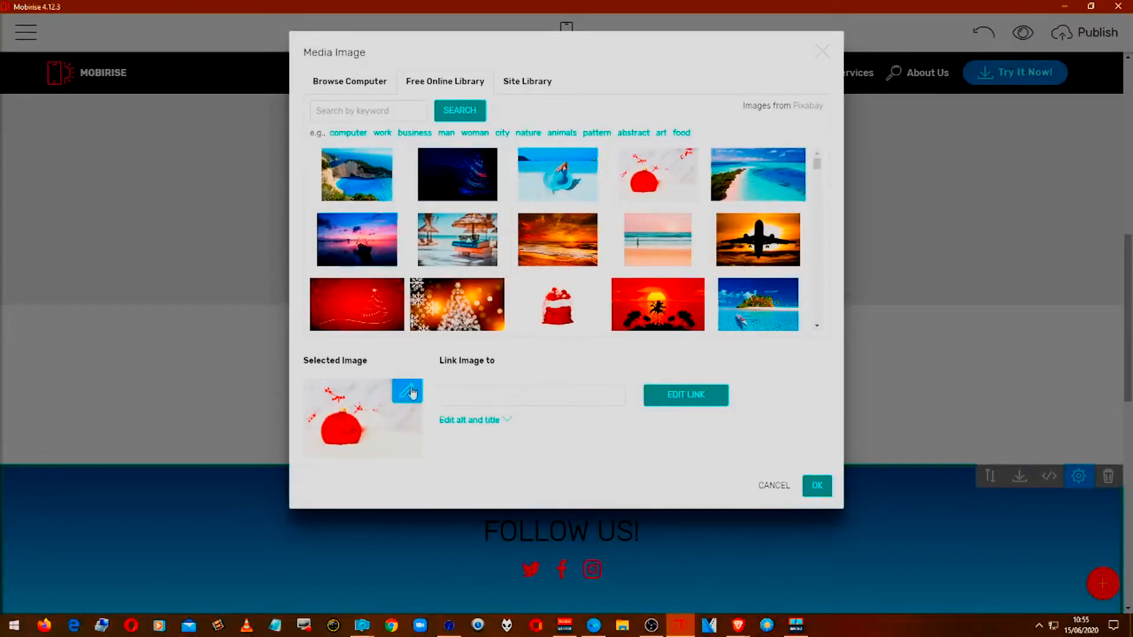
{"action": "left_click", "coordinate": [817, 485]}
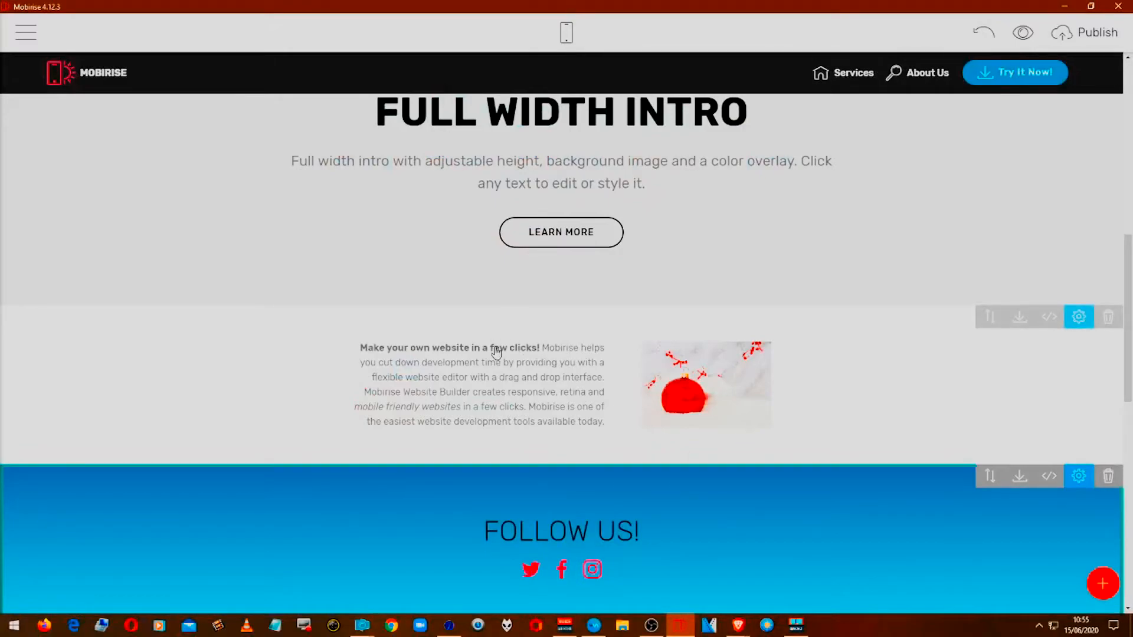
Recolour the Article block's text light pink (#ff7f9f) and view the custom colour options
{"action": "left_click", "coordinate": [513, 384]}
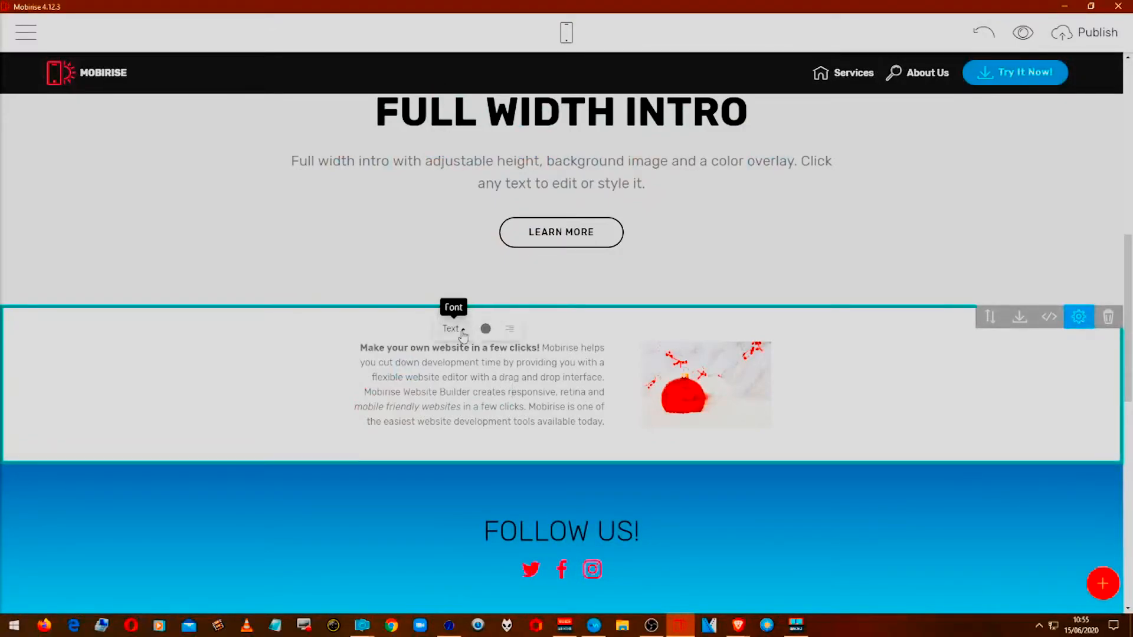
{"action": "left_click", "coordinate": [486, 329]}
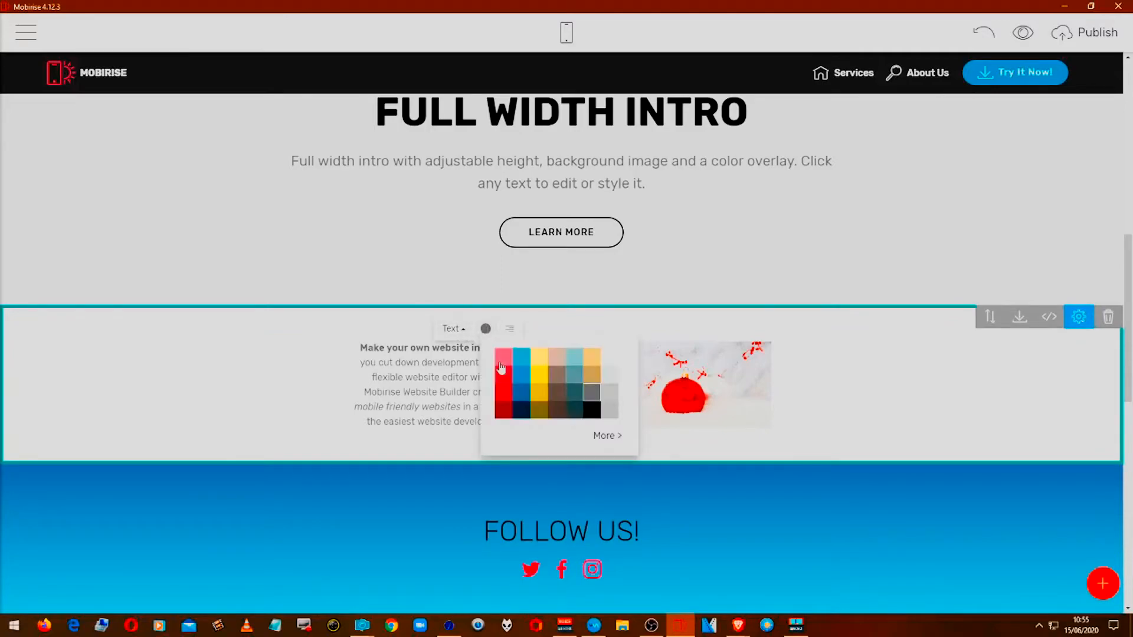
{"action": "left_click", "coordinate": [501, 366]}
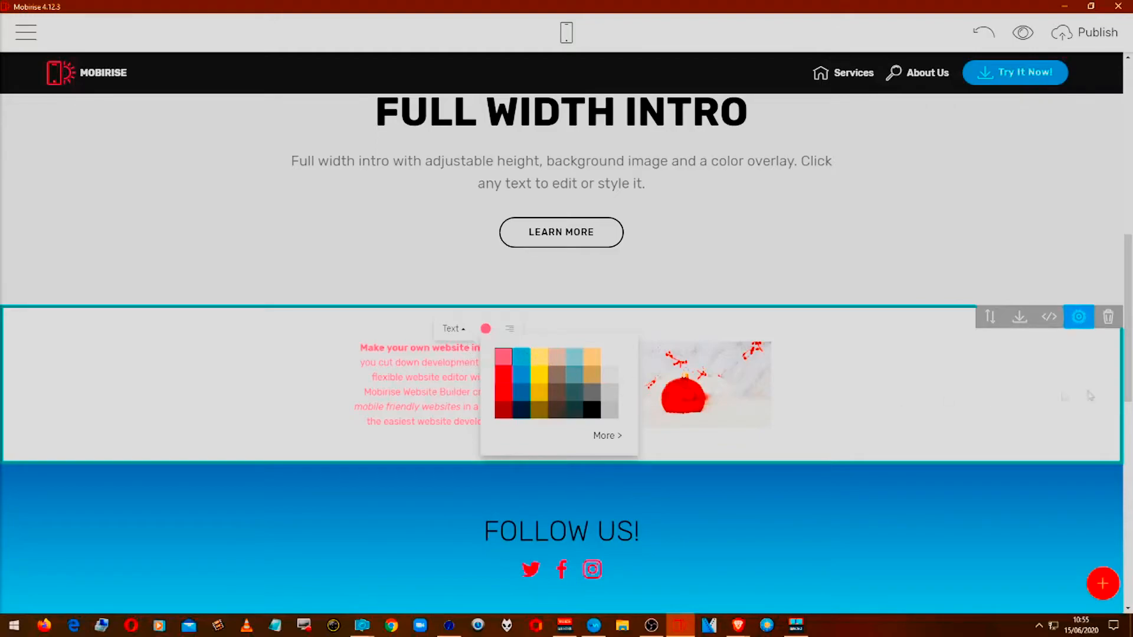
{"action": "left_click", "coordinate": [604, 436]}
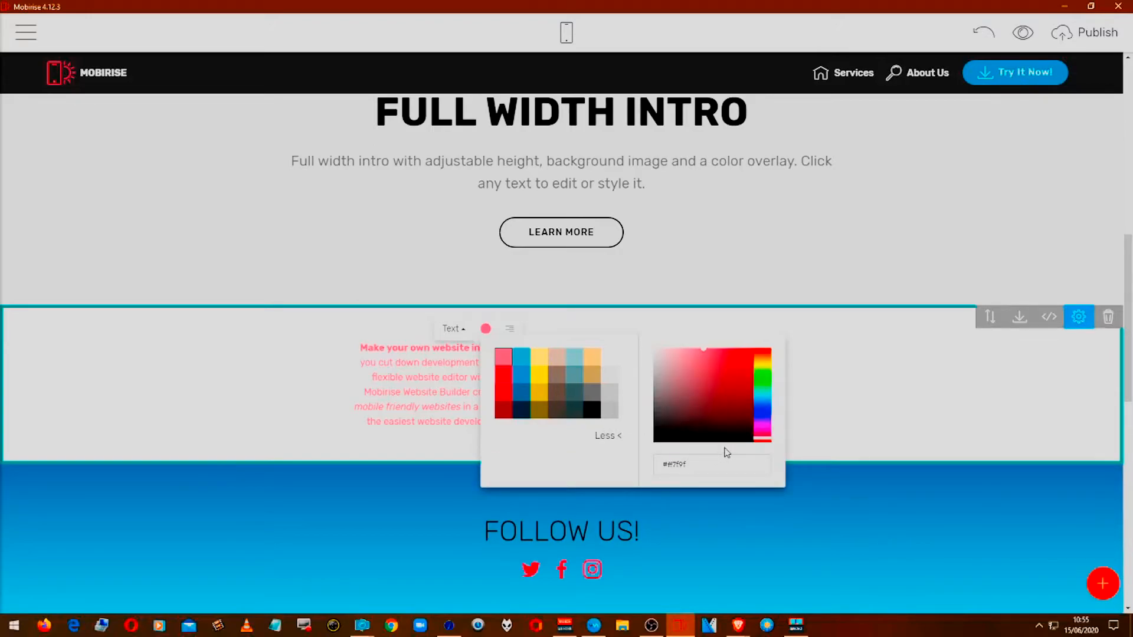
{"action": "left_click", "coordinate": [690, 465]}
{"action": "left_click", "coordinate": [786, 446]}
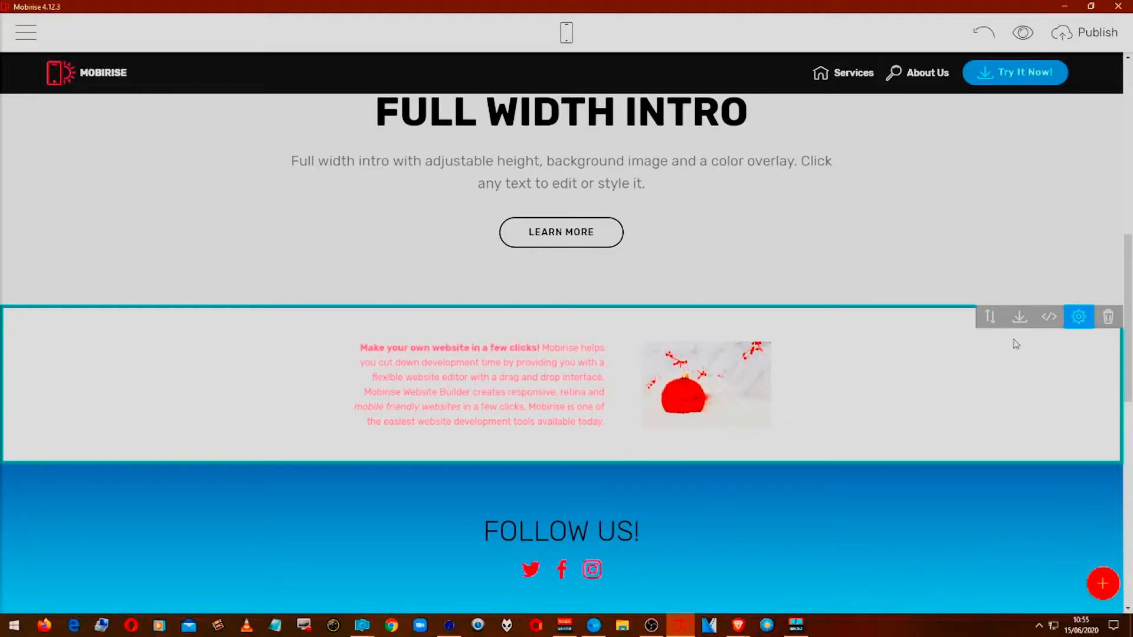
Reduce the Article block's top and bottom spacing to nearly the minimum and enlarge its image to about three quarters of the media size range
{"action": "left_click", "coordinate": [1080, 322]}
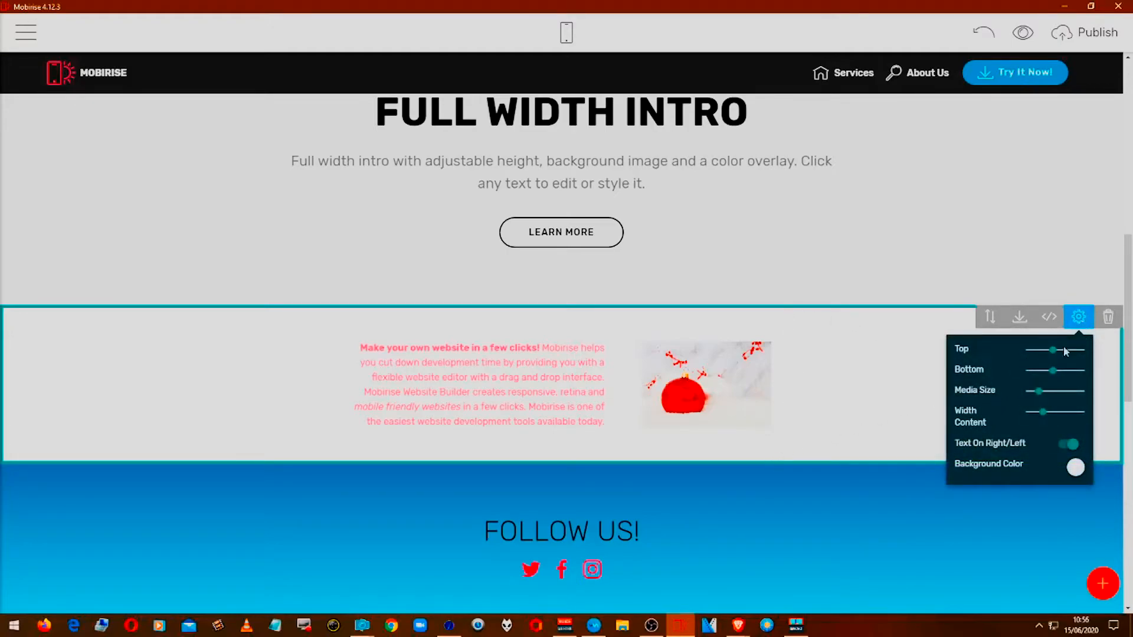
{"action": "left_click_drag", "start_coordinate": [1051, 351], "coordinate": [1028, 377]}
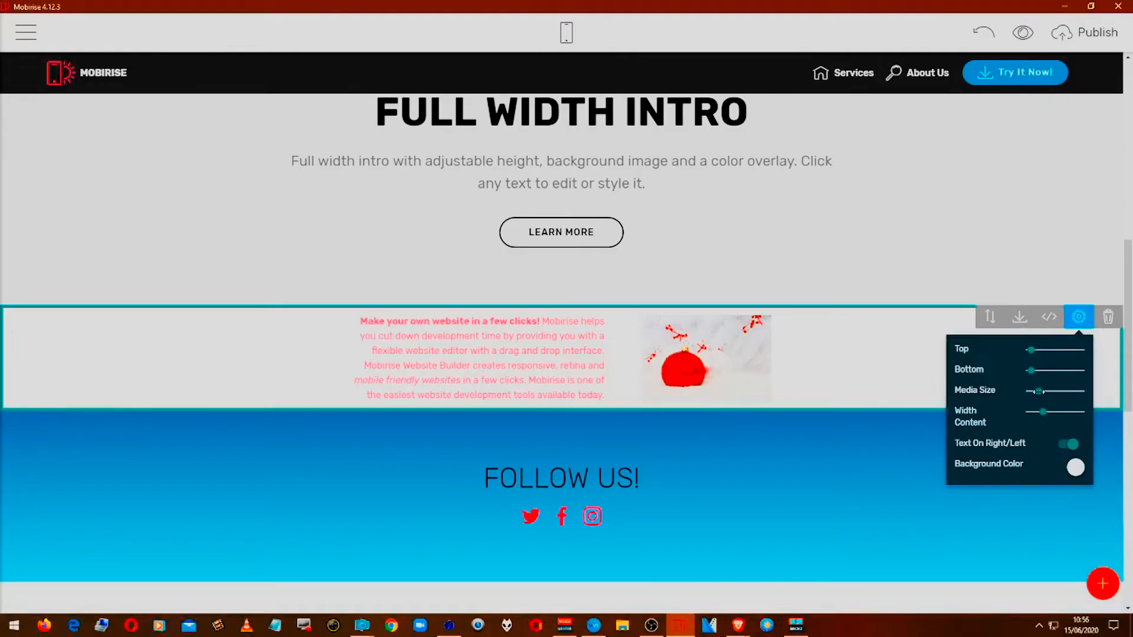
{"action": "left_click_drag", "start_coordinate": [1039, 391], "coordinate": [1074, 391]}
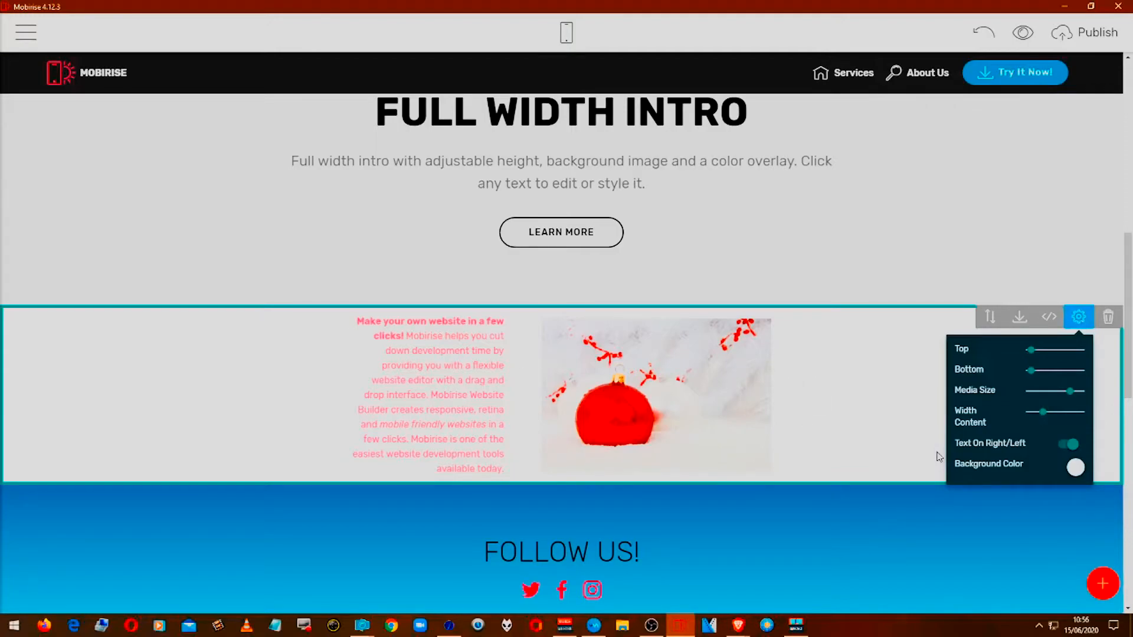
Switch the Article block's text and image sides back and forth, ending with the image left of the text
{"action": "left_click", "coordinate": [1067, 446]}
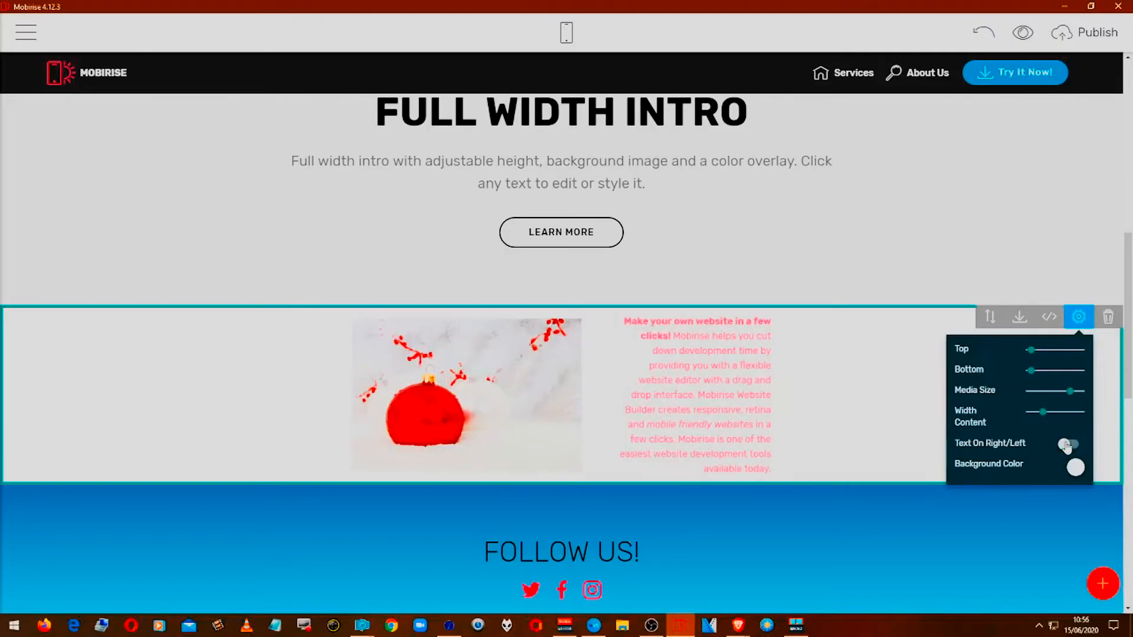
{"action": "left_click", "coordinate": [1069, 446]}
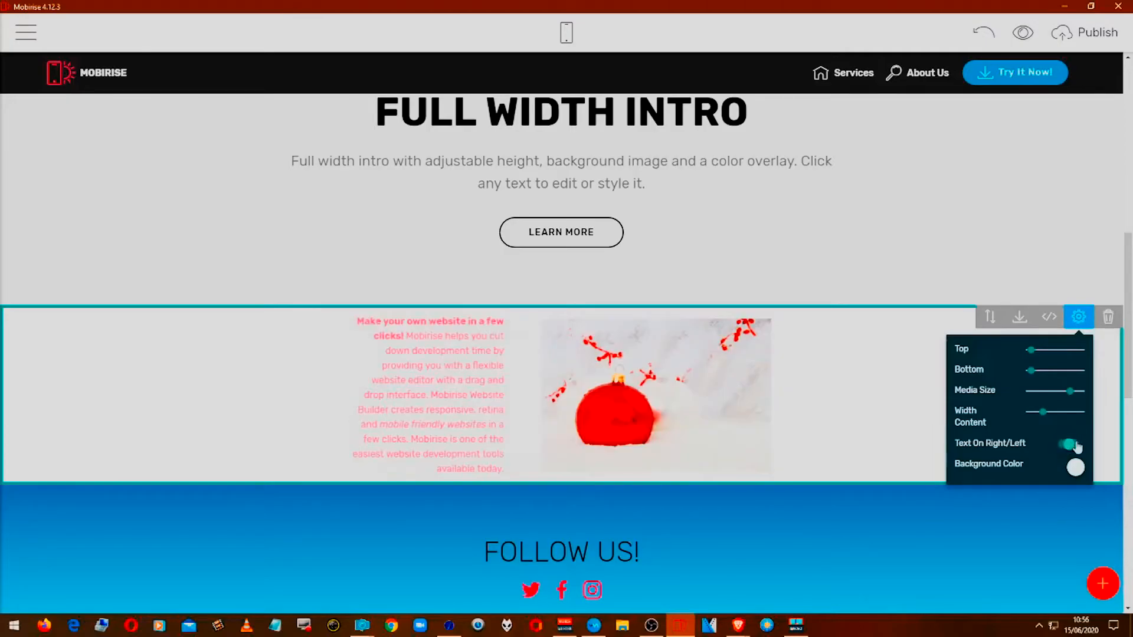
{"action": "left_click", "coordinate": [1070, 445]}
{"action": "left_click", "coordinate": [1068, 446]}
{"action": "left_click", "coordinate": [1063, 447]}
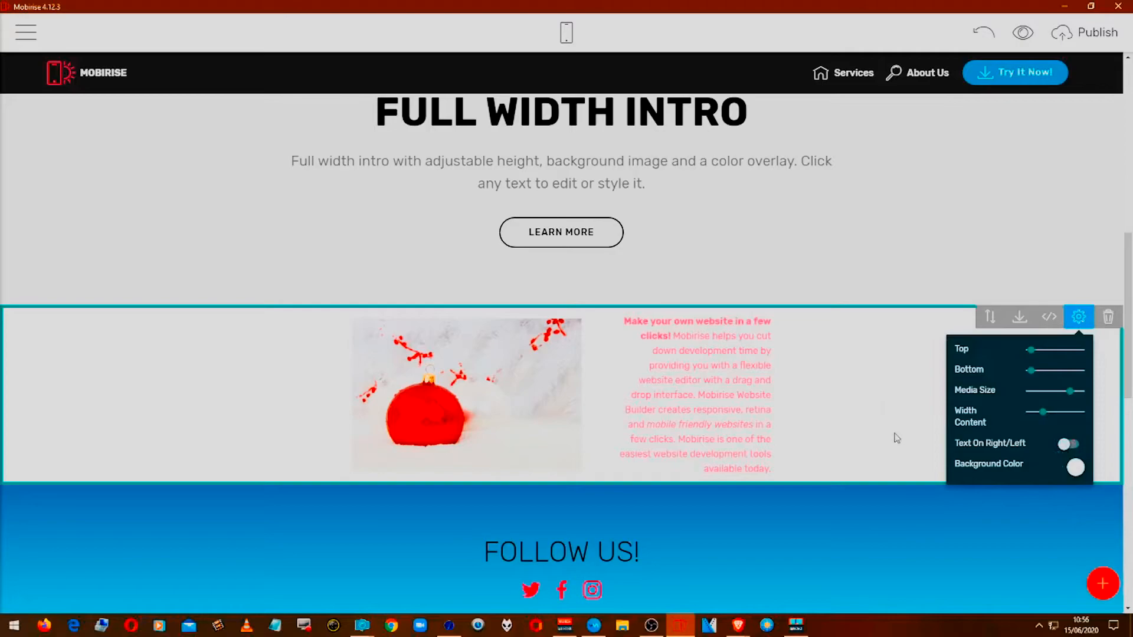
{"action": "left_click", "coordinate": [1077, 469]}
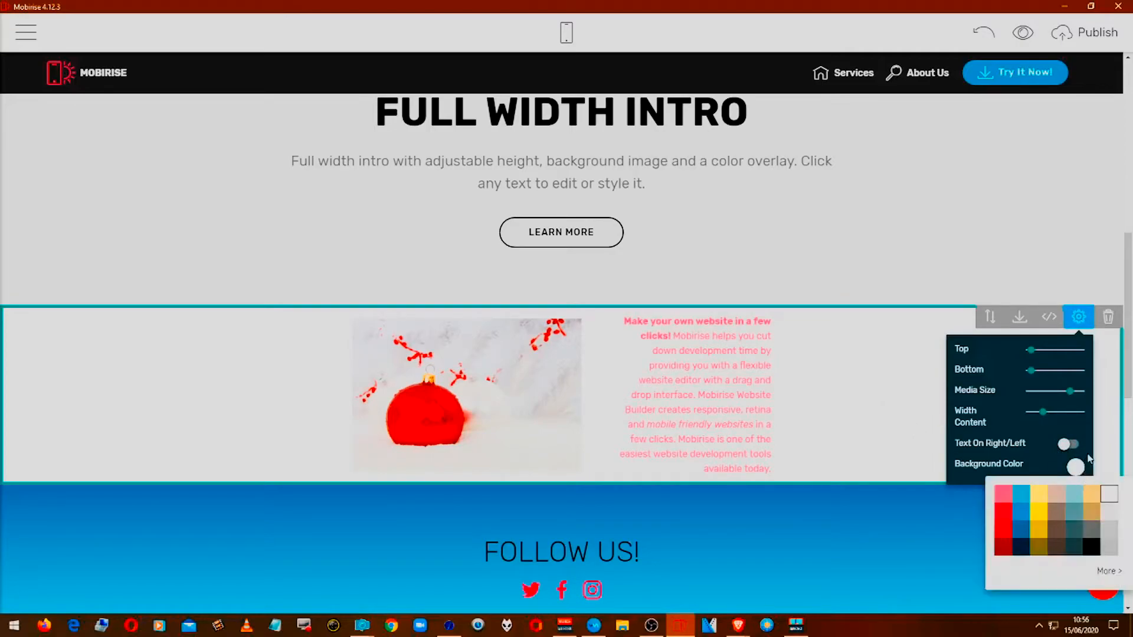
{"action": "left_click", "coordinate": [1112, 576]}
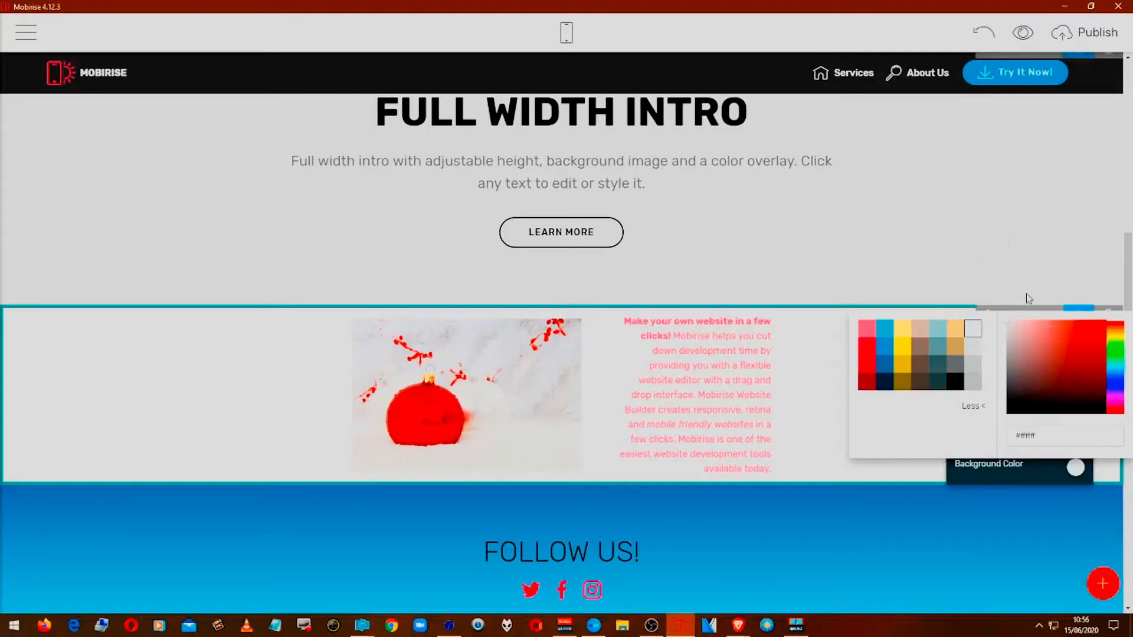
{"action": "left_click", "coordinate": [1017, 270]}
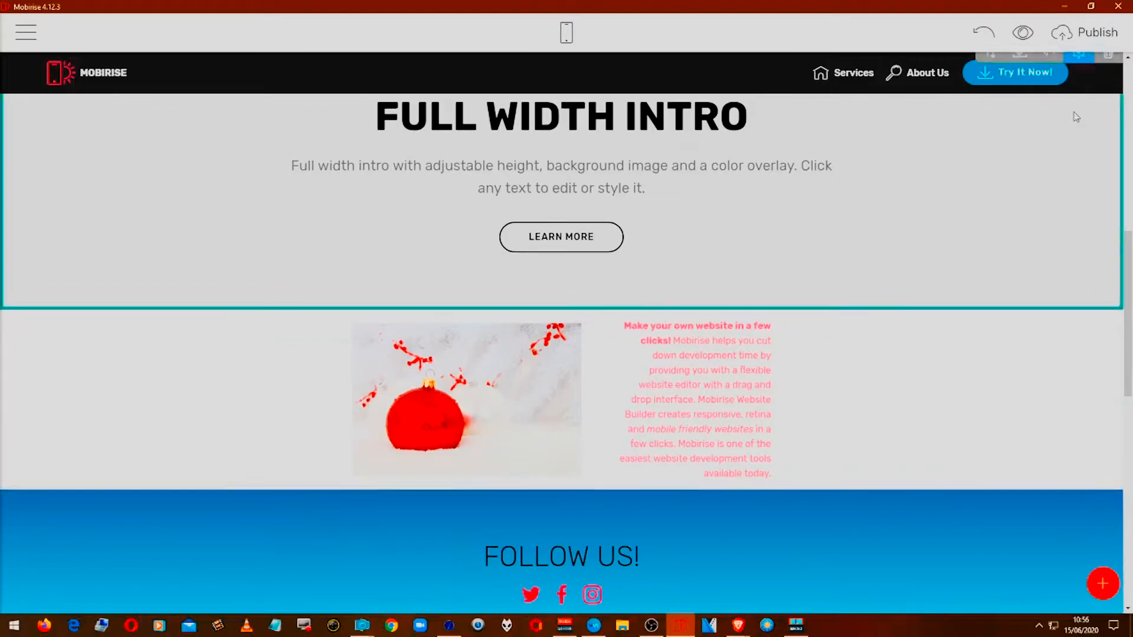
Copy the hex code #efefef of the Full Width Intro block's background colour
{"action": "scroll", "coordinate": [1076, 116], "scroll_direction": "up", "scroll_amount": 2}
{"action": "left_click", "coordinate": [1079, 169]}
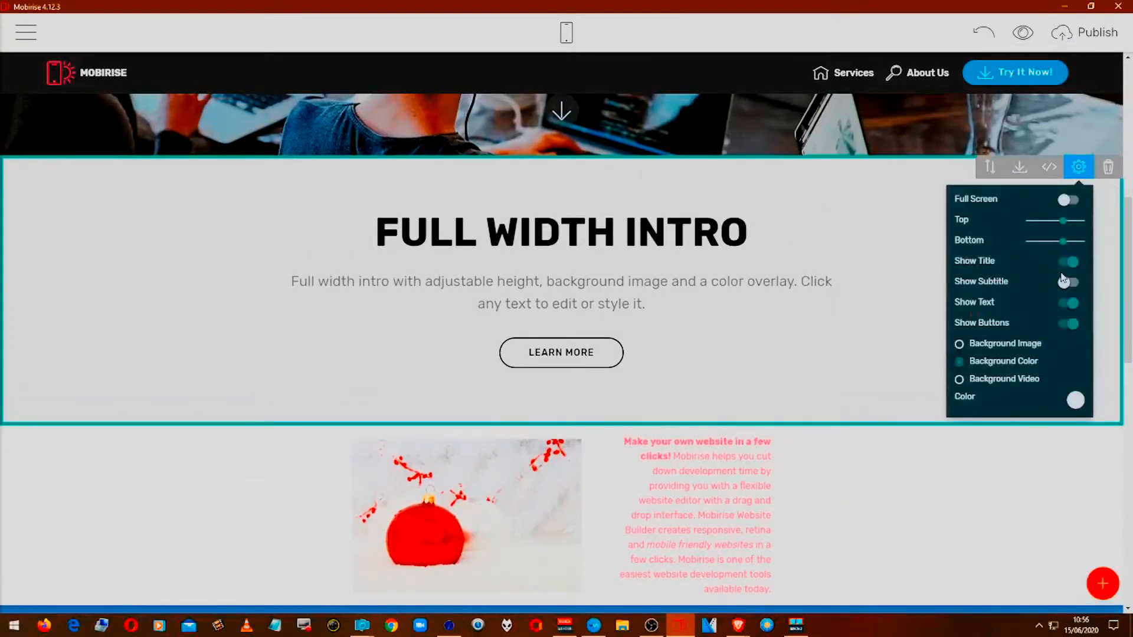
{"action": "left_click", "coordinate": [1074, 404]}
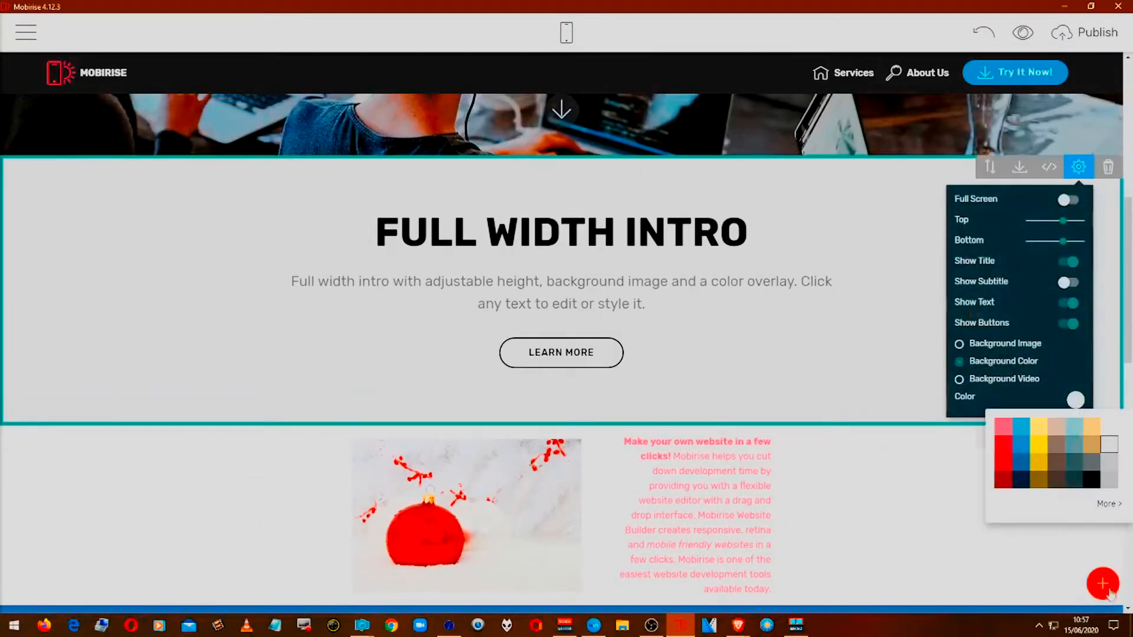
{"action": "left_click", "coordinate": [1033, 532]}
{"action": "right_click", "coordinate": [1027, 536]}
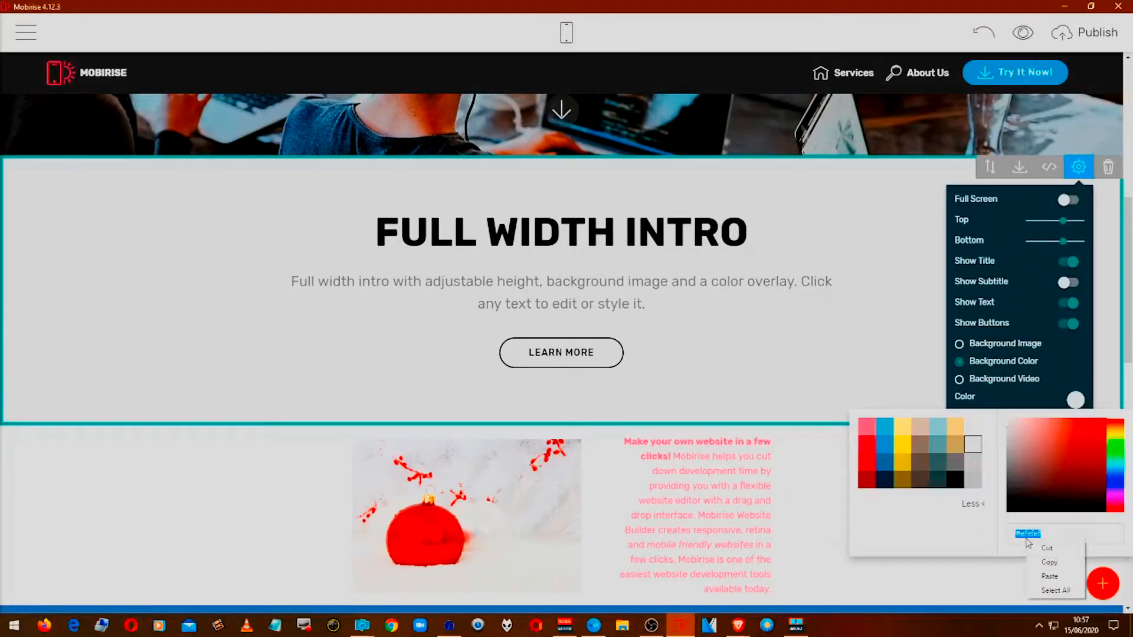
{"action": "left_click", "coordinate": [1046, 562]}
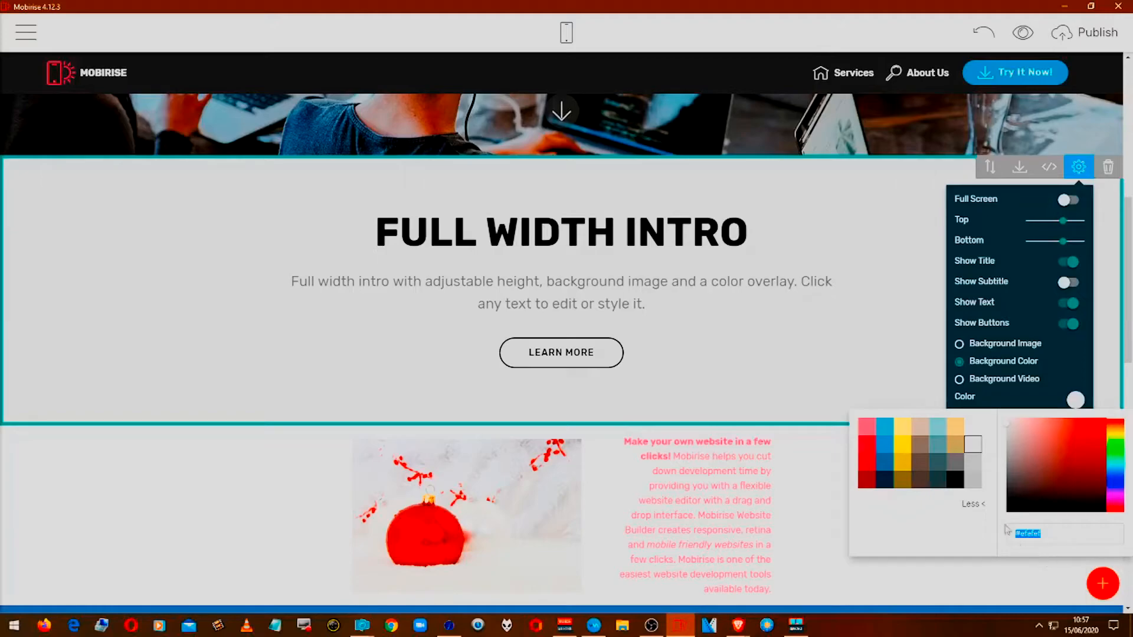
Set the Article block's background colour to the copied code #efefef
{"action": "scroll", "coordinate": [896, 363], "scroll_direction": "down", "scroll_amount": 7}
{"action": "scroll", "coordinate": [939, 372], "scroll_direction": "up", "scroll_amount": 4}
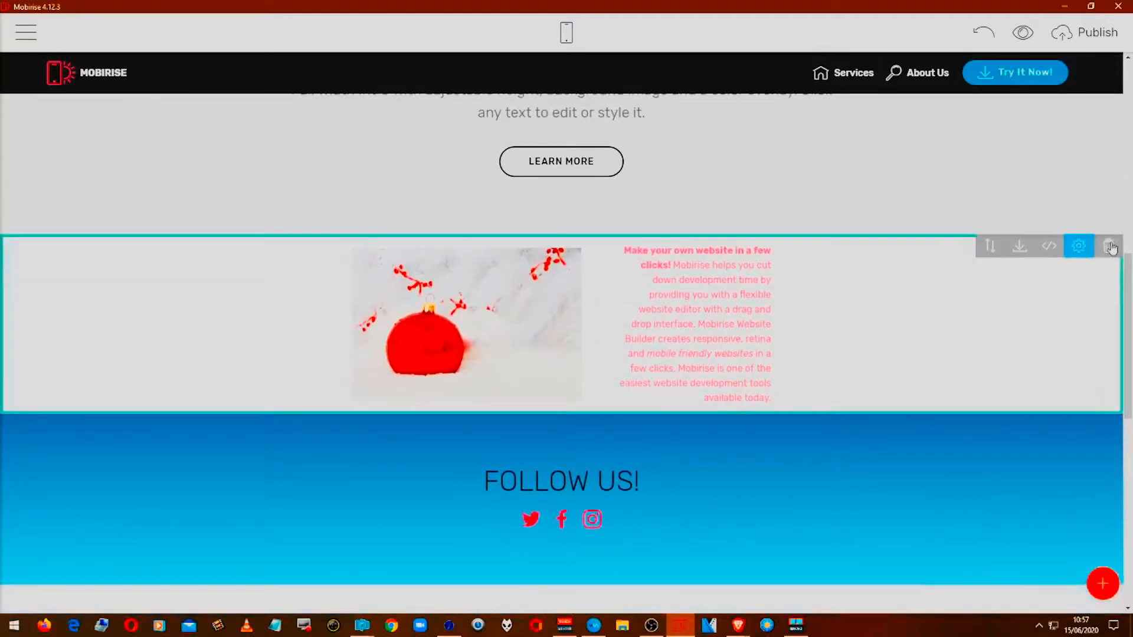
{"action": "left_click", "coordinate": [1079, 248]}
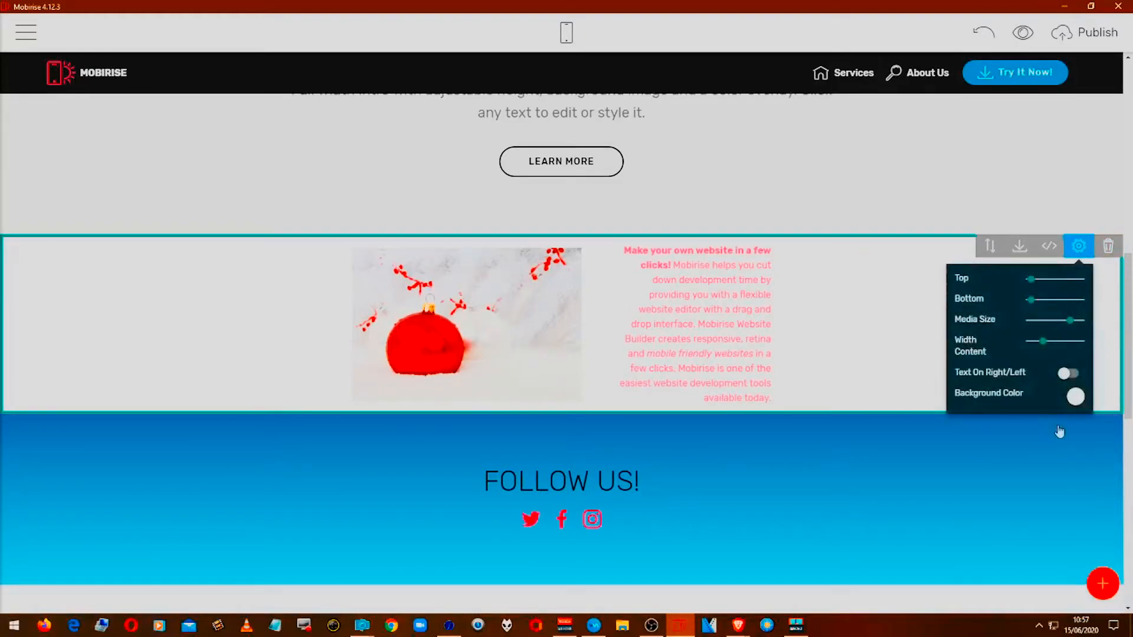
{"action": "left_click", "coordinate": [1075, 395]}
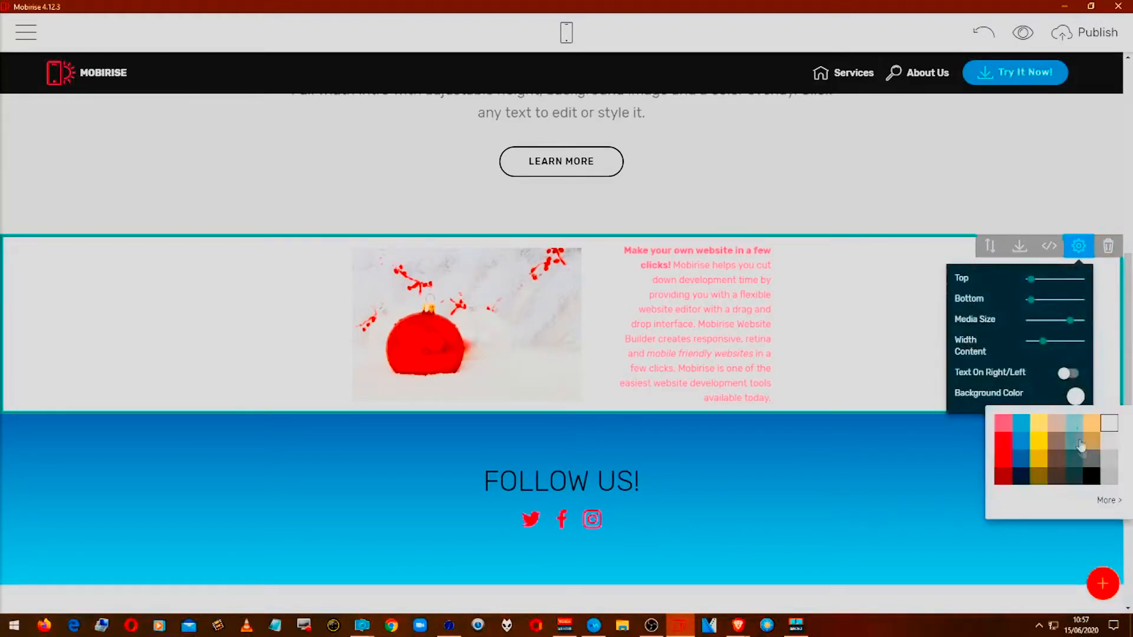
{"action": "left_click", "coordinate": [1107, 500]}
{"action": "double_click", "coordinate": [1060, 534]}
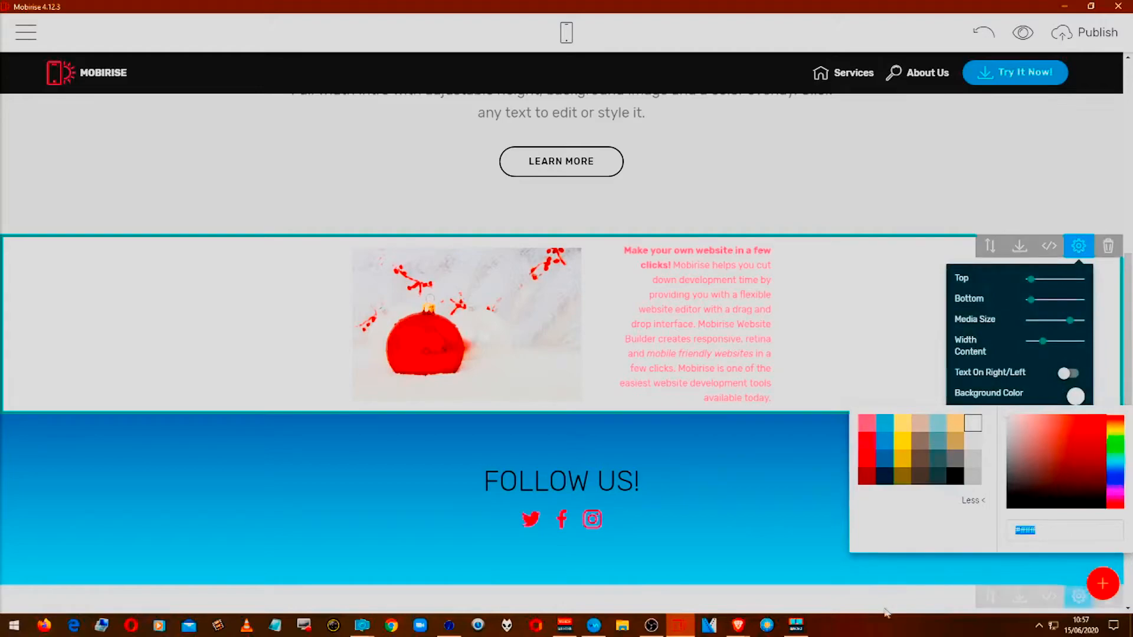
{"action": "key", "text": "ctrl+v"}
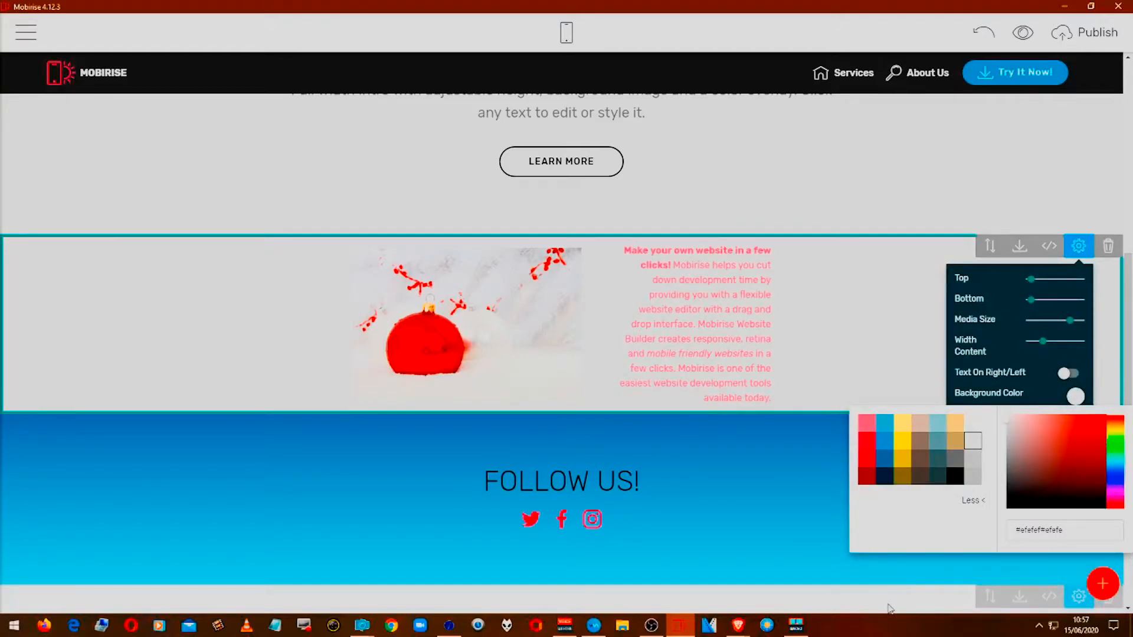
{"action": "key", "text": "ctrl+a"}
{"action": "key", "text": "ctrl+v"}
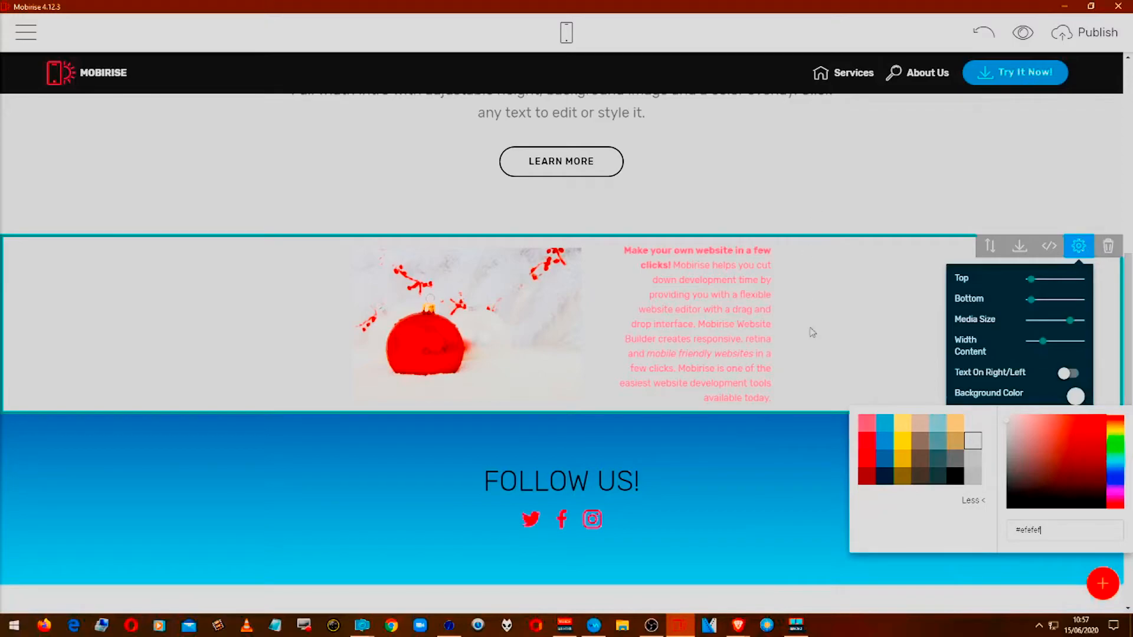
Try adjusting the Article block's content width after closing its background colour selection
{"action": "left_click", "coordinate": [685, 395]}
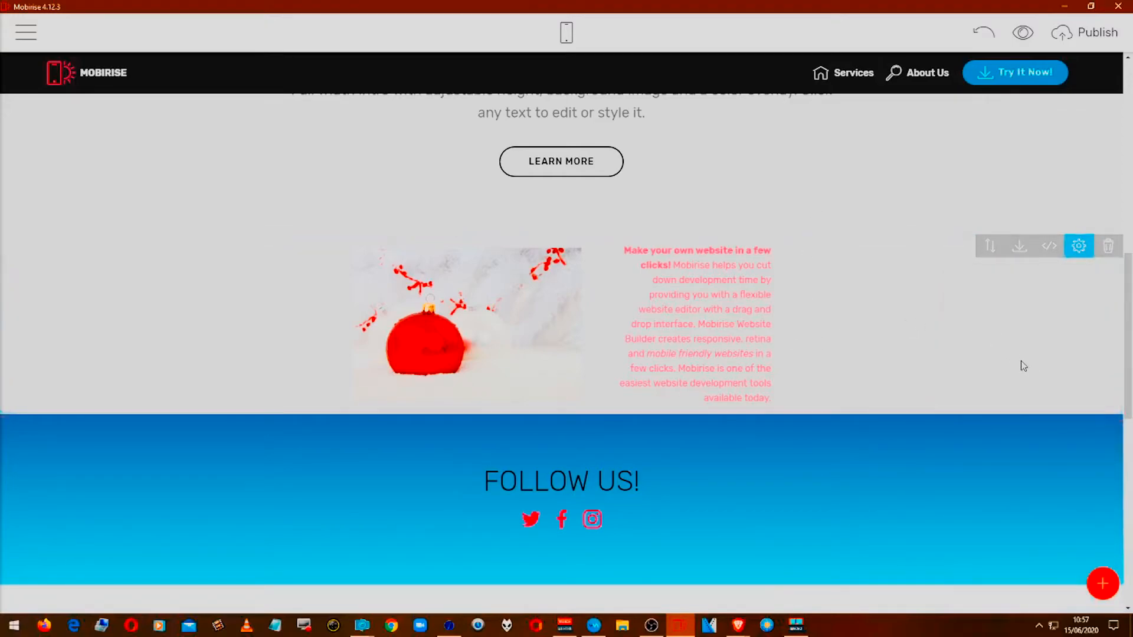
{"action": "scroll", "coordinate": [997, 354], "scroll_direction": "down", "scroll_amount": 1}
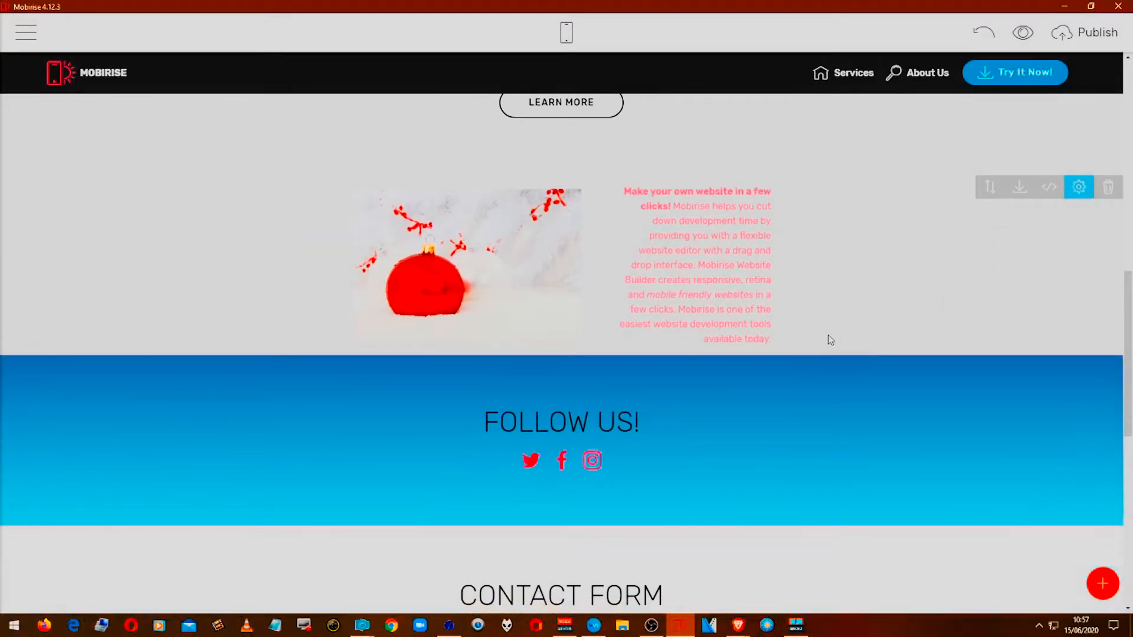
{"action": "left_click", "coordinate": [1078, 187]}
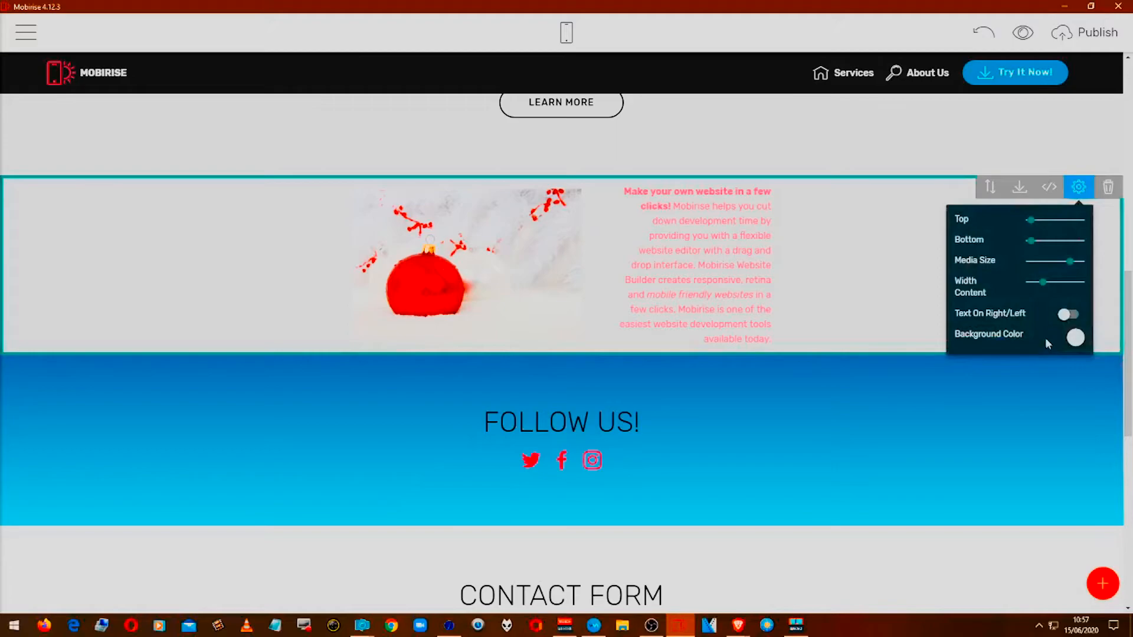
{"action": "mouse_move", "coordinate": [1039, 282]}
{"action": "left_mouse_down"}
{"action": "mouse_move", "coordinate": [1070, 282]}
{"action": "mouse_move", "coordinate": [1044, 273]}
{"action": "left_mouse_up"}
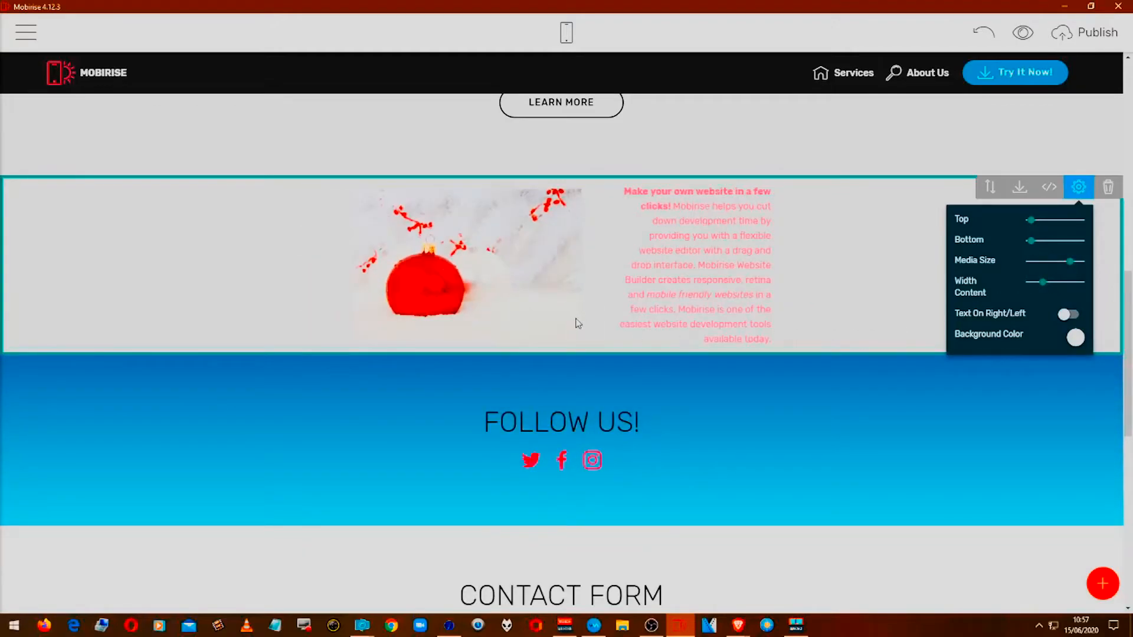
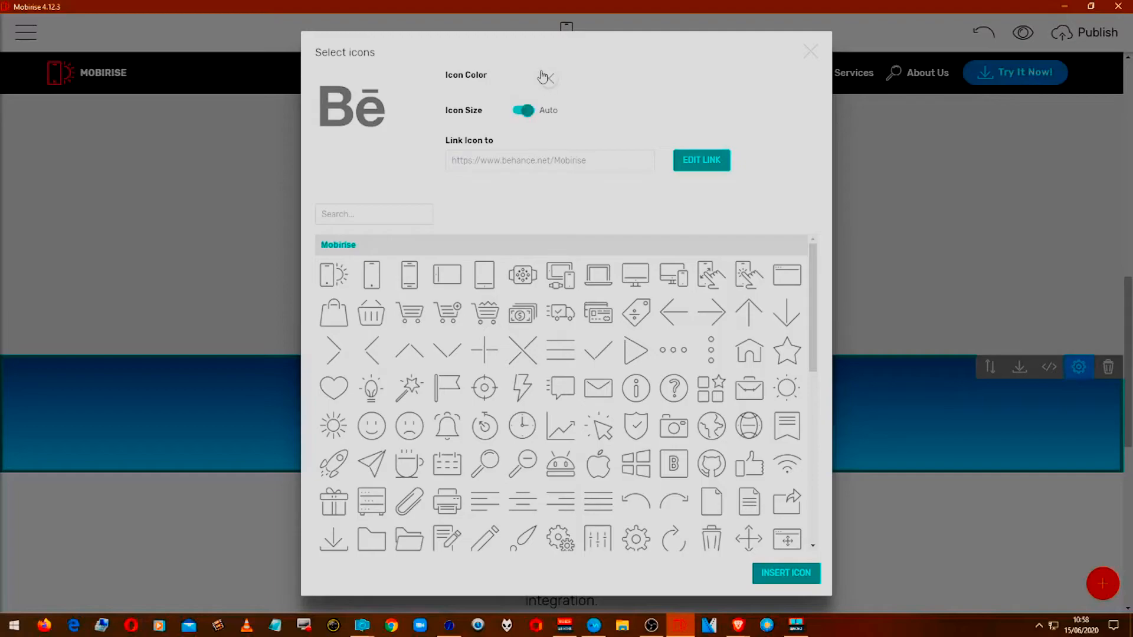
Colour the Behance icon in the Follow Us block yellow and apply it
{"action": "left_click", "coordinate": [548, 78]}
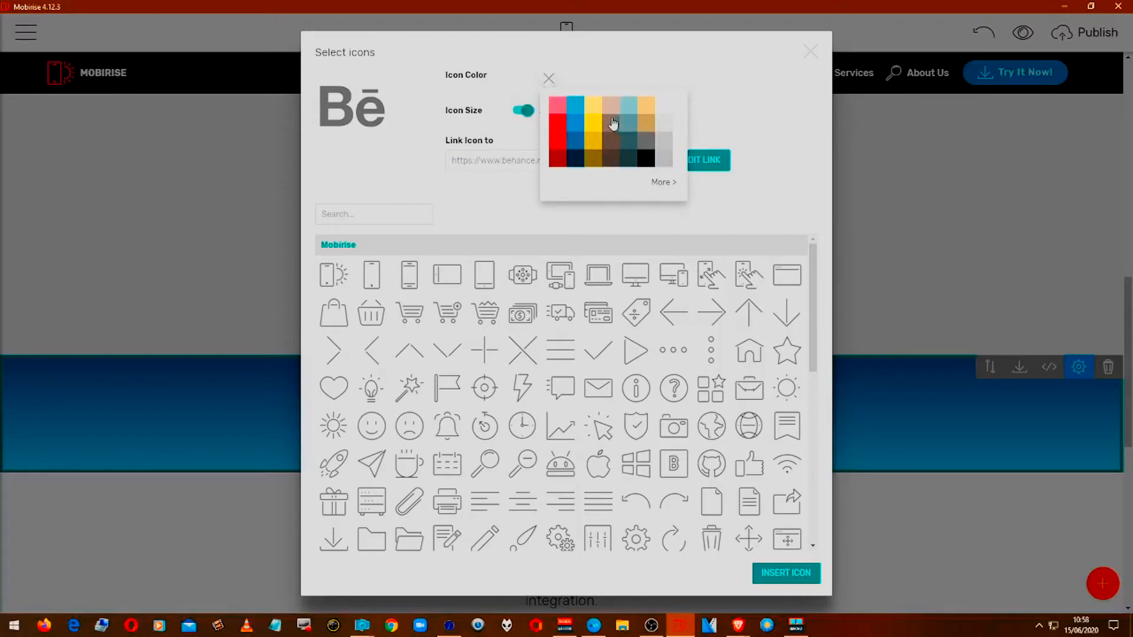
{"action": "left_click", "coordinate": [593, 124]}
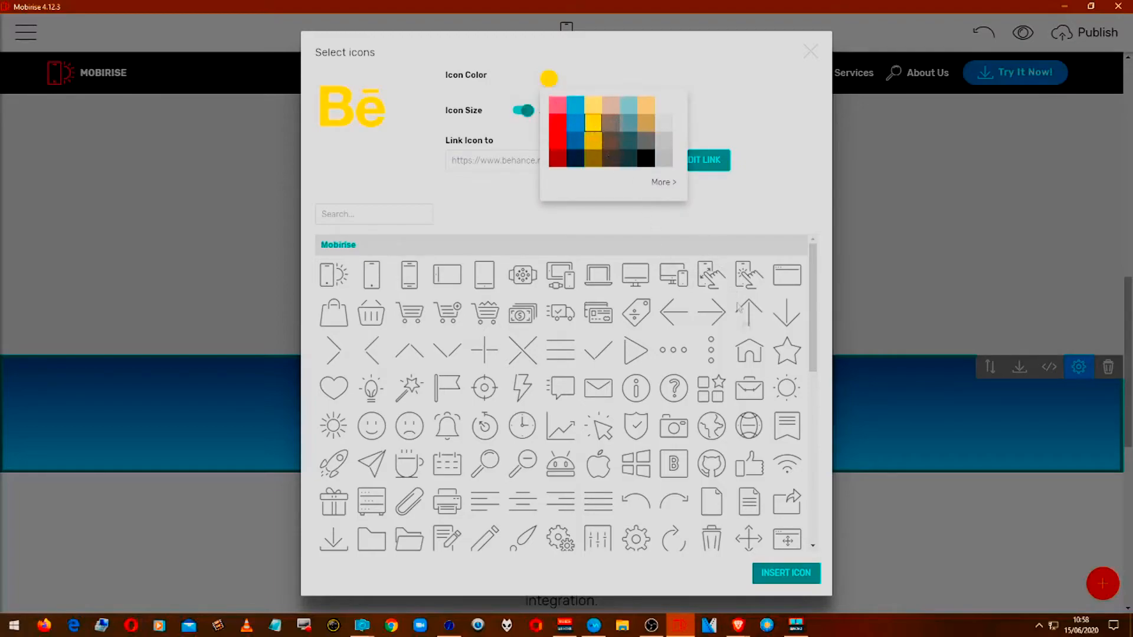
{"action": "left_click", "coordinate": [786, 572]}
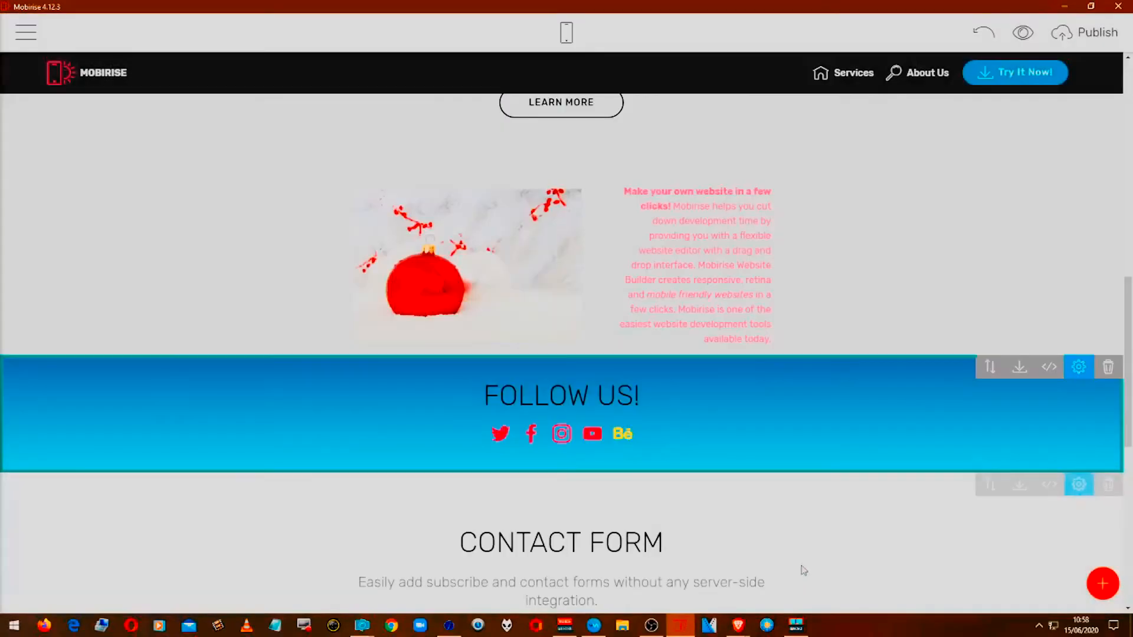
Colour the Twitter icon in the Follow Us block light blue and apply it
{"action": "left_click", "coordinate": [500, 435]}
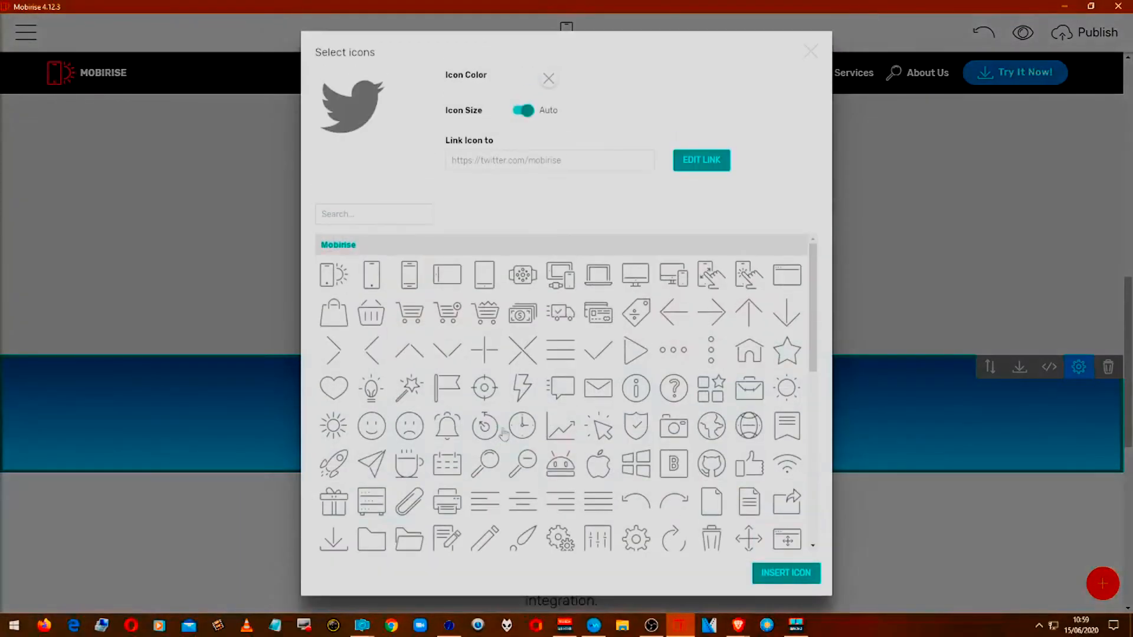
{"action": "left_click", "coordinate": [550, 81]}
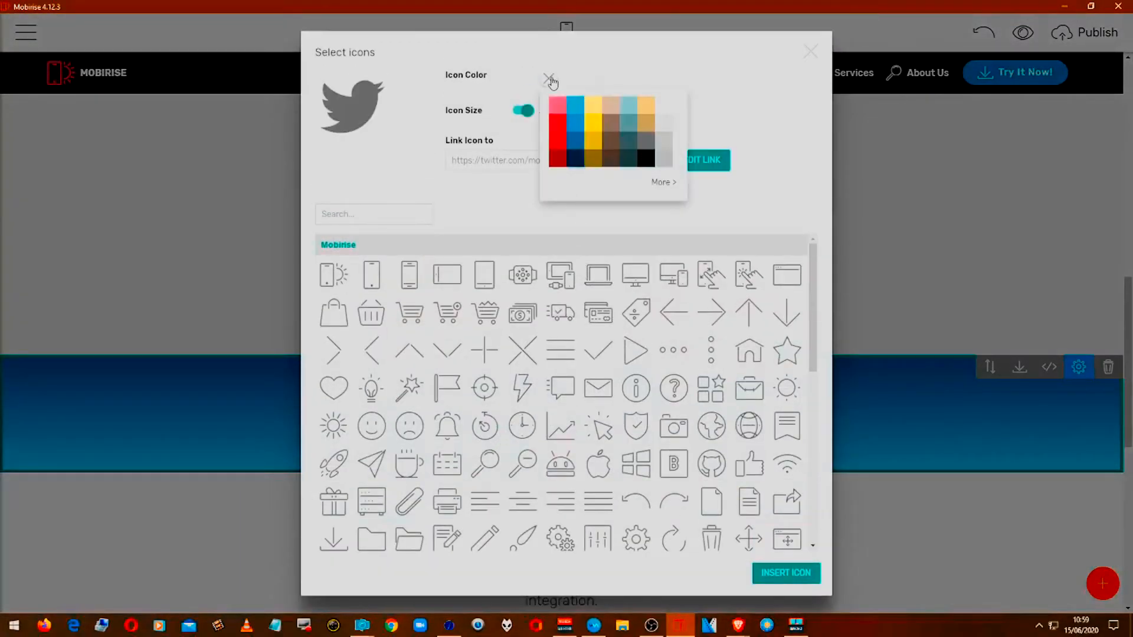
{"action": "left_click", "coordinate": [575, 105]}
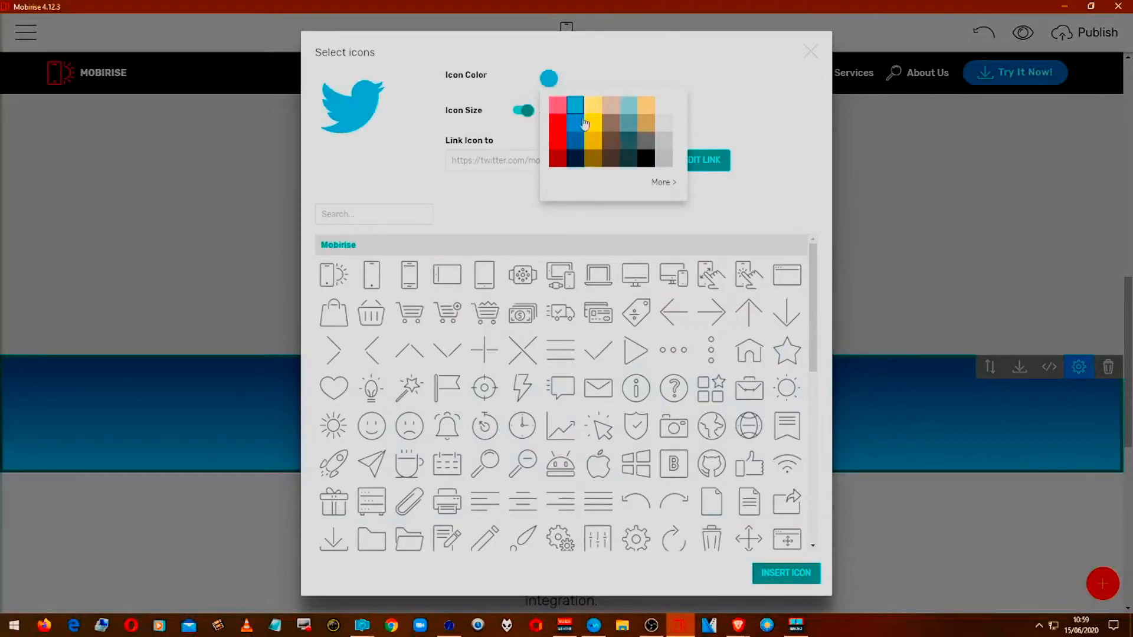
{"action": "left_click", "coordinate": [484, 202]}
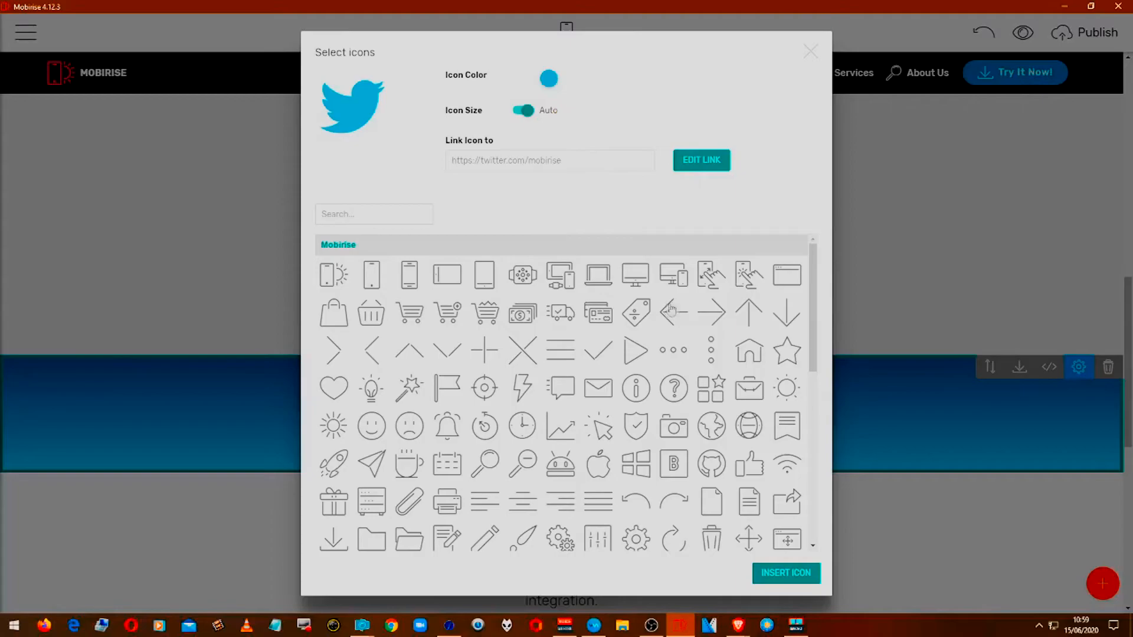
{"action": "left_click", "coordinate": [783, 575]}
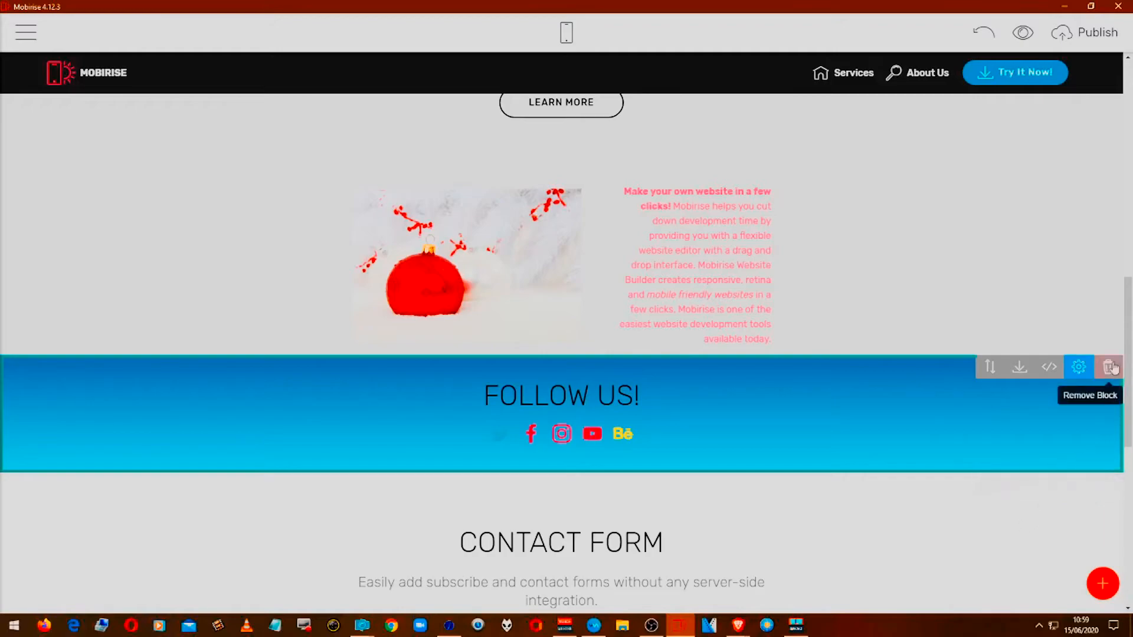
Switch the Follow Us block's background from a colour to a background image
{"action": "left_click", "coordinate": [1079, 368]}
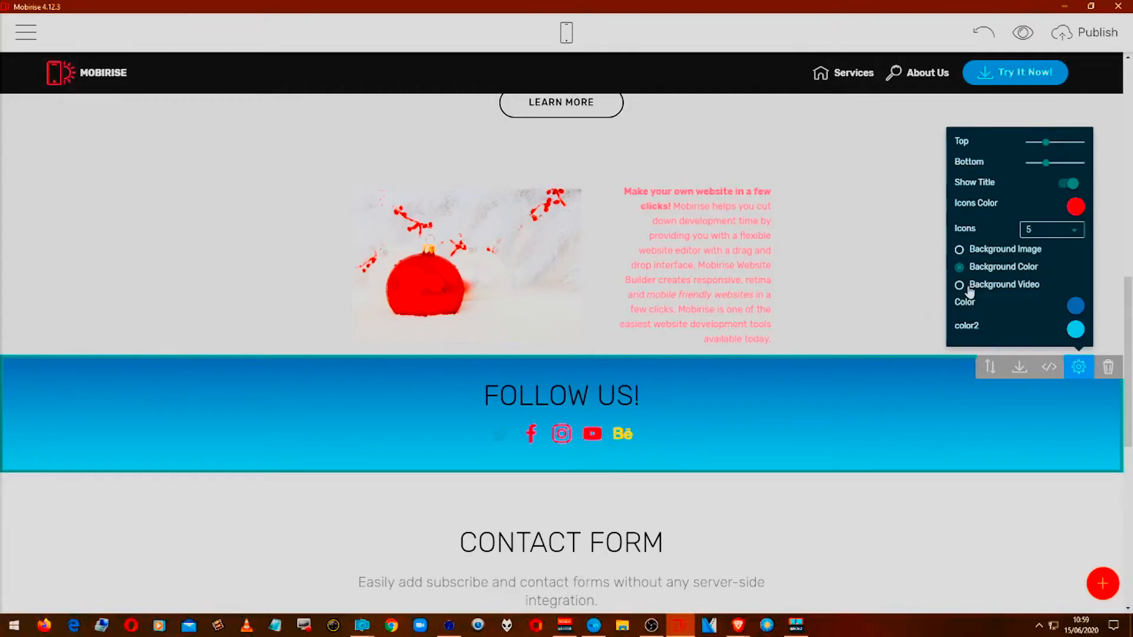
{"action": "left_click", "coordinate": [960, 250]}
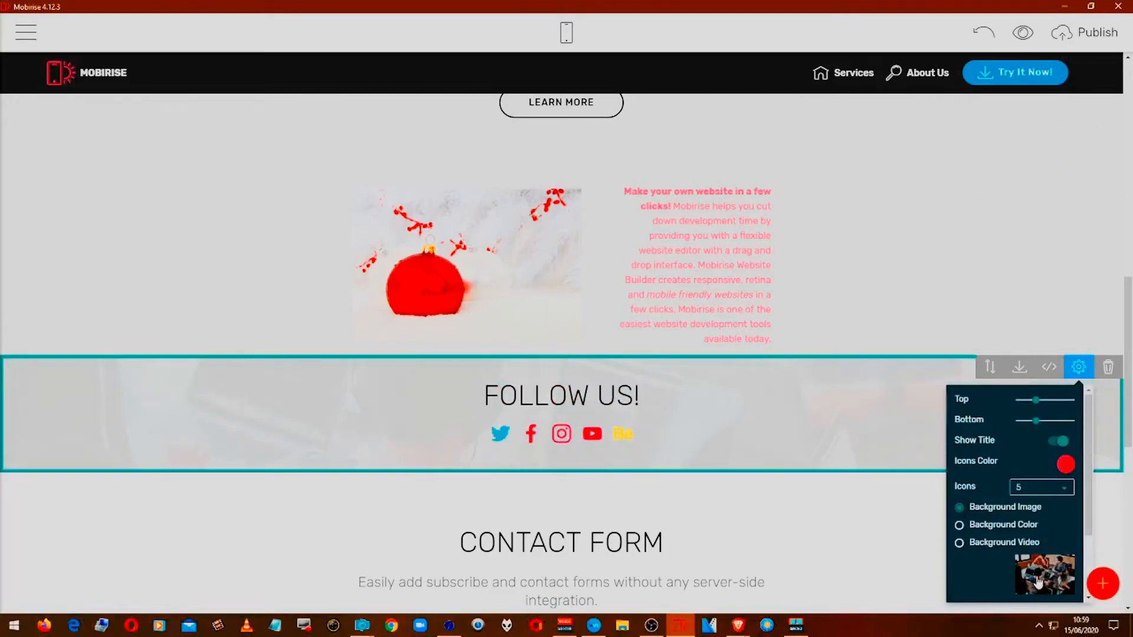
{"action": "scroll", "coordinate": [1037, 583], "scroll_direction": "down", "scroll_amount": 3}
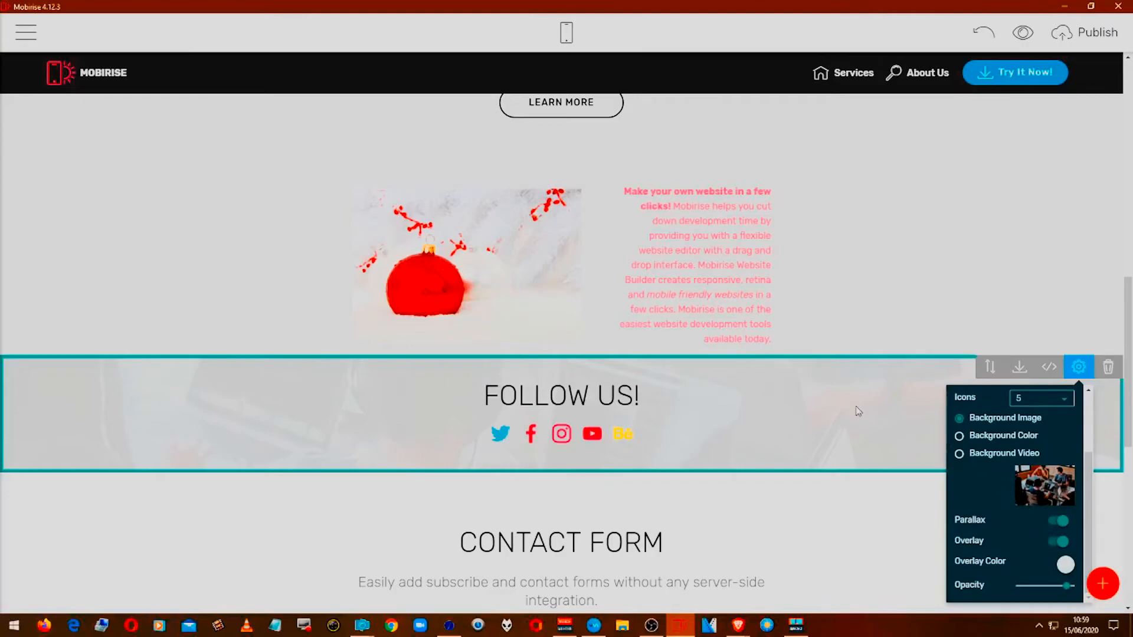
{"action": "scroll", "coordinate": [856, 408], "scroll_direction": "down", "scroll_amount": 2}
Compare the Follow Us block's background image with the Full Screen Intro block's image
{"action": "scroll", "coordinate": [856, 411], "scroll_direction": "up", "scroll_amount": 5}
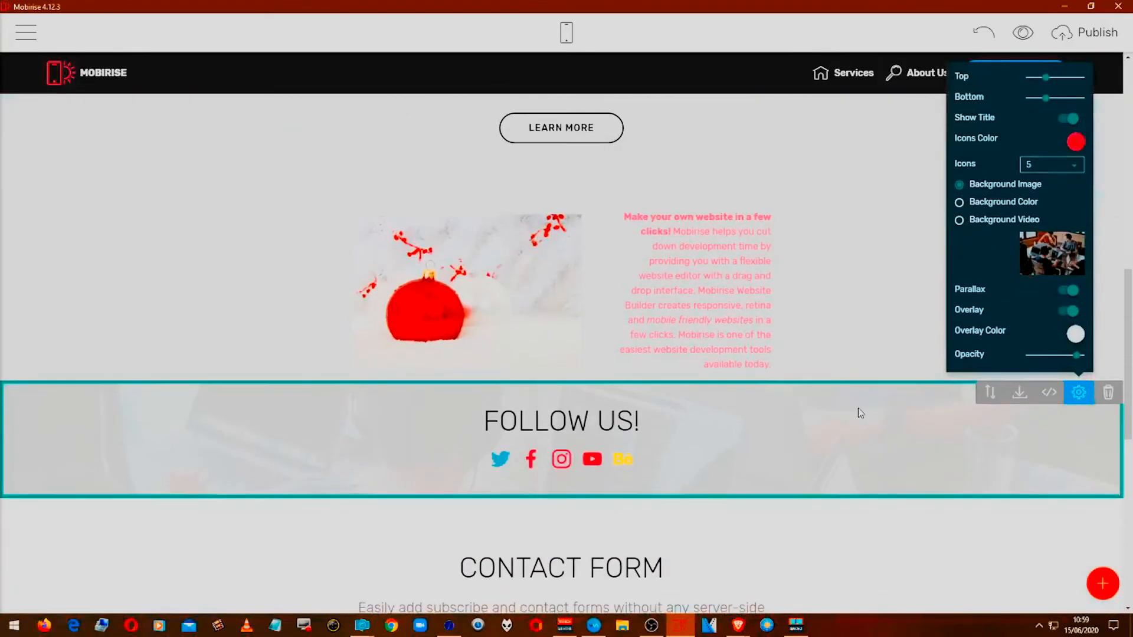
{"action": "scroll", "coordinate": [858, 413], "scroll_direction": "up", "scroll_amount": 5}
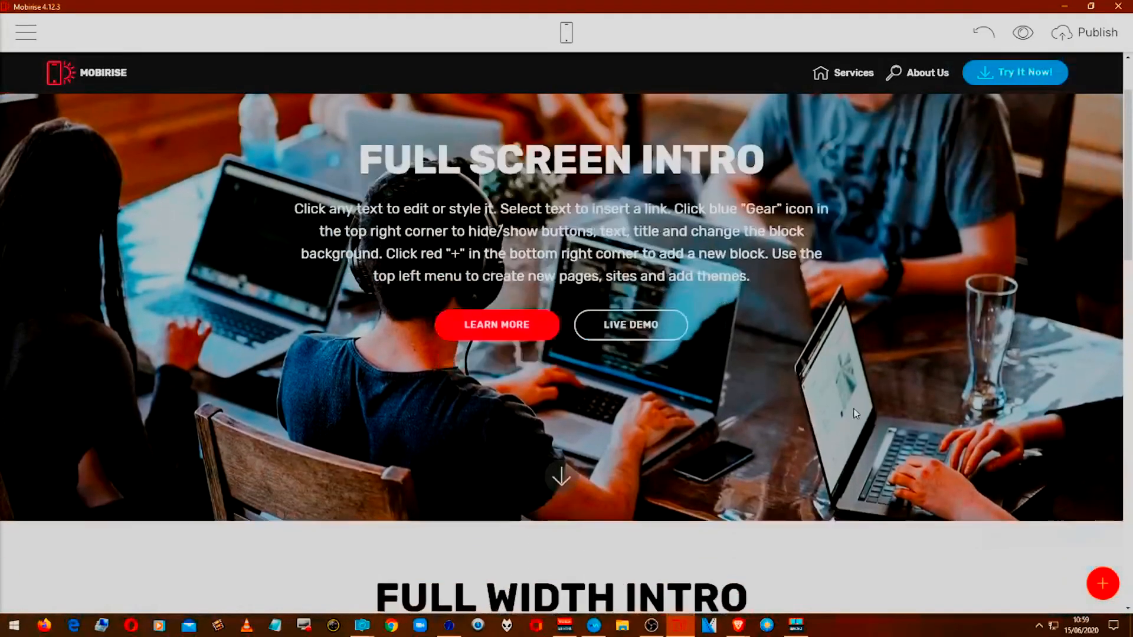
{"action": "scroll", "coordinate": [856, 413], "scroll_direction": "down", "scroll_amount": 7}
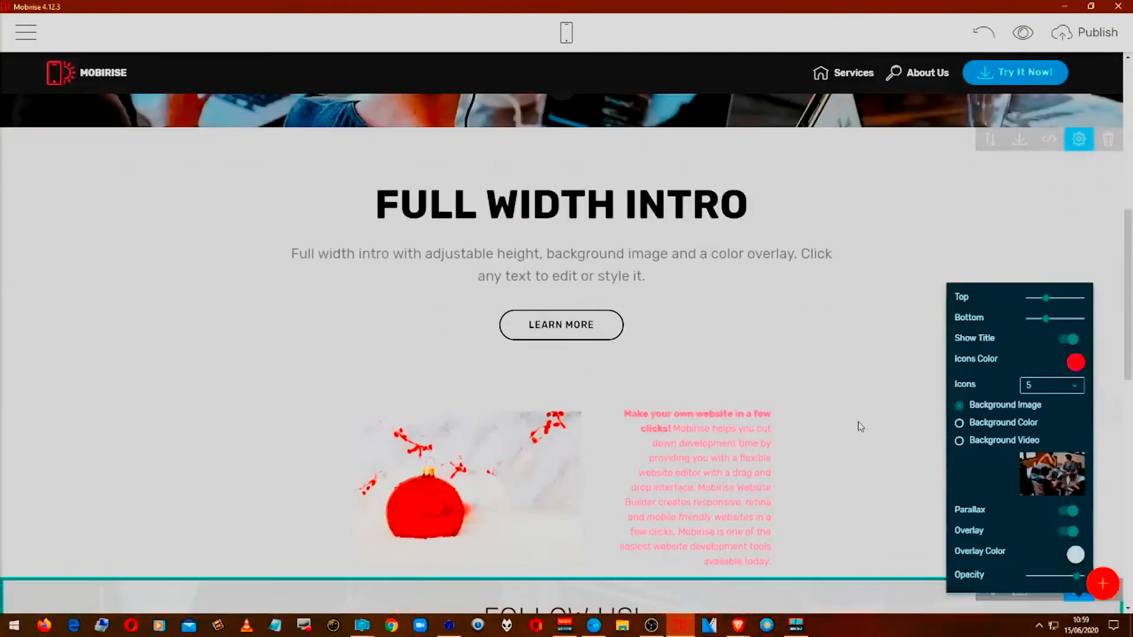
{"action": "scroll", "coordinate": [864, 420], "scroll_direction": "down", "scroll_amount": 1}
{"action": "scroll", "coordinate": [867, 419], "scroll_direction": "up", "scroll_amount": 3}
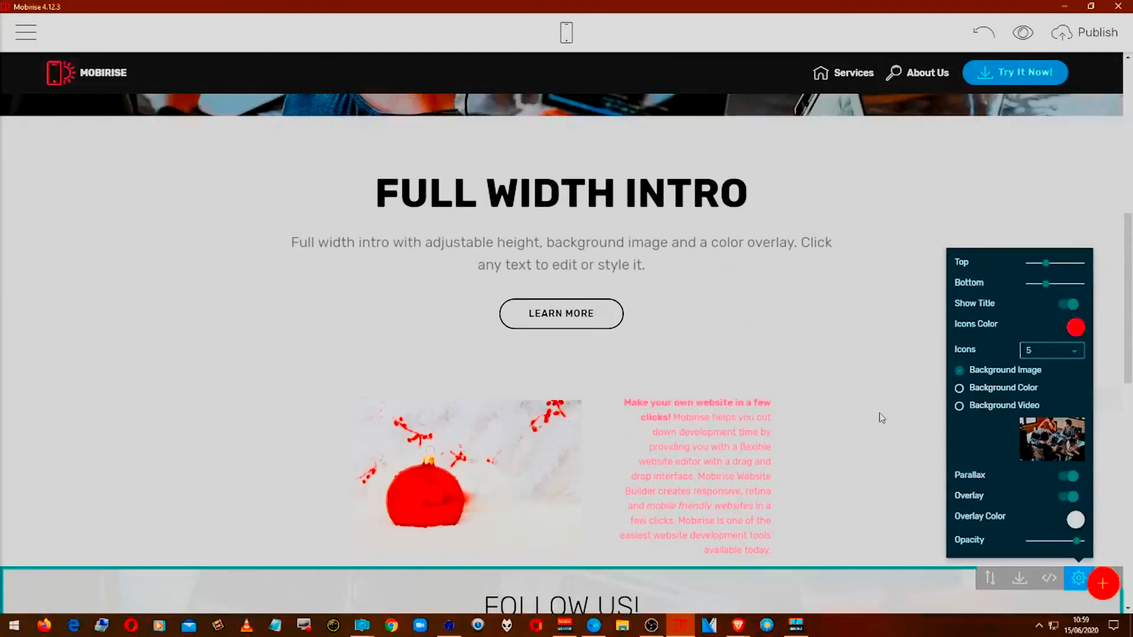
{"action": "scroll", "coordinate": [881, 422], "scroll_direction": "down", "scroll_amount": 1}
{"action": "scroll", "coordinate": [881, 427], "scroll_direction": "down", "scroll_amount": 1}
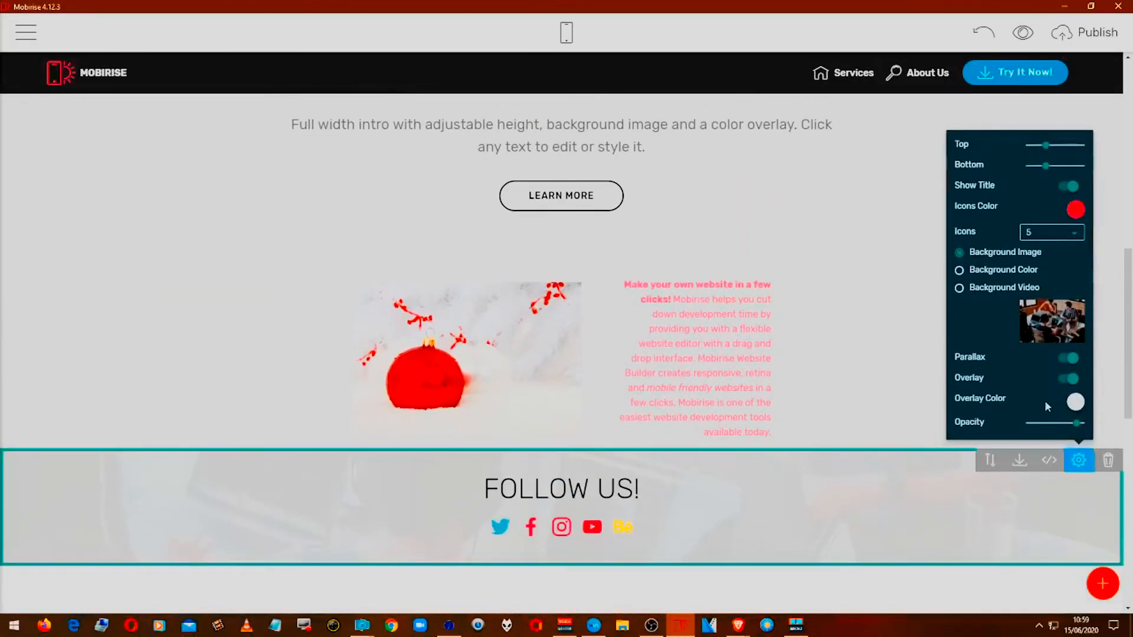
Turn the Follow Us block's image overlay off and back on, and lower its opacity to about three quarters of the range
{"action": "left_click", "coordinate": [1068, 378]}
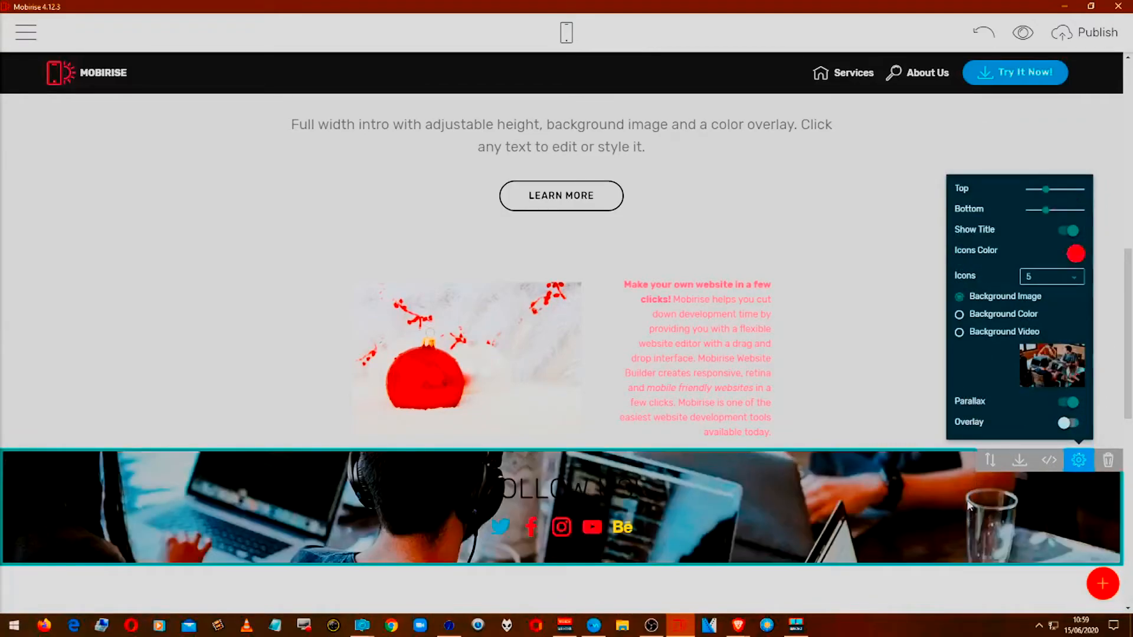
{"action": "left_click", "coordinate": [1069, 423]}
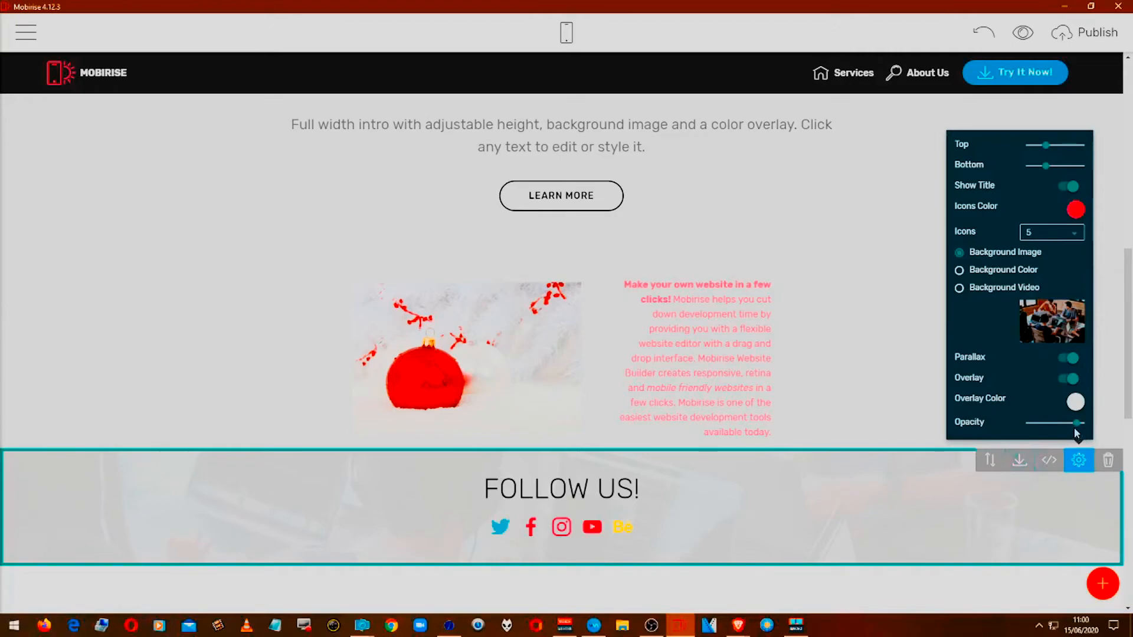
{"action": "mouse_move", "coordinate": [1073, 425]}
{"action": "left_mouse_down"}
{"action": "mouse_move", "coordinate": [1059, 432]}
{"action": "mouse_move", "coordinate": [1070, 423]}
{"action": "left_mouse_up"}
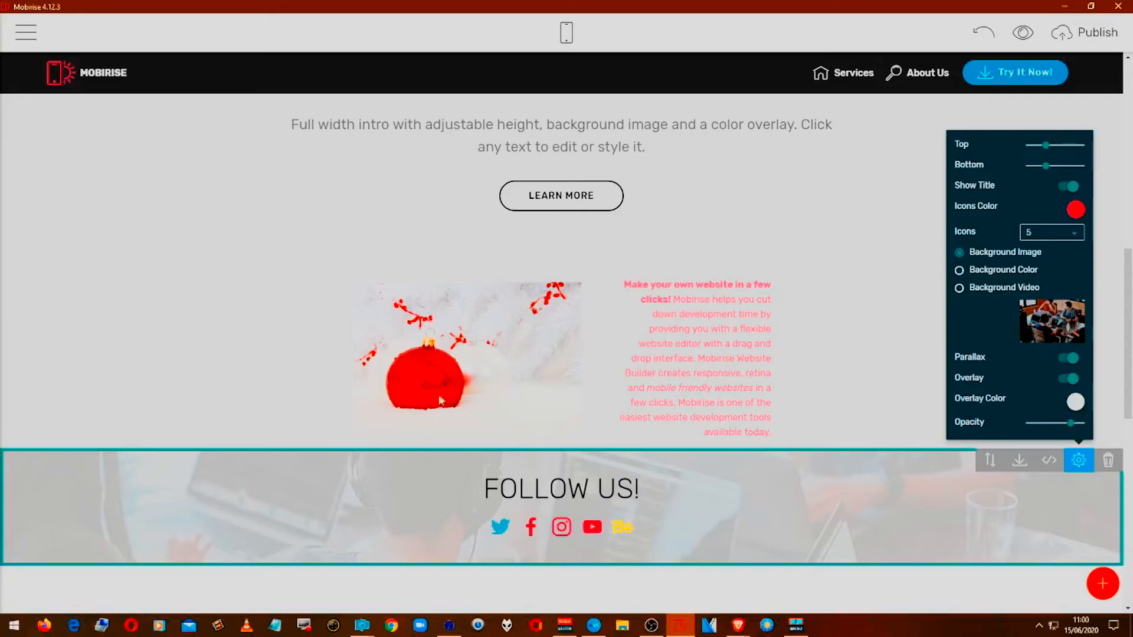
Choose the Twitch icon from the Socicon set as the replacement for the Follow Us block's Behance icon
{"action": "left_click", "coordinate": [622, 527]}
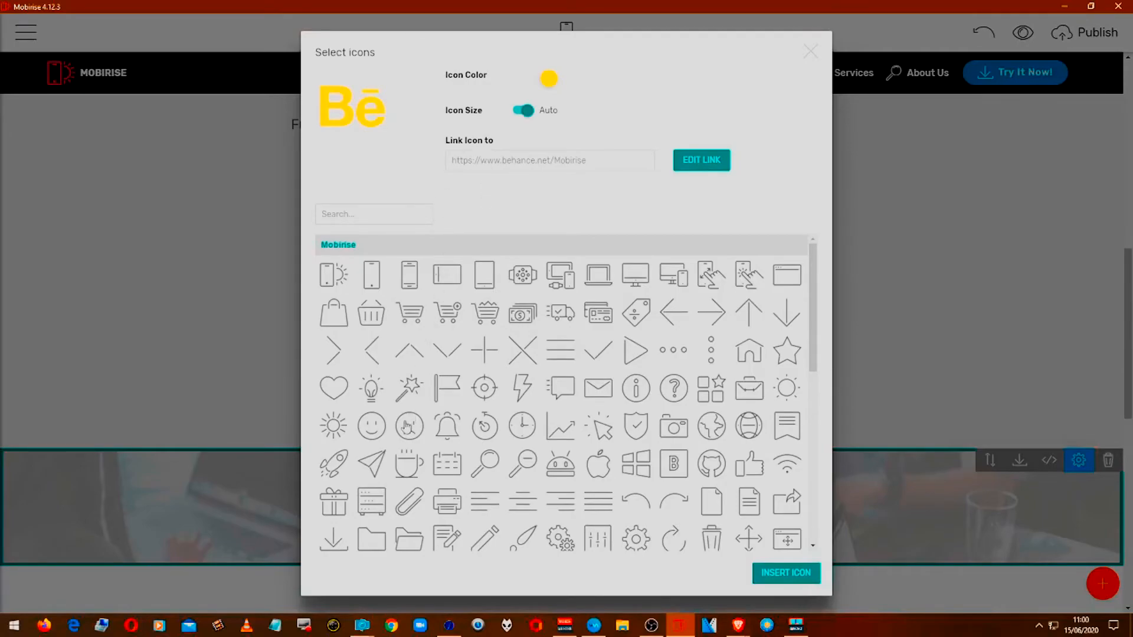
{"action": "scroll", "coordinate": [413, 425], "scroll_direction": "down", "scroll_amount": 10}
{"action": "scroll", "coordinate": [418, 429], "scroll_direction": "down", "scroll_amount": 1}
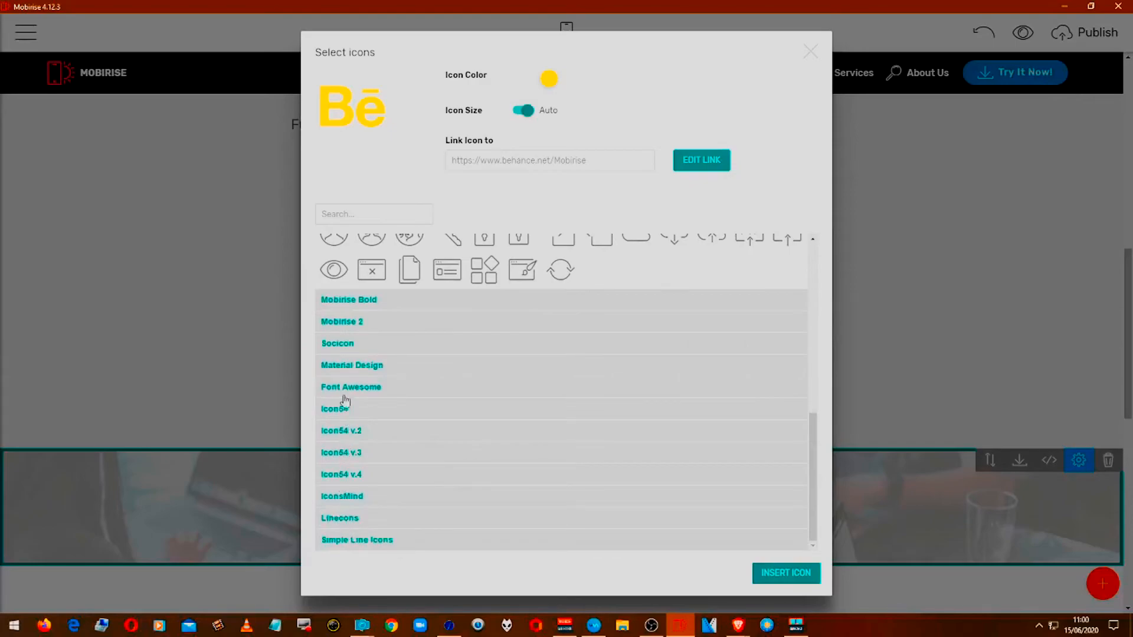
{"action": "left_click", "coordinate": [348, 348]}
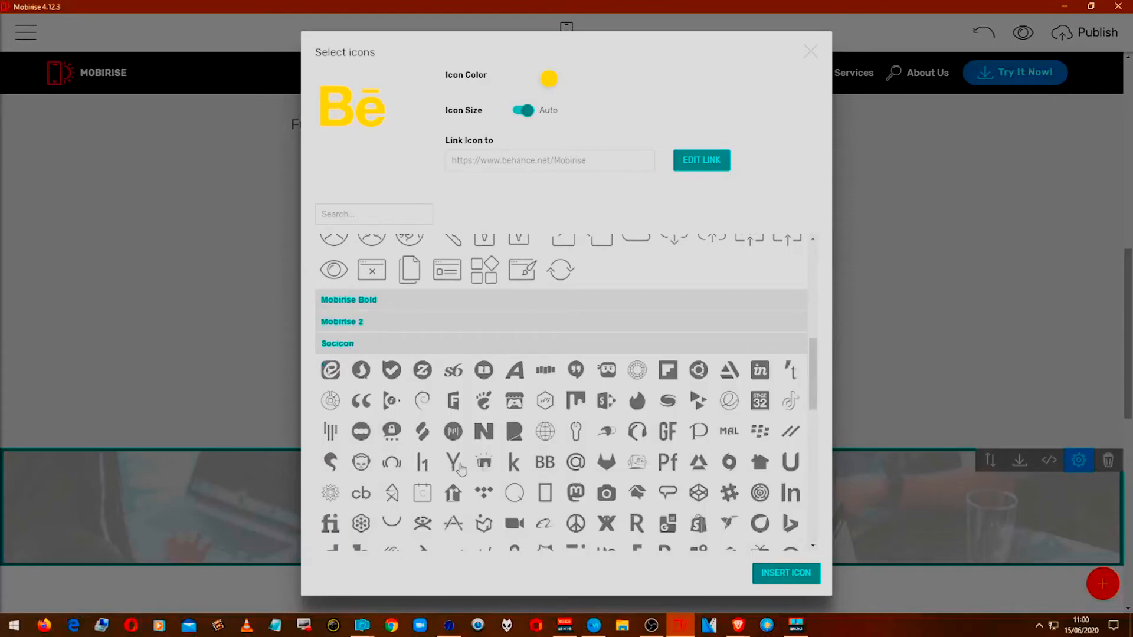
{"action": "scroll", "coordinate": [440, 470], "scroll_direction": "down", "scroll_amount": 3}
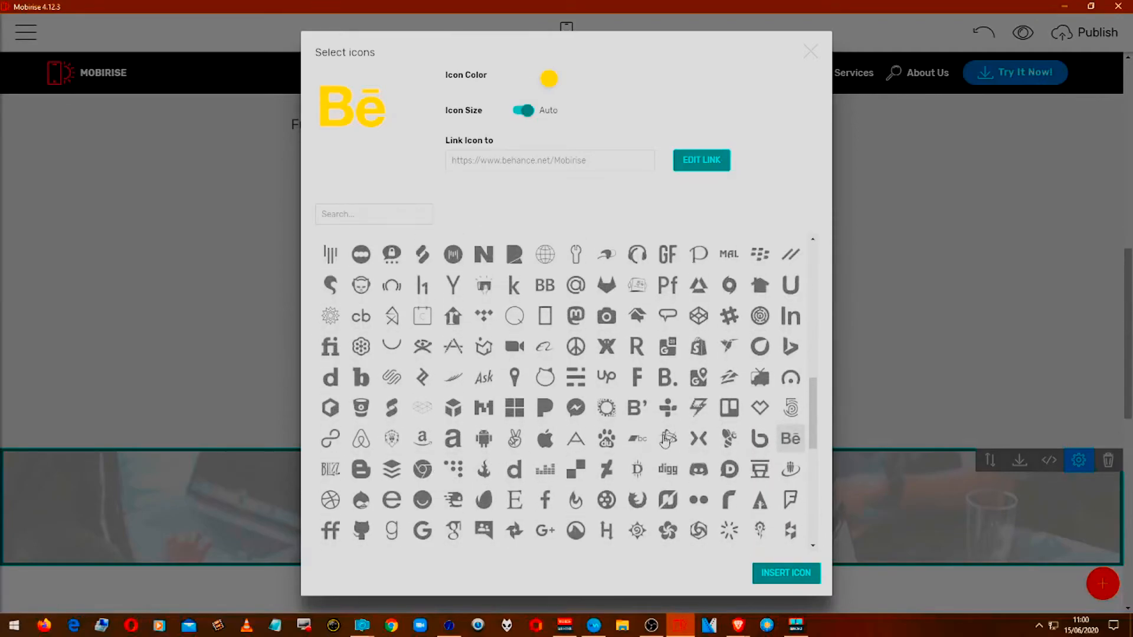
{"action": "scroll", "coordinate": [646, 457], "scroll_direction": "down", "scroll_amount": 4}
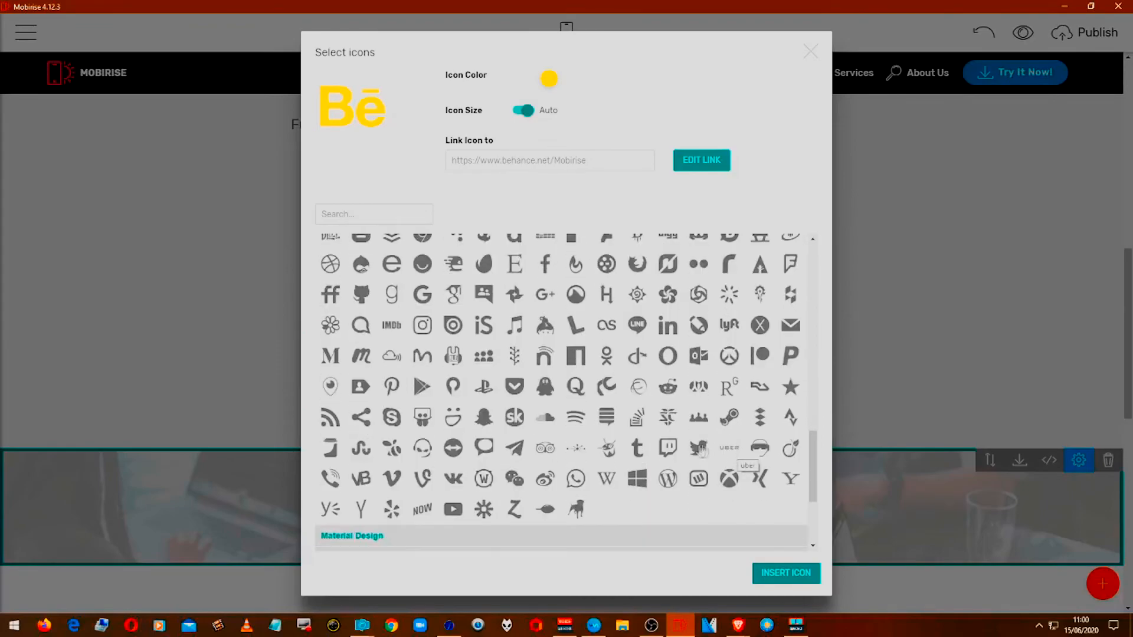
{"action": "left_click", "coordinate": [669, 454]}
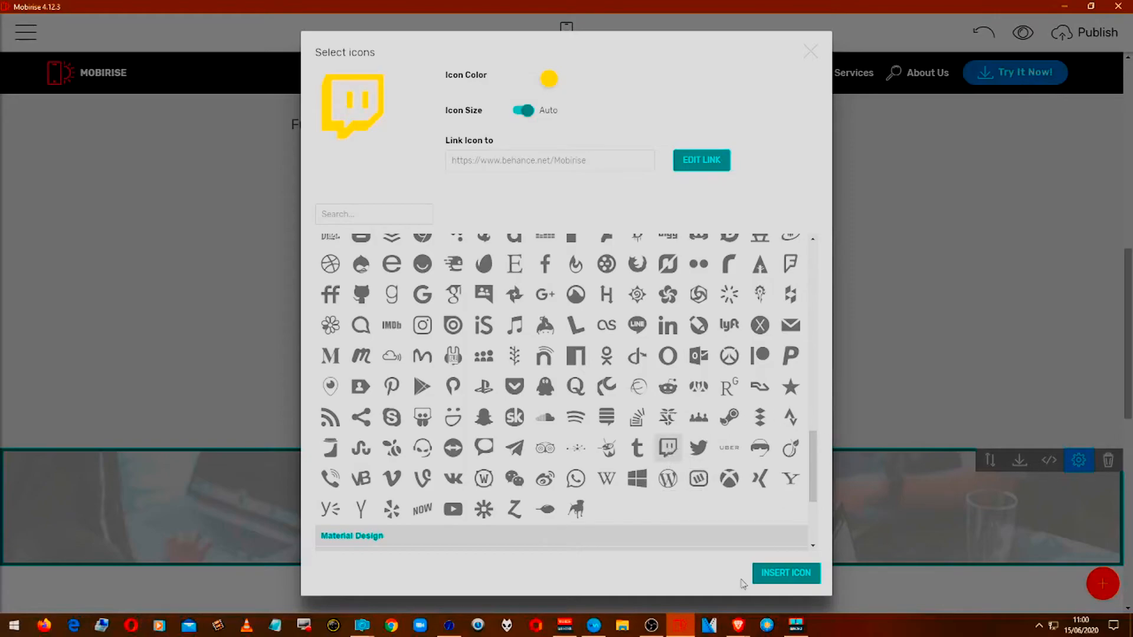
Colour the chosen Twitch icon red and insert it into the Follow Us block
{"action": "left_click", "coordinate": [549, 83]}
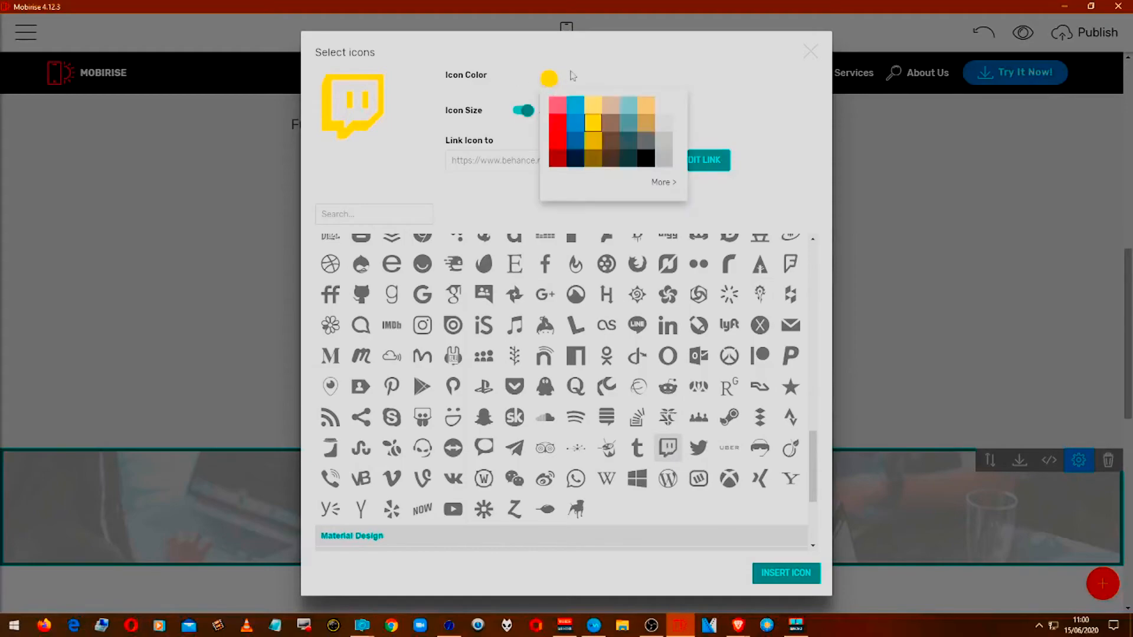
{"action": "left_click", "coordinate": [558, 124]}
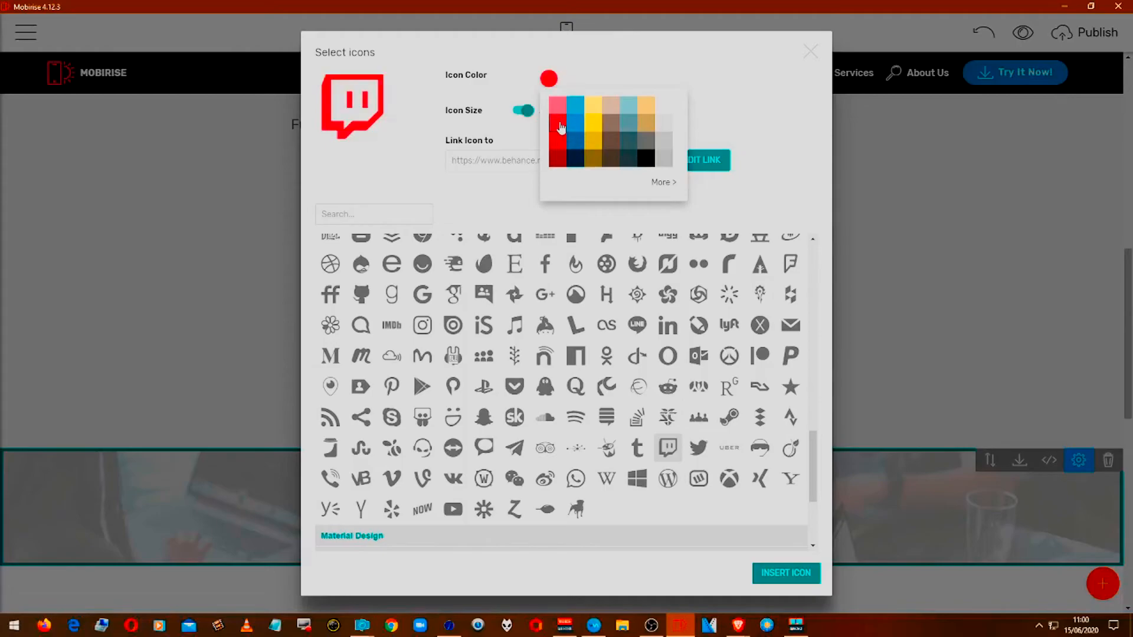
{"action": "left_click", "coordinate": [771, 572]}
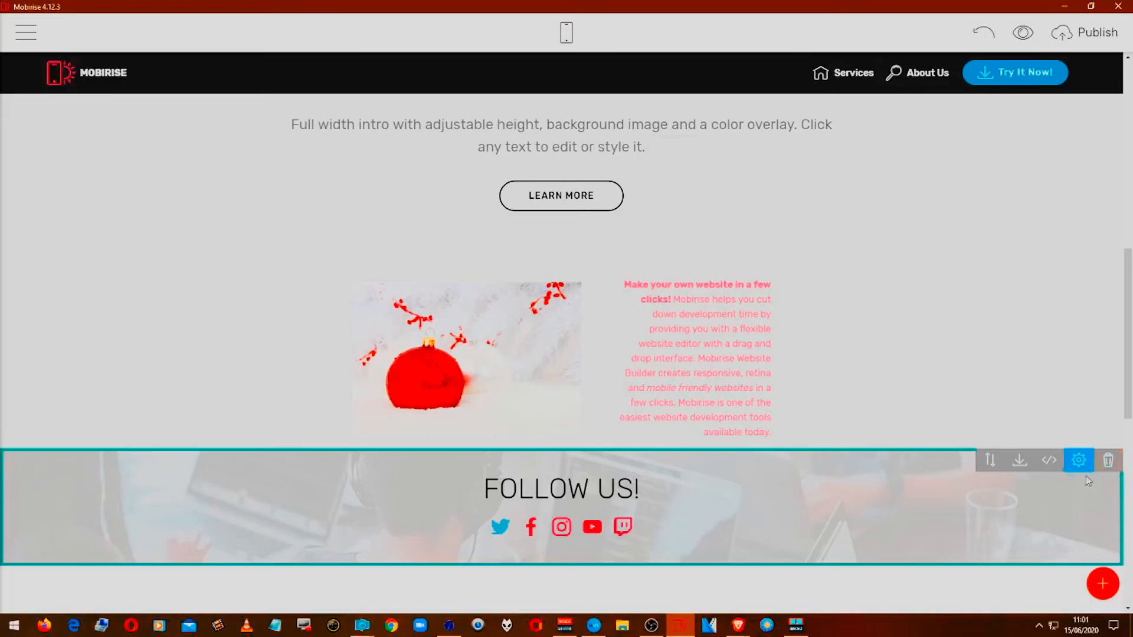
{"action": "scroll", "coordinate": [713, 537], "scroll_direction": "up", "scroll_amount": 5}
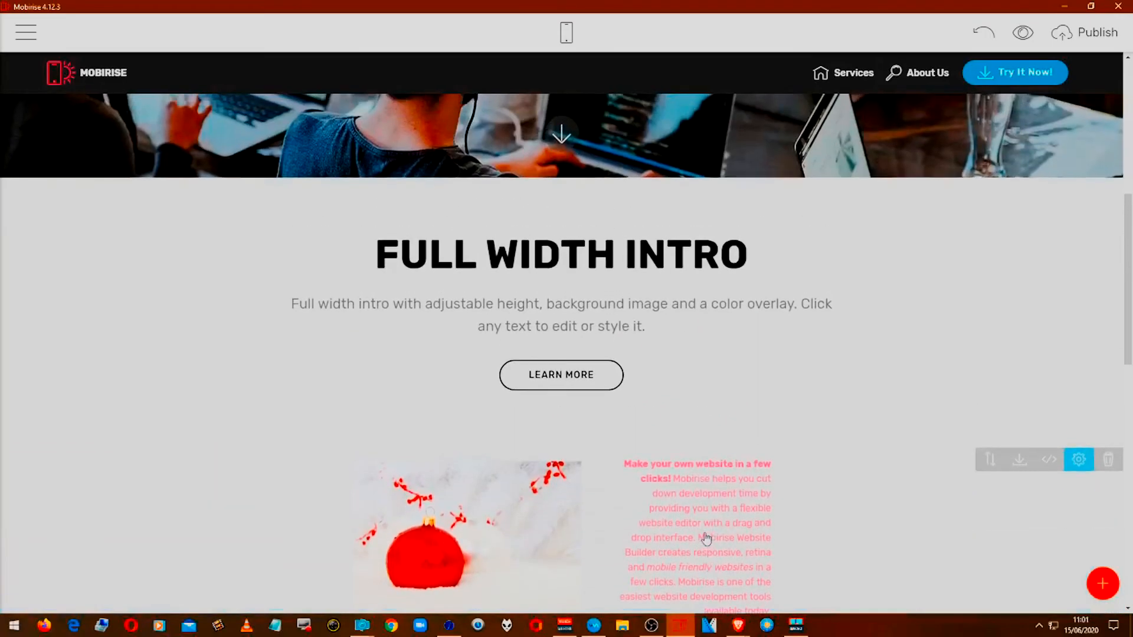
{"action": "scroll", "coordinate": [703, 536], "scroll_direction": "down", "scroll_amount": 2}
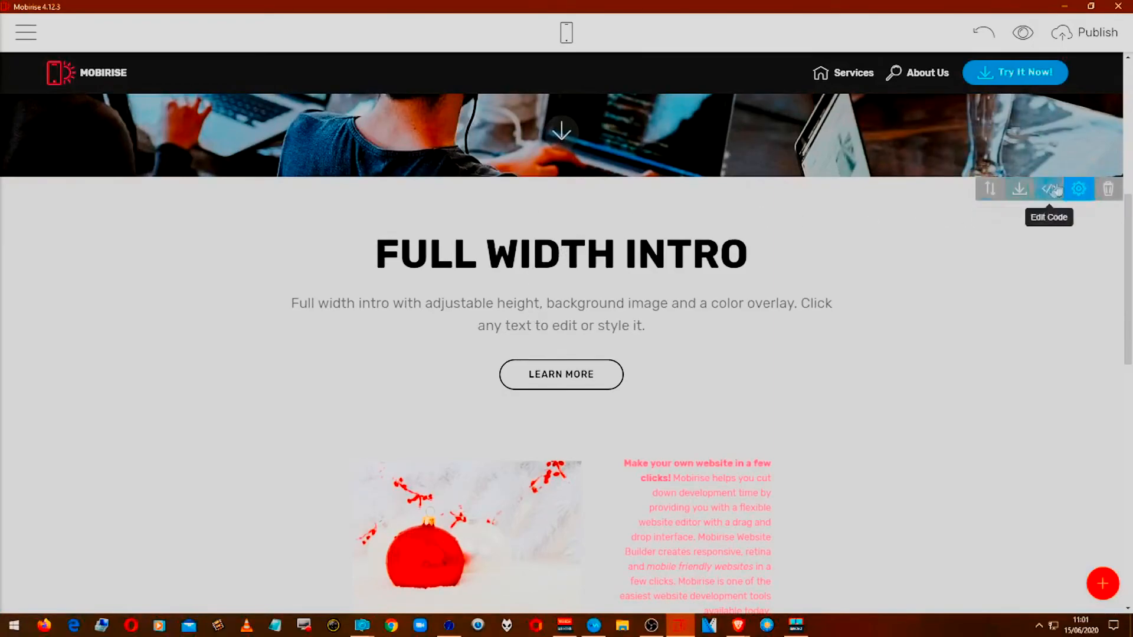
Switch the Full Width Intro block's full-screen mode on and off, and reduce its top and bottom spacing to about 30% of the range
{"action": "left_click", "coordinate": [1077, 190]}
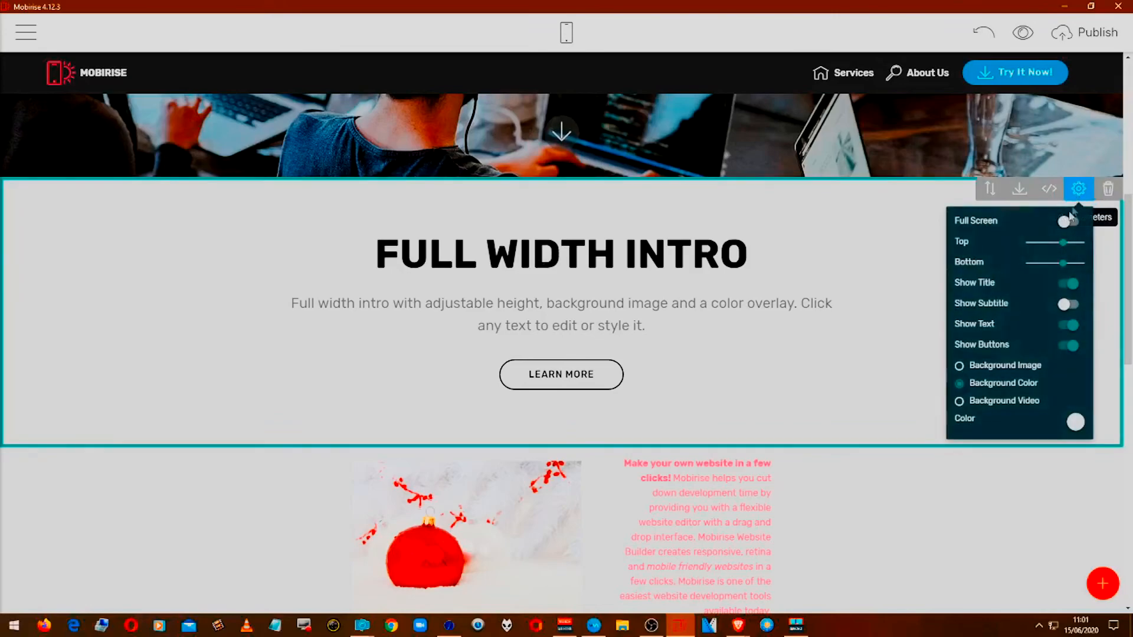
{"action": "left_click", "coordinate": [1073, 226]}
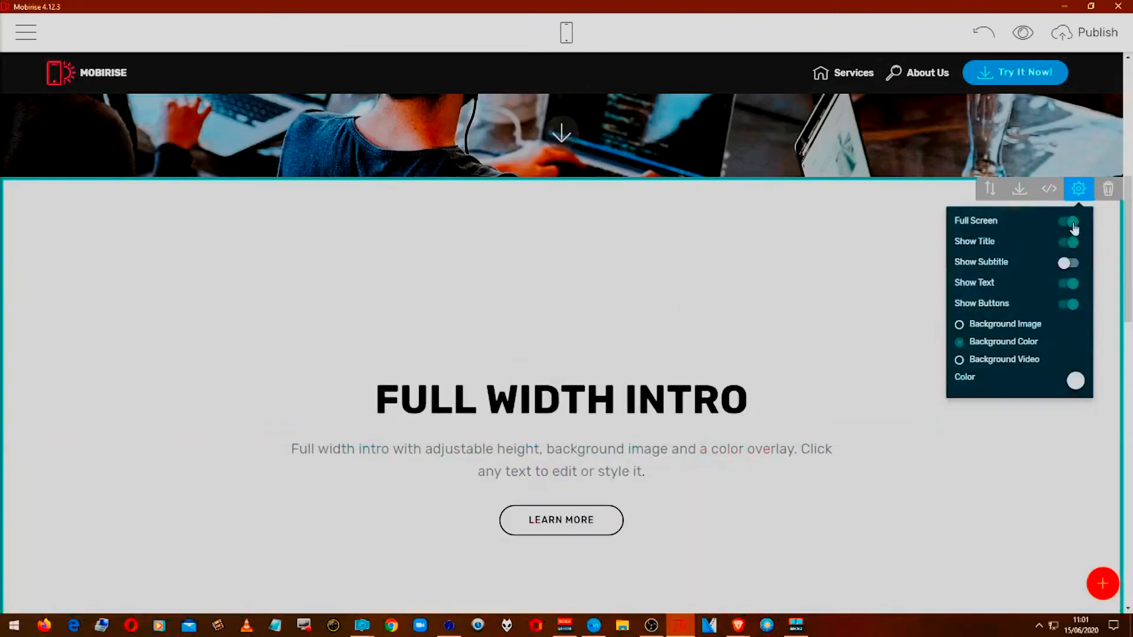
{"action": "left_click", "coordinate": [1059, 227]}
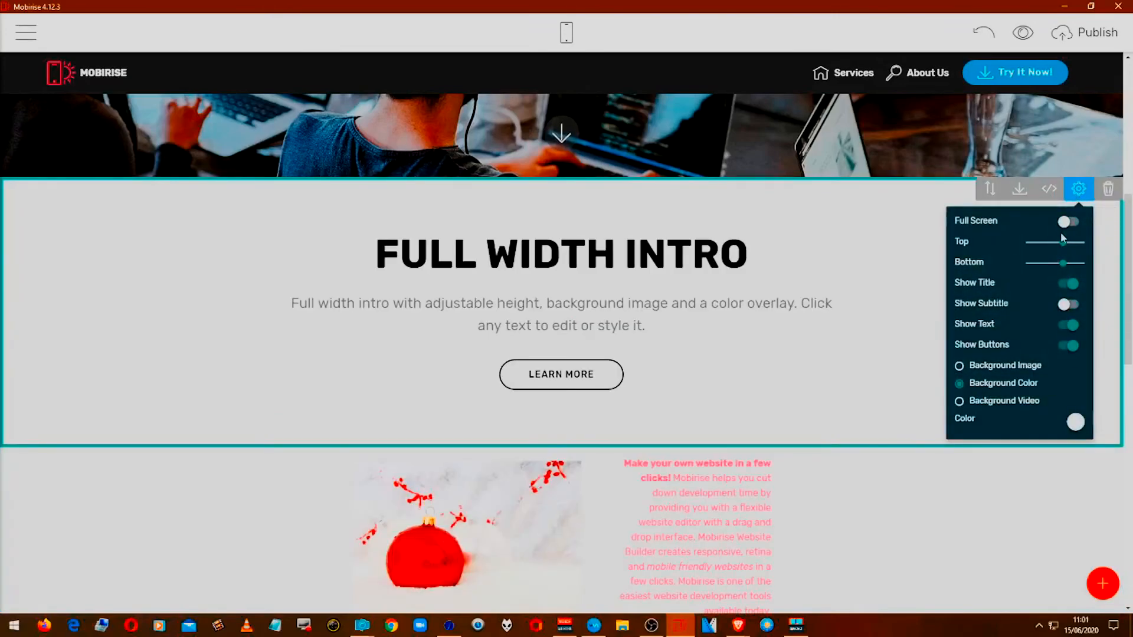
{"action": "left_click_drag", "start_coordinate": [1059, 242], "coordinate": [1042, 243]}
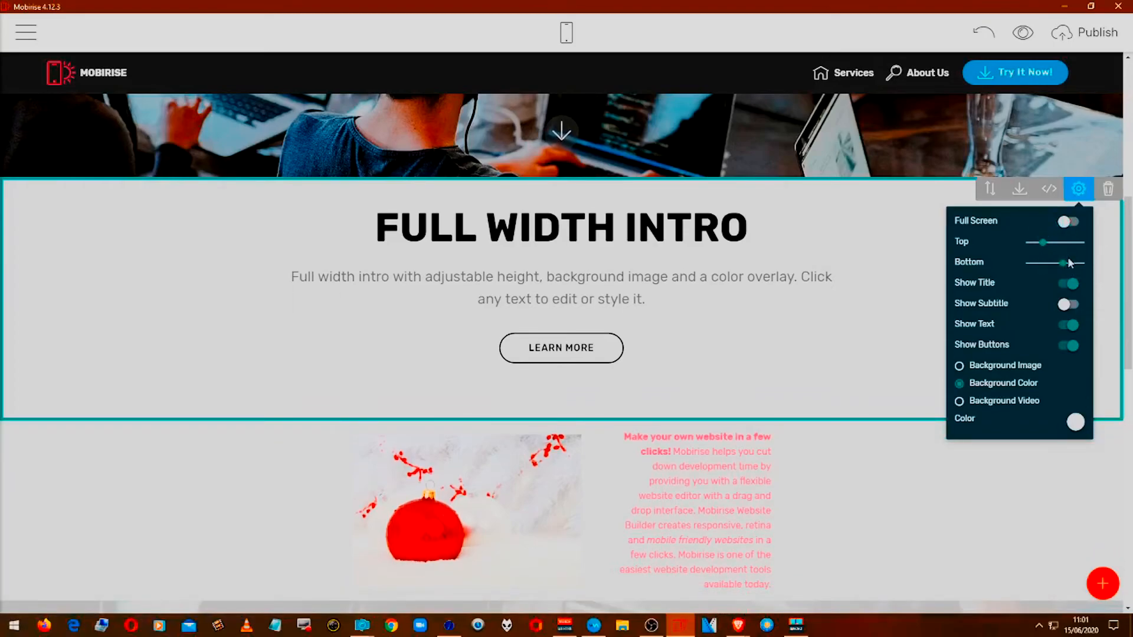
{"action": "left_click_drag", "start_coordinate": [1064, 263], "coordinate": [1042, 263]}
Turn the Full Width Intro block's title off and back on, and show its subtitle
{"action": "left_click", "coordinate": [1067, 285]}
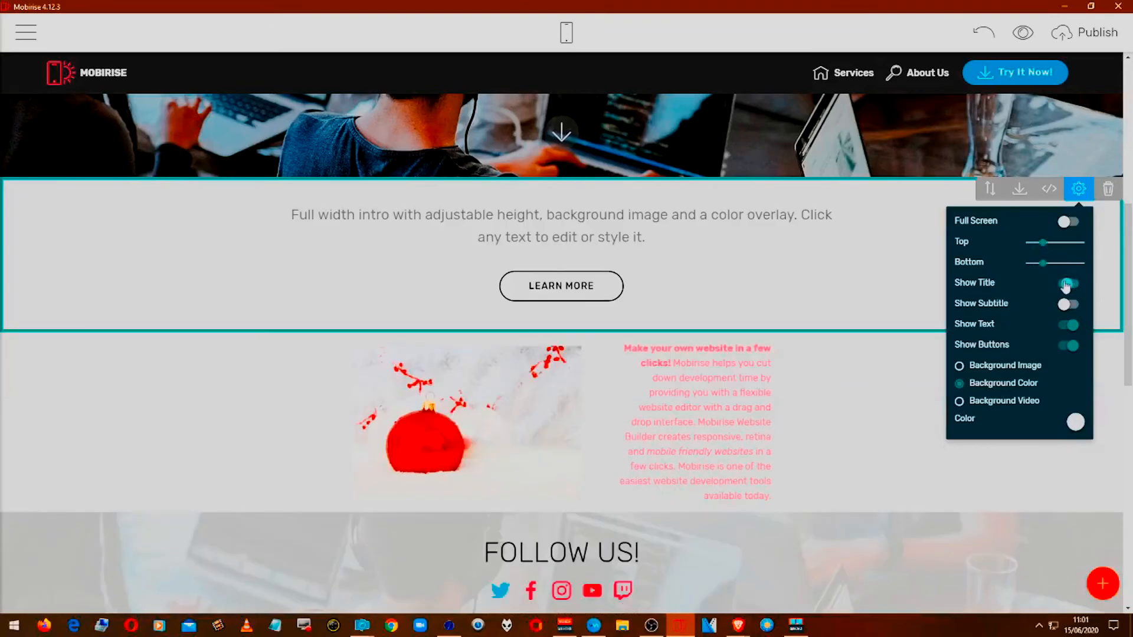
{"action": "left_click", "coordinate": [1073, 285]}
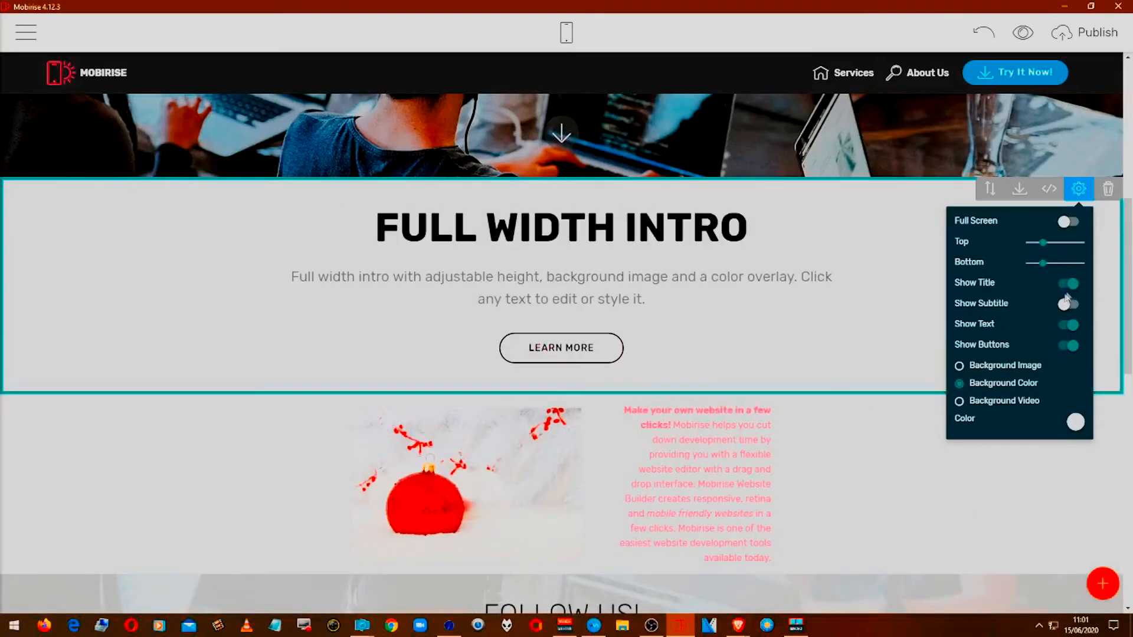
{"action": "left_click", "coordinate": [1074, 306]}
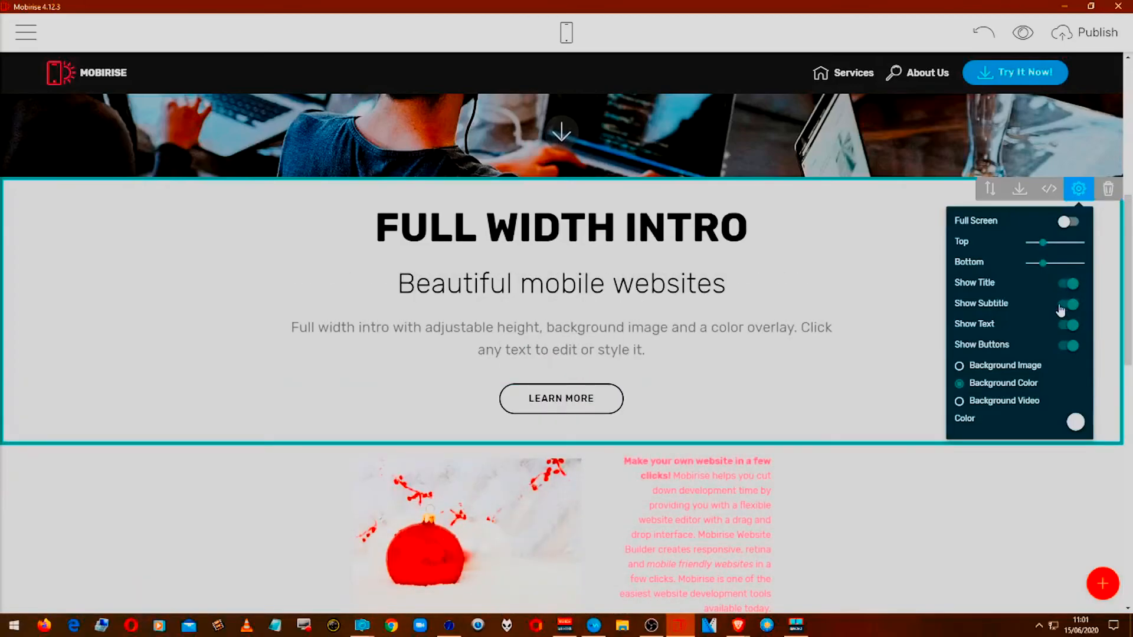
{"action": "left_click", "coordinate": [1061, 307]}
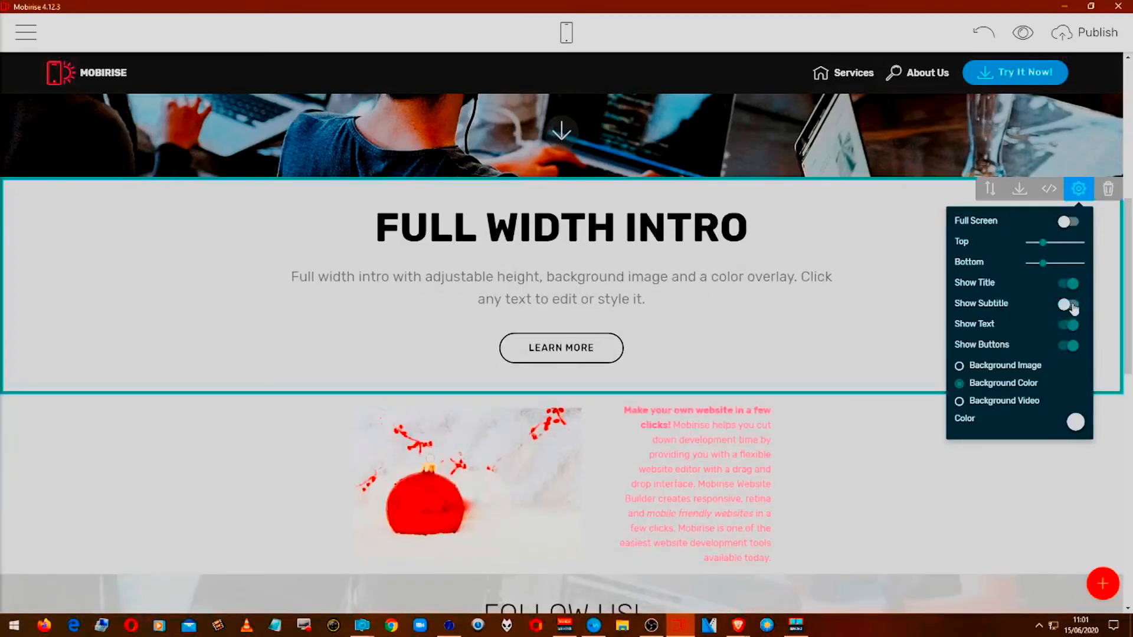
{"action": "left_click", "coordinate": [1074, 305]}
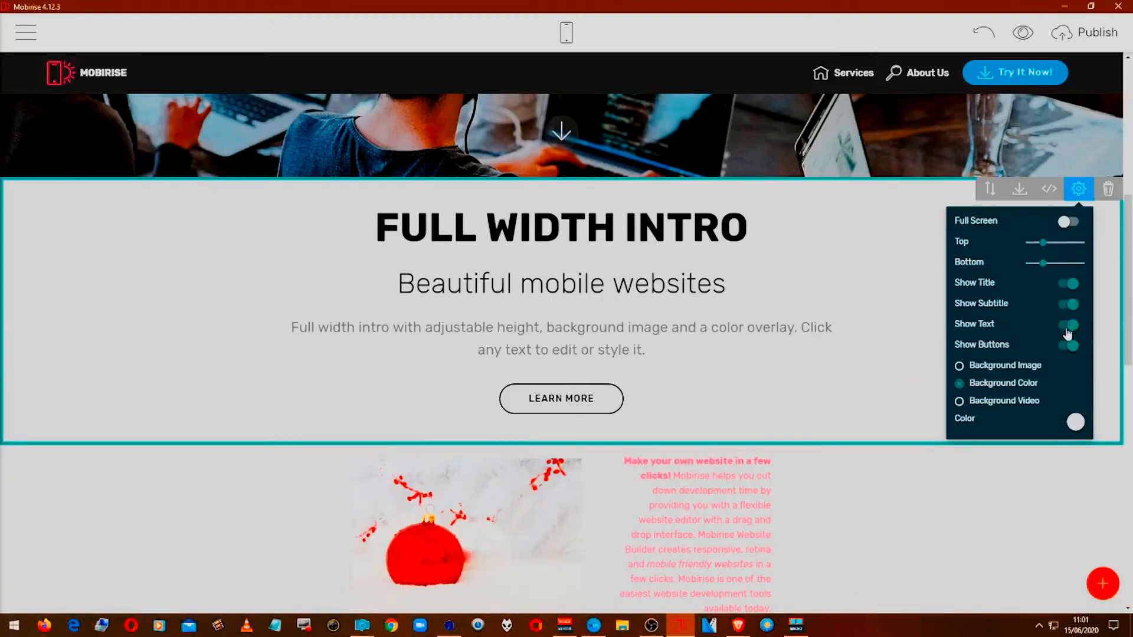
Hide the Full Width Intro block's text, and turn its buttons off and back on
{"action": "left_click", "coordinate": [1068, 327]}
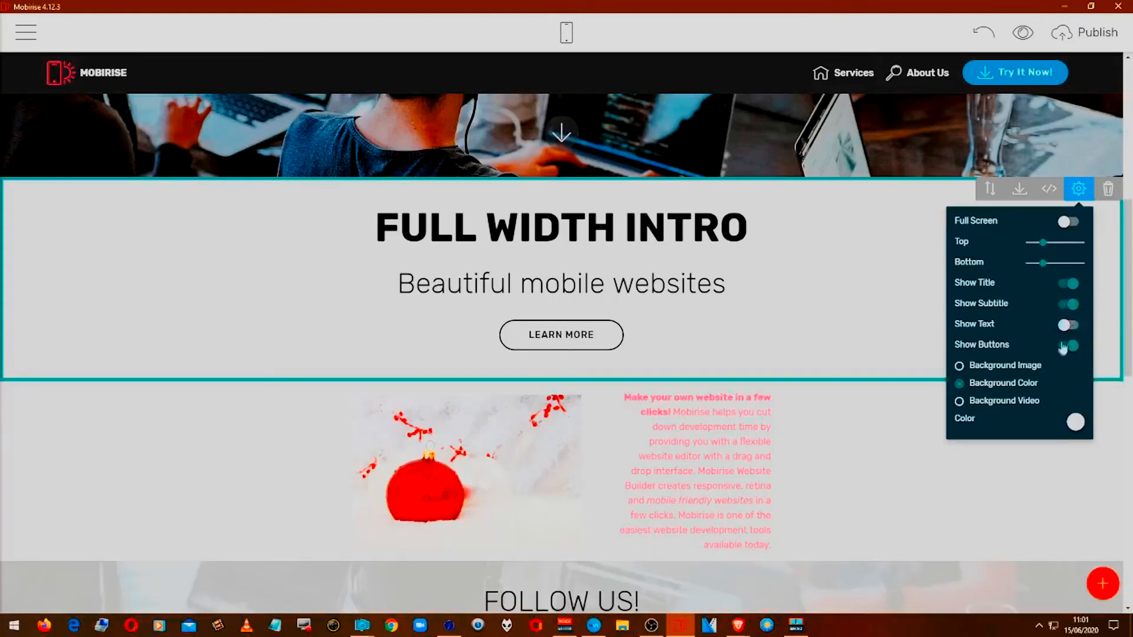
{"action": "left_click", "coordinate": [1068, 347]}
{"action": "left_click", "coordinate": [1071, 347]}
Replace the Full Width Intro block's heading with "THIS IS MY NEW WEBSITE"
{"action": "left_click", "coordinate": [545, 220]}
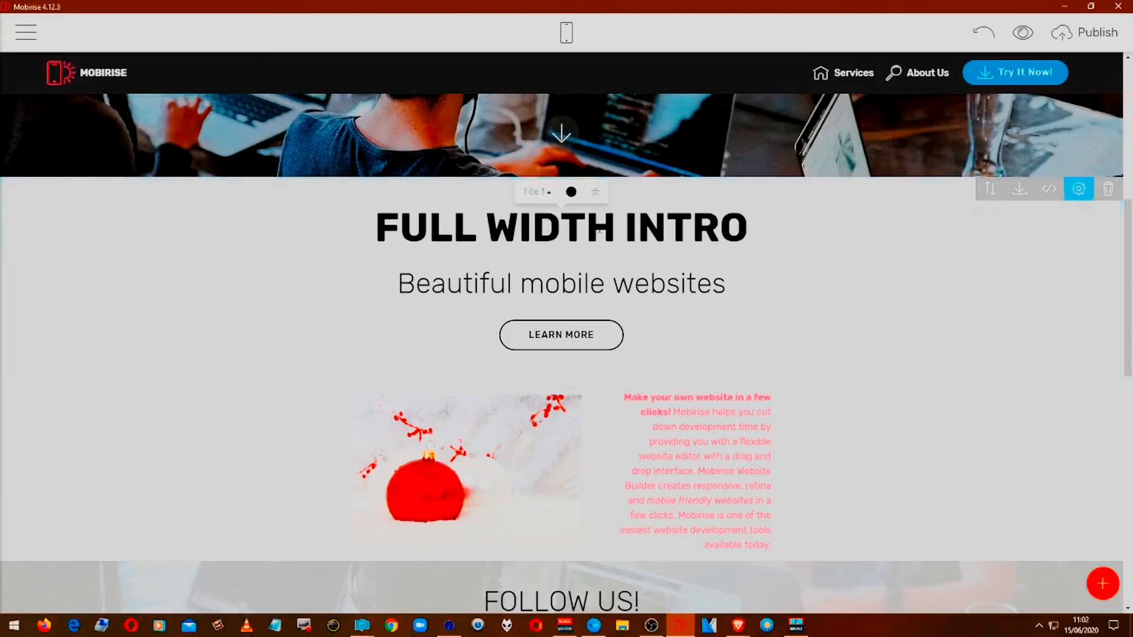
{"action": "key", "text": "Home"}
{"action": "key", "text": "shift+End"}
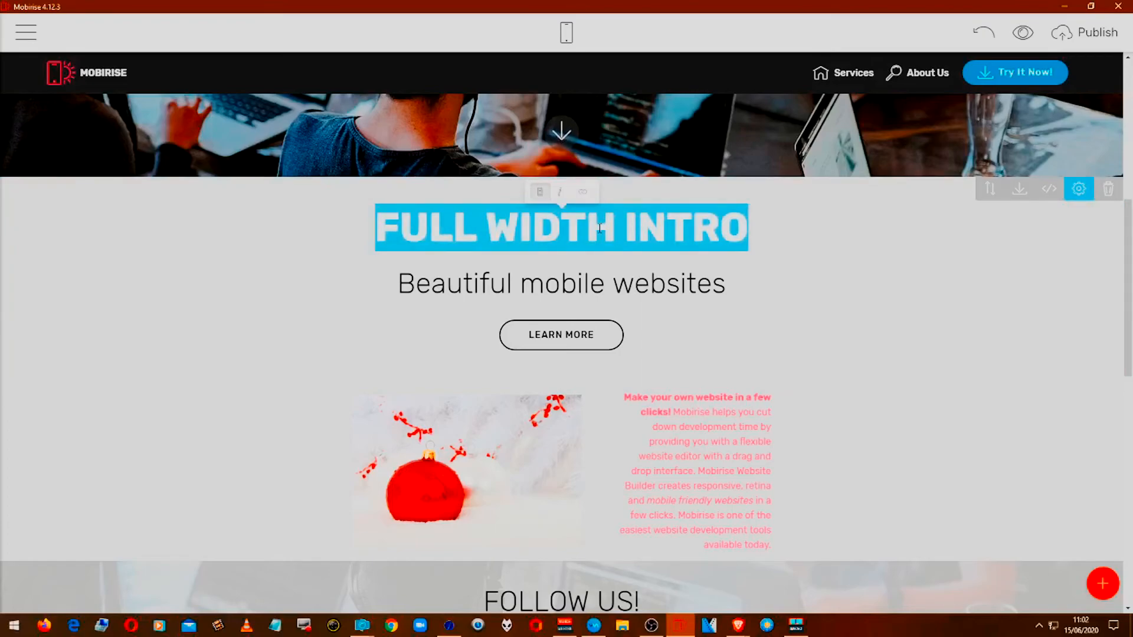
{"action": "type", "text": "THIS IS MY NEW WEBSI"}
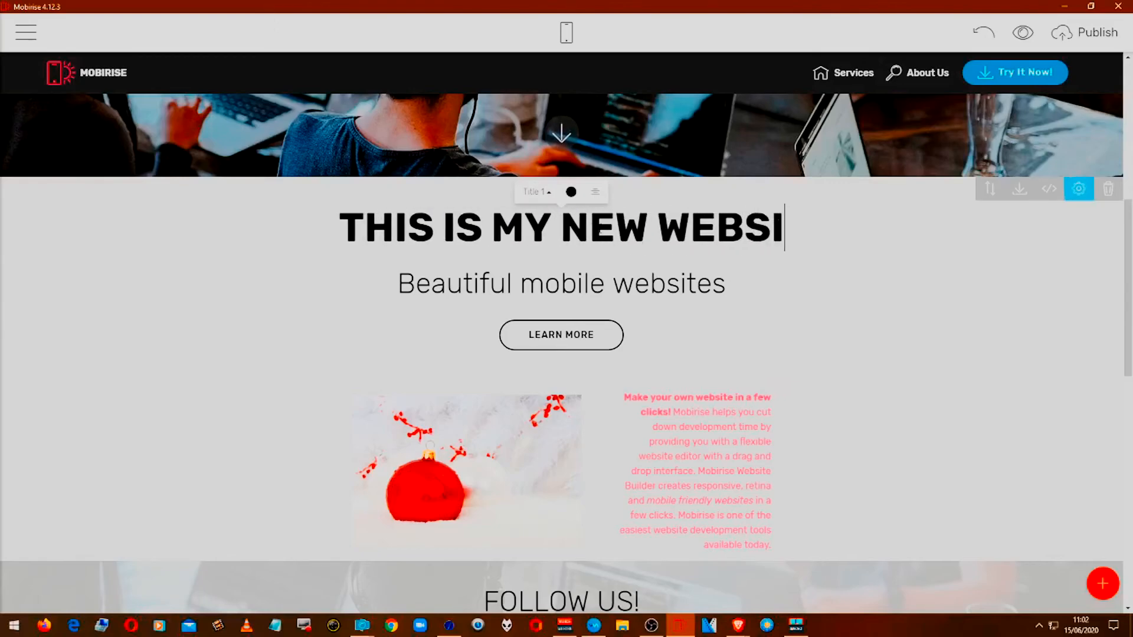
{"action": "type", "text": "TE"}
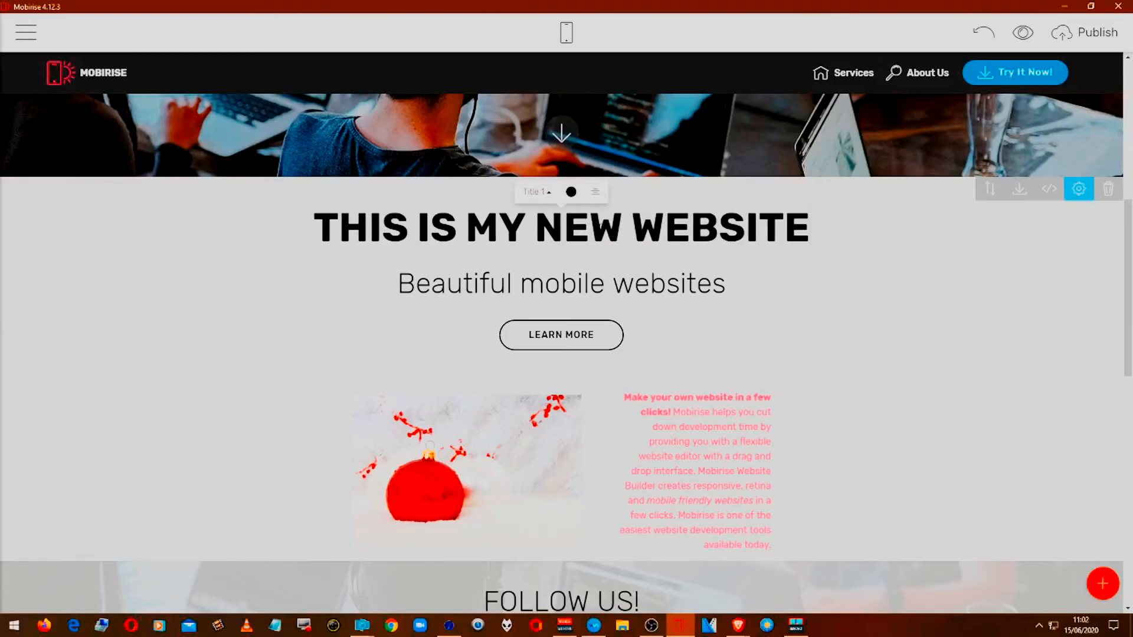
Examine the text style and colour options available for the new heading
{"action": "left_click", "coordinate": [538, 195]}
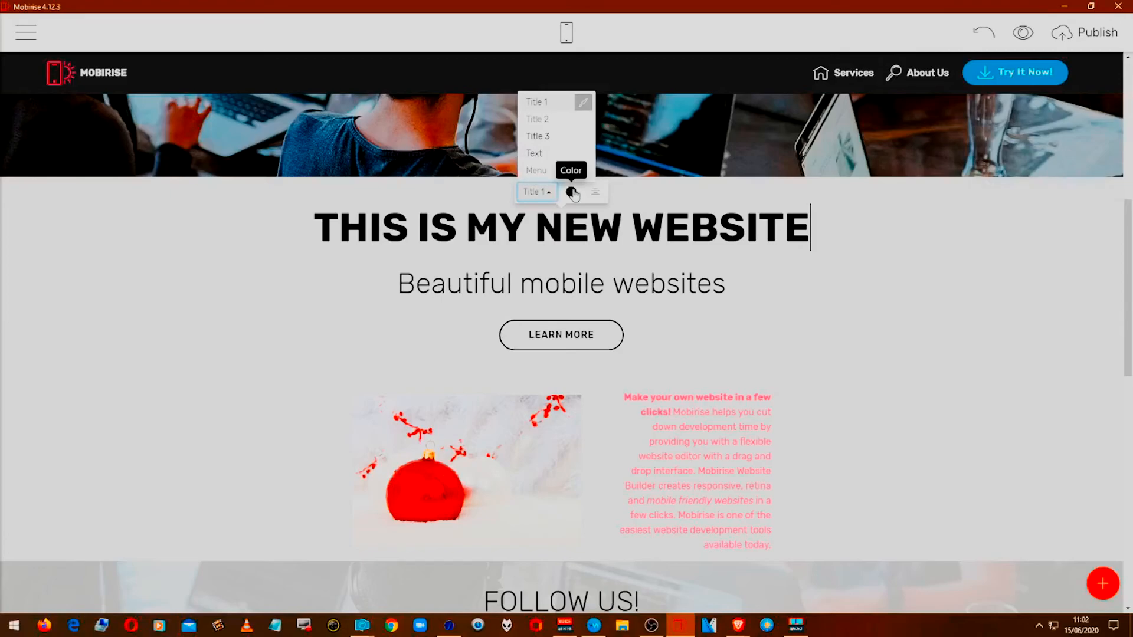
{"action": "left_click", "coordinate": [608, 244]}
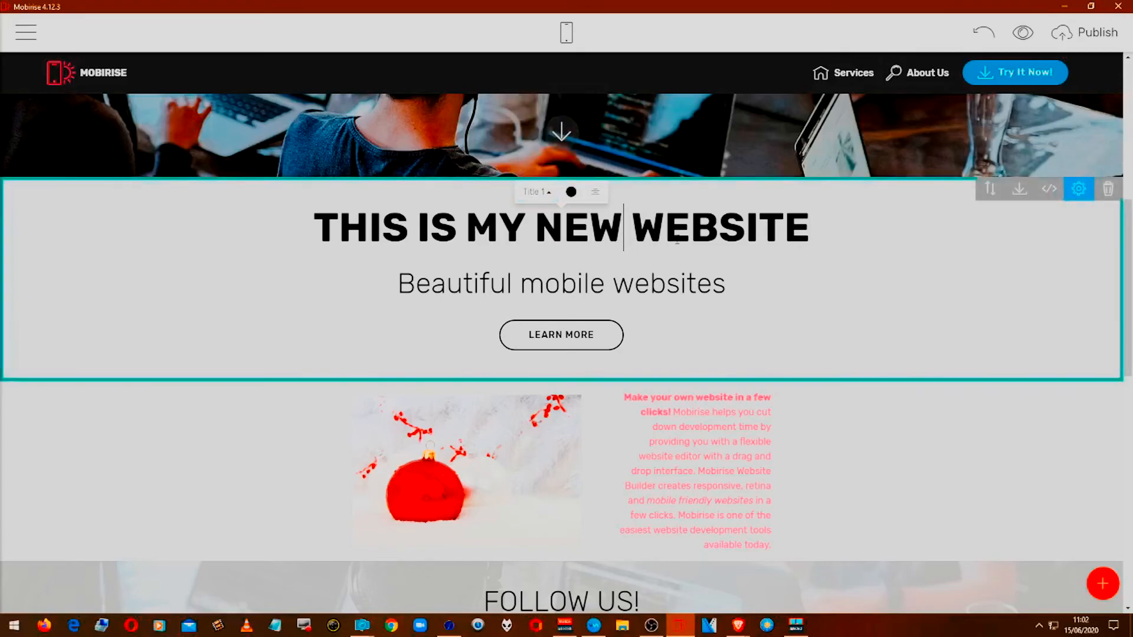
{"action": "left_click_drag", "start_coordinate": [313, 231], "coordinate": [836, 261]}
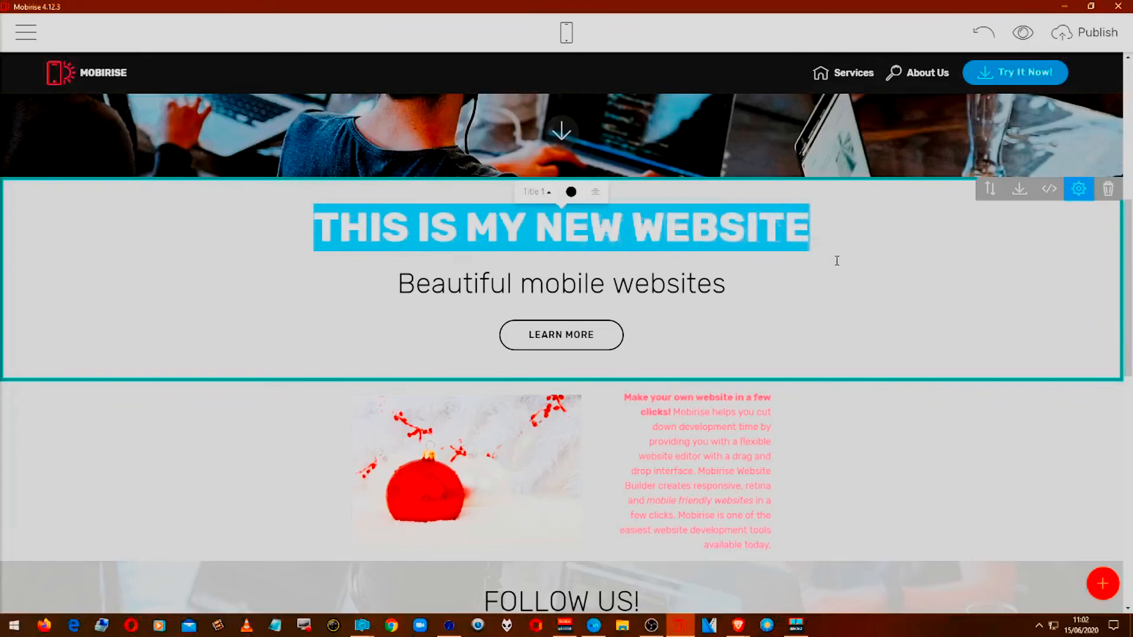
{"action": "right_click", "coordinate": [779, 218]}
{"action": "left_click", "coordinate": [773, 214]}
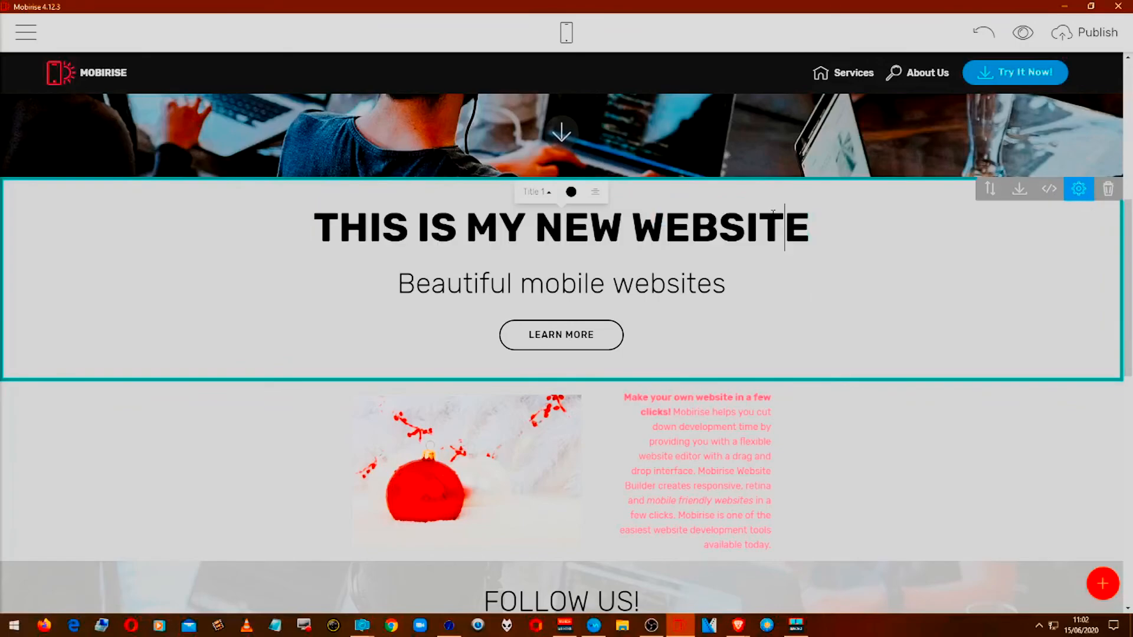
{"action": "left_click", "coordinate": [822, 218]}
{"action": "left_click", "coordinate": [809, 282]}
{"action": "left_click", "coordinate": [816, 227]}
Select the whole heading and view its link options without inserting a link
{"action": "left_click_drag", "start_coordinate": [813, 228], "coordinate": [312, 228]}
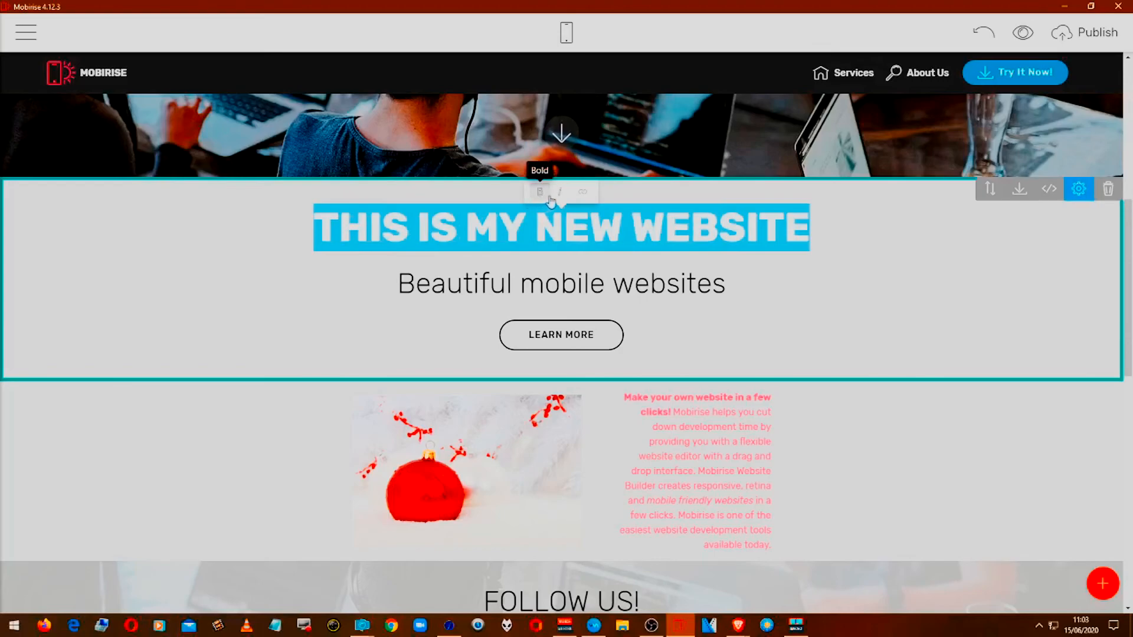
{"action": "left_click", "coordinate": [582, 195]}
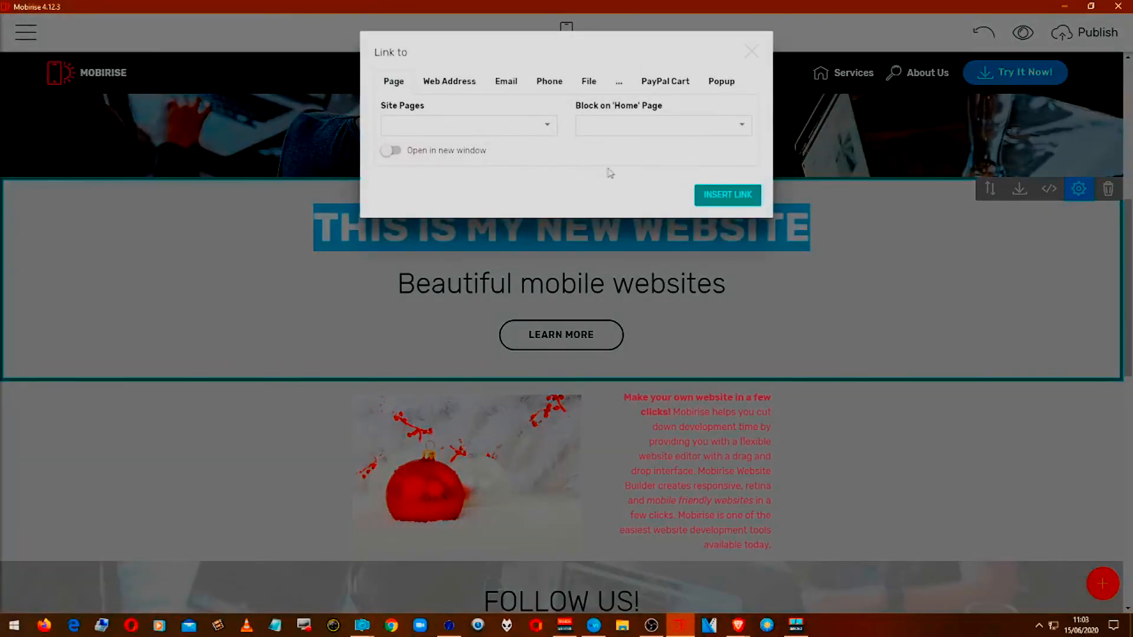
{"action": "left_click", "coordinate": [751, 52]}
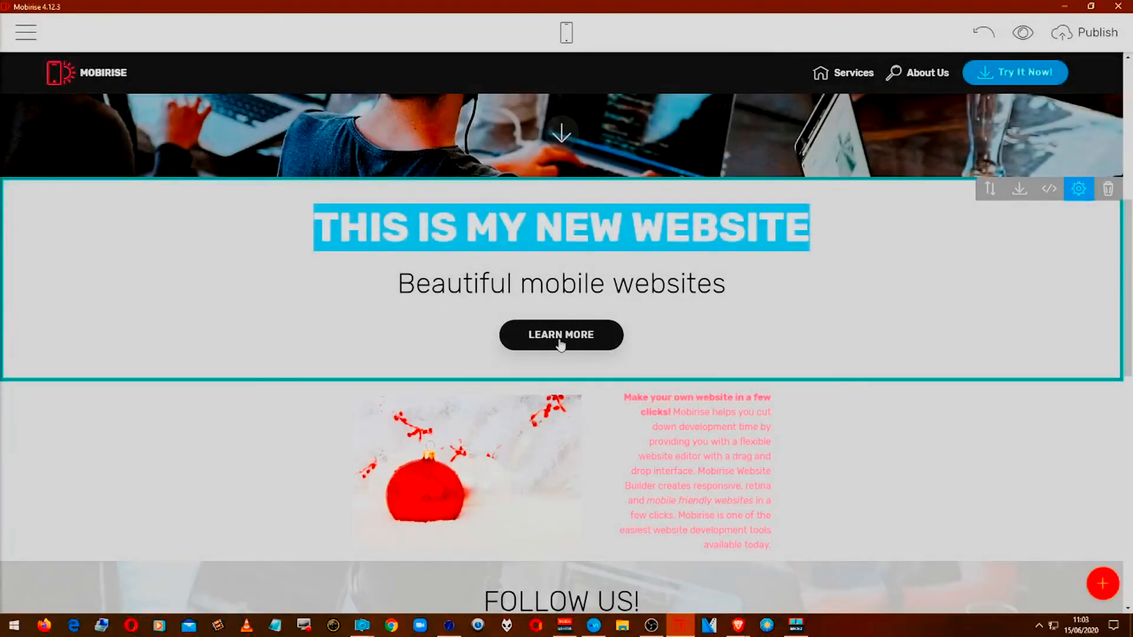
Add a yellow key icon from the Mobirise set to the intro block's Learn More button
{"action": "left_click", "coordinate": [526, 335]}
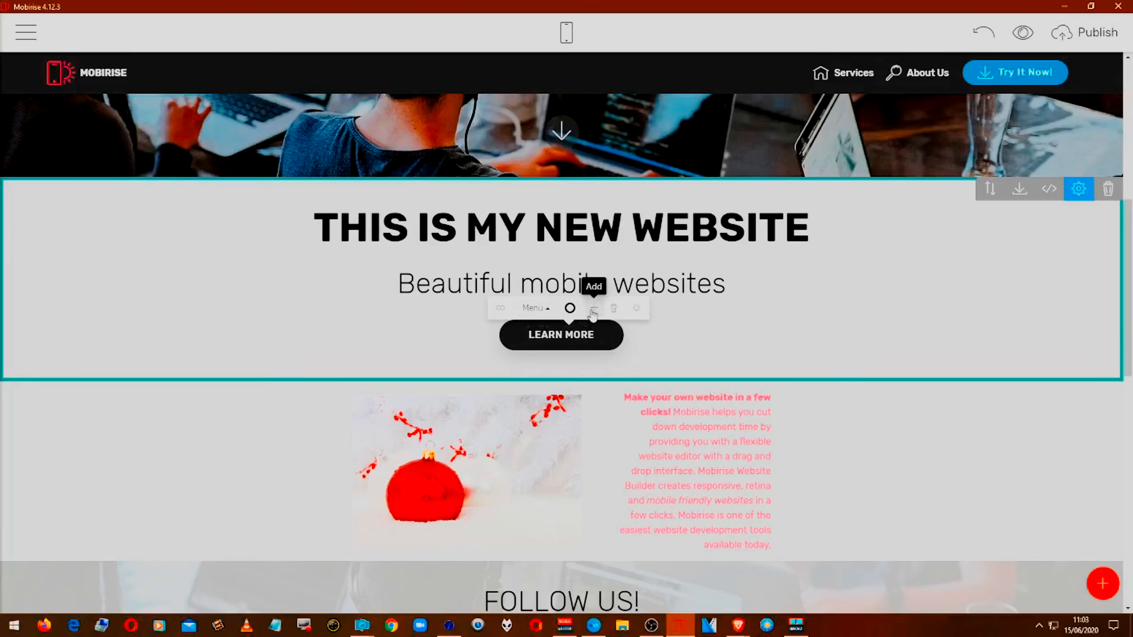
{"action": "left_click", "coordinate": [637, 310]}
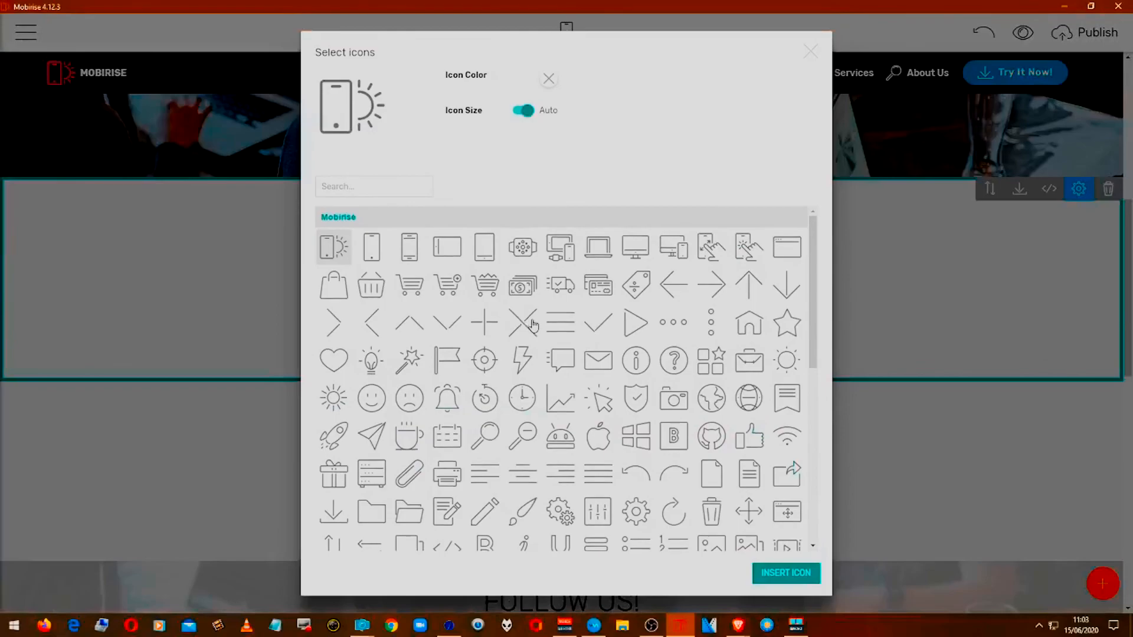
{"action": "scroll", "coordinate": [529, 324], "scroll_direction": "down", "scroll_amount": 4}
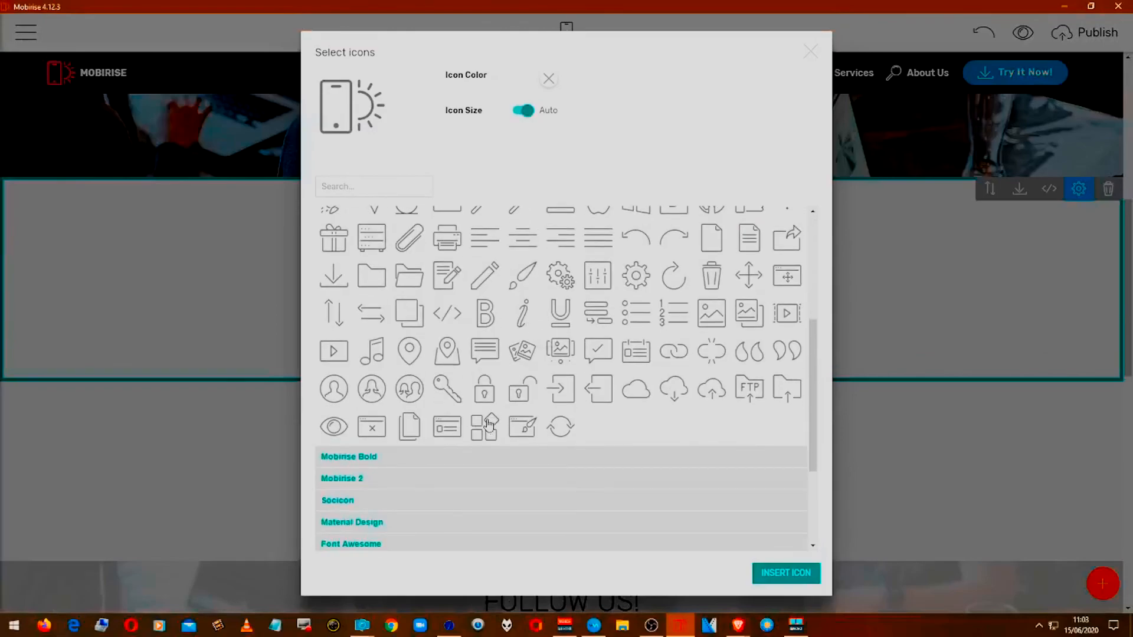
{"action": "left_click", "coordinate": [447, 391]}
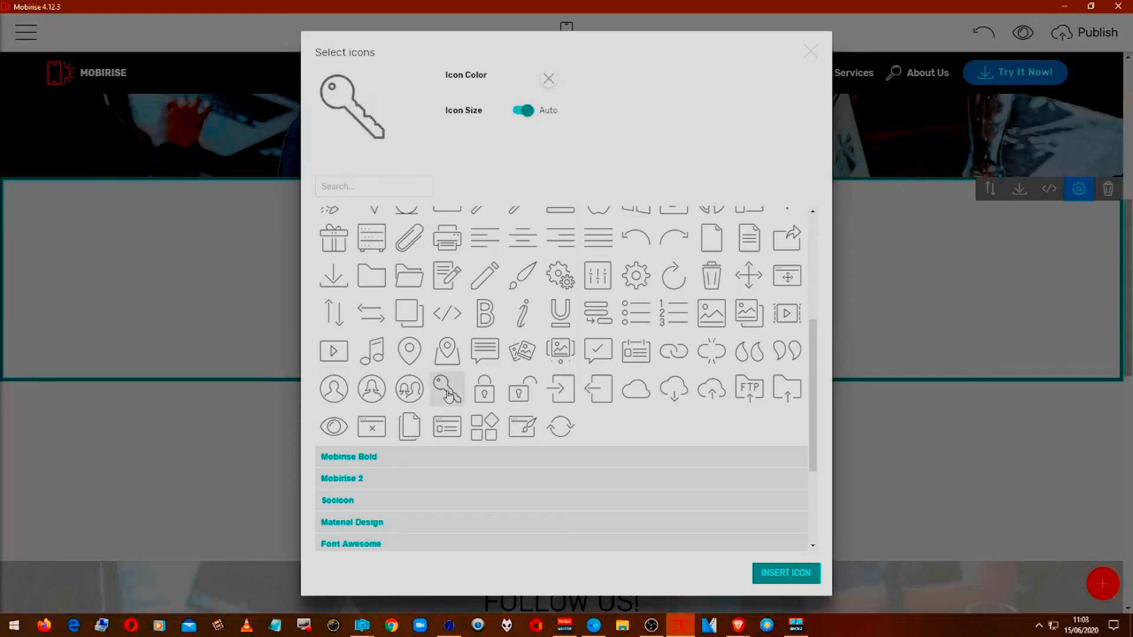
{"action": "left_click", "coordinate": [545, 81]}
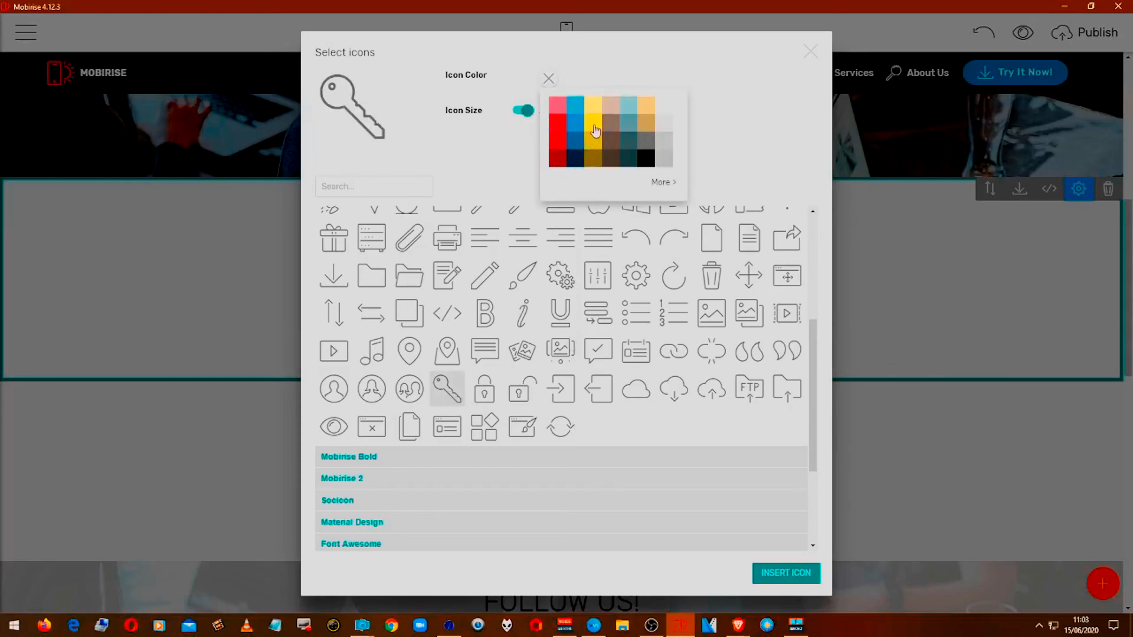
{"action": "left_click", "coordinate": [594, 126]}
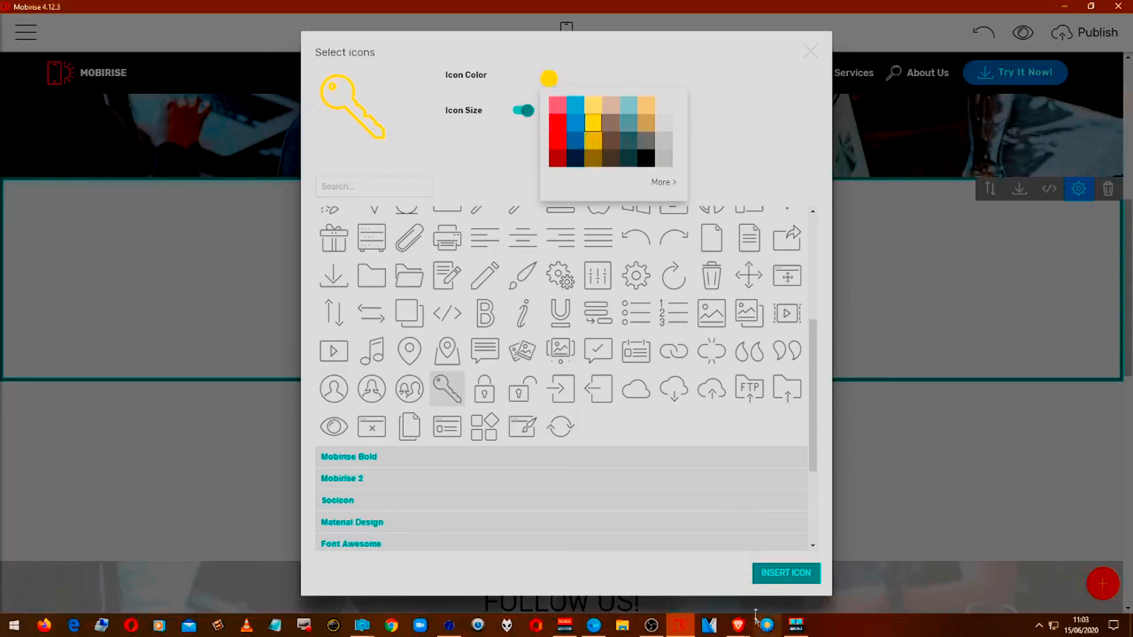
{"action": "left_click", "coordinate": [780, 581]}
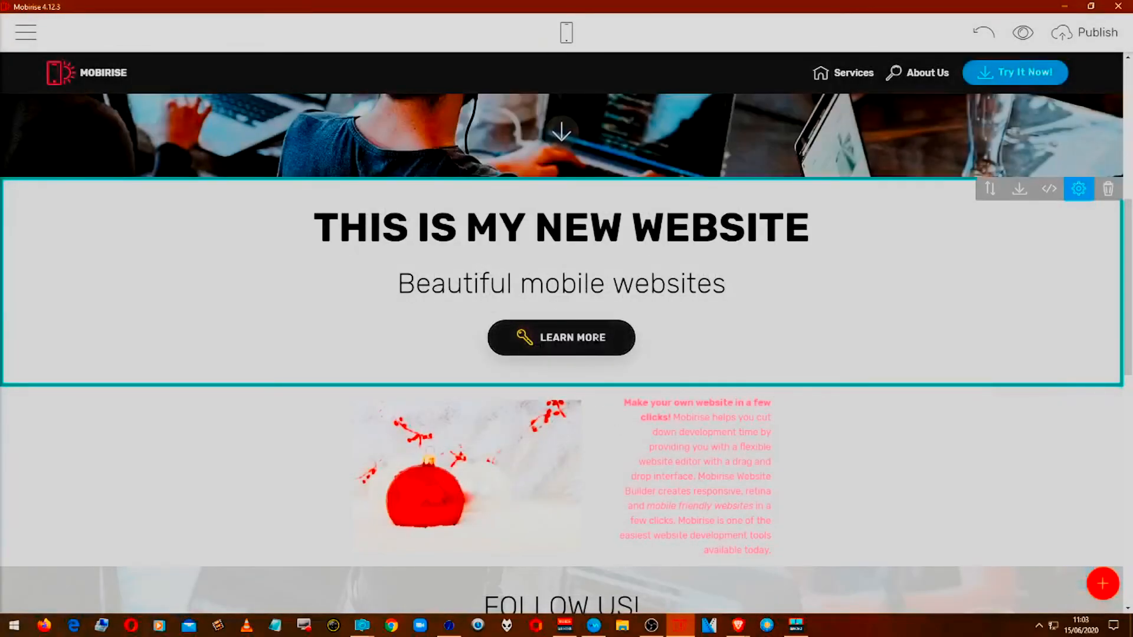
Change the Learn More button's colour to the solid tan style
{"action": "left_click", "coordinate": [615, 335]}
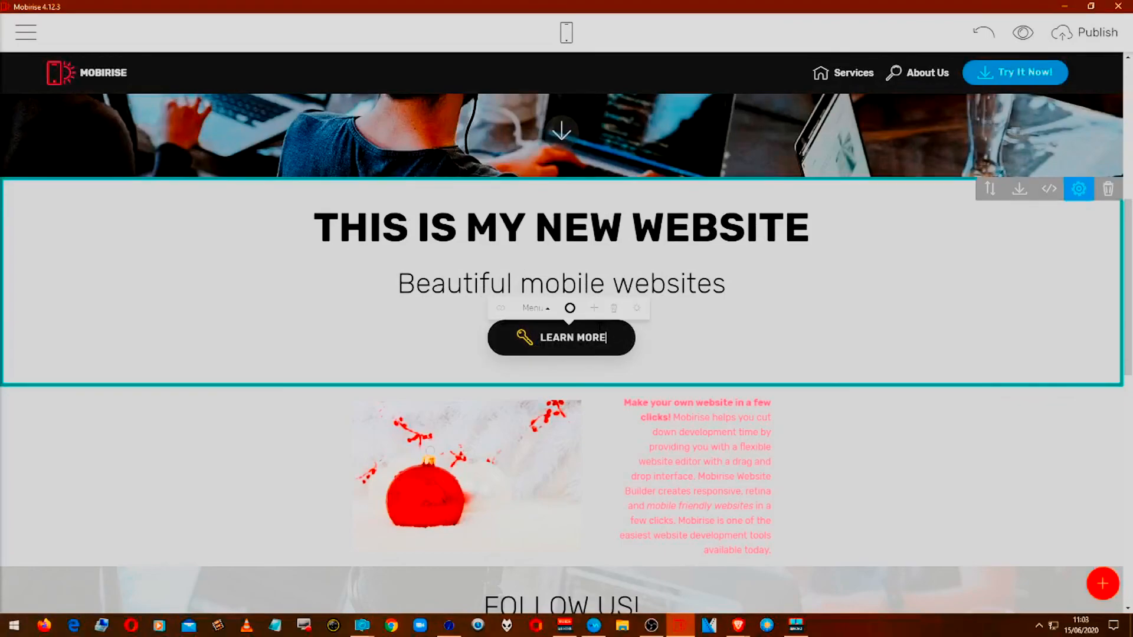
{"action": "left_click", "coordinate": [570, 309]}
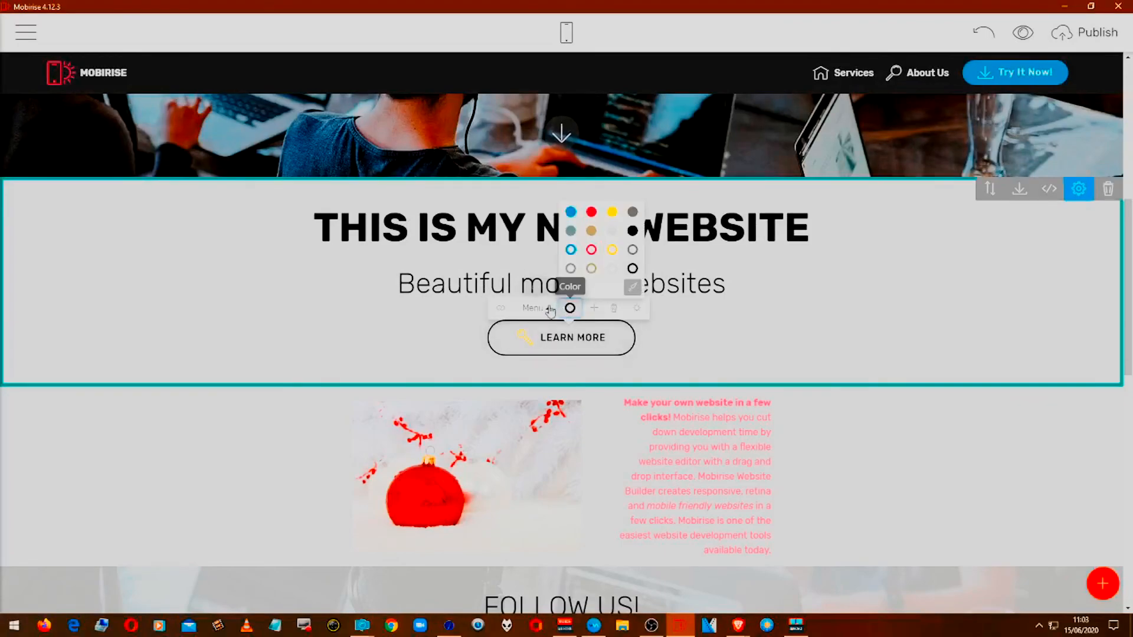
{"action": "left_click", "coordinate": [591, 231]}
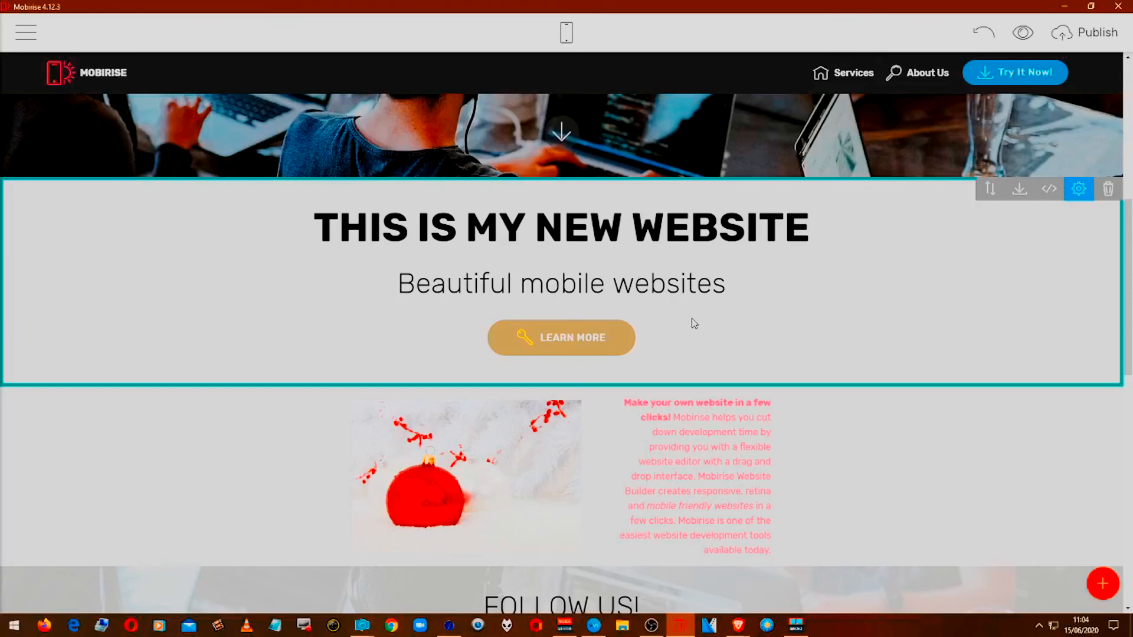
Look over the Contact Form block below the Follow Us block
{"action": "scroll", "coordinate": [526, 351], "scroll_direction": "down", "scroll_amount": 7}
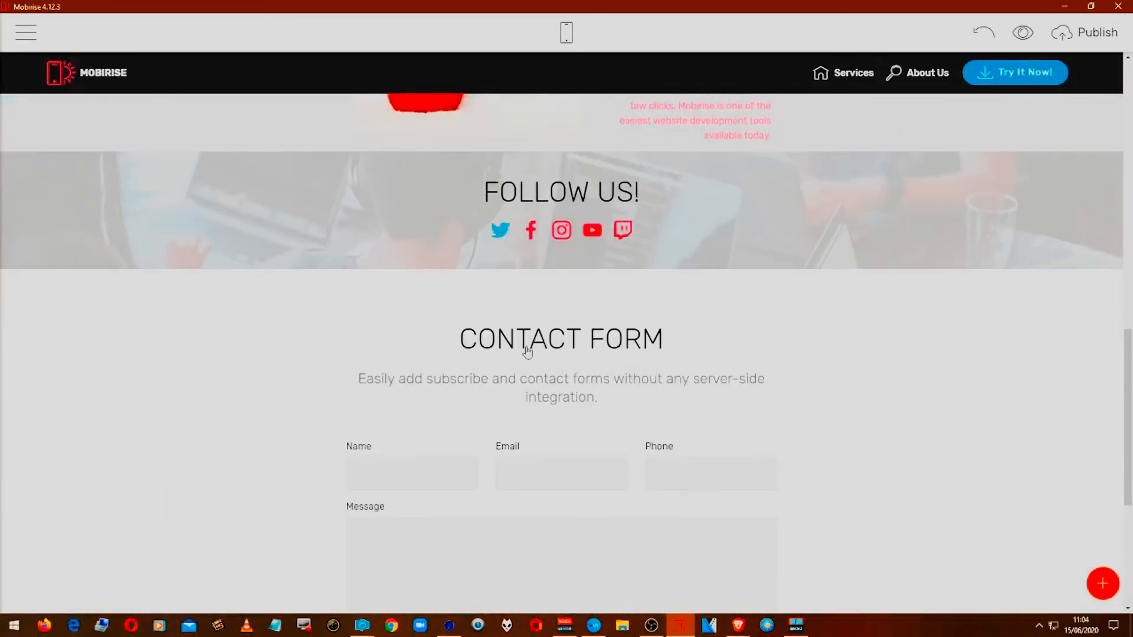
{"action": "scroll", "coordinate": [527, 350], "scroll_direction": "down", "scroll_amount": 1}
{"action": "scroll", "coordinate": [538, 335], "scroll_direction": "down", "scroll_amount": 1}
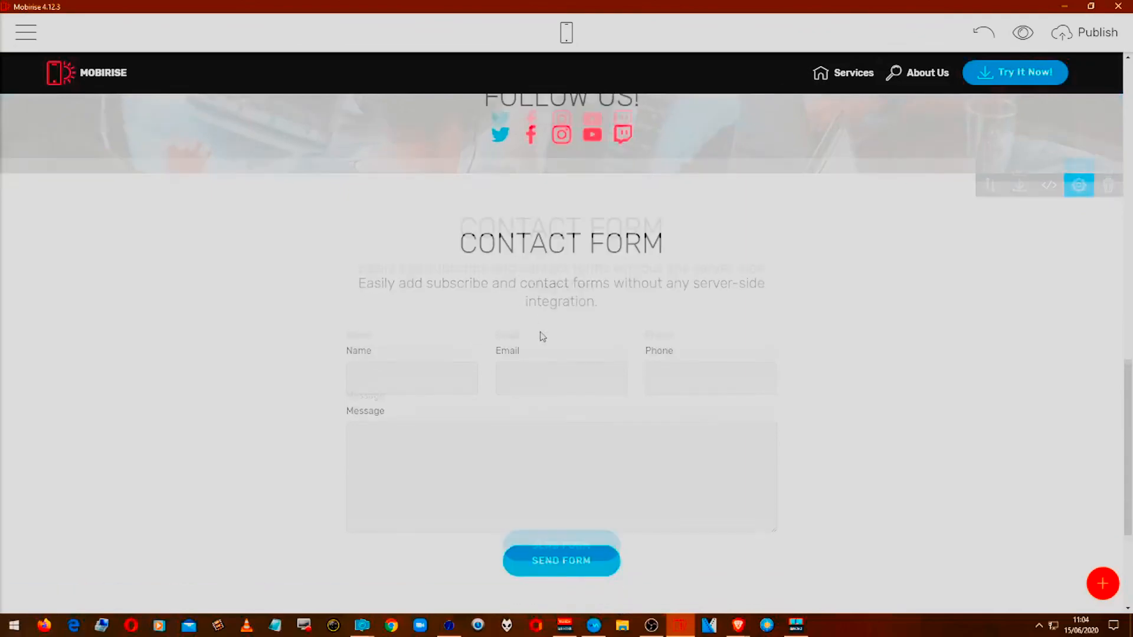